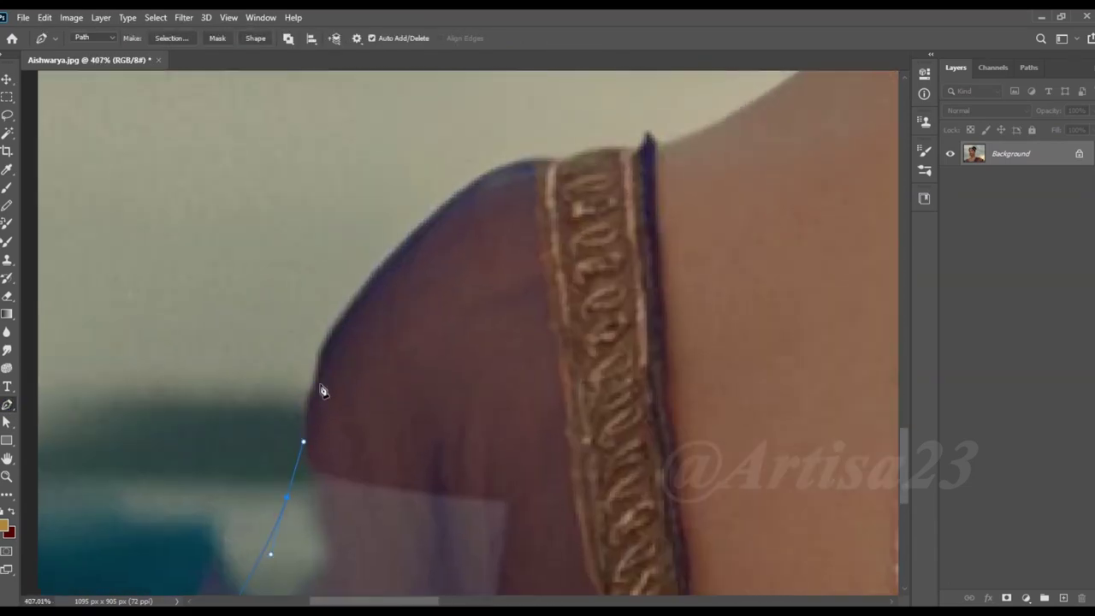
Step: Place the first Pen anchors along the sleeve's edge and top
click(330, 333)
click(384, 257)
click(421, 231)
click(480, 182)
scroll(479, 182, up, 2)
click(472, 257)
click(523, 260)
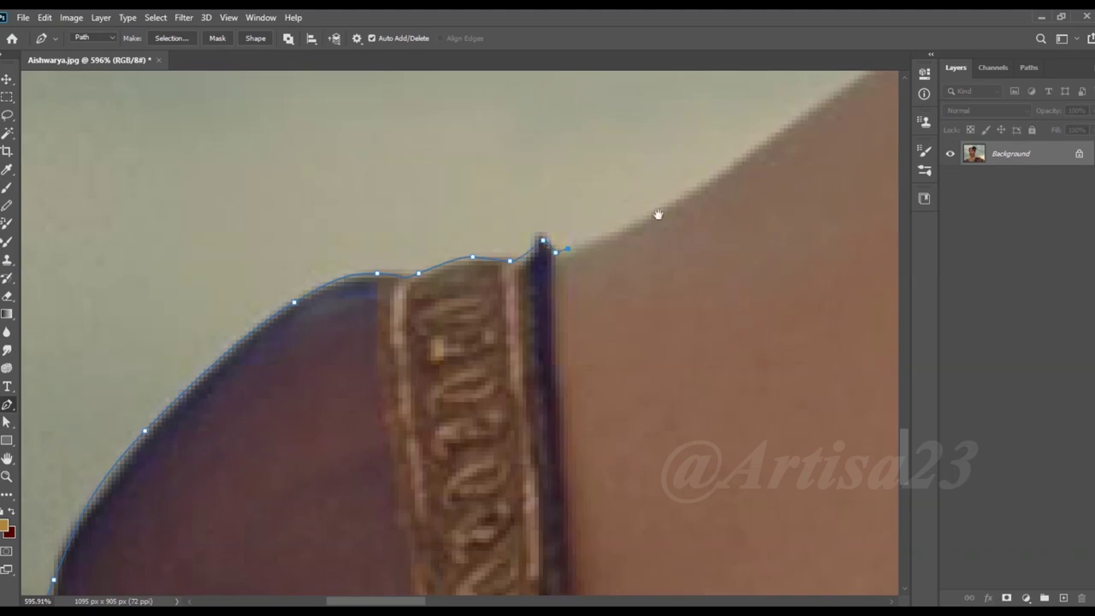
Step: Extend the path with curved anchors up the shoulder to where it meets the necklace
drag(650, 231, 482, 337)
mouse_move(524, 289)
mouse_down()
mouse_move(560, 259)
mouse_move(325, 364)
mouse_up()
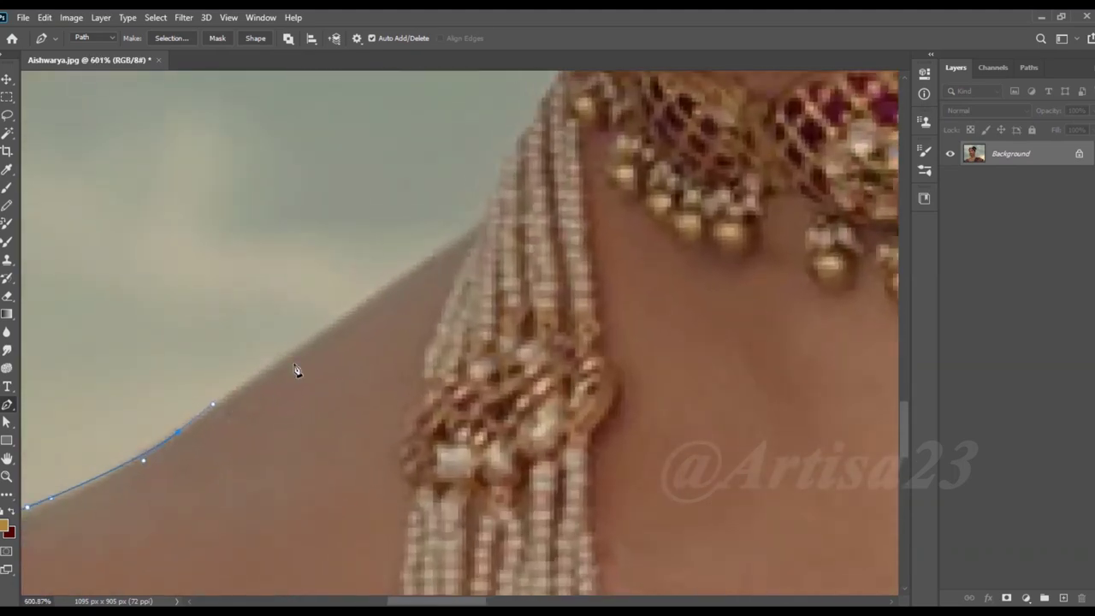
drag(396, 284, 432, 268)
scroll(431, 267, up, 2)
click(477, 320)
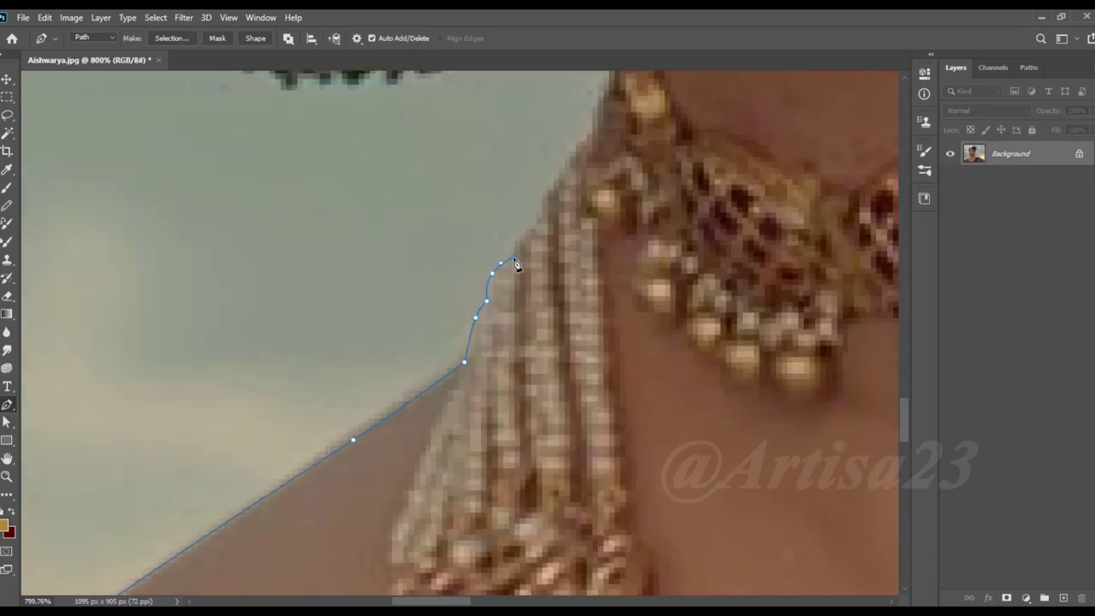
Step: Continue the outline up the neck edge to the bottom of the earring
drag(598, 111, 562, 327)
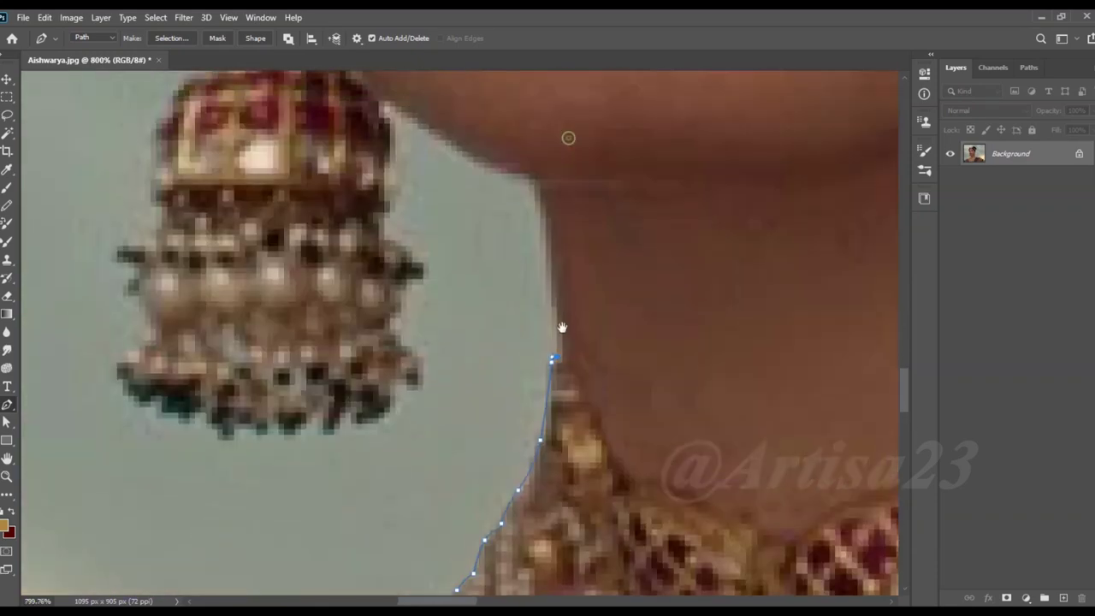
drag(538, 194, 579, 335)
click(558, 338)
click(519, 322)
click(500, 312)
click(463, 285)
click(445, 275)
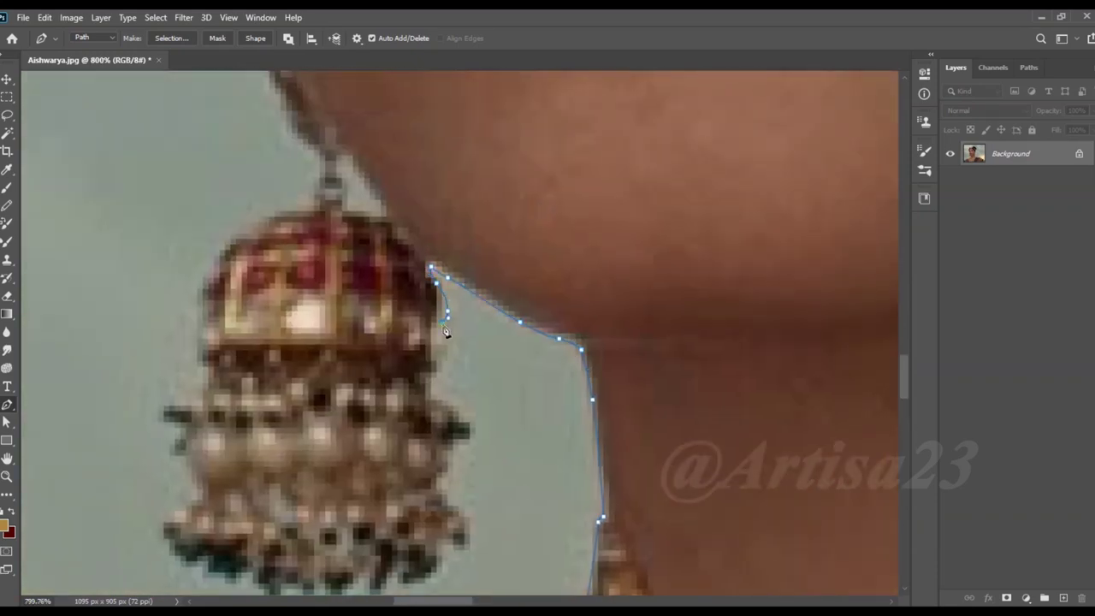
Step: Trace the path around the earring's right edge and its beads
click(448, 444)
click(446, 472)
click(469, 531)
drag(471, 535, 560, 412)
click(511, 464)
click(494, 461)
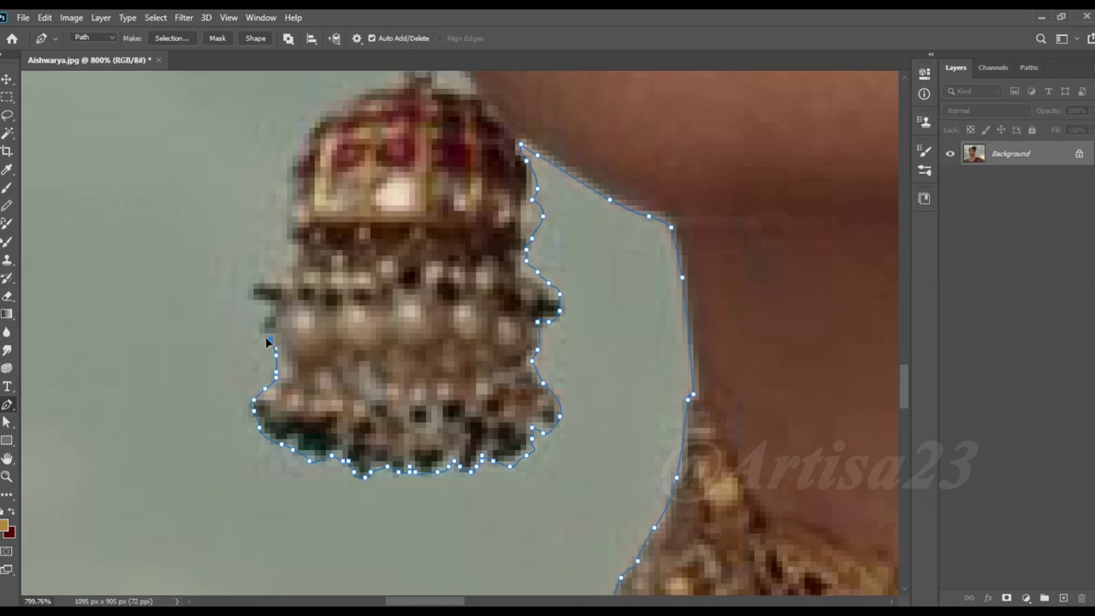
Step: Outline the earring's top and hook, then run the path up the jaw to the cheek
click(314, 115)
click(339, 105)
click(352, 92)
drag(392, 88, 322, 252)
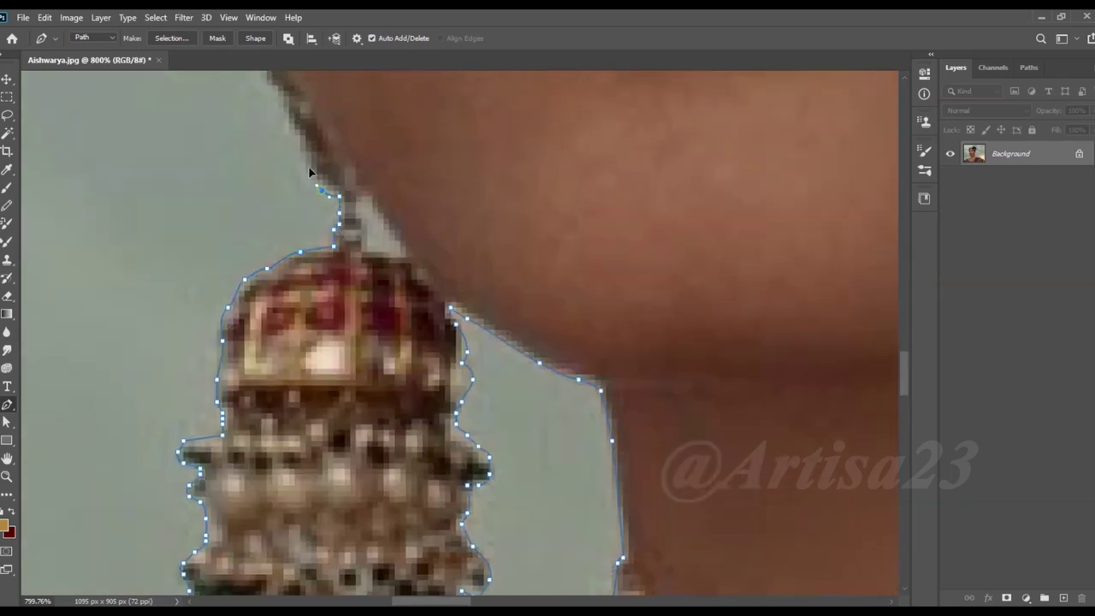
drag(313, 177, 409, 355)
click(391, 326)
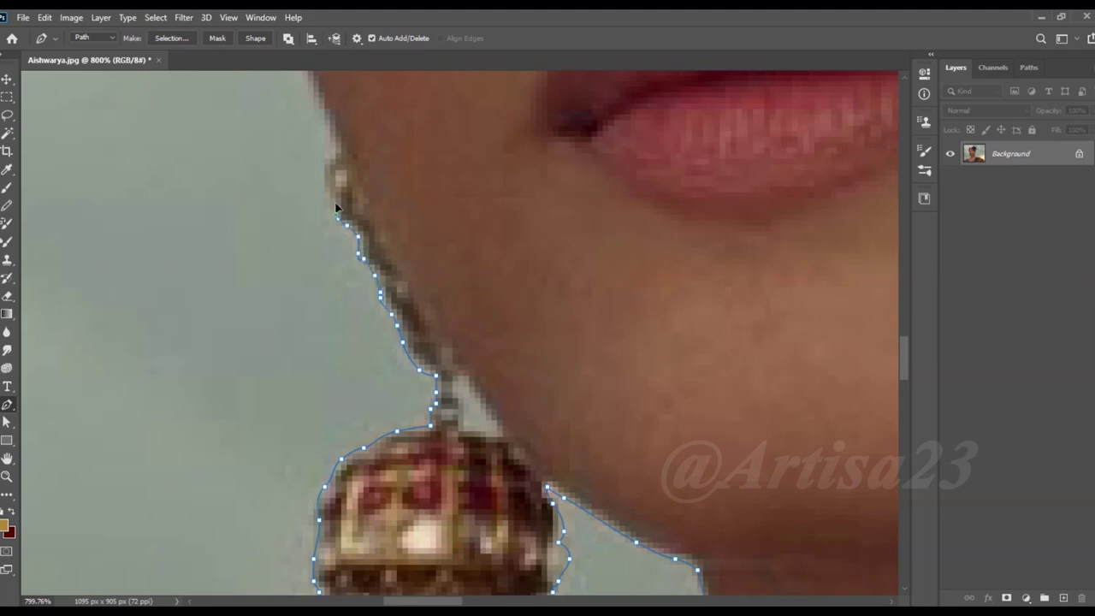
drag(337, 155, 453, 459)
drag(322, 232, 354, 403)
click(353, 325)
Step: Trace the path along the cheek and around the eyelash tips
scroll(377, 342, up, 2)
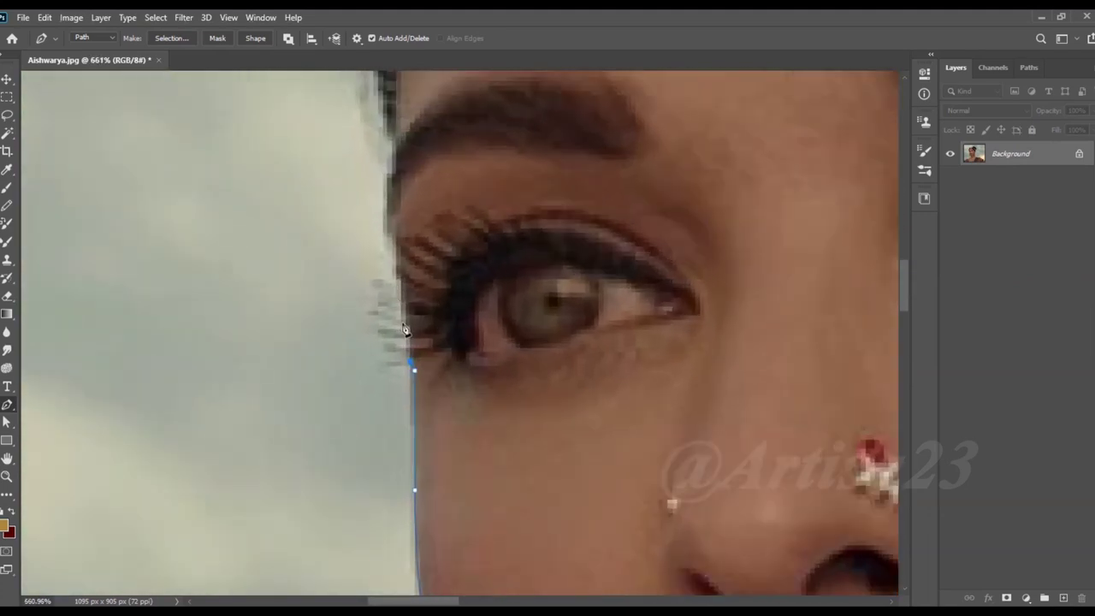
click(419, 385)
click(408, 354)
click(357, 331)
click(409, 340)
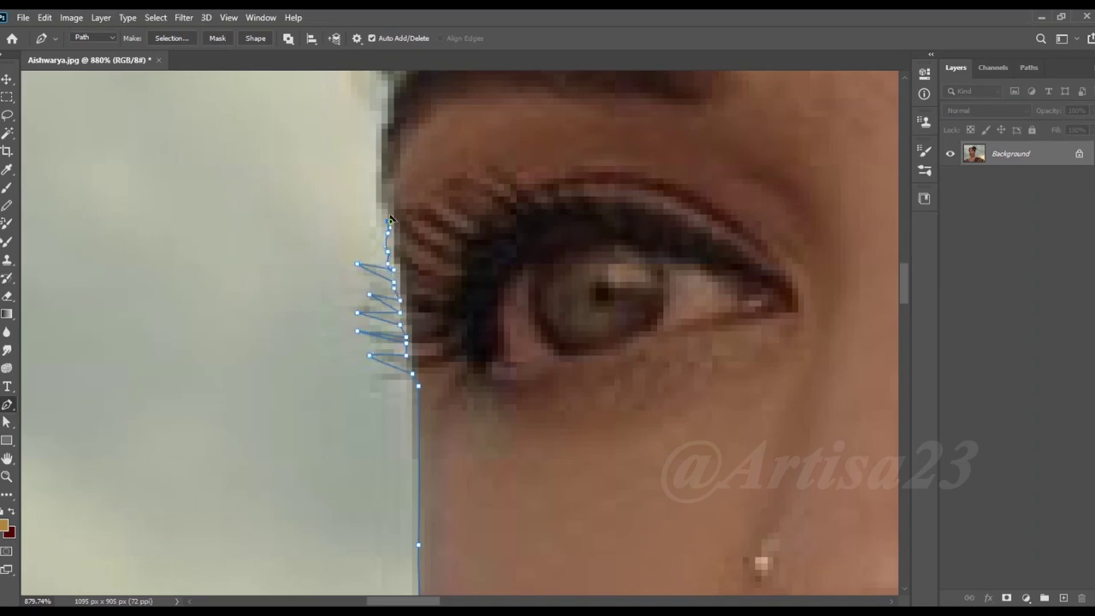
Step: Bring the forehead jewel into view and add anchors along the hairline
scroll(390, 229, up, 3)
scroll(402, 248, up, 3)
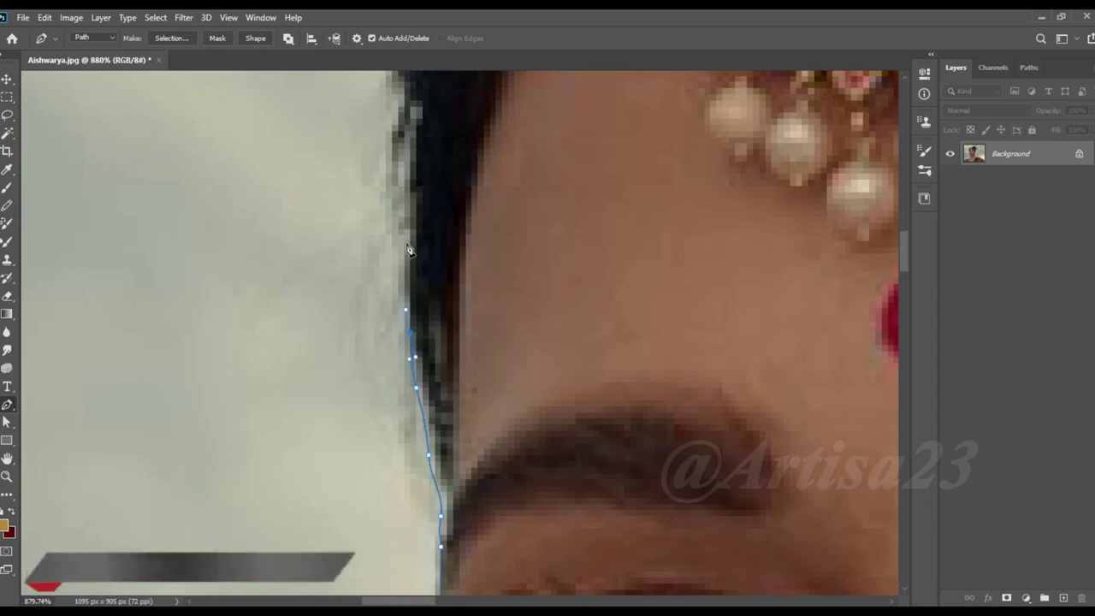
scroll(410, 255, up, 3)
drag(409, 245, 327, 357)
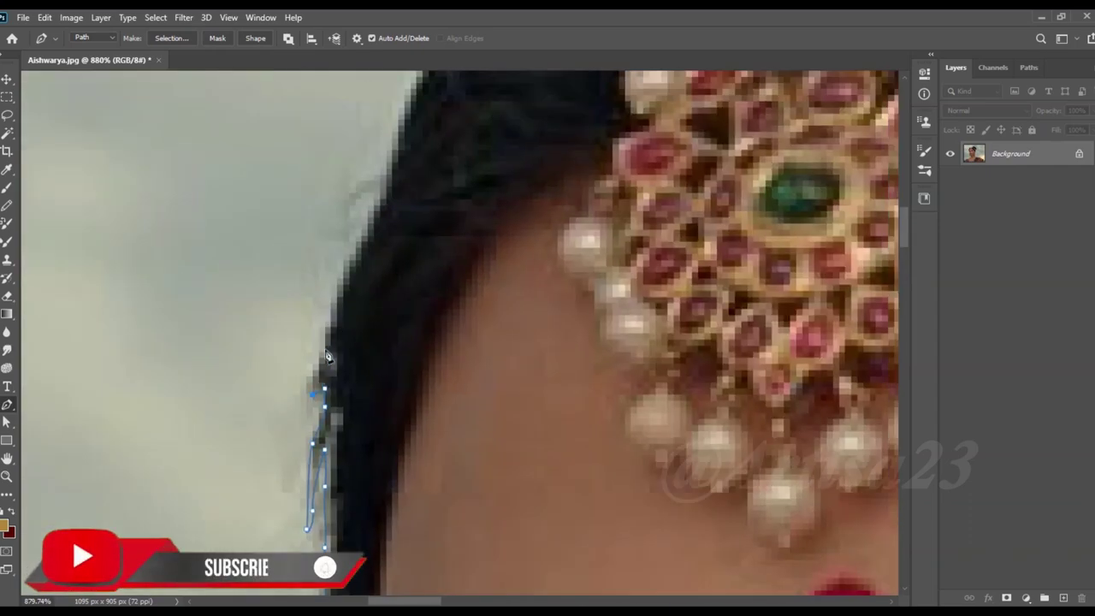
scroll(327, 357, up, 1)
scroll(328, 357, down, 2)
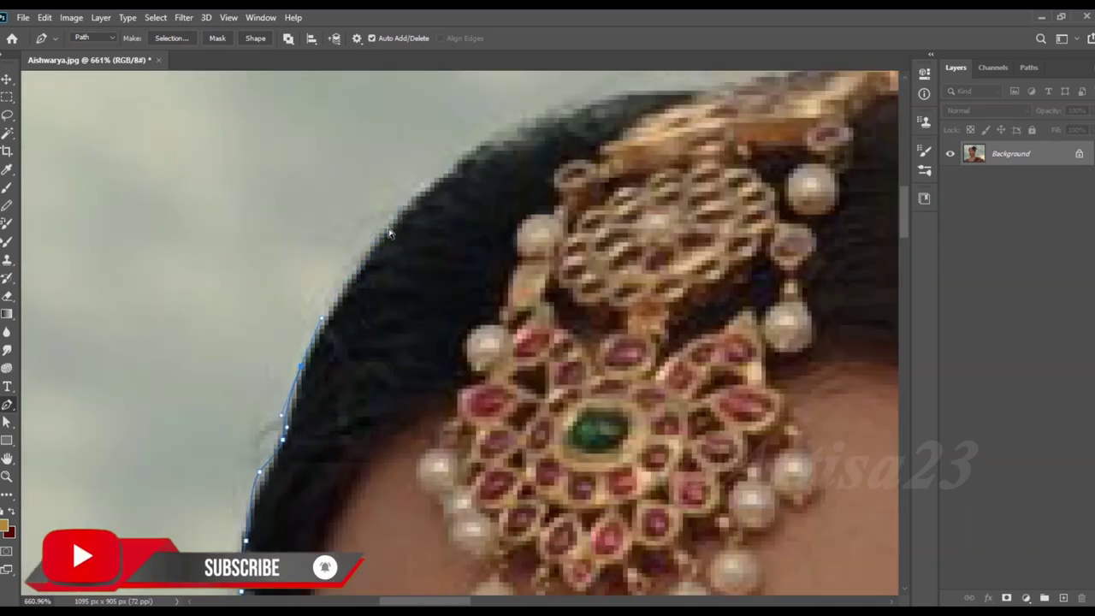
drag(516, 135, 294, 249)
click(448, 224)
click(516, 206)
click(631, 204)
click(660, 178)
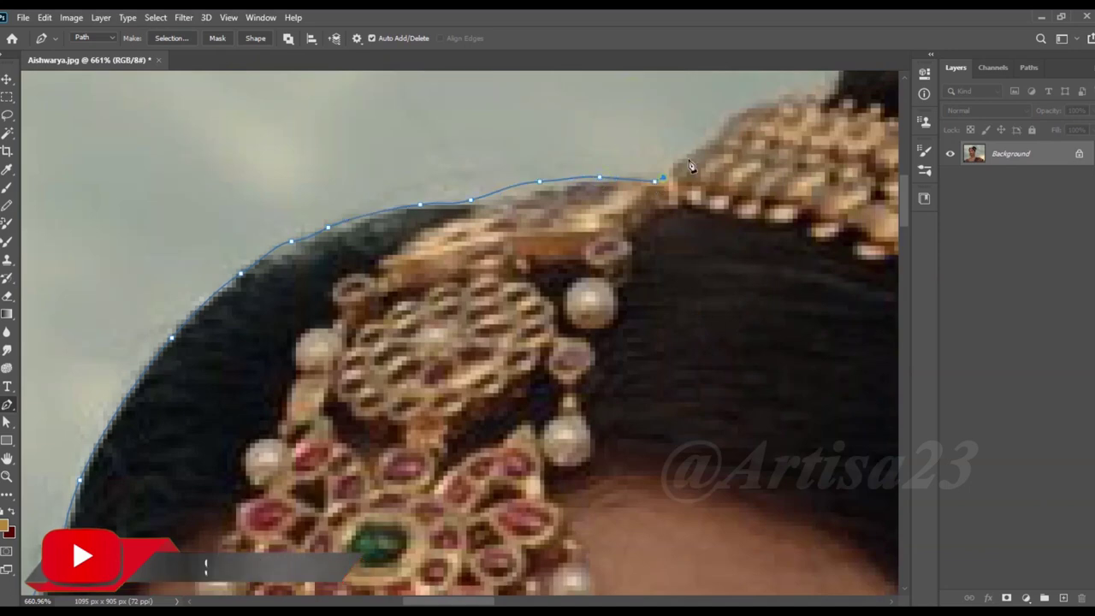
Step: Curve the path over the head and along the hairline to the top of the hair
drag(667, 177, 294, 312)
click(314, 298)
click(341, 271)
click(387, 257)
click(428, 249)
click(474, 181)
click(535, 143)
click(575, 135)
Step: Outline the head jewellery and the top of the bun
click(622, 126)
click(698, 137)
click(722, 149)
click(721, 134)
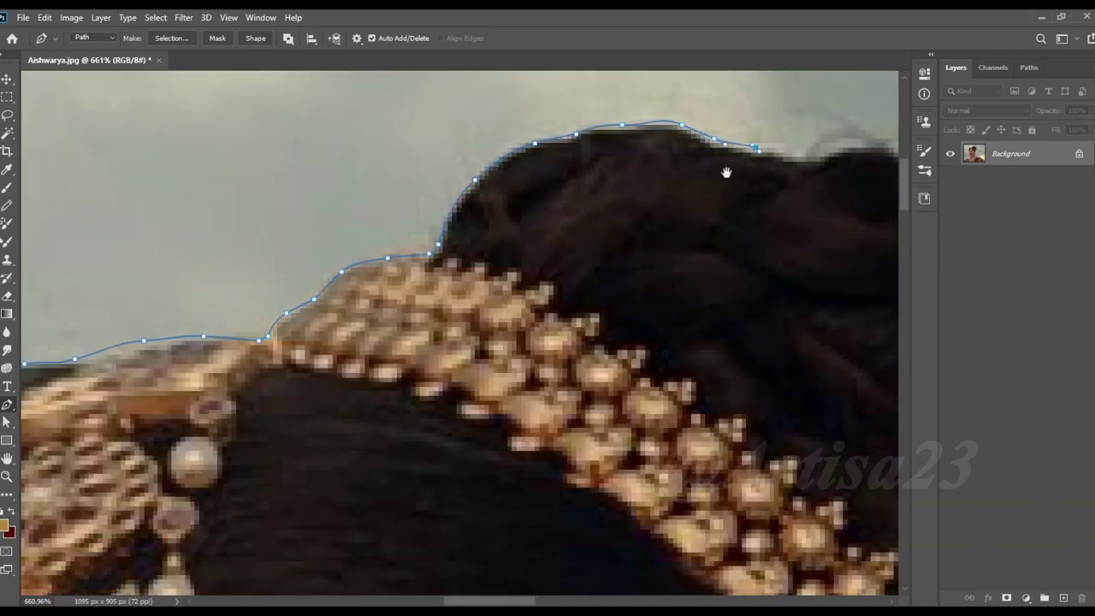
drag(726, 171, 316, 244)
click(394, 224)
click(481, 209)
click(550, 242)
click(590, 259)
Step: Trace the path down the bun's right side and the hair's right edge
drag(719, 368, 533, 313)
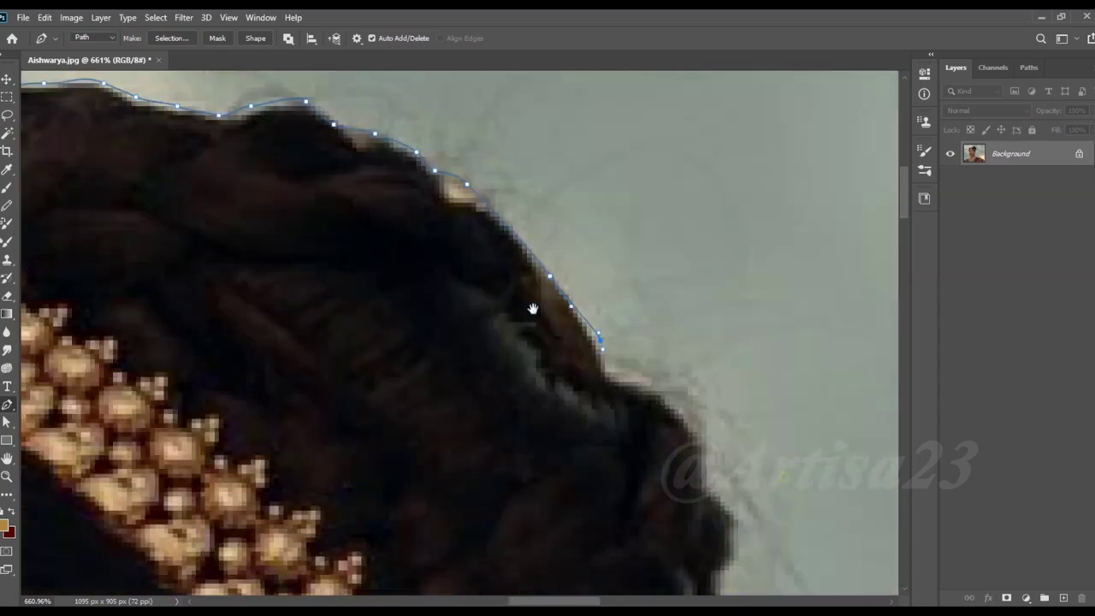
drag(753, 479, 623, 384)
click(644, 444)
click(656, 483)
drag(678, 549, 648, 278)
click(608, 429)
click(576, 456)
click(552, 474)
Step: Continue the outline down the hair beside the jewelled band and behind the neck
drag(552, 475, 668, 374)
click(669, 415)
click(673, 450)
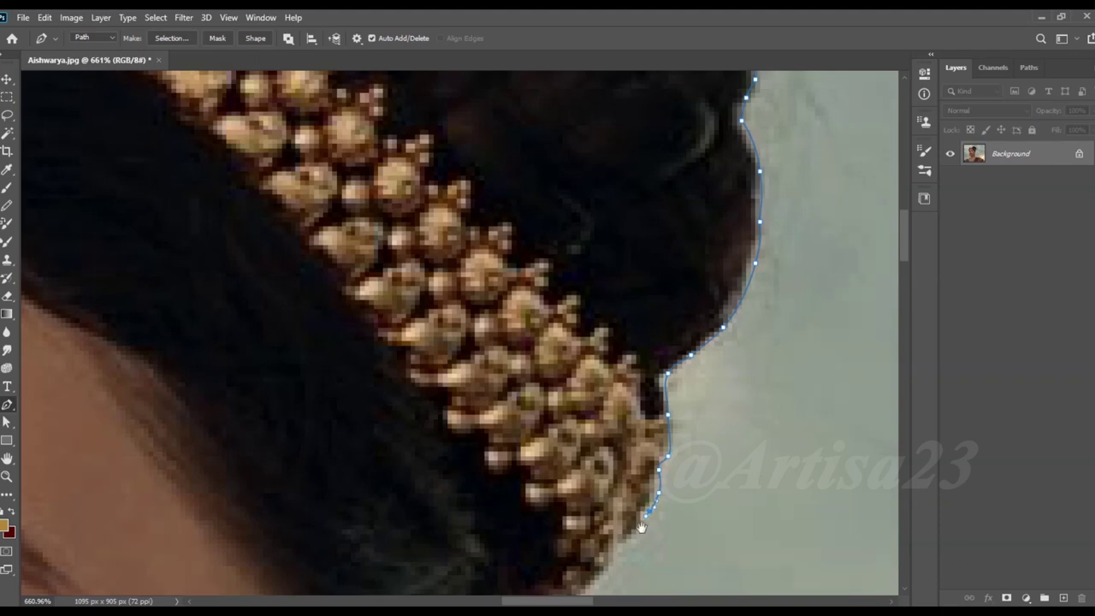
drag(642, 526, 696, 317)
click(648, 391)
click(562, 445)
scroll(562, 445, up, 3)
click(623, 314)
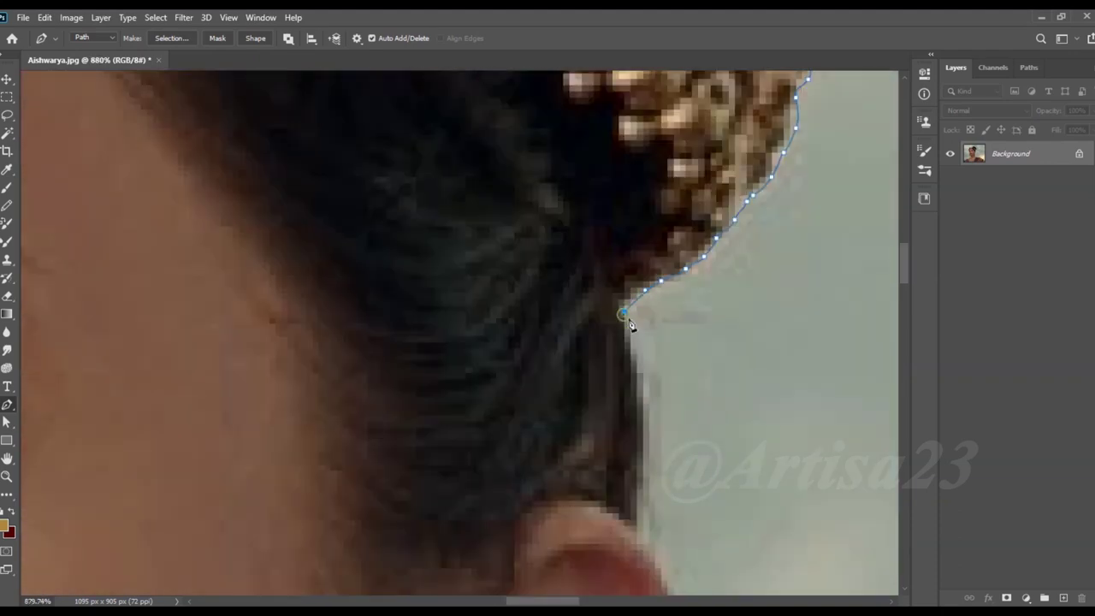
Step: Trace the path from the hair-neck junction down the ear edge to the earlobe
click(637, 402)
drag(640, 525, 626, 354)
click(634, 453)
drag(606, 516, 625, 359)
click(638, 345)
click(627, 376)
Step: Outline the earring chain and curve the path around the round earring
scroll(628, 359, down, 2)
click(611, 282)
click(608, 305)
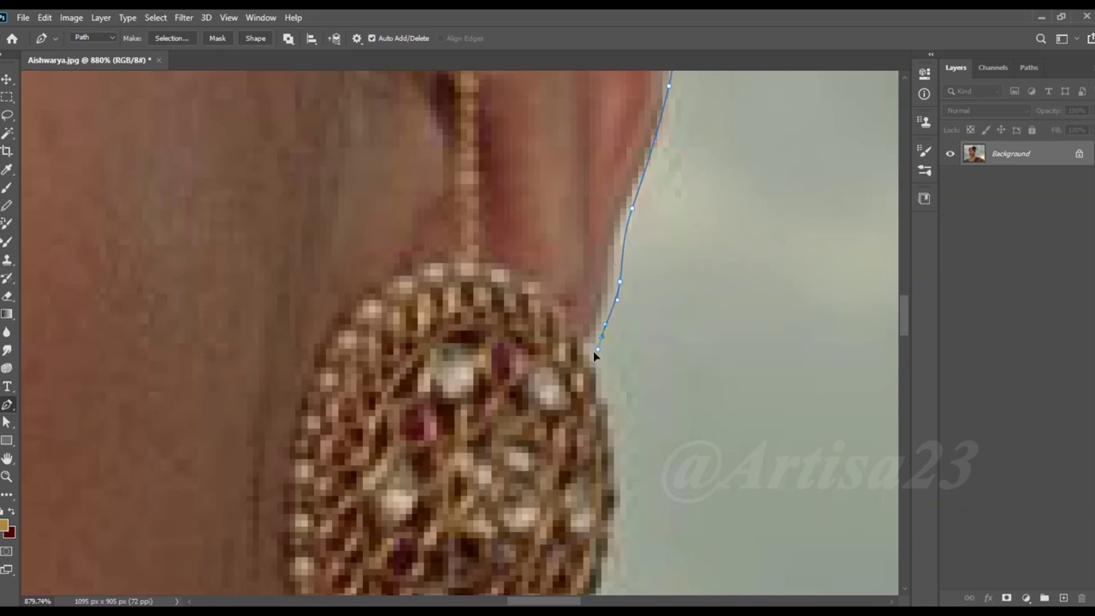
scroll(614, 485, down, 1)
drag(614, 398, 661, 296)
mouse_move(666, 302)
mouse_down()
mouse_move(661, 326)
mouse_move(662, 312)
mouse_up()
drag(618, 407, 601, 430)
drag(556, 467, 533, 481)
Step: Add anchors at the earring's stem and bell, then pan down toward the shoulder
scroll(528, 436, down, 3)
scroll(547, 359, up, 2)
click(535, 347)
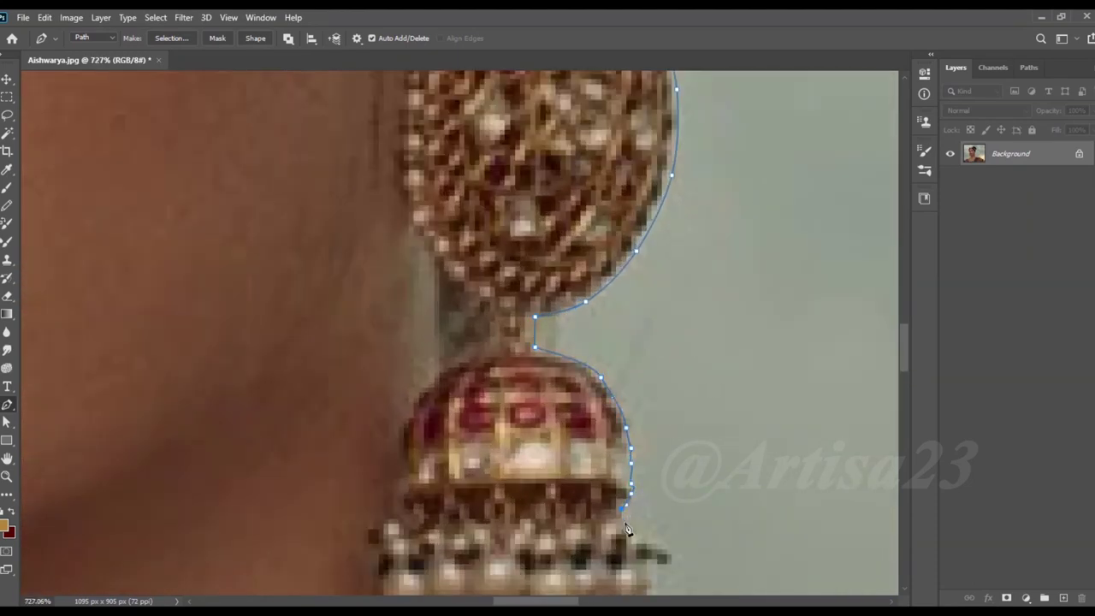
scroll(626, 528, down, 3)
drag(631, 323, 642, 330)
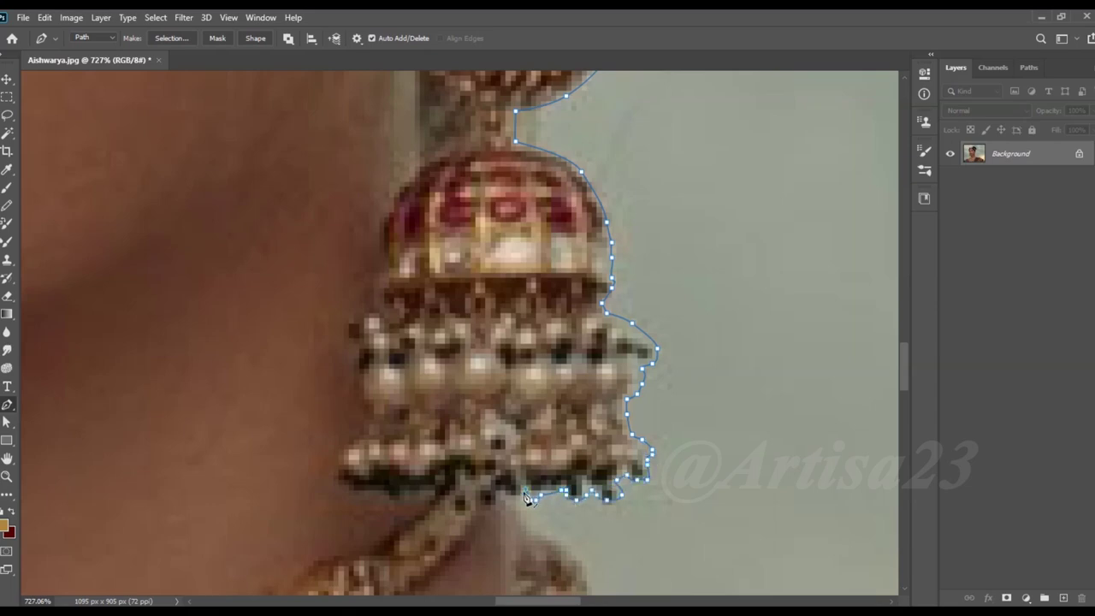
drag(529, 496, 534, 325)
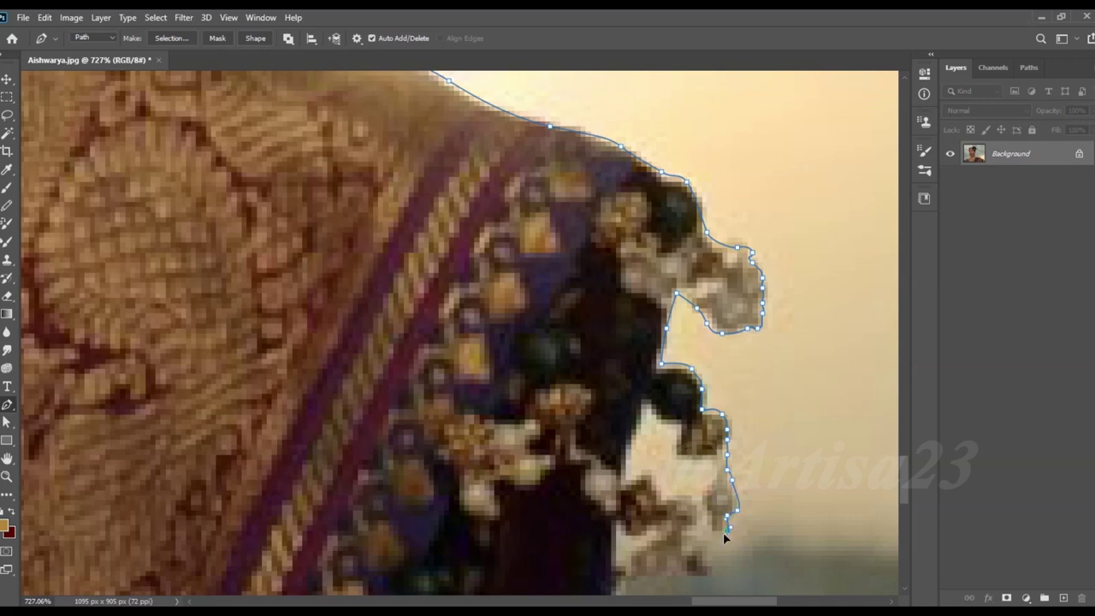
Step: Trace the path along the sari's tassel edge and around the first tassel
click(642, 430)
click(627, 479)
drag(626, 563, 635, 400)
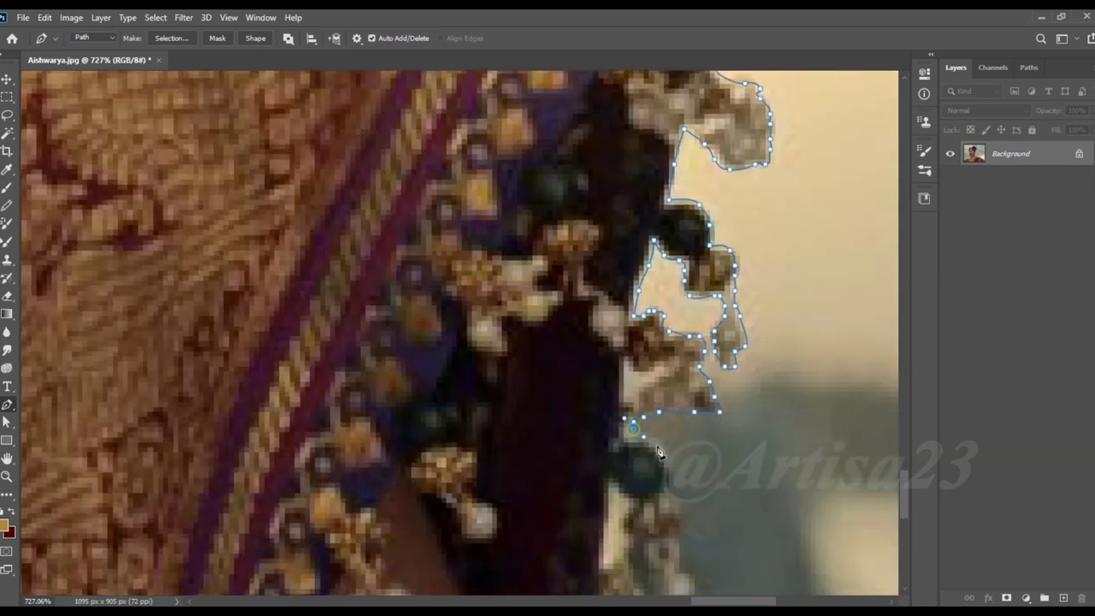
click(623, 368)
click(619, 392)
click(630, 409)
Step: Outline the beads down to the tassel tip and along the bottom of the beads
drag(648, 443, 635, 258)
click(655, 288)
click(652, 328)
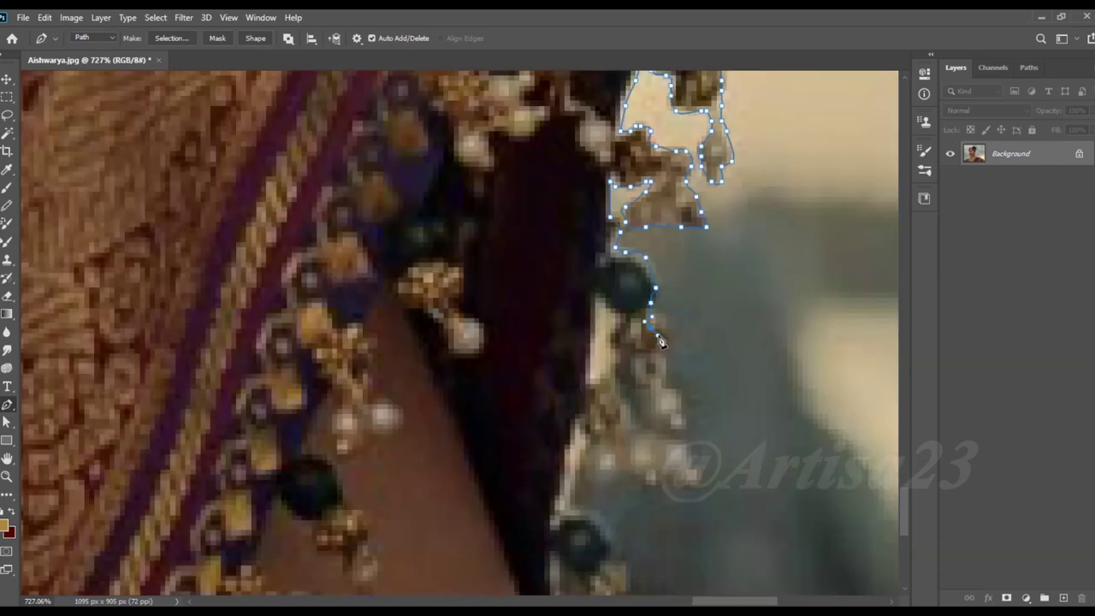
click(662, 362)
click(681, 416)
click(702, 483)
click(668, 483)
click(643, 480)
click(580, 481)
Step: Trace around the next tassels' beads down to the image's bottom edge
drag(567, 512, 582, 422)
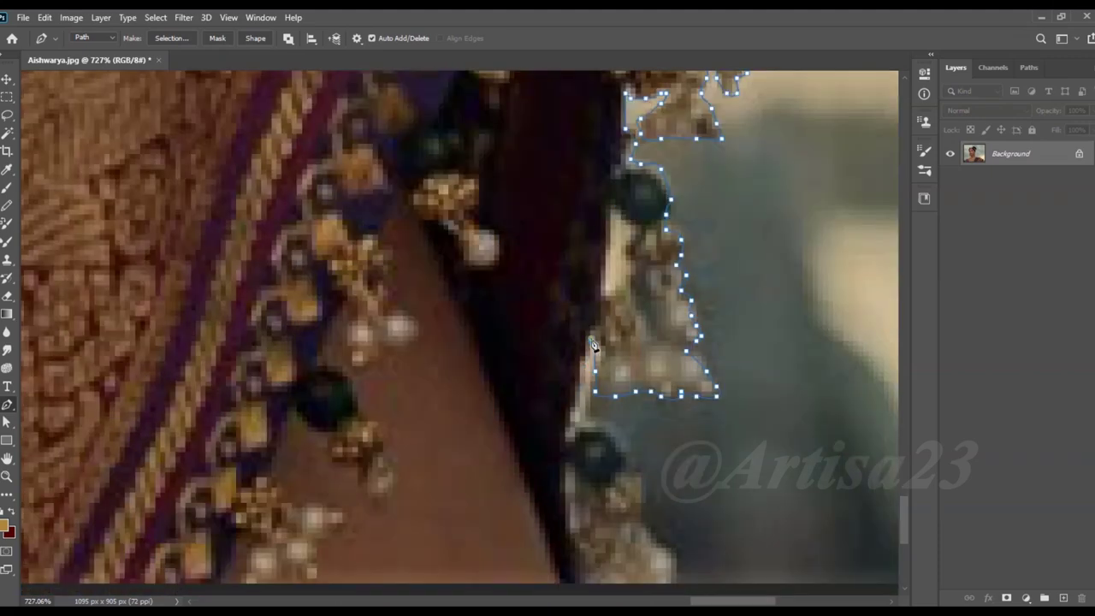
click(576, 416)
click(614, 426)
scroll(646, 500, down, 3)
click(635, 342)
click(623, 361)
click(606, 363)
click(591, 346)
click(577, 332)
Step: Run the path along the image bottom and close it at the start point
scroll(670, 394, down, 10)
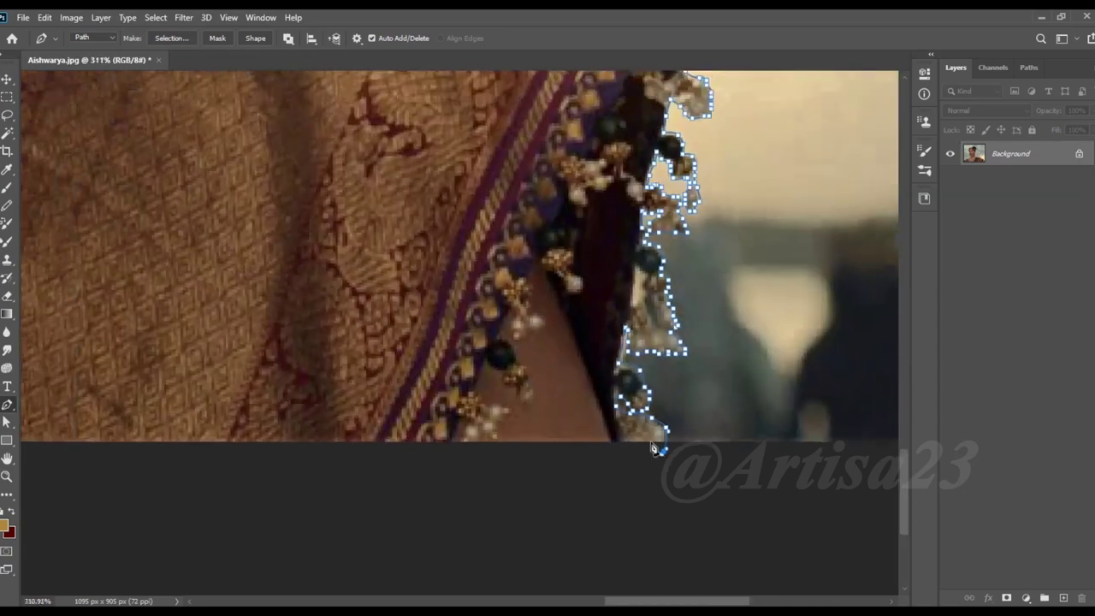
click(526, 527)
click(266, 529)
click(283, 494)
scroll(420, 321, up, 1)
right_click(421, 321)
Step: Convert the woman's outline path to a selection and copy her onto a new layer
click(454, 330)
click(622, 165)
key(ctrl+j)
click(950, 178)
scroll(727, 385, up, 2)
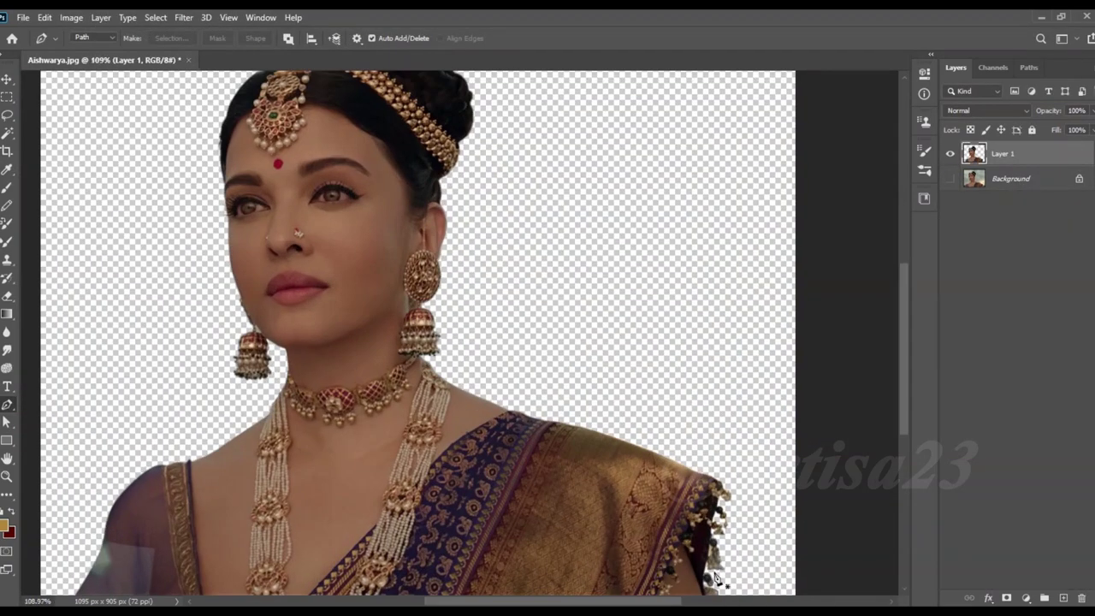
scroll(727, 385, down, 4)
Step: Crop the canvas outward on both sides to 1347×936 px, leaving transparent side strips
key(c)
click(951, 178)
drag(264, 332, 245, 324)
drag(456, 496, 455, 505)
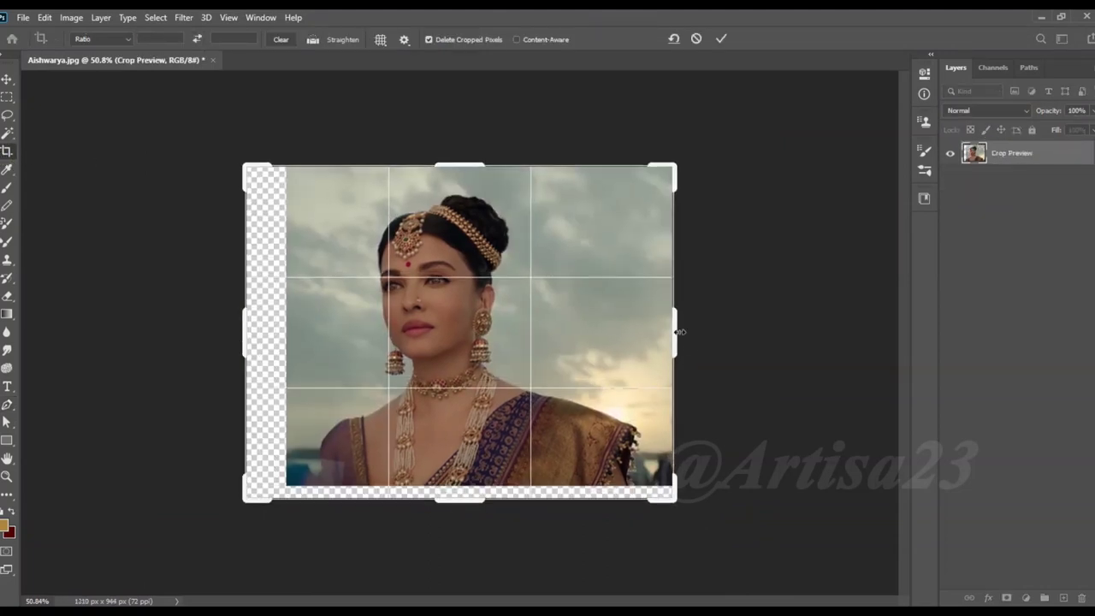
drag(677, 332, 700, 332)
drag(460, 500, 472, 494)
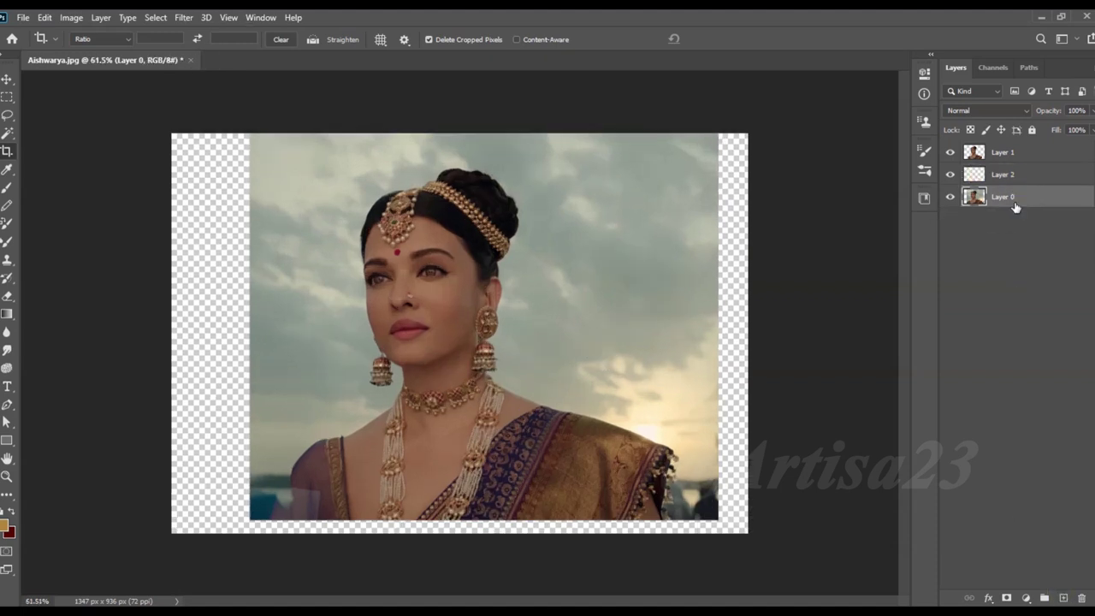
click(6, 526)
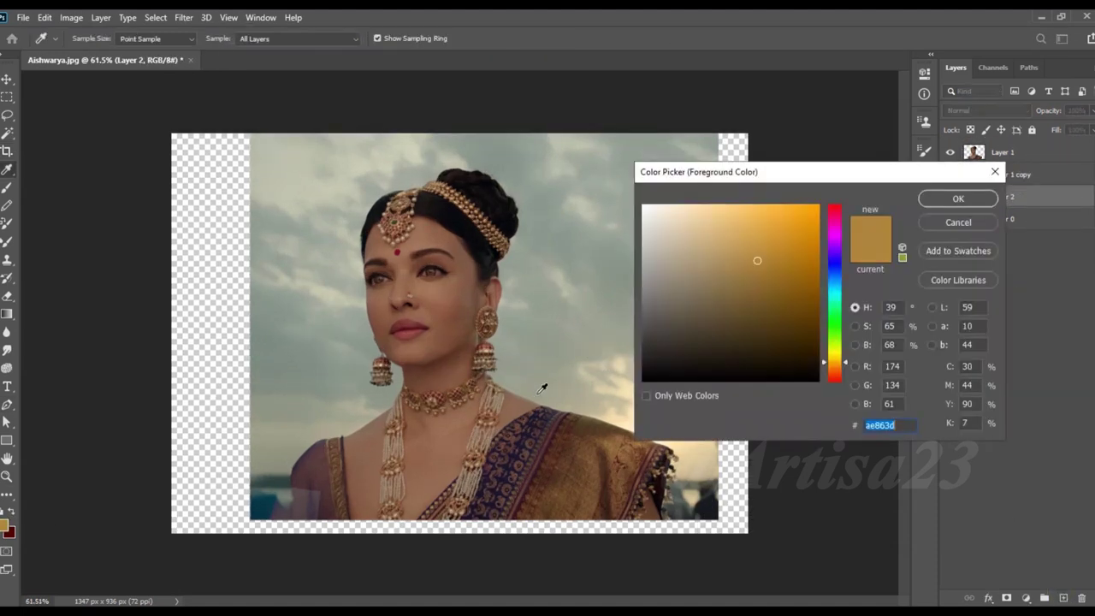
Step: Sample a grey-green foreground colour from the image and fill Layer 2 with it
drag(658, 309, 656, 313)
click(958, 199)
key(alt+BackSpace)
Step: Crop the canvas wider on both sides to 1463 px and commit it
key(c)
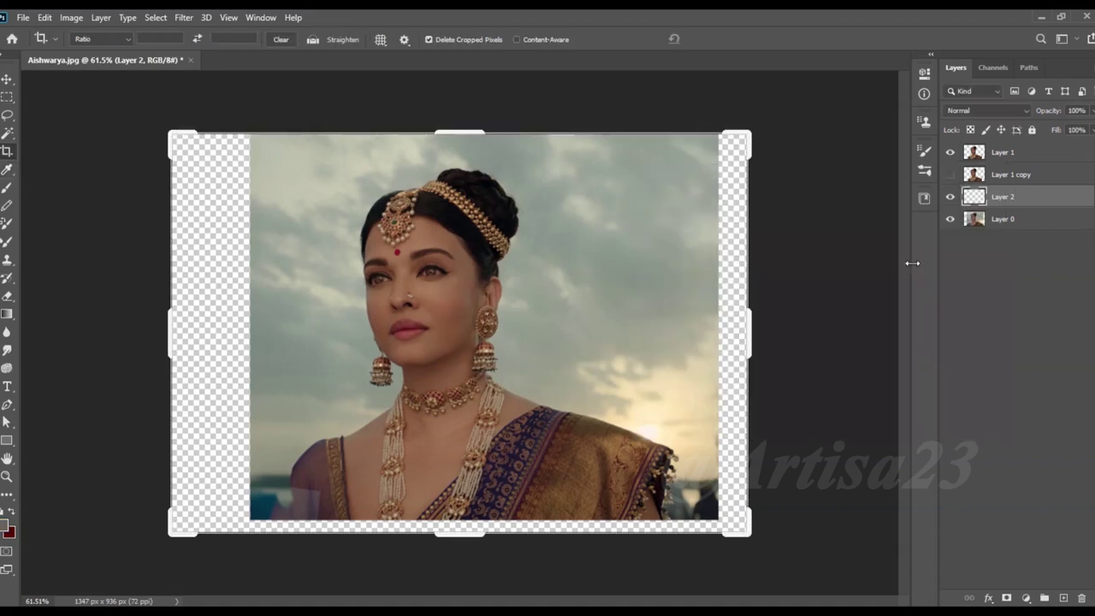
drag(750, 333, 780, 333)
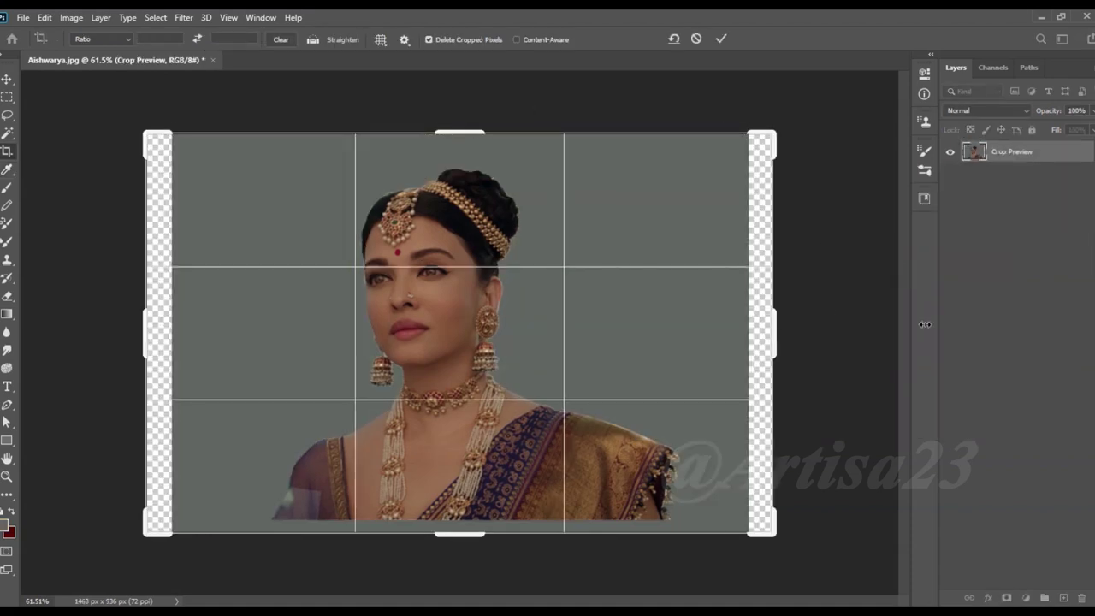
key(Return)
key(v)
Step: Save the file as Aishwarya-01
click(23, 17)
click(54, 190)
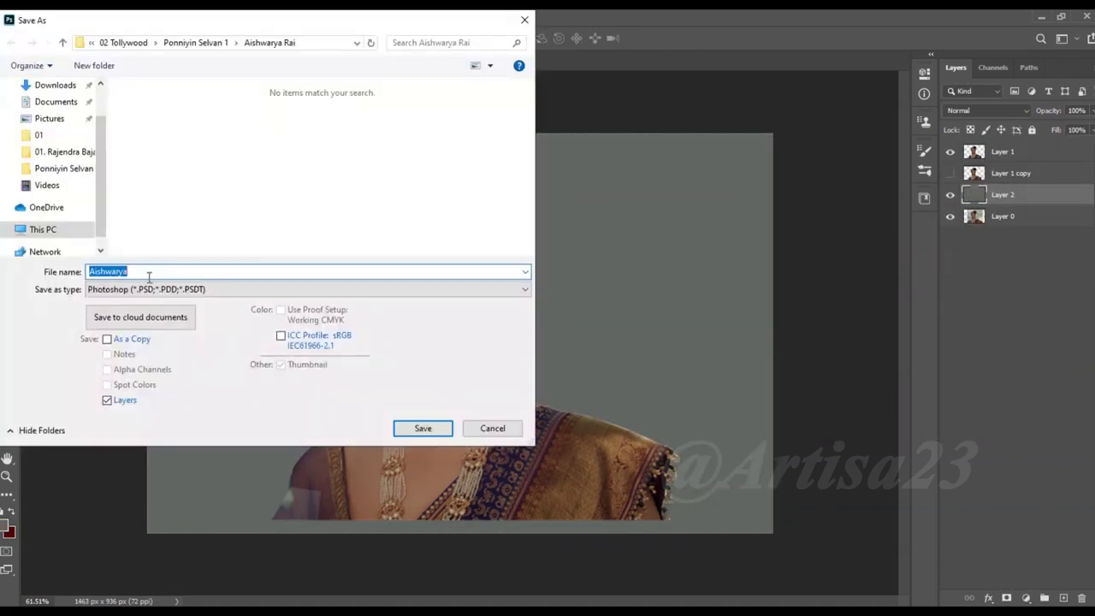
key(End)
text(-01)
key(Return)
Step: Save another copy as Aishwarya-01a and select Layer 1 with the portrait
click(23, 17)
click(54, 191)
key(End)
text(a)
click(422, 428)
click(1002, 153)
key(ctrl+0)
click(71, 17)
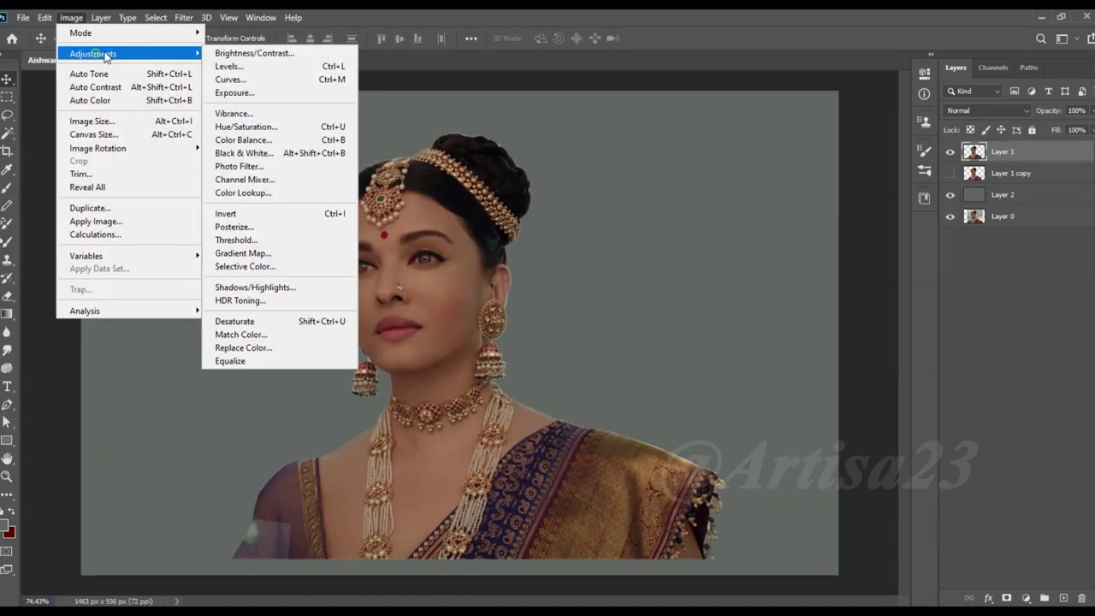
Step: Brighten the portrait with a Curves adjustment raising the midpoint
click(265, 80)
drag(760, 294, 759, 285)
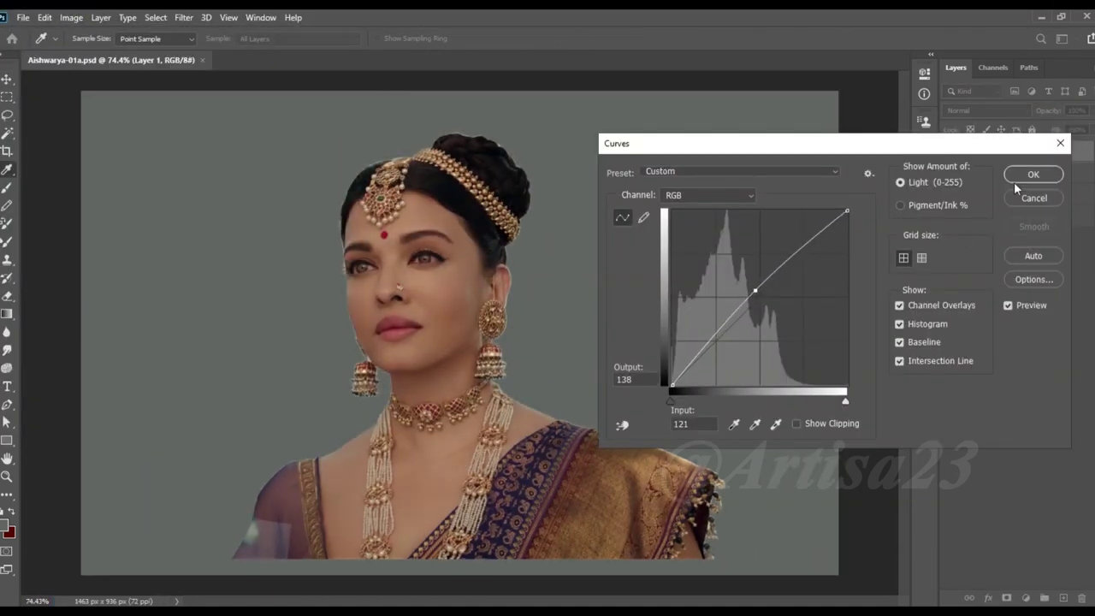
click(1031, 174)
Step: Increase contrast with Levels set to input values 16, 1.00, 204
click(71, 17)
click(265, 67)
drag(646, 255, 655, 255)
drag(823, 255, 786, 255)
key(Up)
key(Up)
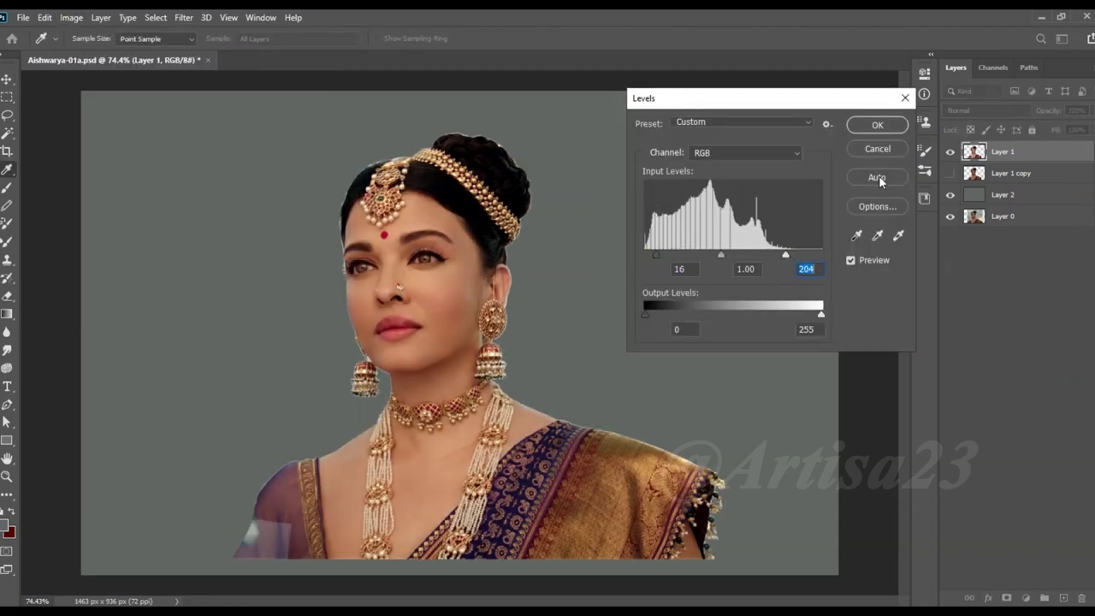
key(Return)
scroll(508, 256, down, 3)
scroll(508, 256, up, 5)
Step: Apply a second Curves adjustment pulling the midpoint up for more brightness
click(71, 17)
click(266, 80)
drag(753, 304, 753, 289)
click(1034, 173)
key(v)
scroll(503, 374, down, 3)
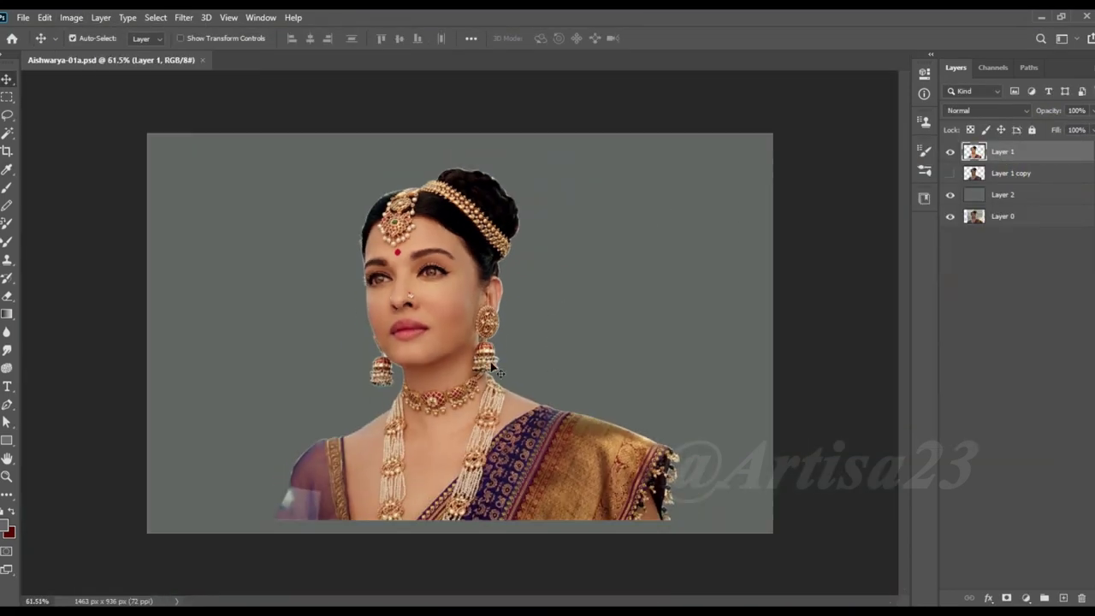
Step: Duplicate the portrait layer
scroll(498, 368, up, 3)
scroll(468, 352, down, 3)
scroll(520, 325, up, 1)
scroll(520, 325, up, 1)
key(ctrl+j)
scroll(447, 259, up, 2)
scroll(447, 259, up, 3)
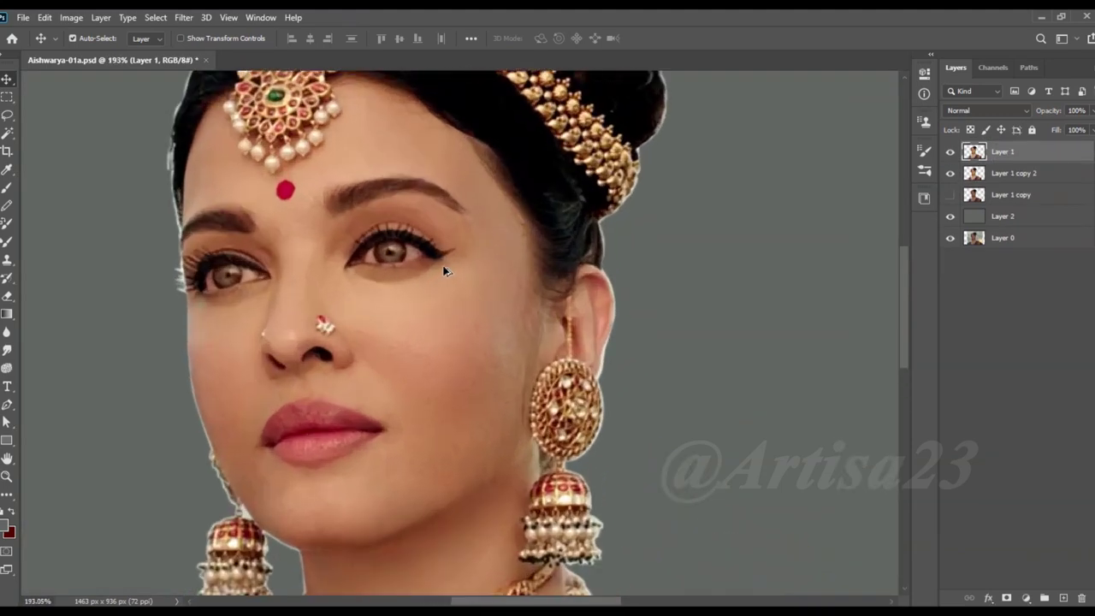
Step: Sharpen the portrait with Unsharp Mask at amount 55
click(183, 17)
click(403, 320)
click(702, 340)
drag(698, 303, 693, 304)
key(Return)
key(v)
scroll(494, 257, down, 2)
scroll(543, 282, down, 1)
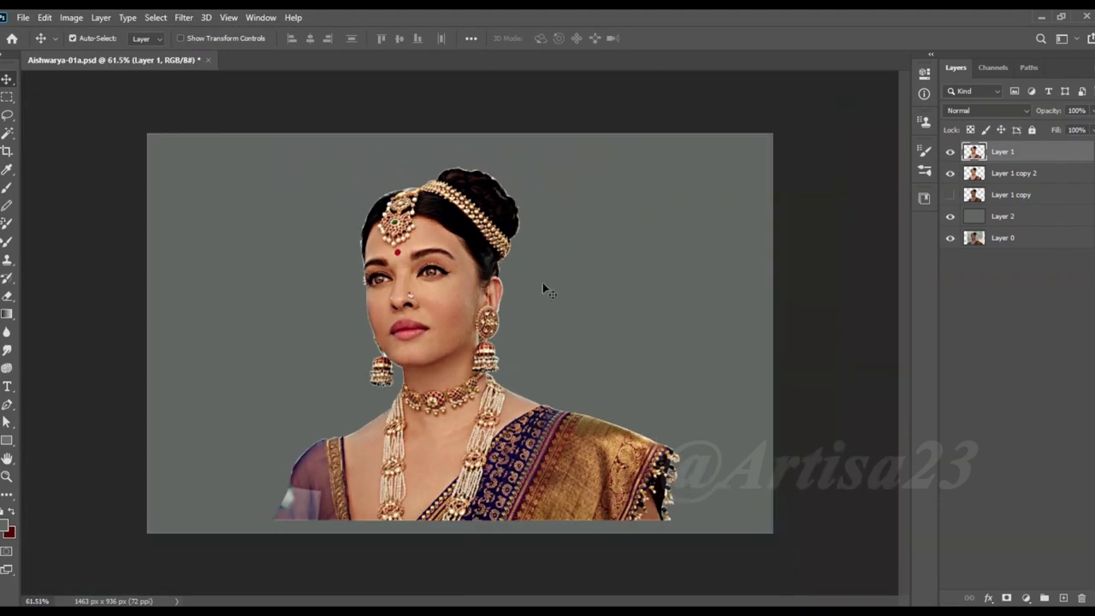
scroll(408, 193, up, 3)
scroll(408, 193, up, 2)
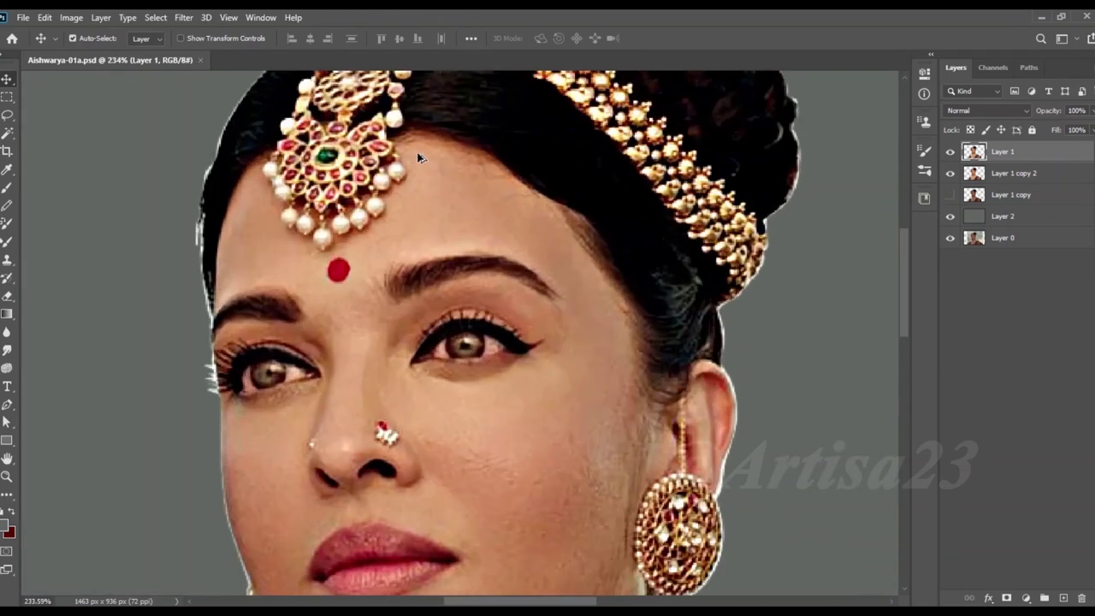
scroll(408, 193, up, 1)
Step: Select the Smudge tool and enlarge its brush to 20
click(7, 350)
scroll(471, 199, up, 1)
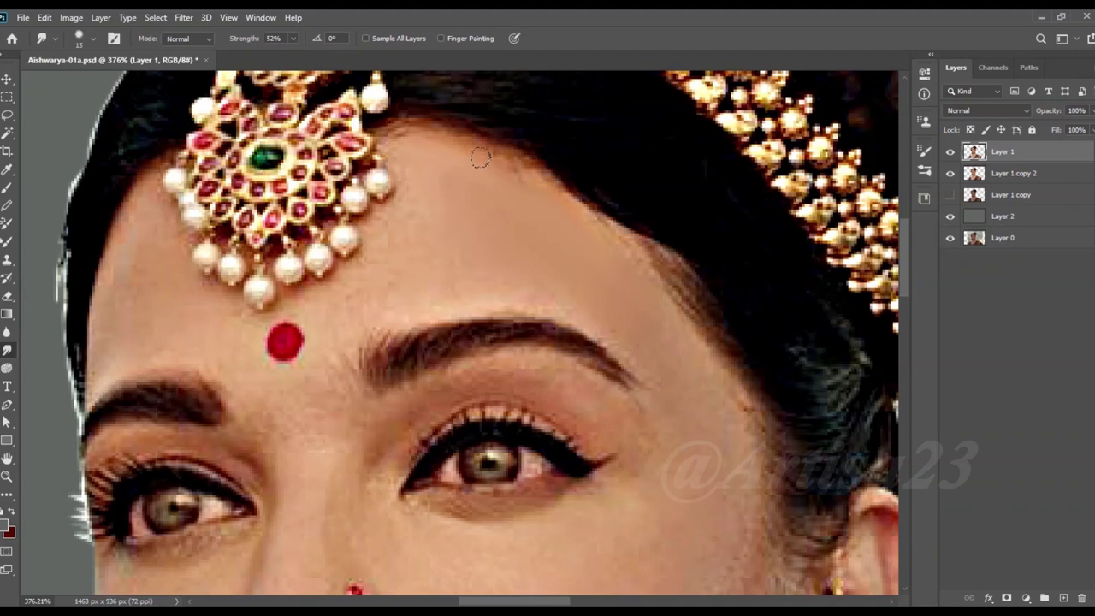
key(bracketright)
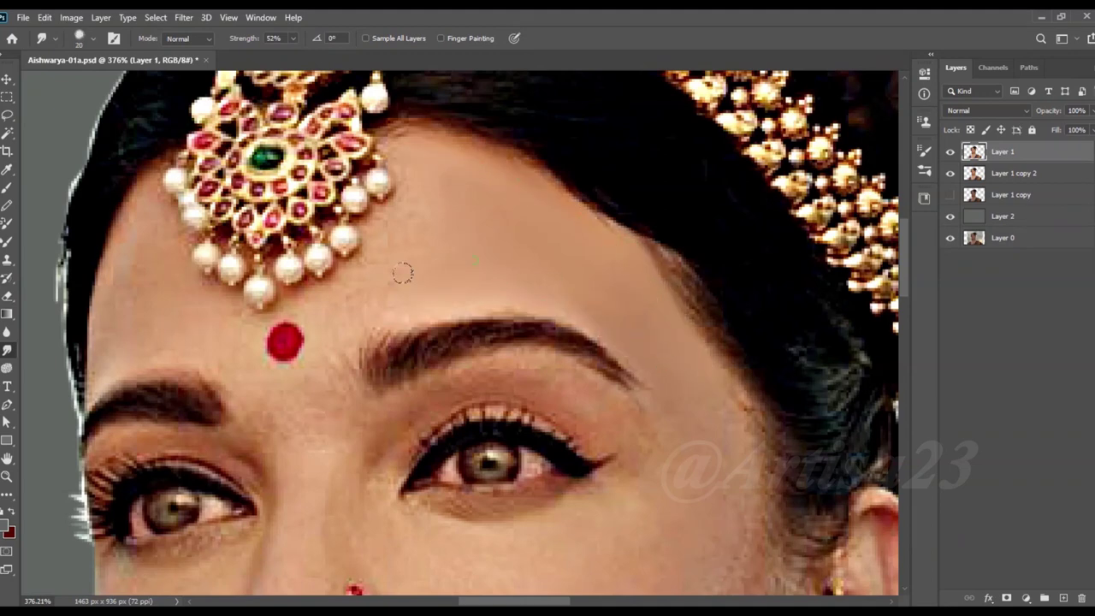
Step: Smudge at 52% strength below the eye, the outer lashes, eyelid crease and inner eyebrow
key(bracketright)
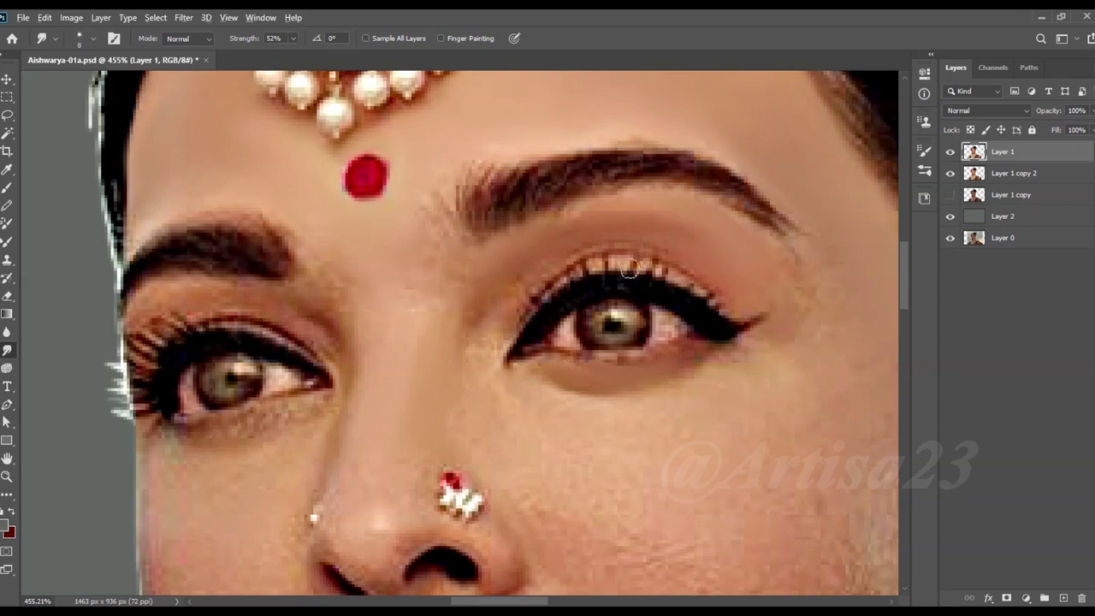
scroll(634, 264, up, 3)
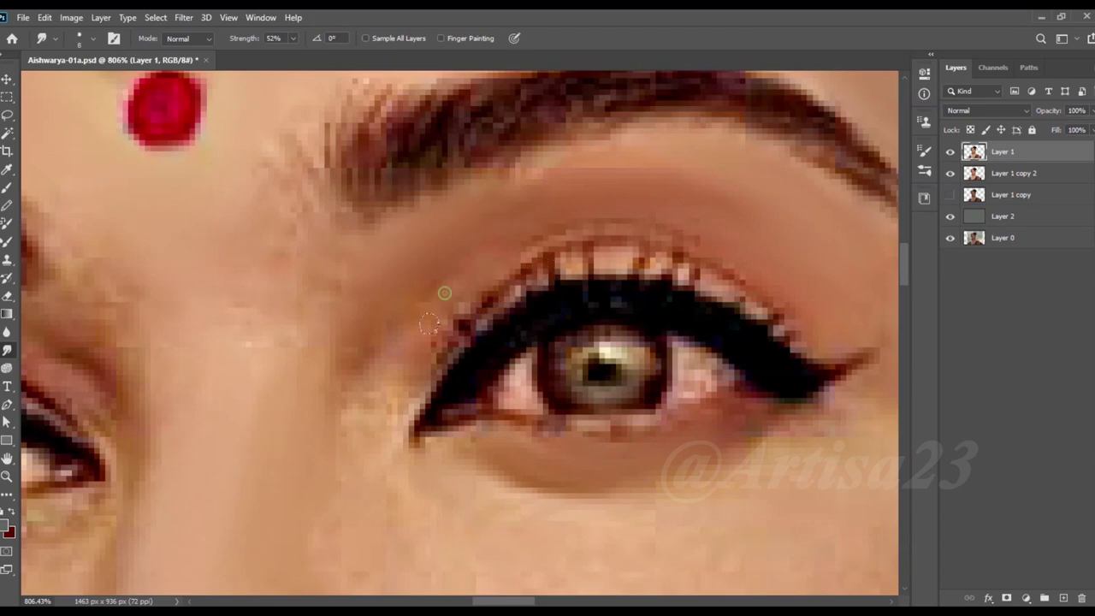
scroll(700, 368, down, 2)
scroll(420, 288, down, 2)
scroll(420, 288, up, 2)
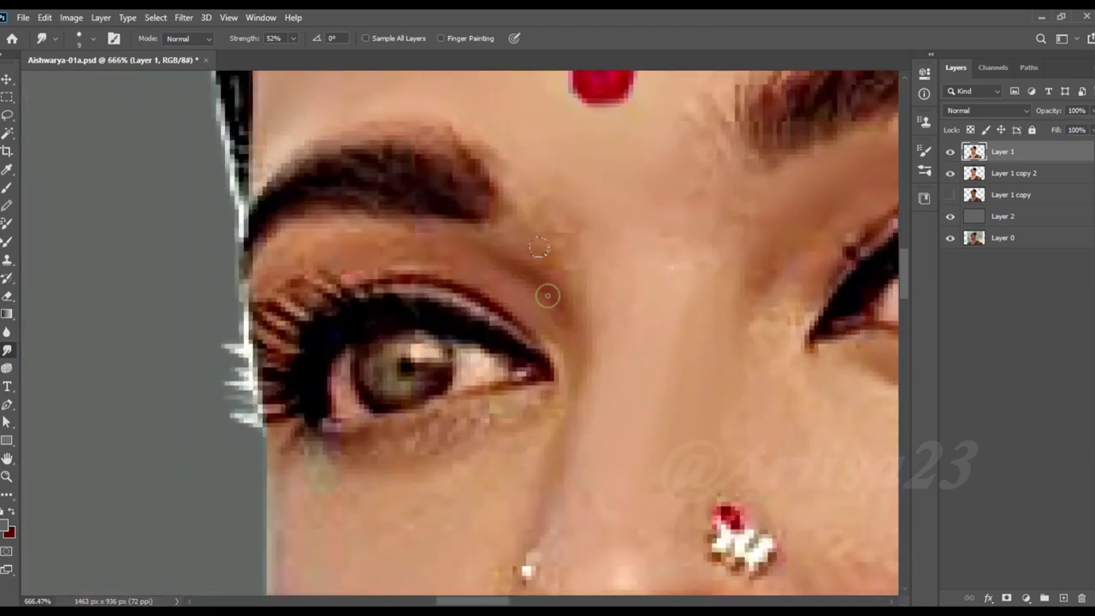
mouse_move(400, 436)
mouse_down()
mouse_move(456, 402)
mouse_move(396, 434)
mouse_up()
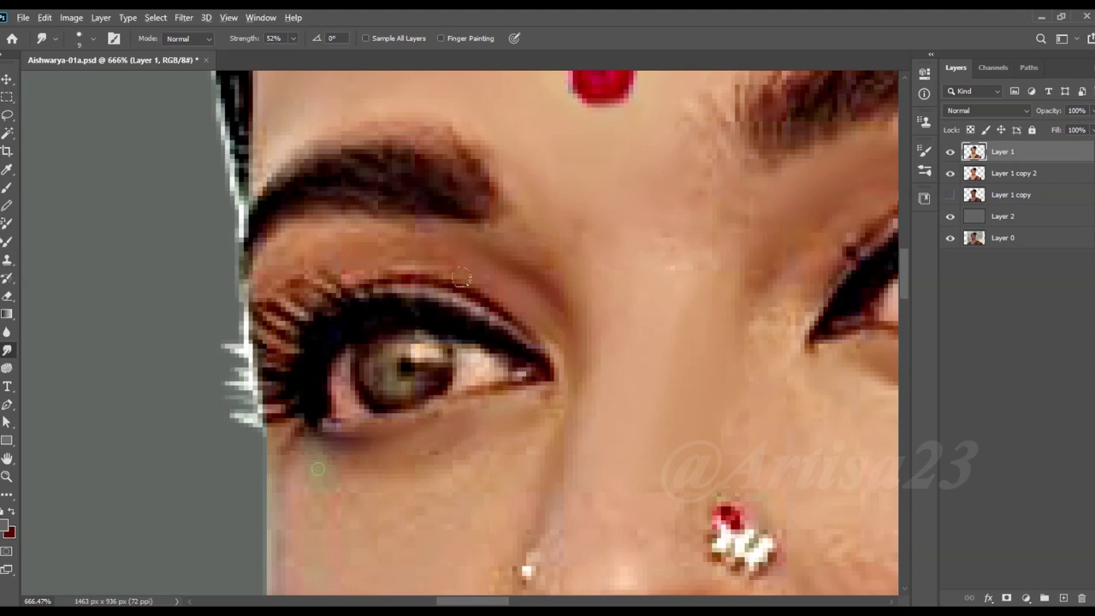
scroll(460, 277, down, 2)
drag(370, 276, 324, 359)
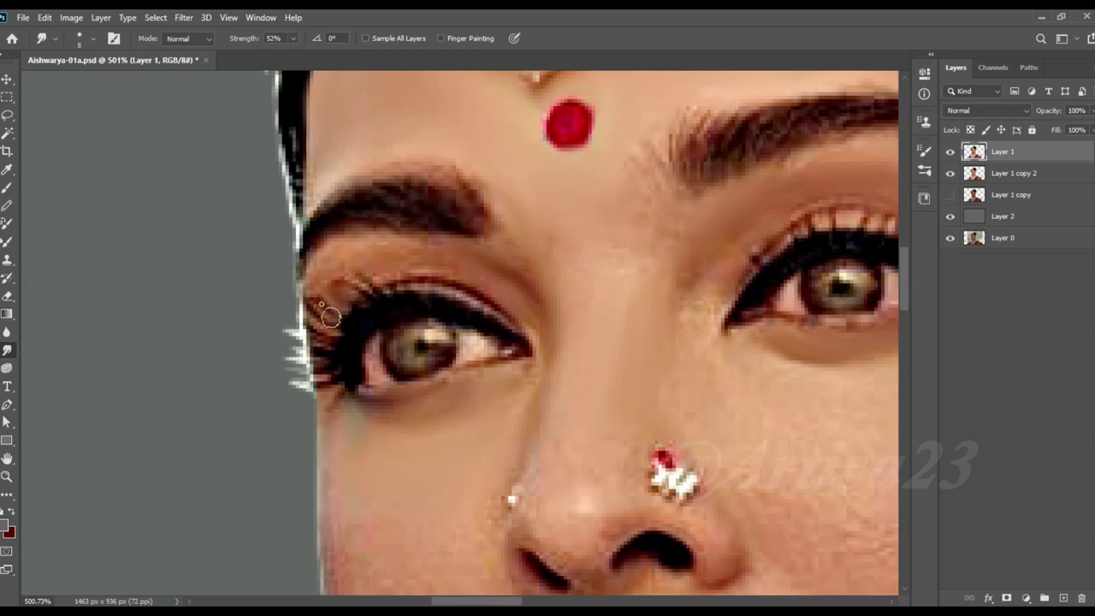
drag(475, 274, 508, 200)
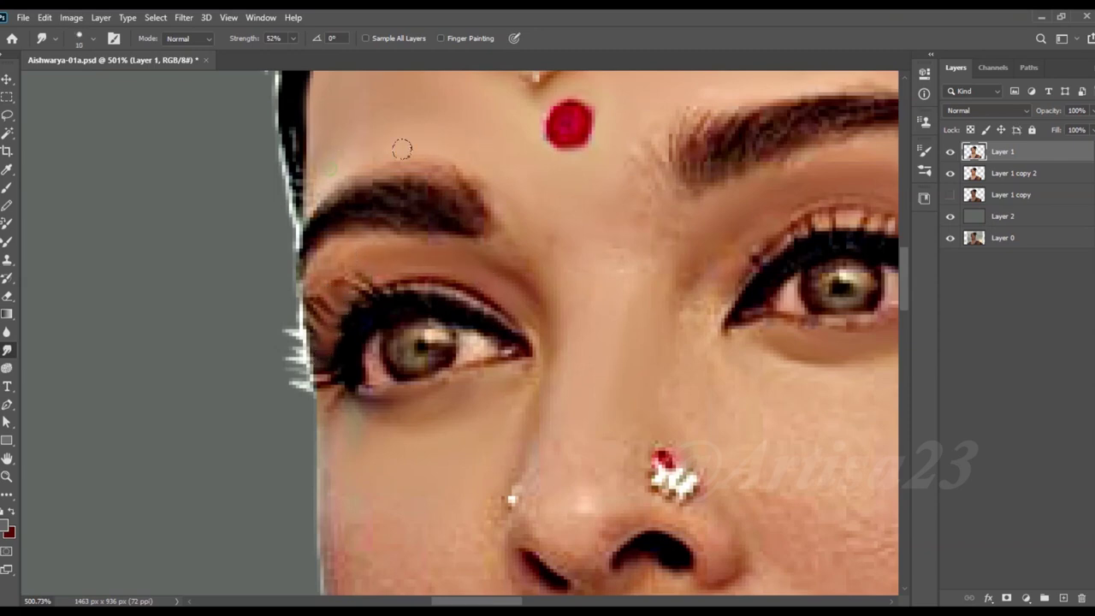
drag(632, 145, 618, 210)
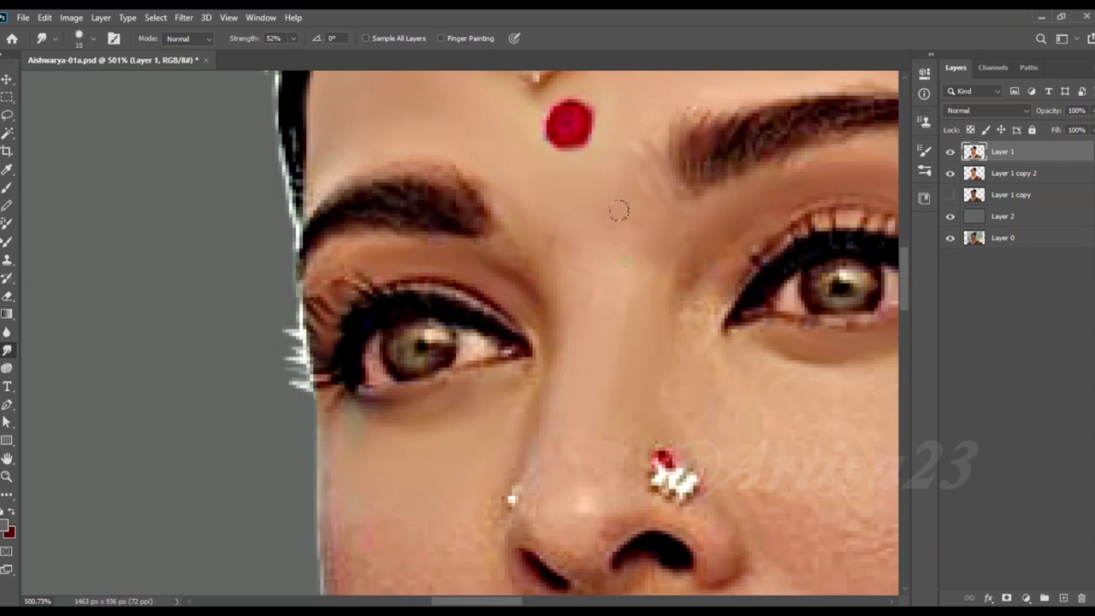
scroll(548, 283, down, 3)
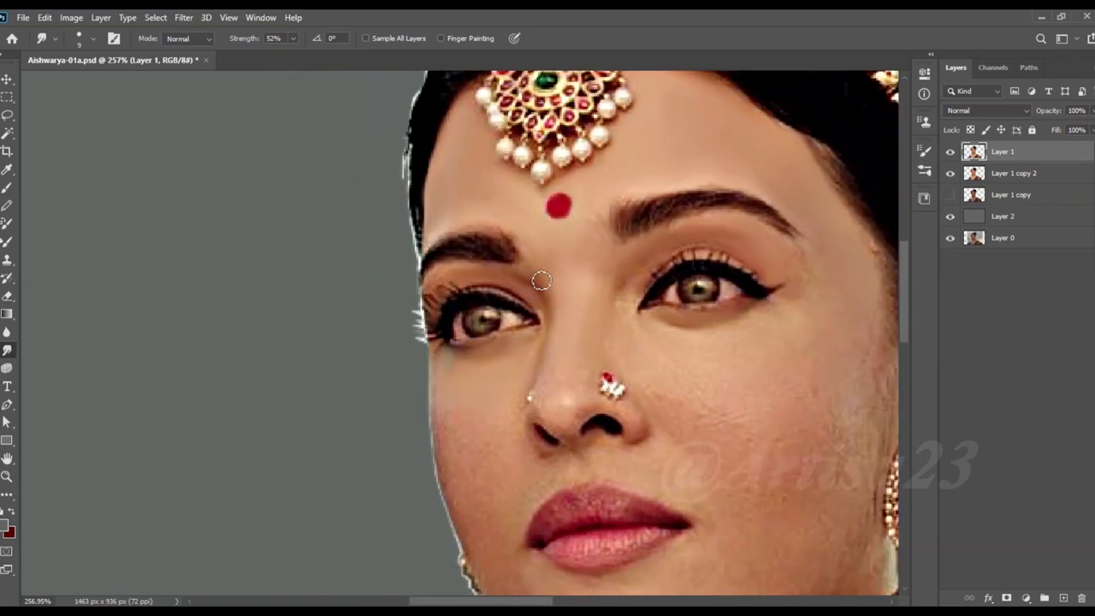
Step: Smooth the cheek skin with the smudge brush, resizing it to 15 then 10 around nose and eyes
scroll(599, 343, down, 2)
scroll(618, 323, up, 2)
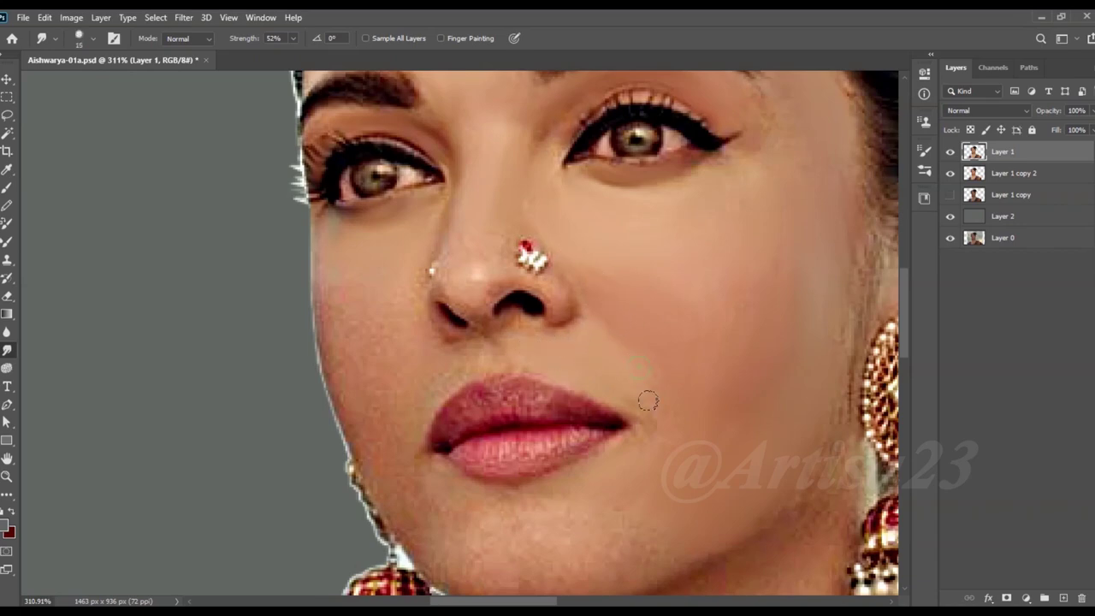
key(bracketleft)
drag(336, 287, 352, 347)
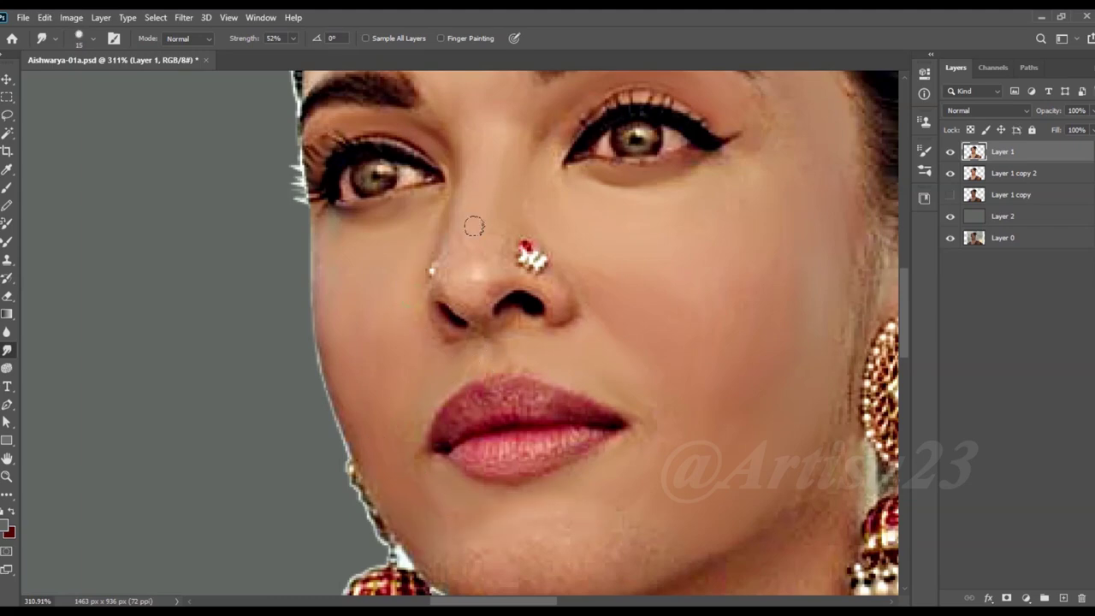
key(bracketright)
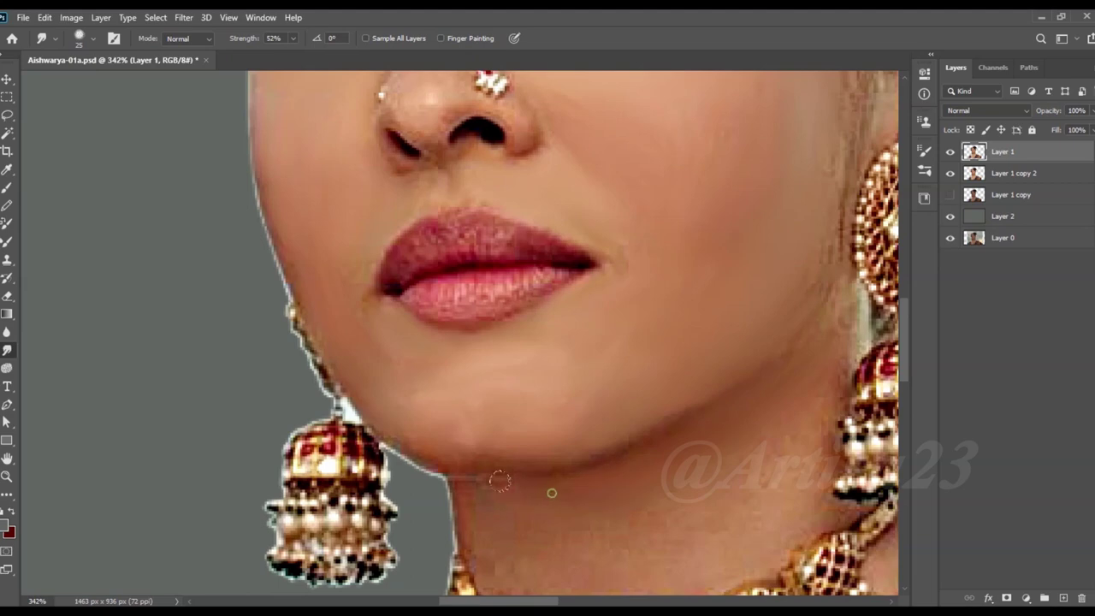
scroll(467, 500, down, 2)
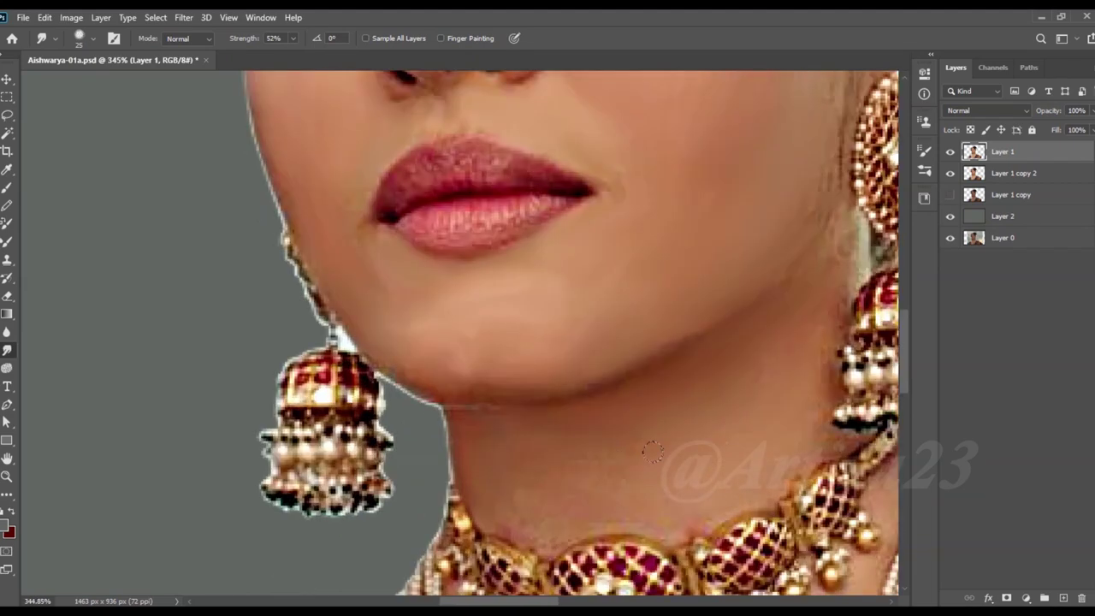
key(bracketleft)
key(bracketleft)
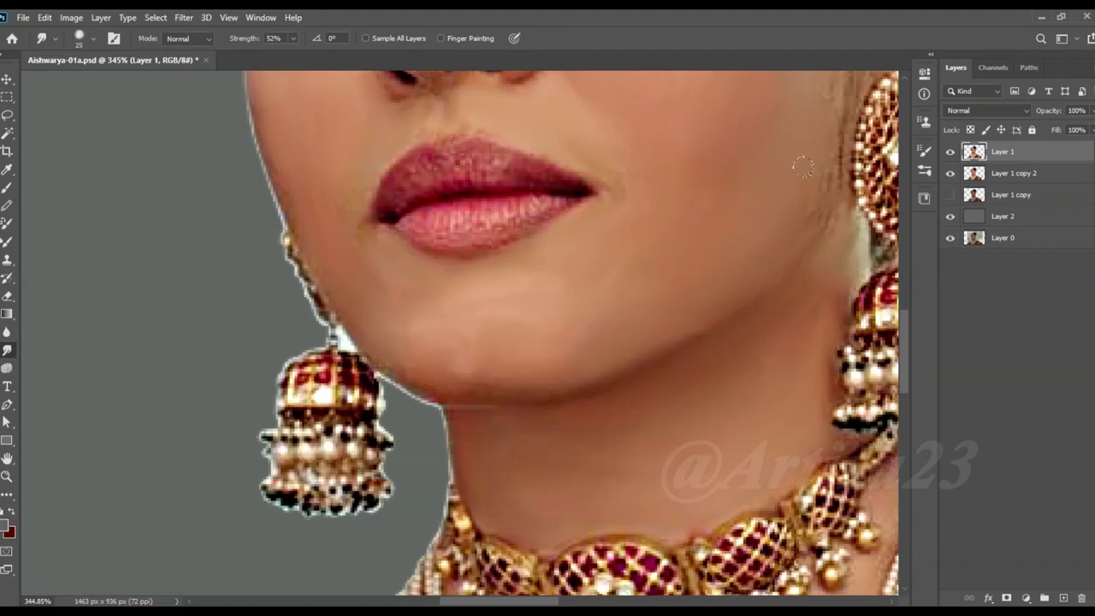
drag(803, 167, 668, 306)
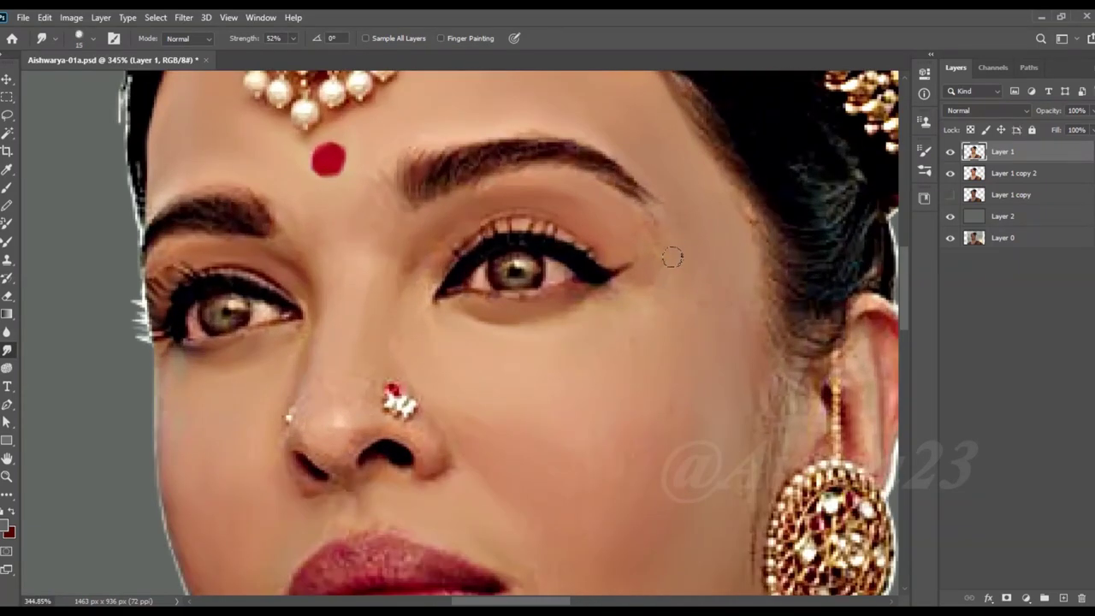
key(bracketleft)
scroll(316, 419, up, 3)
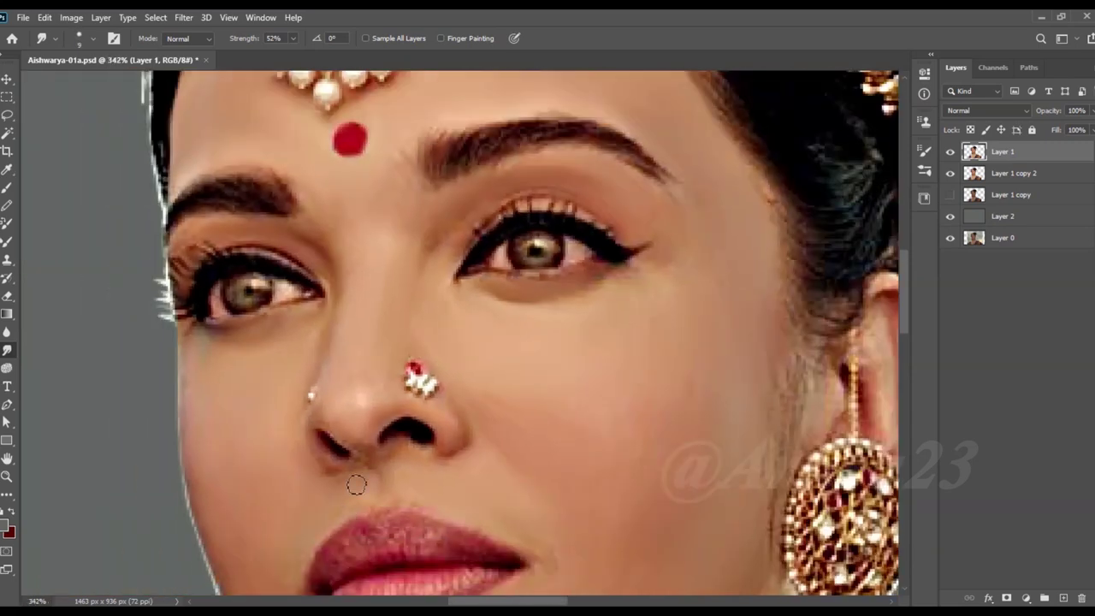
drag(555, 508, 354, 479)
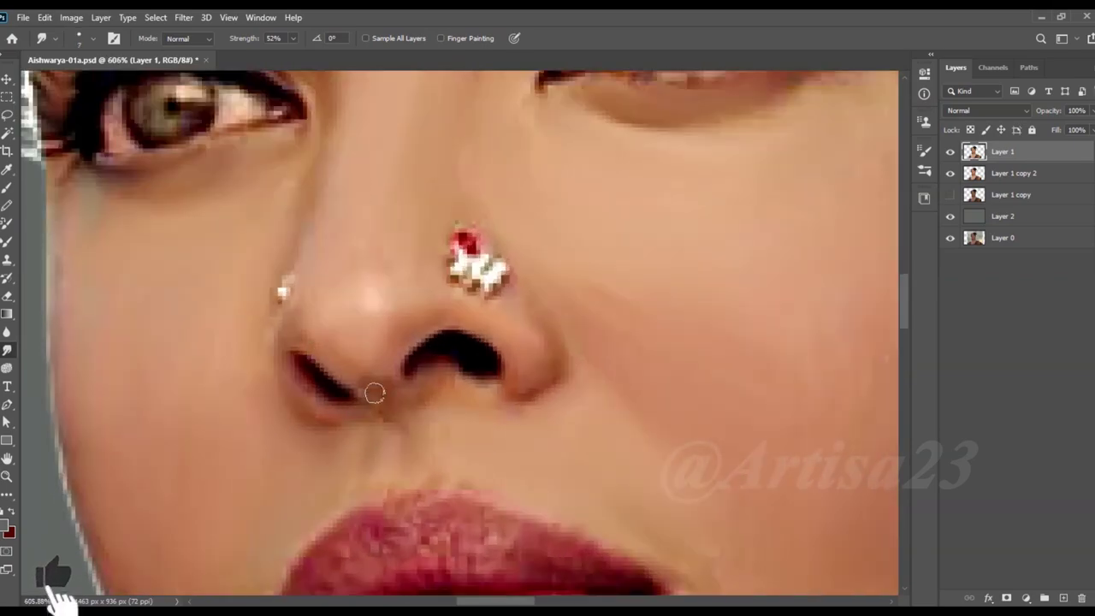
drag(351, 410, 381, 325)
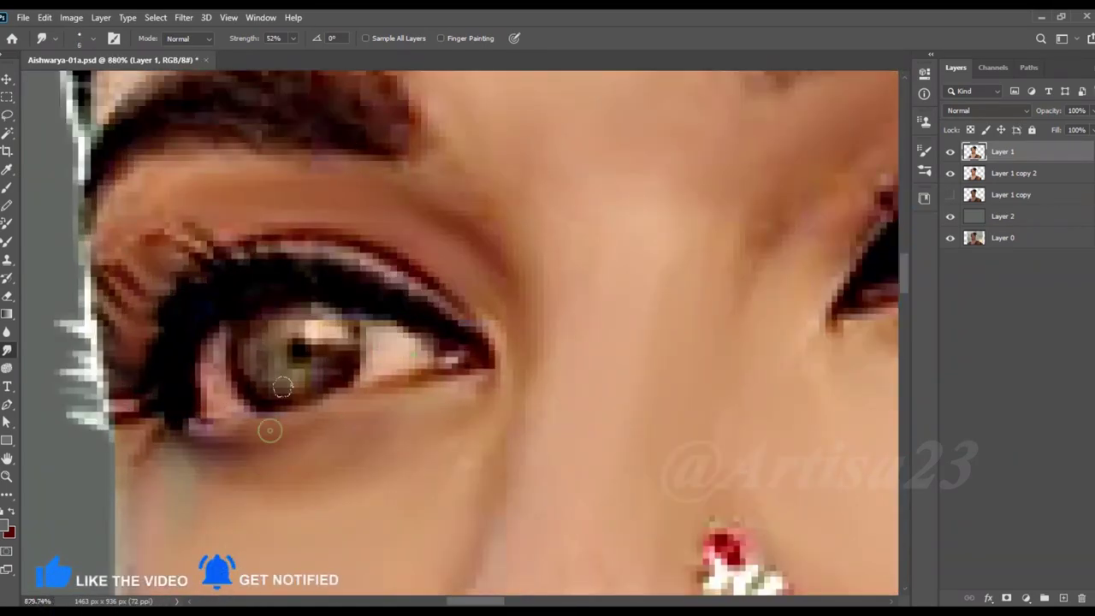
Step: Smudge the iris area and smooth and lighten the left part of the eyebrow
mouse_move(269, 427)
mouse_down()
mouse_move(274, 347)
mouse_move(288, 350)
mouse_up()
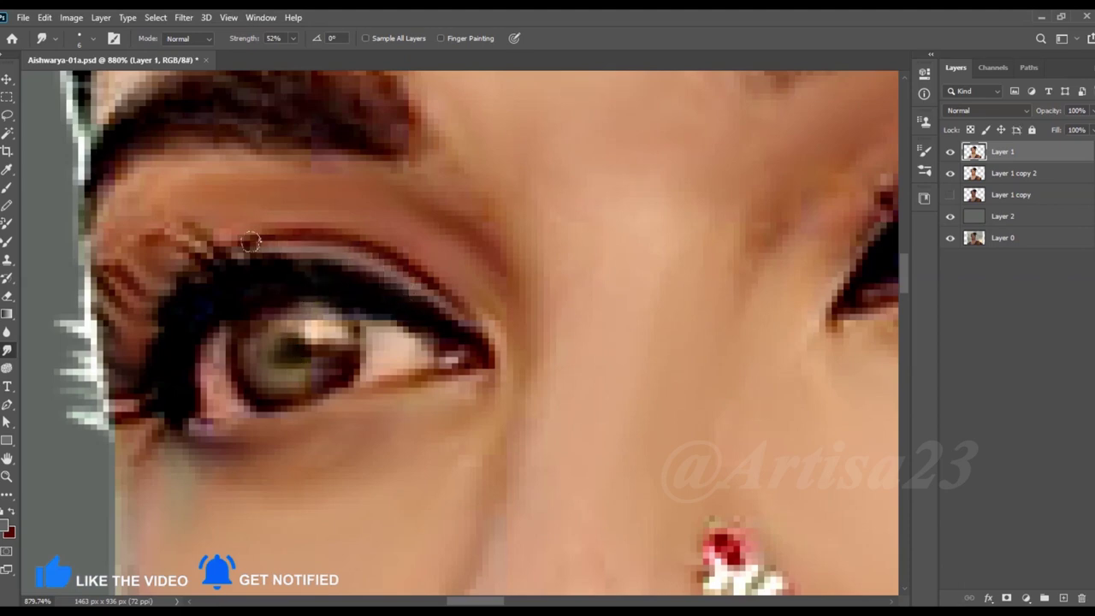
drag(209, 374, 667, 351)
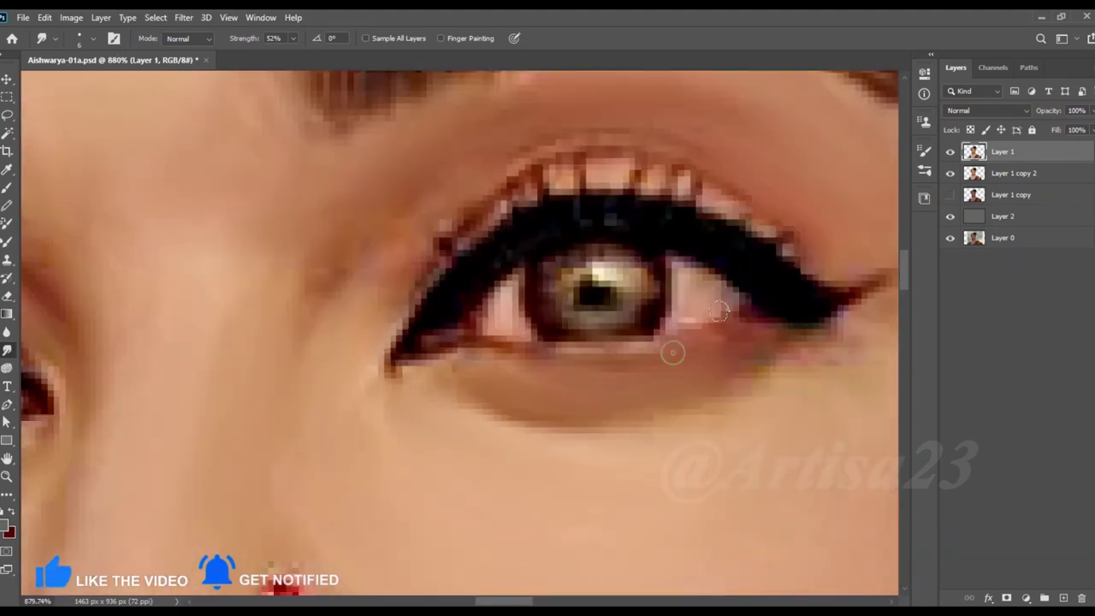
alt+scroll(627, 274, up, 1)
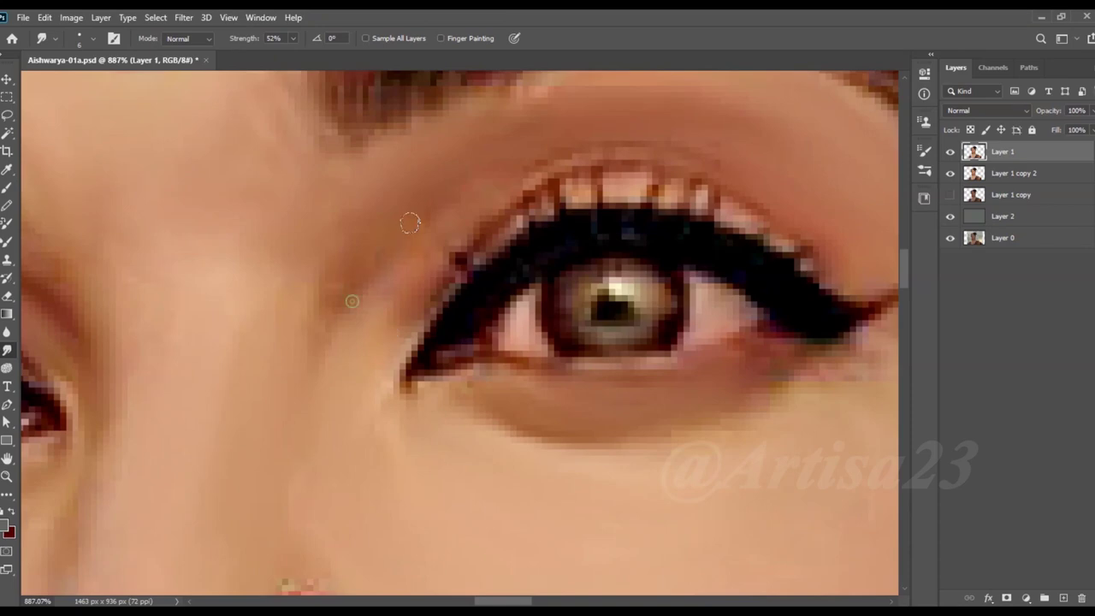
drag(324, 304, 520, 200)
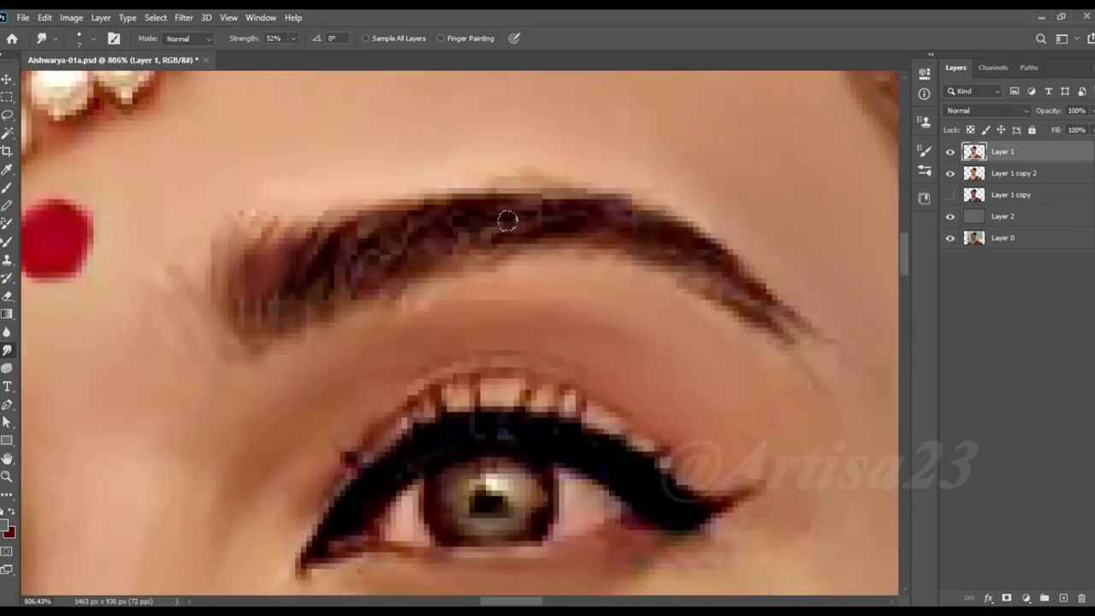
drag(366, 240, 282, 252)
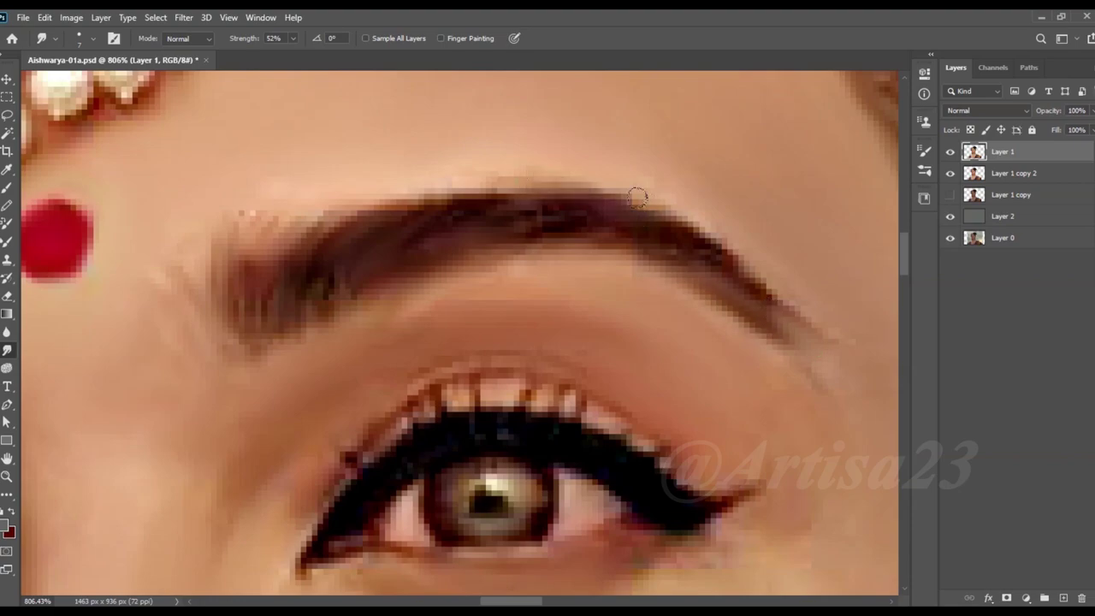
alt+scroll(794, 325, down, 3)
alt+scroll(130, 322, up, 3)
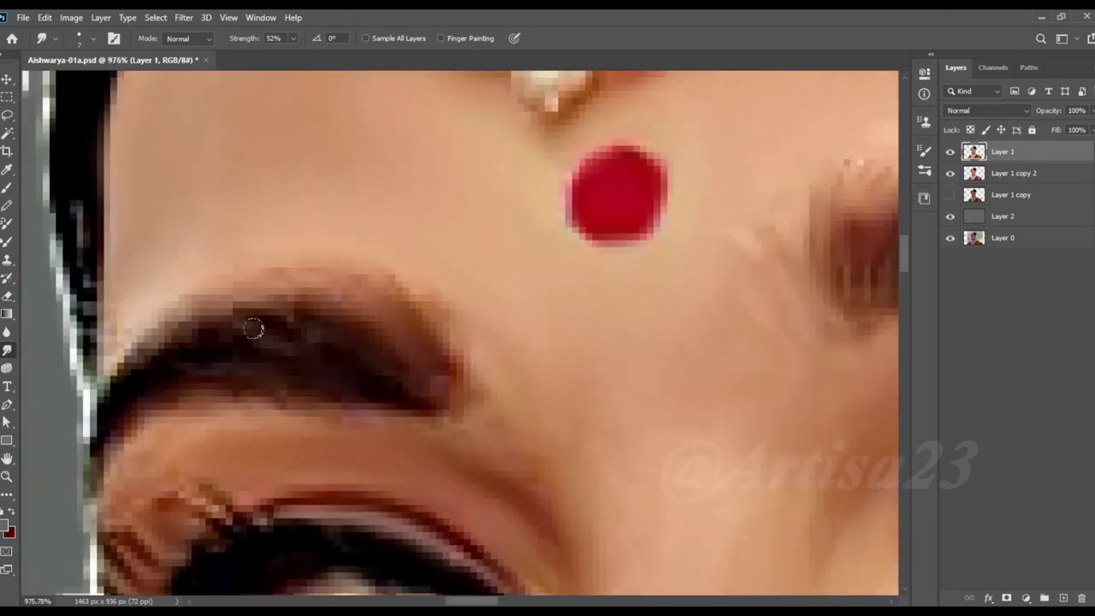
scroll(118, 403, down, 2)
scroll(342, 384, down, 1)
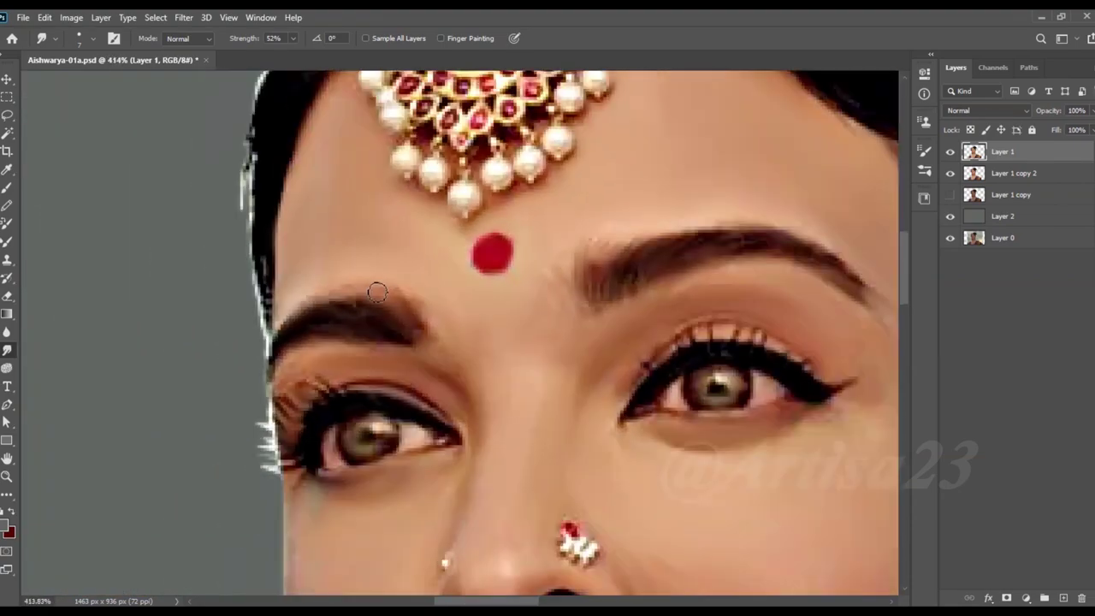
scroll(374, 318, down, 2)
alt+scroll(428, 291, down, 2)
alt+scroll(564, 291, up, 4)
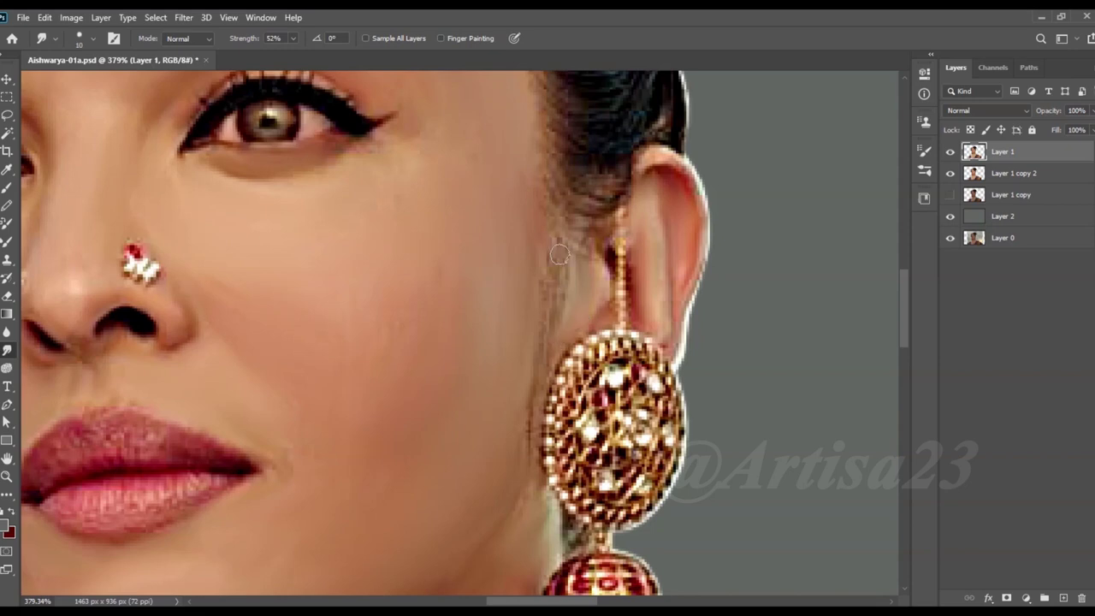
alt+scroll(514, 342, down, 2)
alt+scroll(460, 344, up, 4)
Step: Smooth the upper lip texture and blend it down toward the lower lip
drag(359, 338, 452, 306)
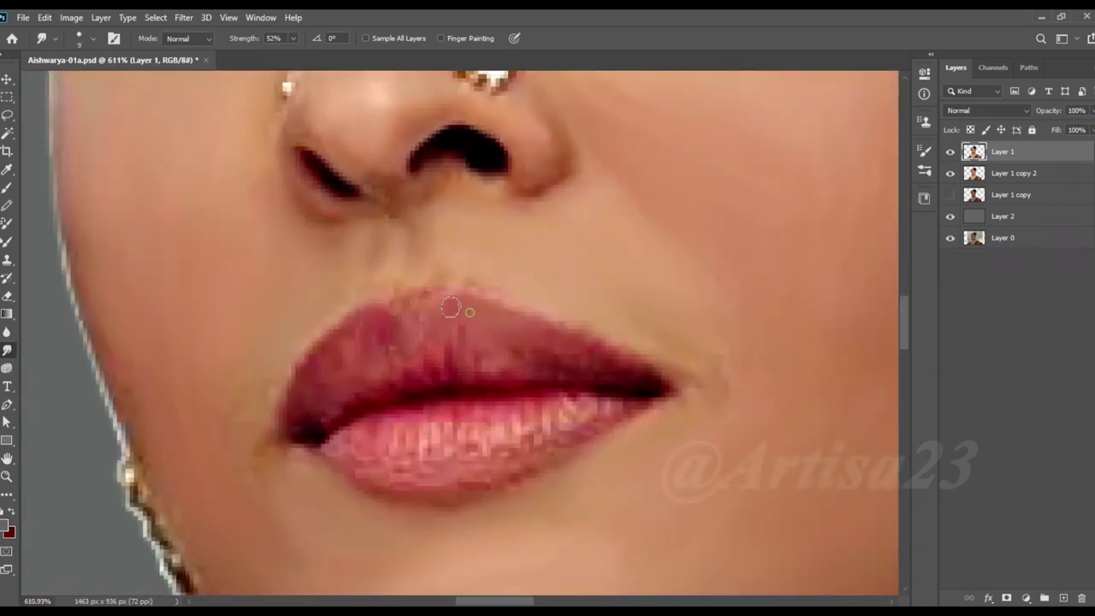
mouse_move(485, 294)
mouse_down()
mouse_move(604, 365)
mouse_move(436, 374)
mouse_up()
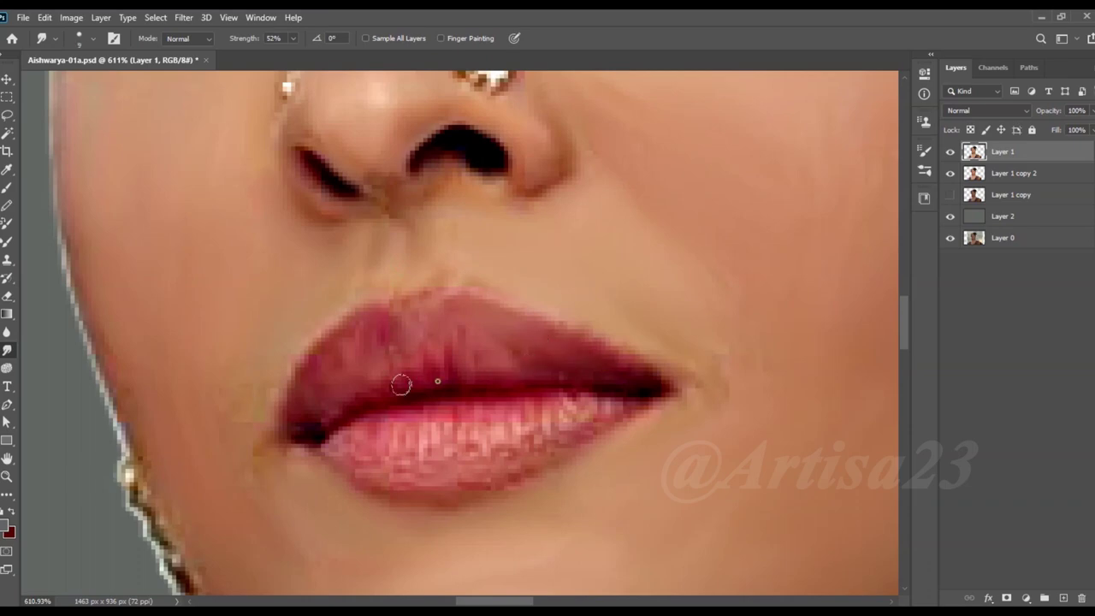
mouse_move(368, 393)
mouse_down()
mouse_move(378, 438)
mouse_move(569, 413)
mouse_move(365, 466)
mouse_up()
scroll(215, 412, down, 1)
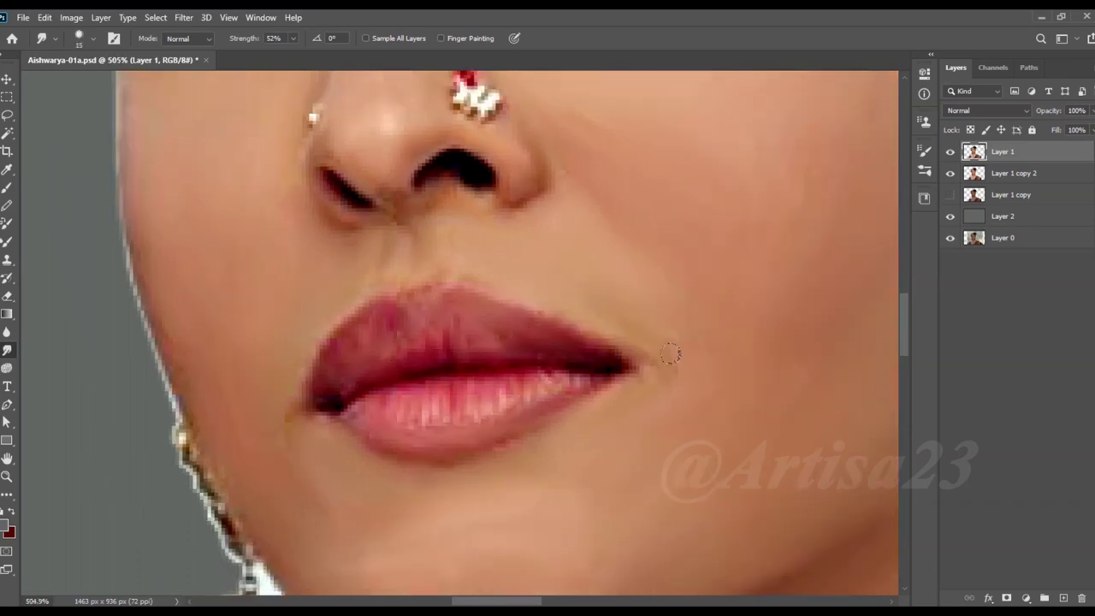
scroll(214, 411, down, 3)
scroll(610, 449, down, 5)
scroll(610, 449, down, 2)
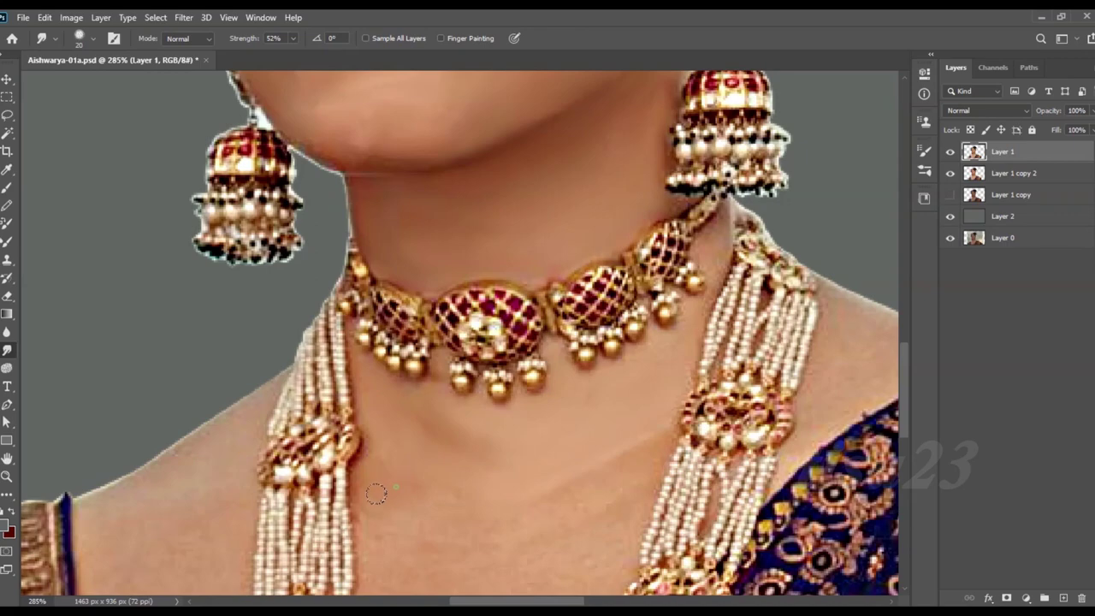
Step: Streak the bottom skin edge downward and toward the left with the Smudge tool
scroll(579, 439, down, 3)
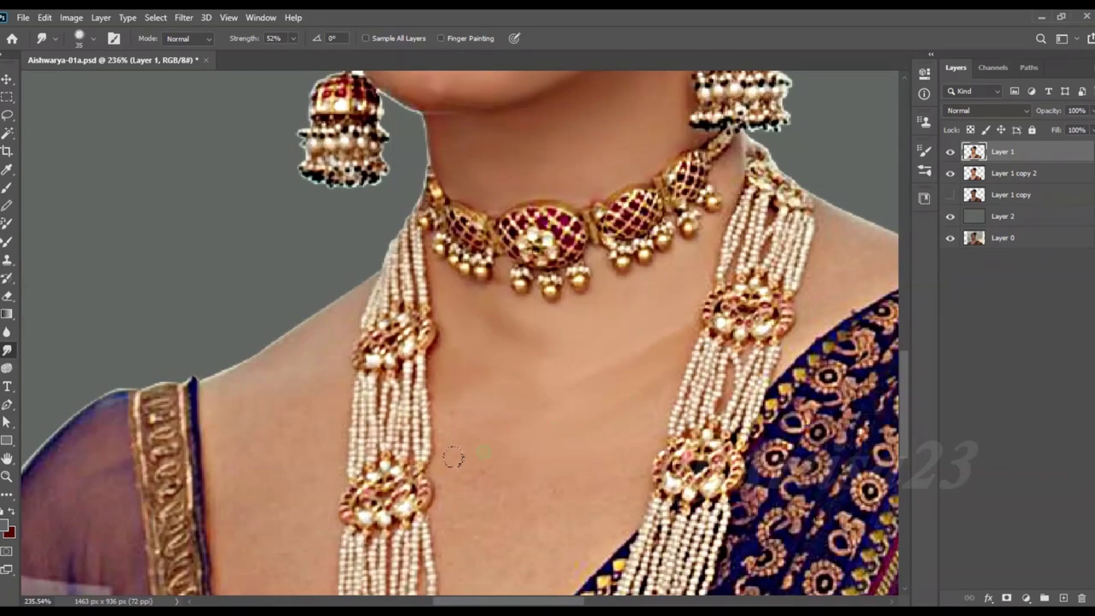
scroll(601, 430, down, 3)
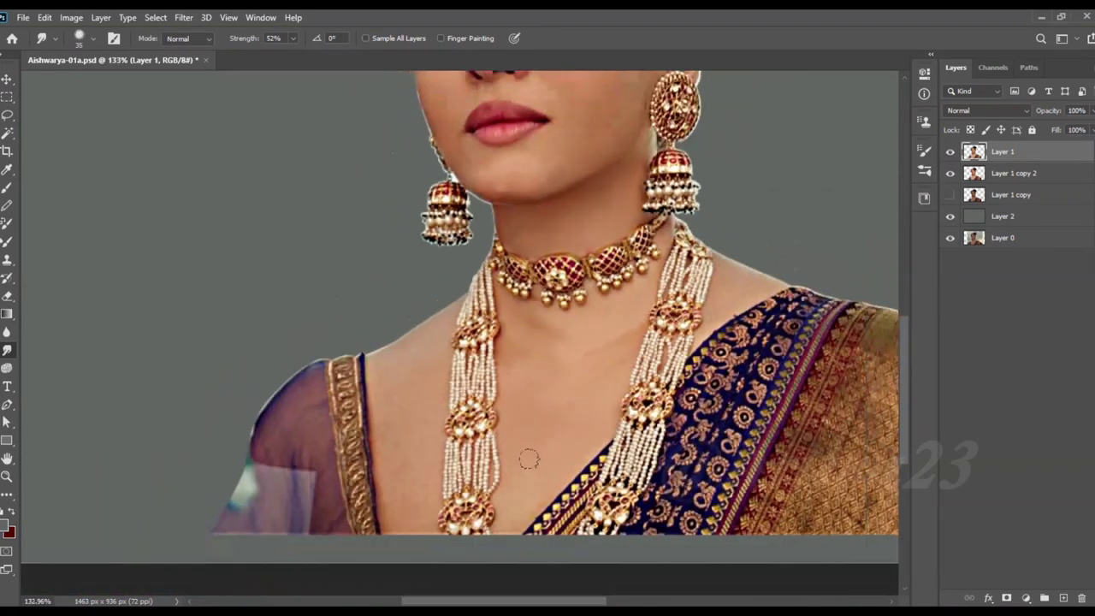
scroll(514, 462, down, 2)
scroll(424, 378, up, 2)
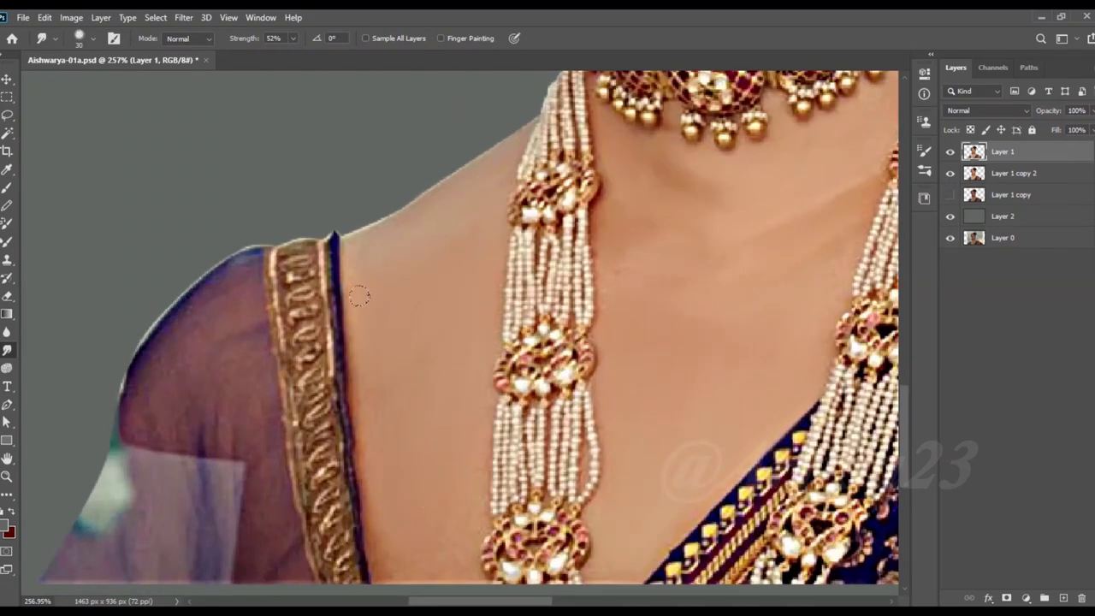
scroll(415, 486, down, 2)
drag(398, 529, 594, 547)
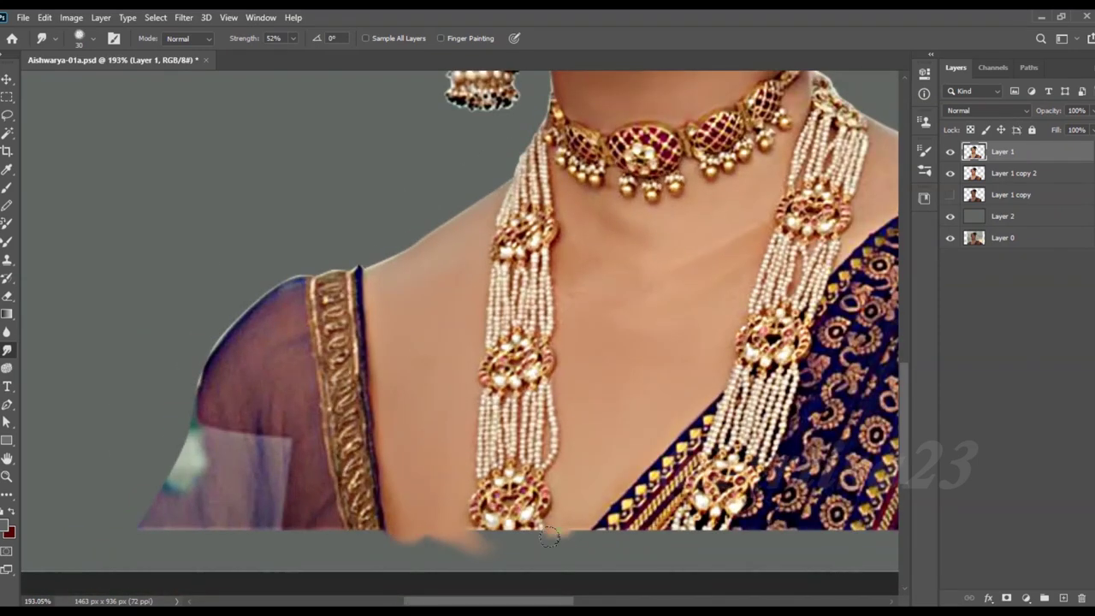
mouse_move(612, 512)
mouse_down()
mouse_move(456, 511)
mouse_move(402, 488)
mouse_up()
Step: Pull the left purple sleeve's lower edge out and blend it into the grey background
mouse_move(336, 507)
mouse_down()
mouse_move(256, 385)
mouse_move(254, 505)
mouse_up()
mouse_move(220, 376)
mouse_down()
mouse_move(244, 513)
mouse_move(166, 439)
mouse_move(183, 319)
mouse_move(154, 514)
mouse_up()
mouse_move(257, 488)
mouse_down()
mouse_move(305, 496)
mouse_move(202, 502)
mouse_up()
drag(160, 414, 103, 501)
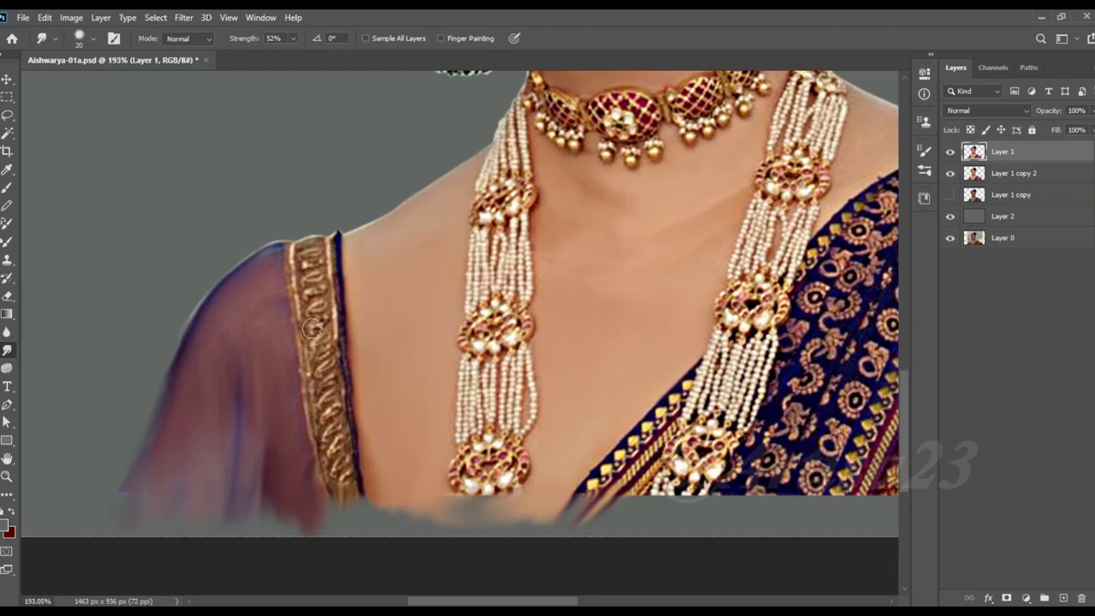
scroll(282, 282, up, 2)
scroll(324, 539, down, 1)
scroll(329, 540, up, 1)
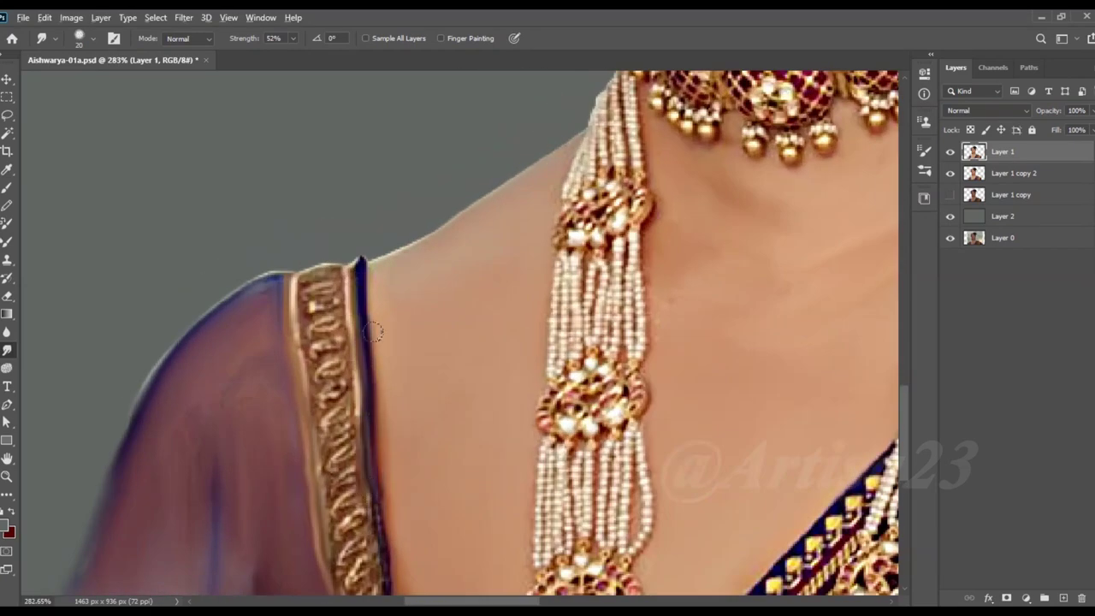
Step: Smudge the gold sleeve border pattern upward to soften it
scroll(338, 541, up, 1)
scroll(347, 542, up, 1)
mouse_move(355, 543)
mouse_down()
mouse_move(323, 248)
mouse_move(330, 209)
mouse_move(295, 111)
mouse_move(308, 86)
mouse_up()
Step: With a larger brush, streak the bottom edge beneath the necklace and saree
key(bracketright)
scroll(292, 460, down, 4)
key(bracketright)
mouse_move(366, 479)
mouse_down()
mouse_move(391, 487)
mouse_move(736, 457)
mouse_up()
key(bracketright)
key(bracketright)
mouse_move(547, 478)
mouse_down()
mouse_move(795, 459)
mouse_move(831, 468)
mouse_up()
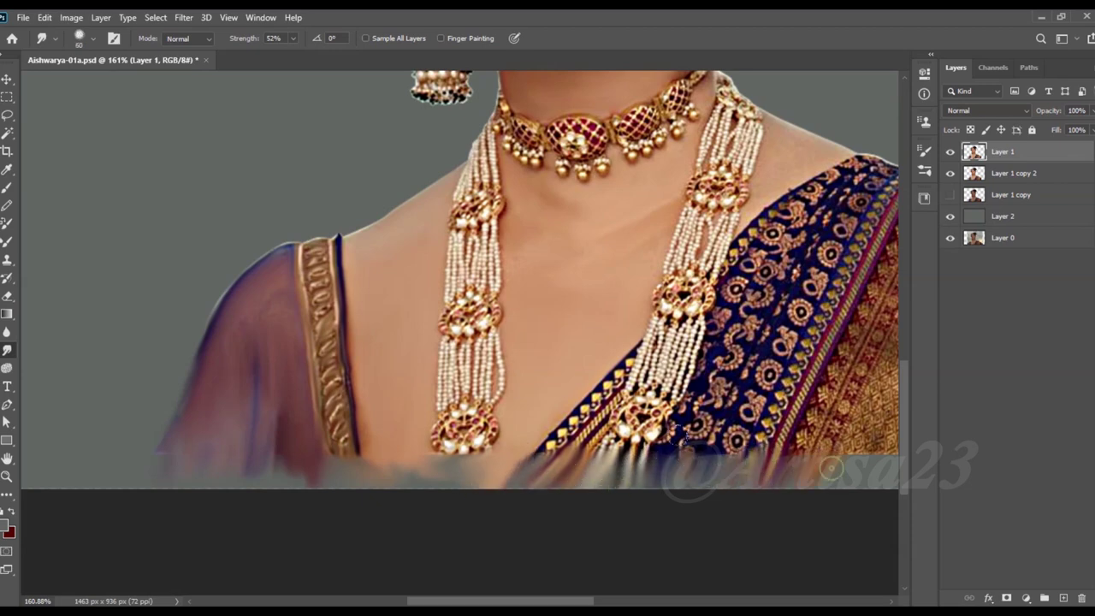
Step: Blur the saree's patterned gold area with a slightly smaller smudge brush
scroll(830, 468, down, 2)
scroll(753, 428, up, 1)
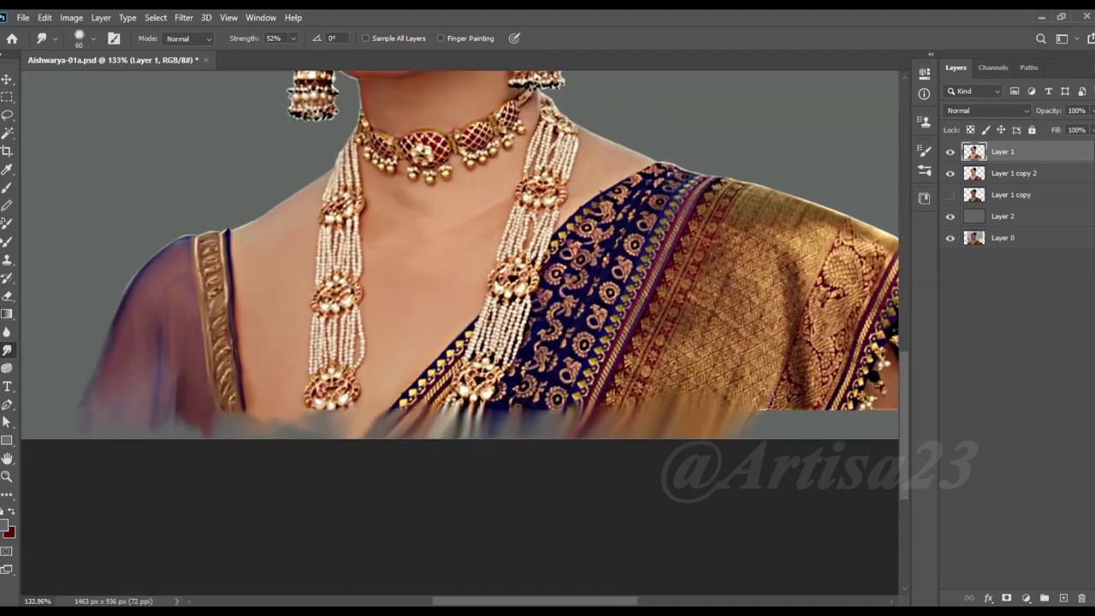
scroll(761, 411, up, 2)
key(bracketleft)
mouse_move(766, 355)
mouse_down()
mouse_move(714, 428)
mouse_move(663, 300)
mouse_move(744, 222)
mouse_move(746, 317)
mouse_move(805, 244)
mouse_move(758, 179)
mouse_move(646, 297)
mouse_move(654, 235)
mouse_move(729, 169)
mouse_move(855, 328)
mouse_move(805, 375)
mouse_move(812, 479)
mouse_move(826, 359)
mouse_move(875, 261)
mouse_move(753, 273)
mouse_move(796, 231)
mouse_move(736, 427)
mouse_move(784, 476)
mouse_move(791, 467)
mouse_up()
key(bracketleft)
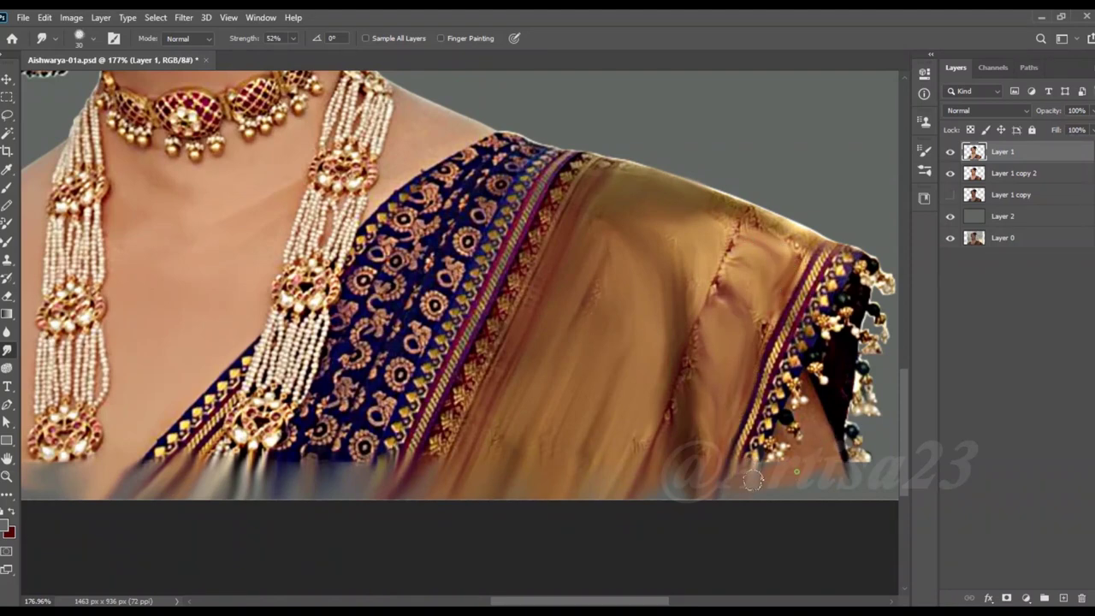
Step: Smear the sleeve fold down toward the bottom and streak the lower-left edge
scroll(834, 394, up, 2)
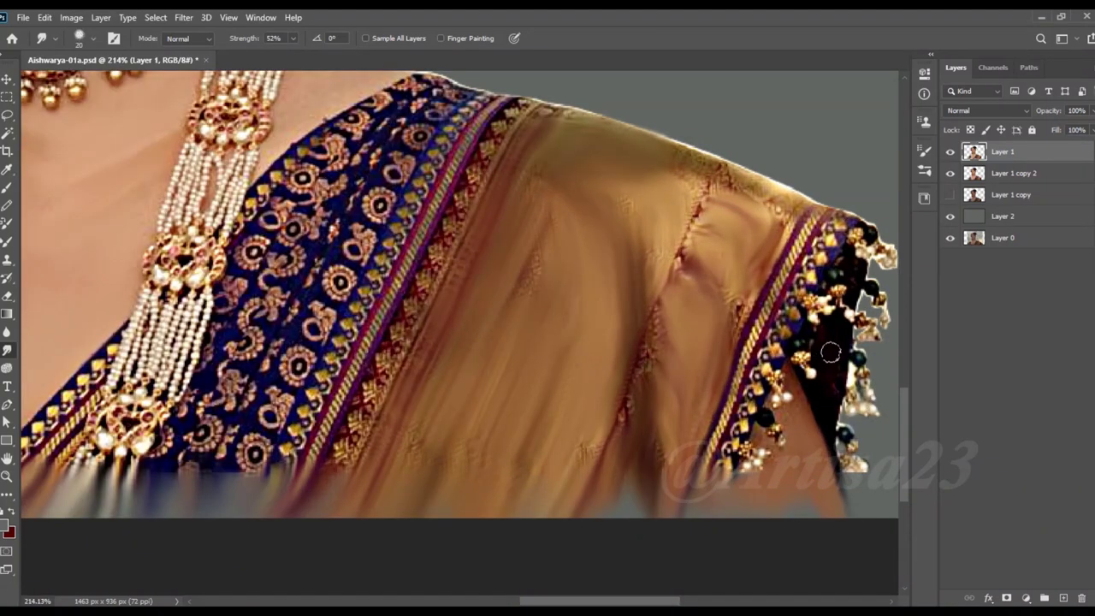
key(bracketright)
key(bracketright)
key(bracketright)
drag(753, 312, 679, 508)
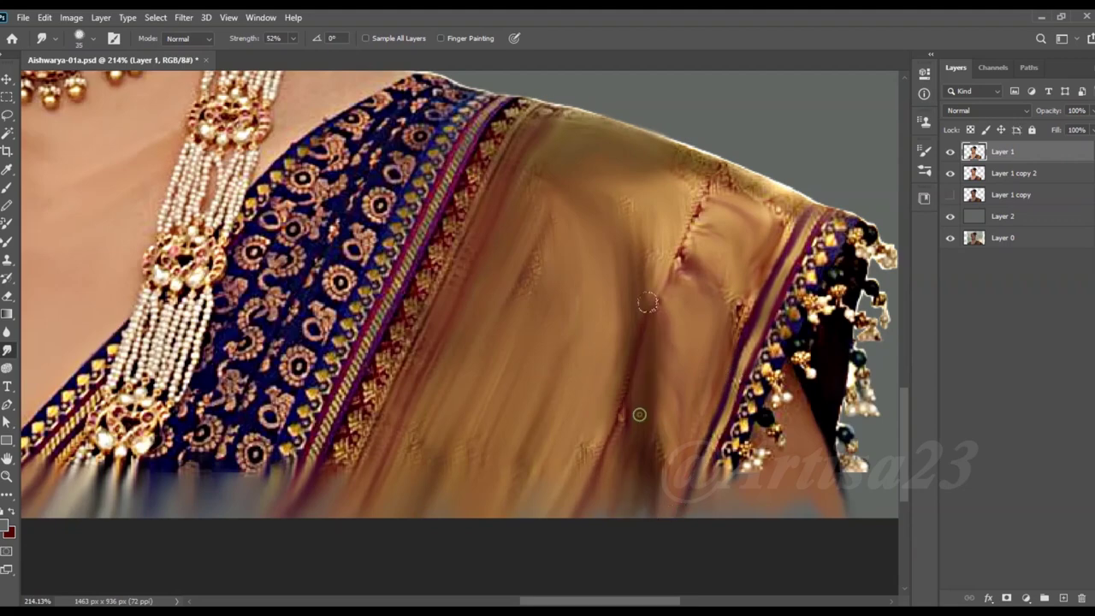
drag(272, 505, 163, 501)
scroll(248, 492, down, 2)
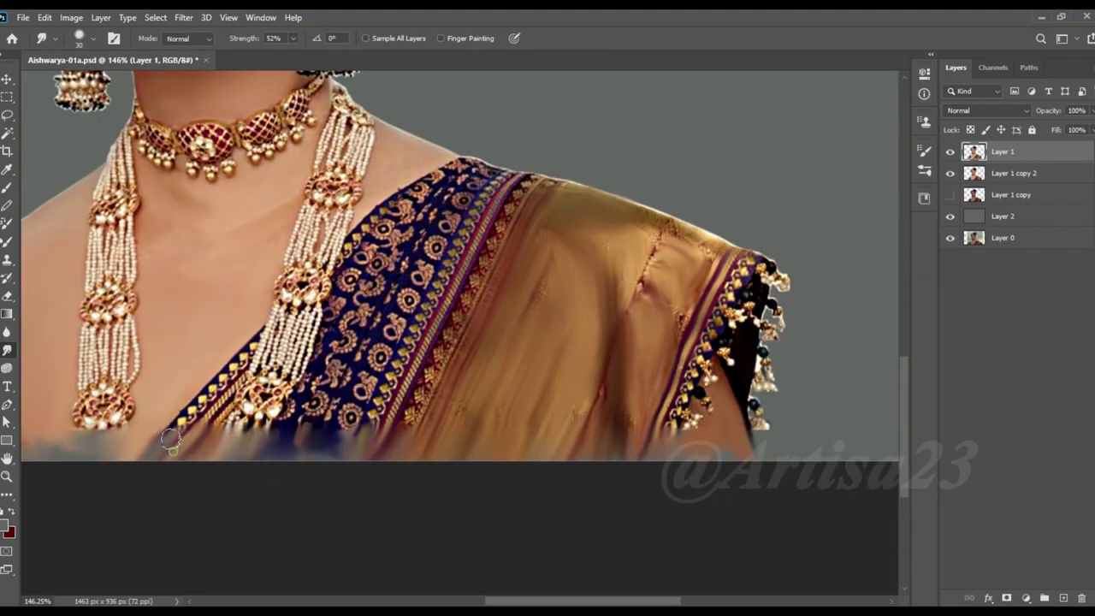
scroll(671, 346, down, 2)
scroll(500, 374, up, 1)
key(bracketright)
key(bracketright)
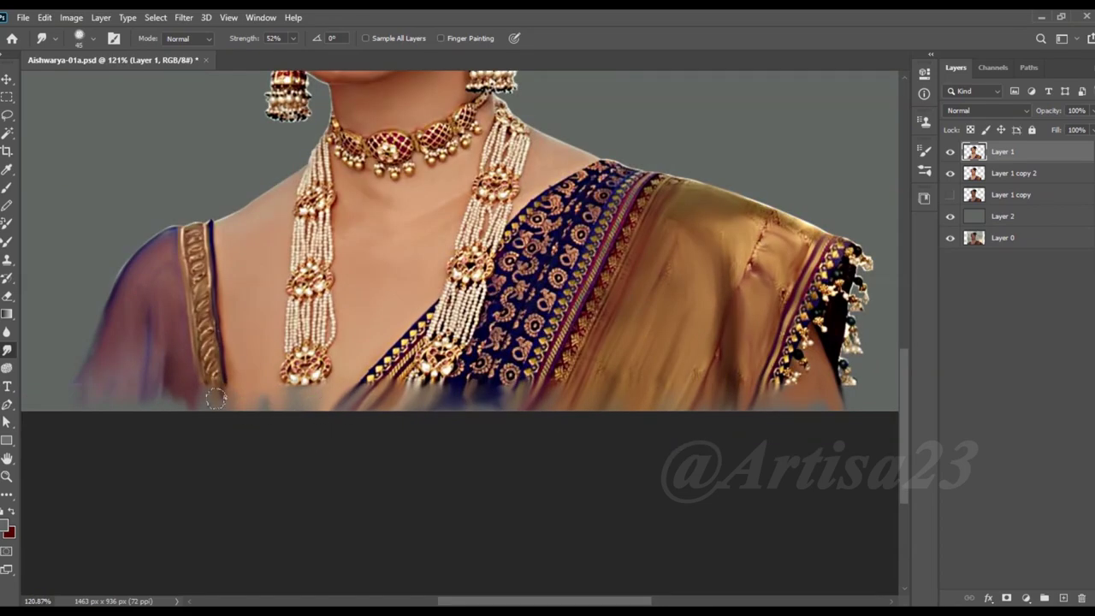
scroll(482, 415, up, 5)
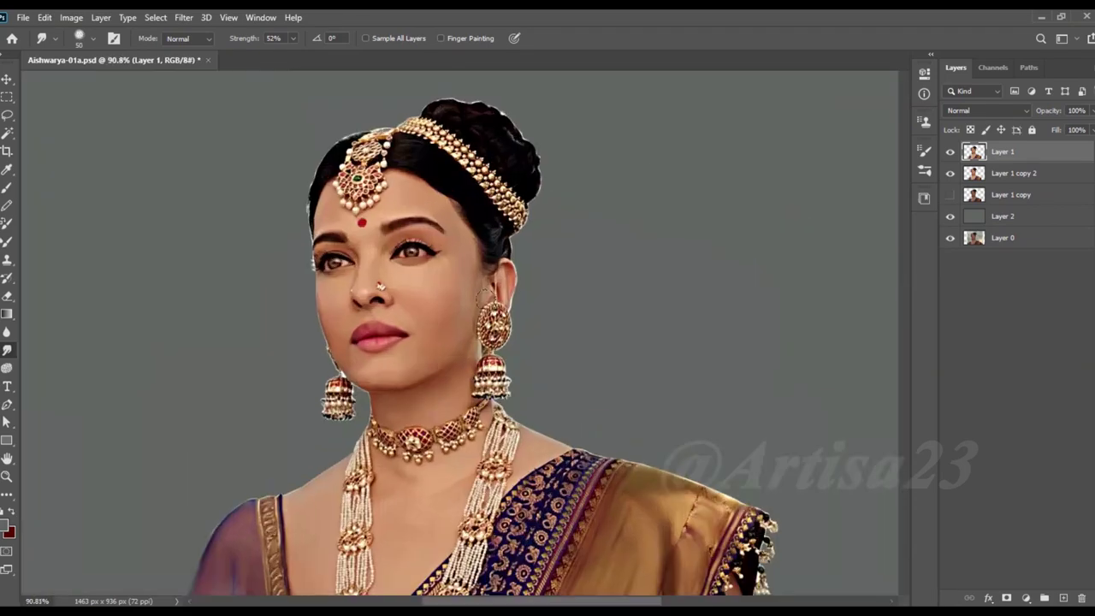
Step: Shrink the smudge brush and bring the necklace and shoulder into view
scroll(525, 380, up, 4)
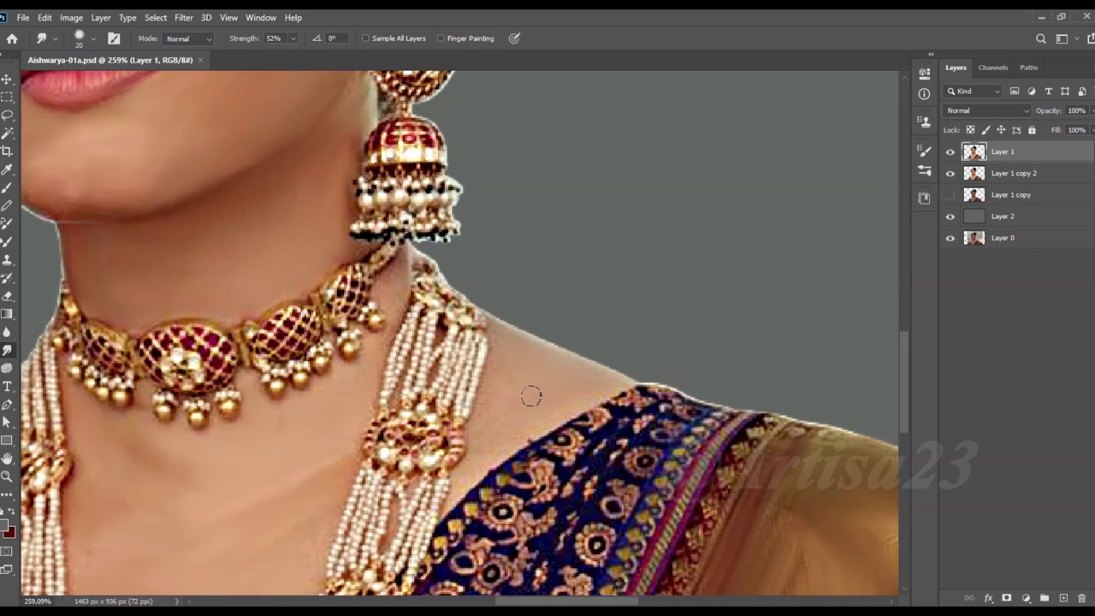
scroll(530, 395, up, 2)
drag(509, 345, 485, 342)
scroll(597, 296, down, 2)
key(bracketleft)
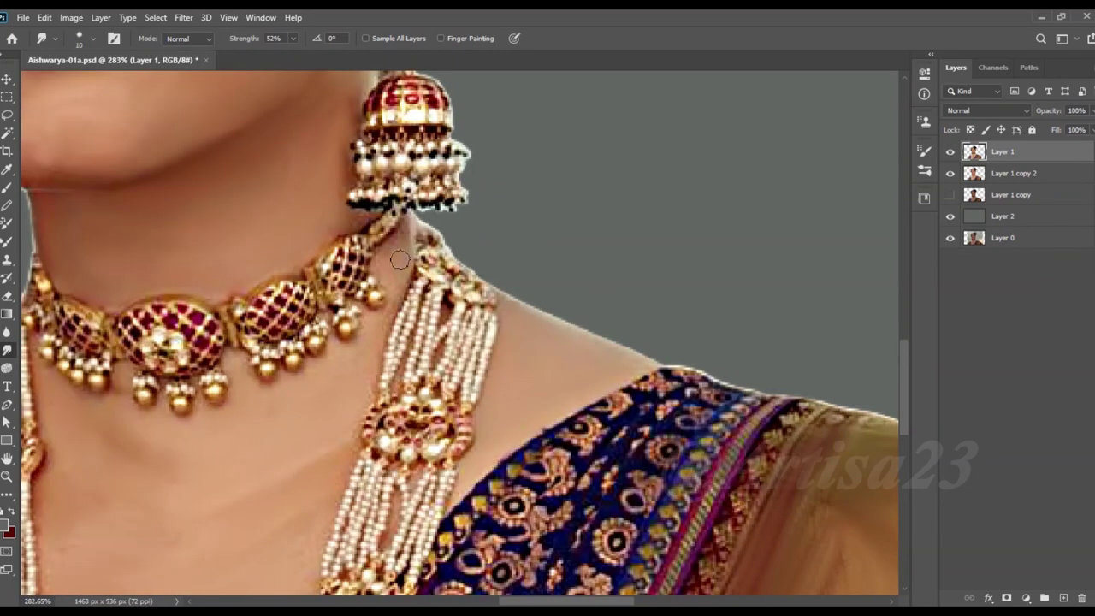
scroll(394, 296, up, 2)
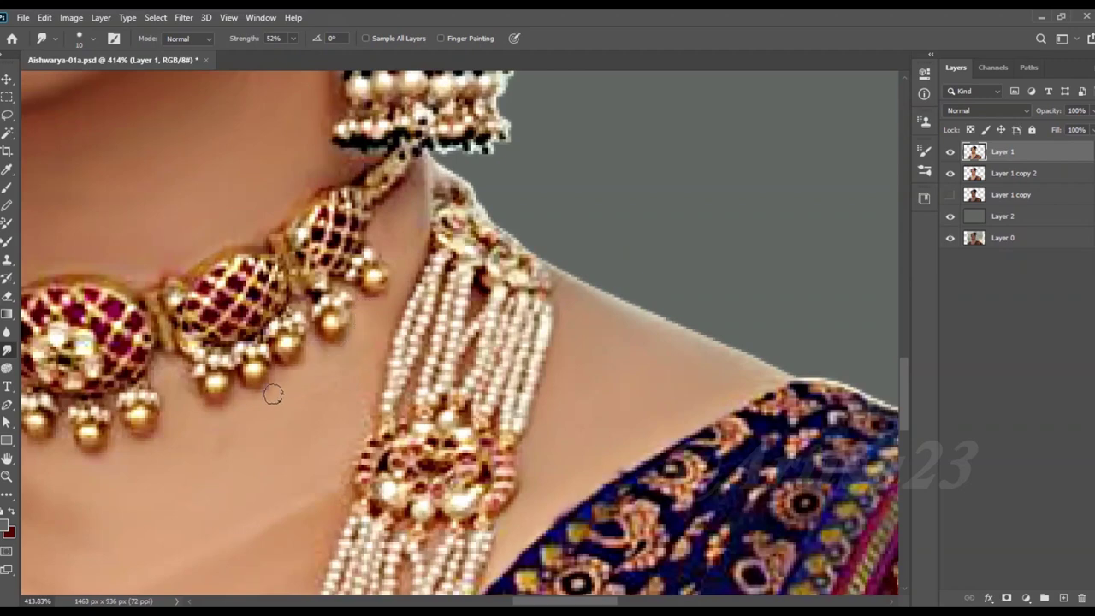
drag(336, 516, 439, 414)
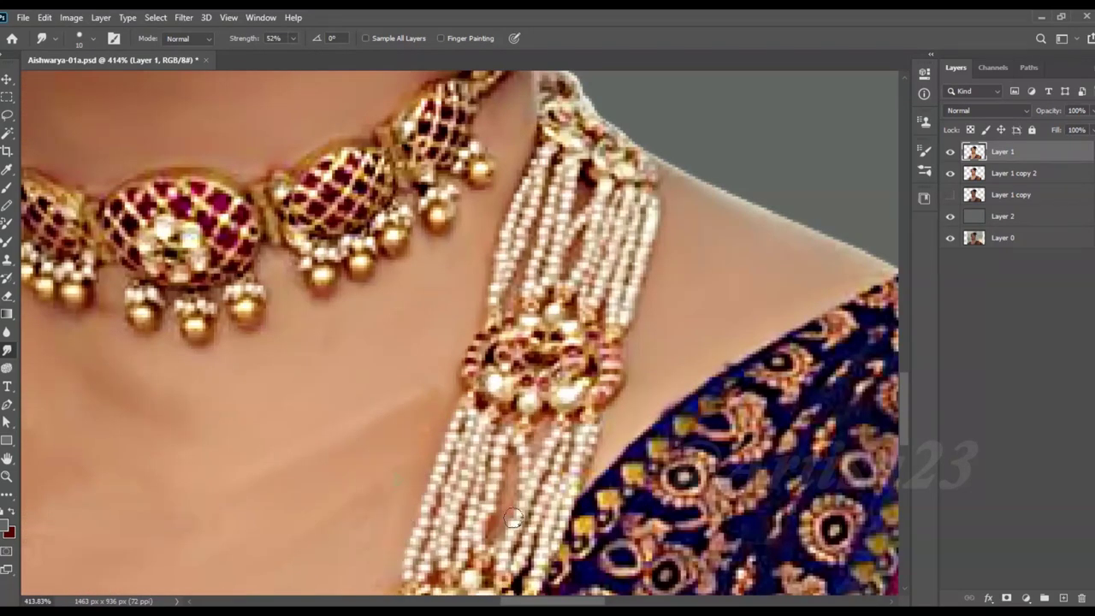
Step: Zoom in and smudge the hair bun from its top down its right edge
scroll(540, 447, down, 3)
scroll(395, 468, up, 1)
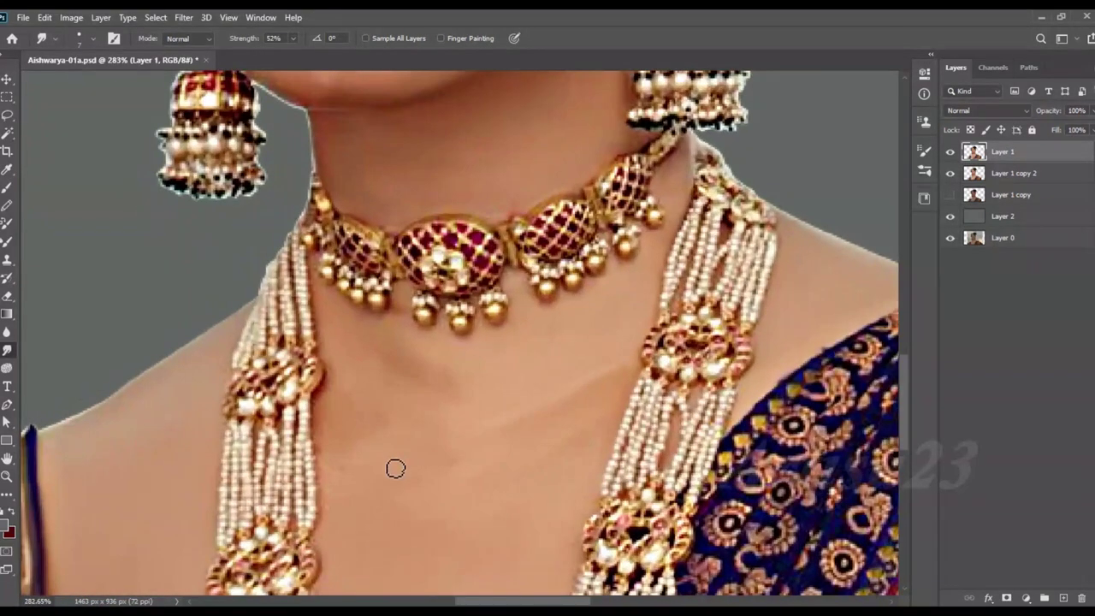
scroll(419, 435, down, 2)
scroll(449, 273, up, 3)
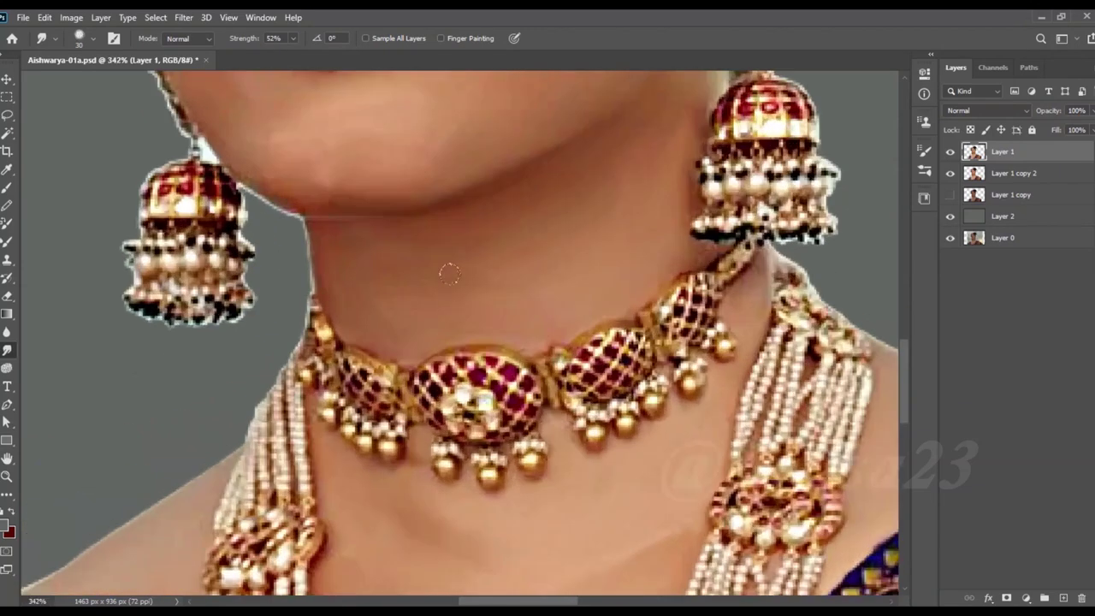
scroll(487, 303, down, 5)
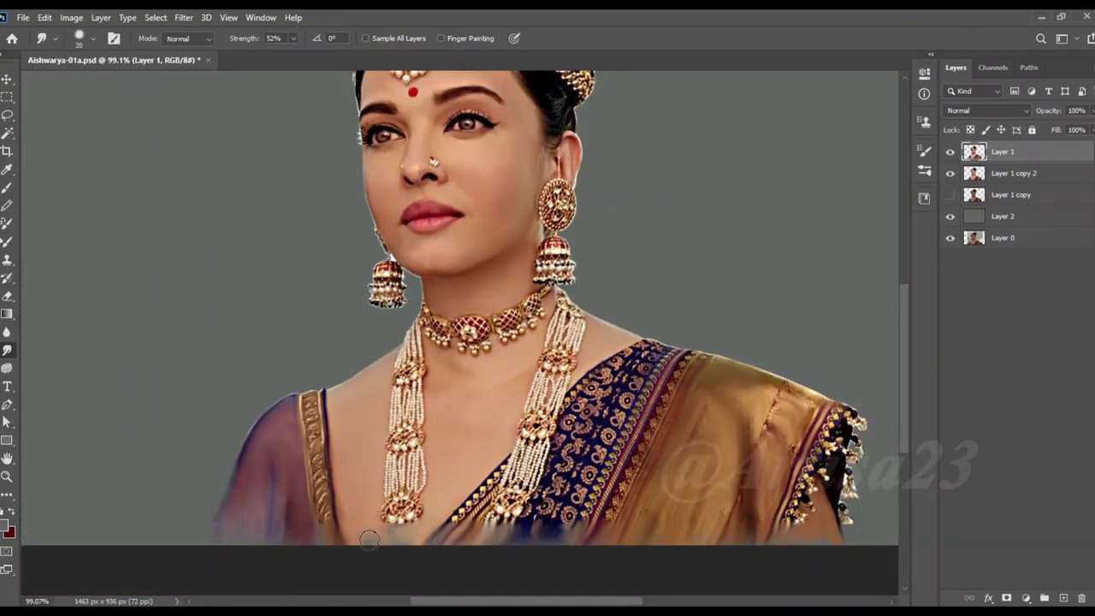
scroll(385, 342, down, 1)
scroll(445, 213, up, 1)
scroll(505, 146, down, 1)
scroll(481, 170, up, 3)
mouse_move(481, 170)
mouse_down()
mouse_move(440, 163)
mouse_move(567, 188)
mouse_move(635, 311)
mouse_move(622, 361)
mouse_up()
scroll(560, 474, up, 1)
Step: Shrink the Smudge brush to about 9 px for fine hairline work
key(bracketleft)
scroll(543, 521, up, 1)
key(bracketleft)
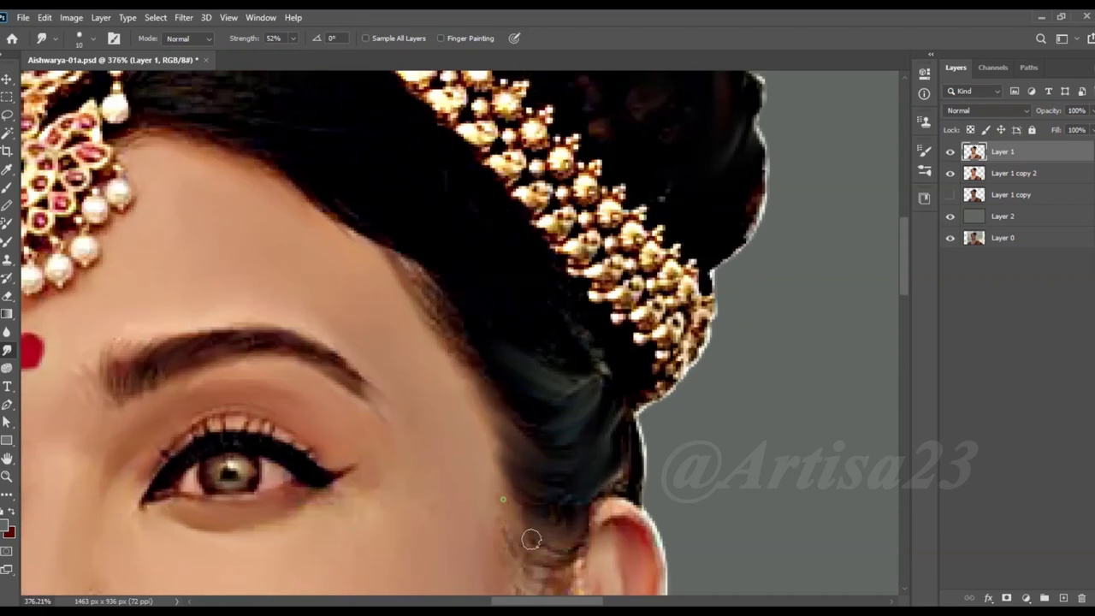
scroll(398, 237, down, 2)
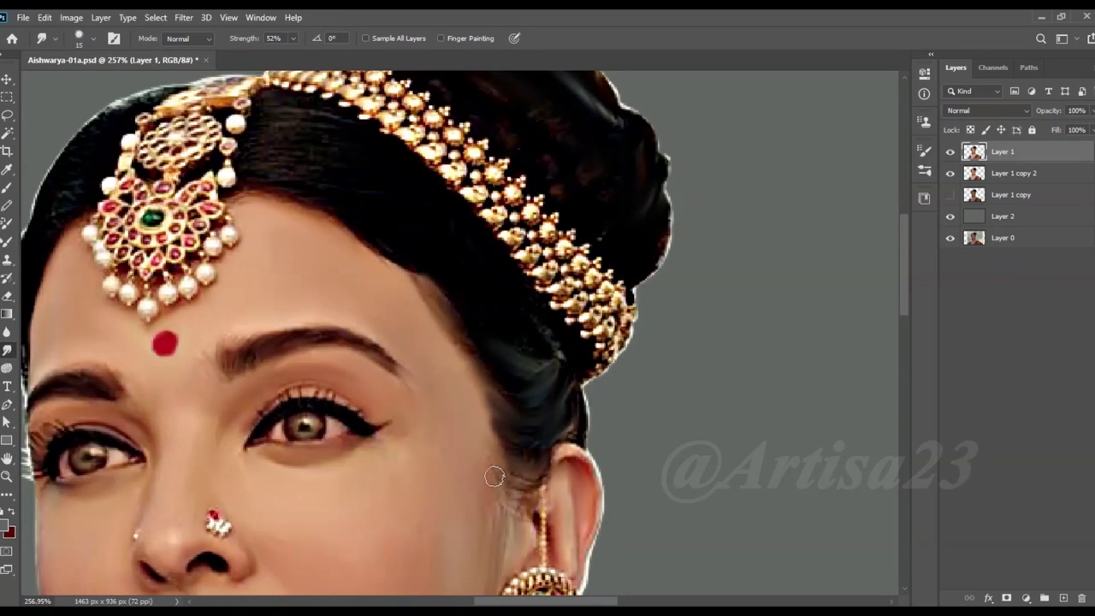
scroll(530, 454, up, 3)
key(bracketleft)
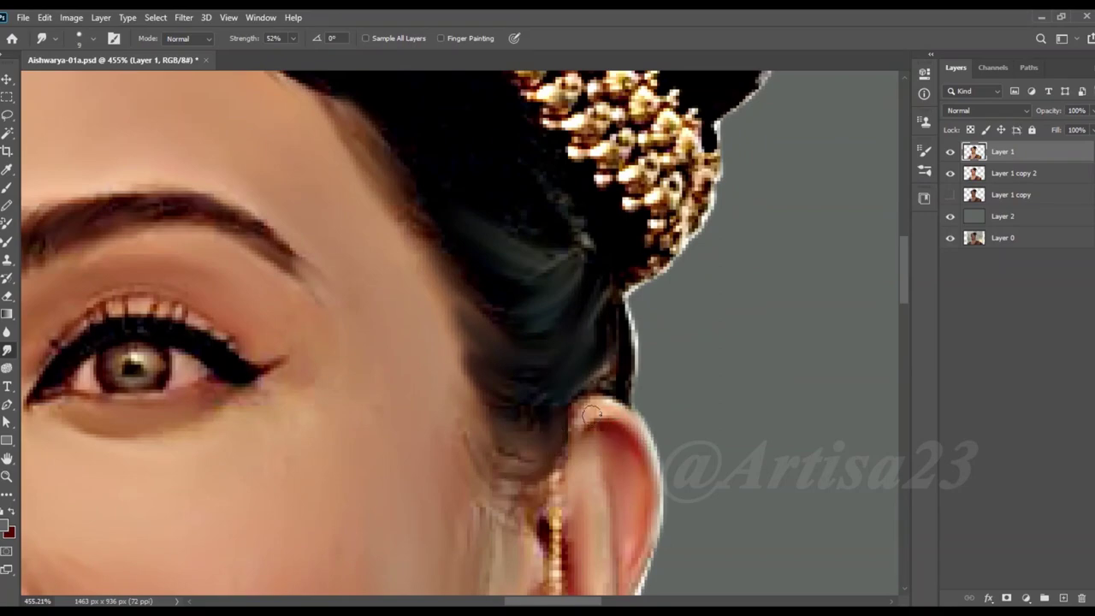
scroll(578, 411, down, 3)
scroll(518, 394, up, 2)
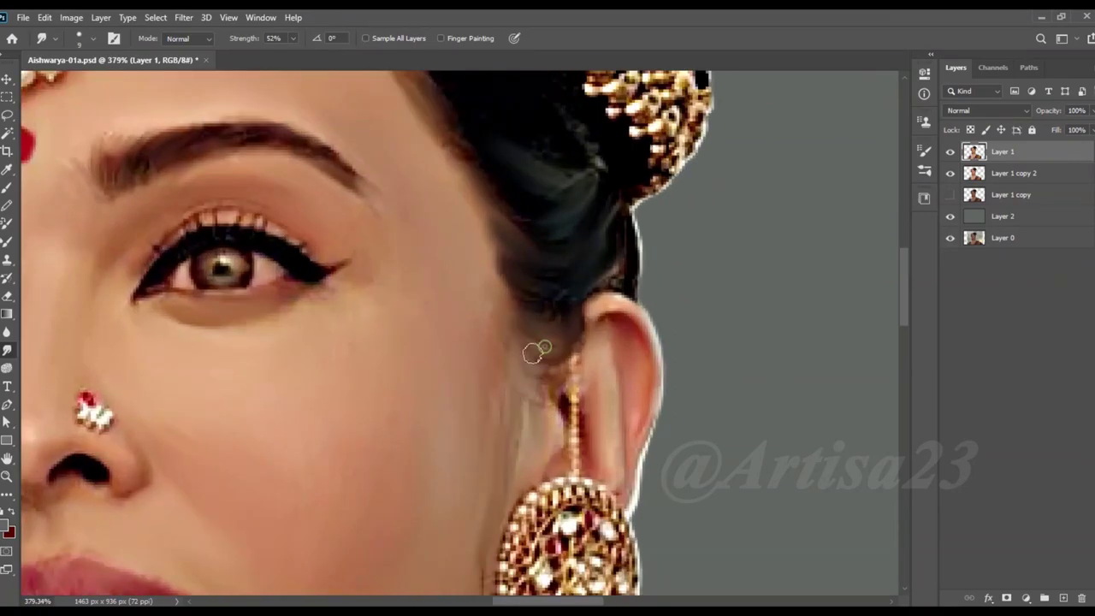
scroll(475, 183, down, 4)
scroll(324, 228, up, 3)
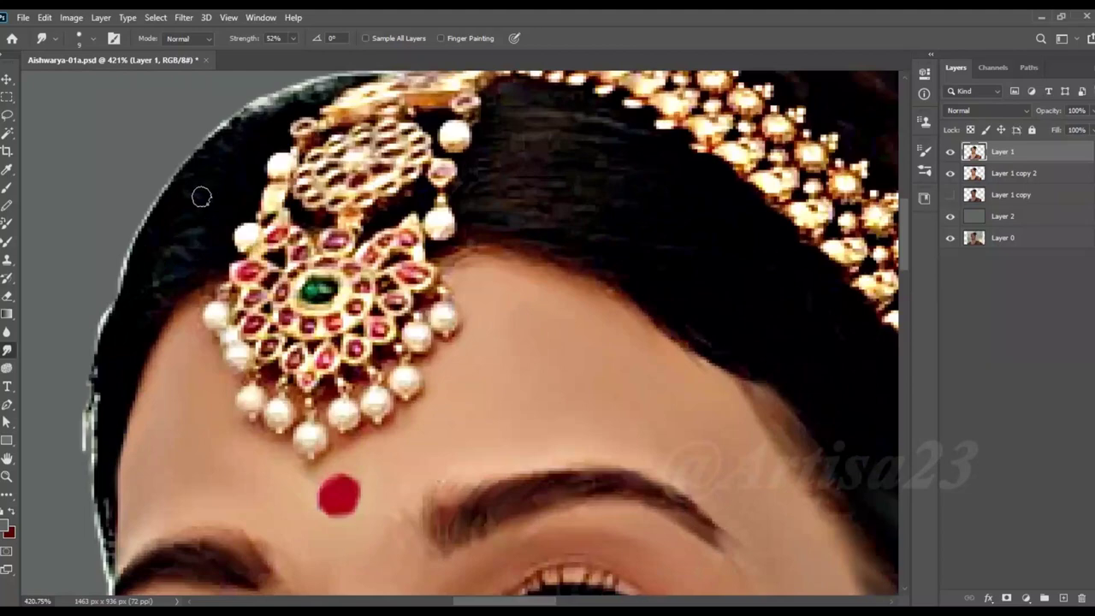
scroll(105, 331, up, 1)
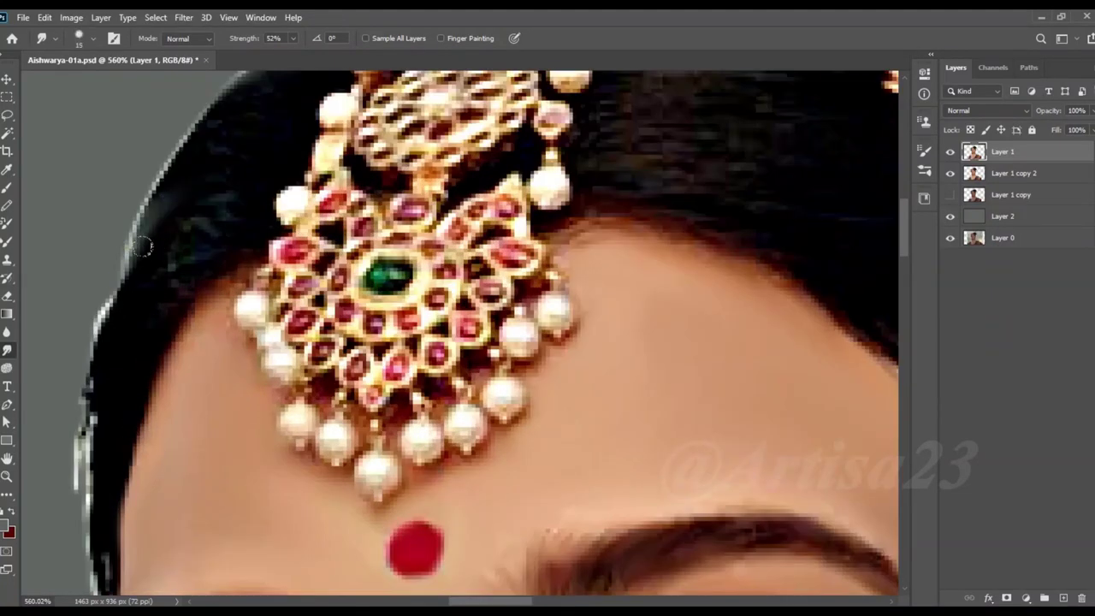
scroll(144, 245, down, 1)
scroll(171, 299, down, 2)
scroll(214, 385, down, 1)
scroll(228, 422, up, 2)
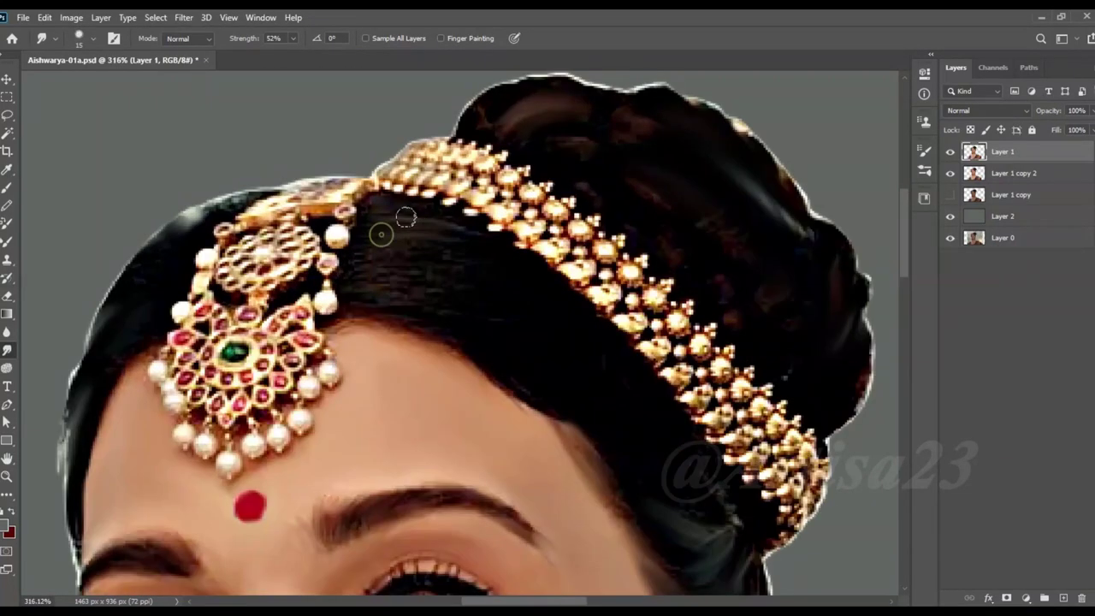
Step: Paint a few thin light hair strands near the ornament with the Brush tool
key(b)
drag(353, 288, 395, 288)
mouse_move(355, 256)
mouse_down()
mouse_move(398, 257)
mouse_move(402, 233)
mouse_up()
drag(372, 209, 411, 210)
scroll(692, 237, down, 1)
scroll(650, 226, up, 2)
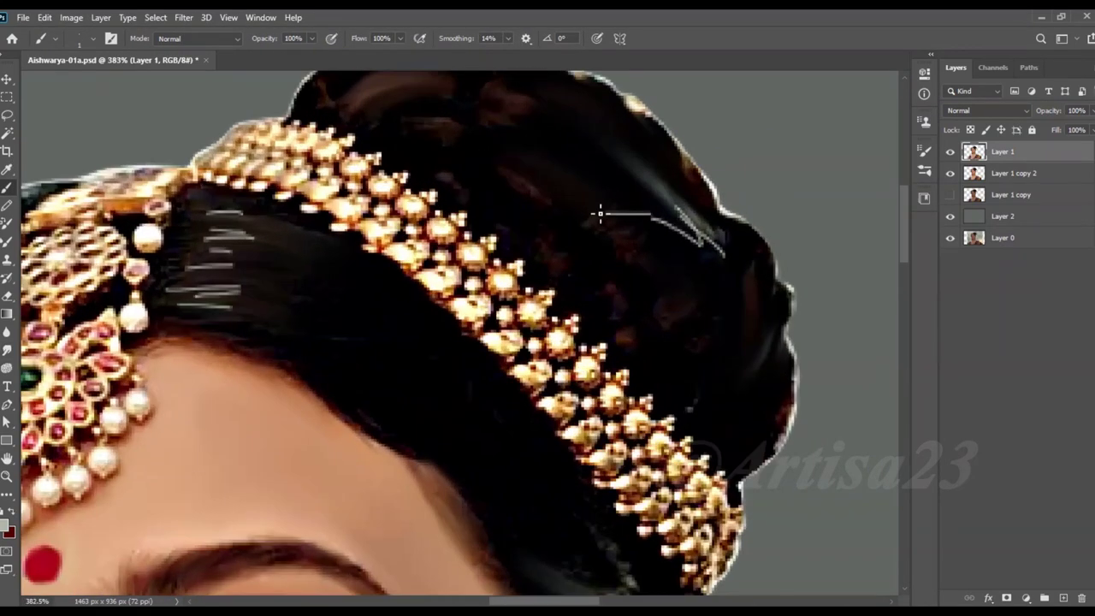
Step: Set a light foreground colour and paint diagonal strands across the hair toward the brow
click(6, 525)
click(958, 200)
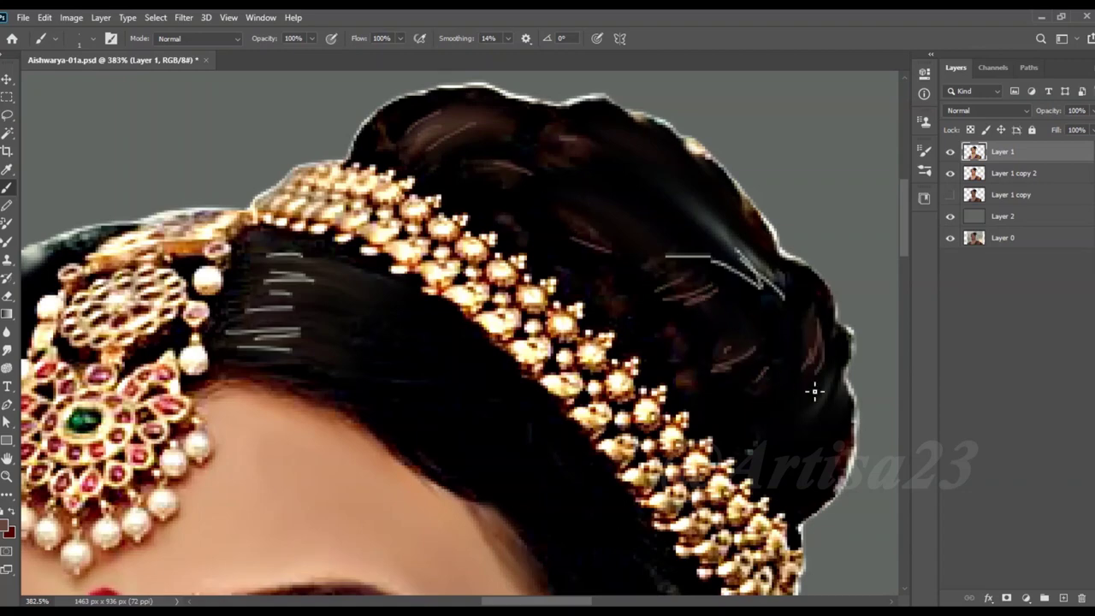
scroll(607, 422, down, 2)
mouse_move(547, 350)
mouse_down()
mouse_move(359, 239)
mouse_move(334, 171)
mouse_up()
drag(420, 201, 360, 158)
drag(531, 317, 496, 296)
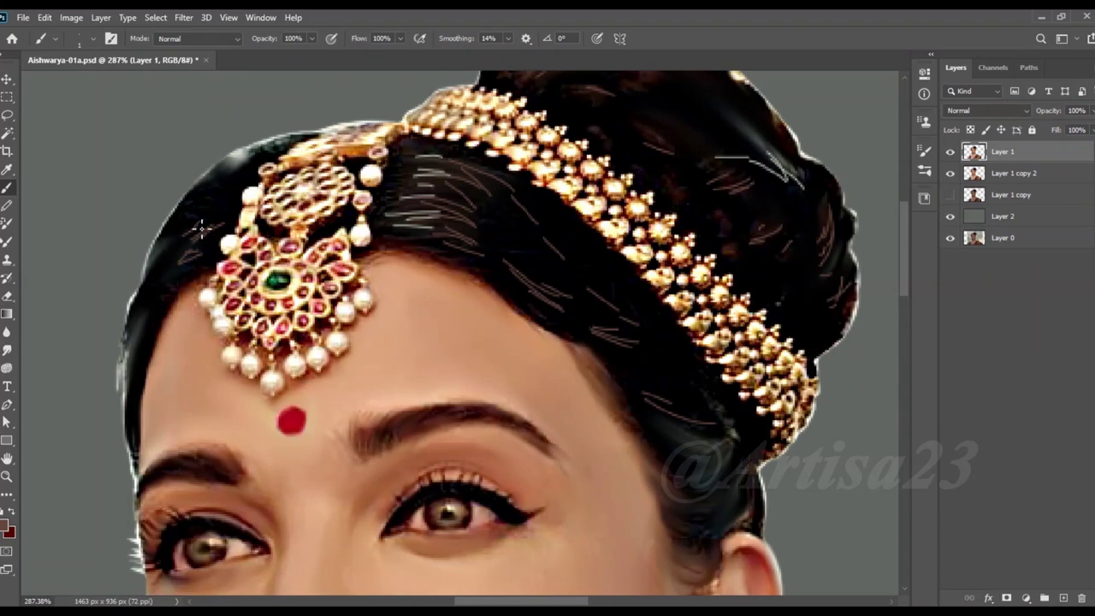
scroll(205, 192, up, 2)
Step: Smudge the painted hair strands so they blend softly into the hair
key(r)
scroll(214, 248, up, 2)
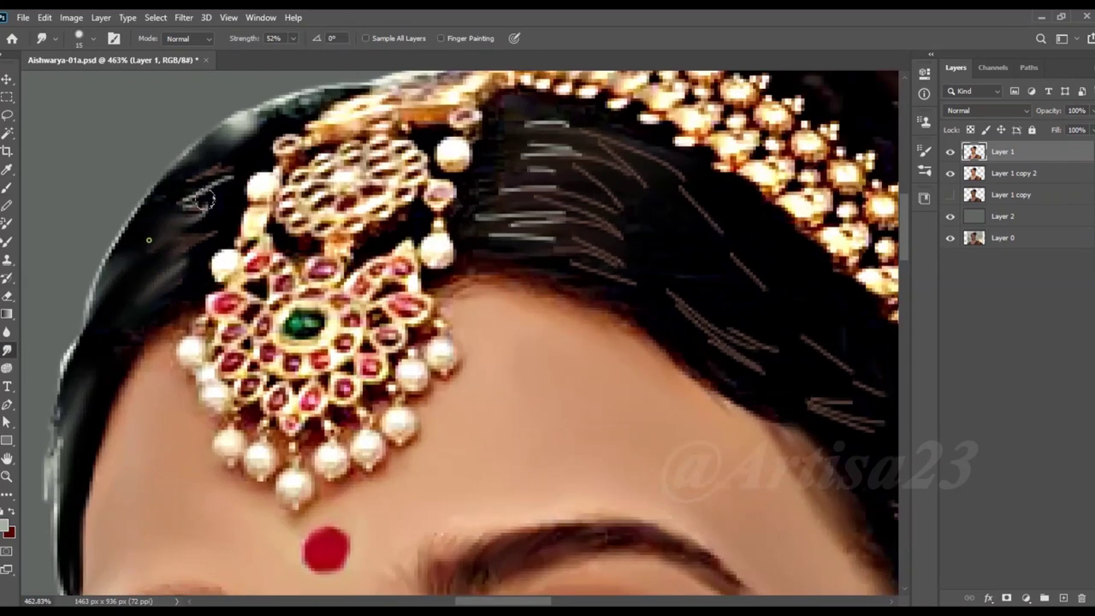
mouse_move(513, 214)
mouse_down()
mouse_move(597, 172)
mouse_move(555, 142)
mouse_move(568, 239)
mouse_move(660, 195)
mouse_move(772, 352)
mouse_up()
scroll(637, 274, down, 2)
drag(709, 325, 738, 347)
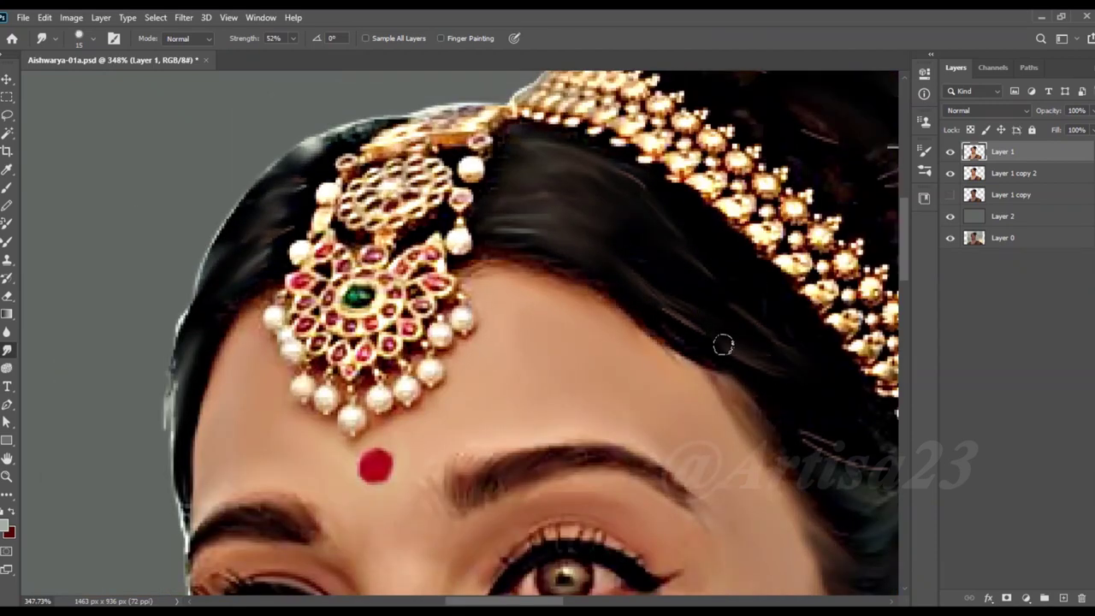
Step: Zoom in and out to inspect the blended hair strands
scroll(496, 220, down, 2)
scroll(715, 369, up, 1)
scroll(651, 175, down, 1)
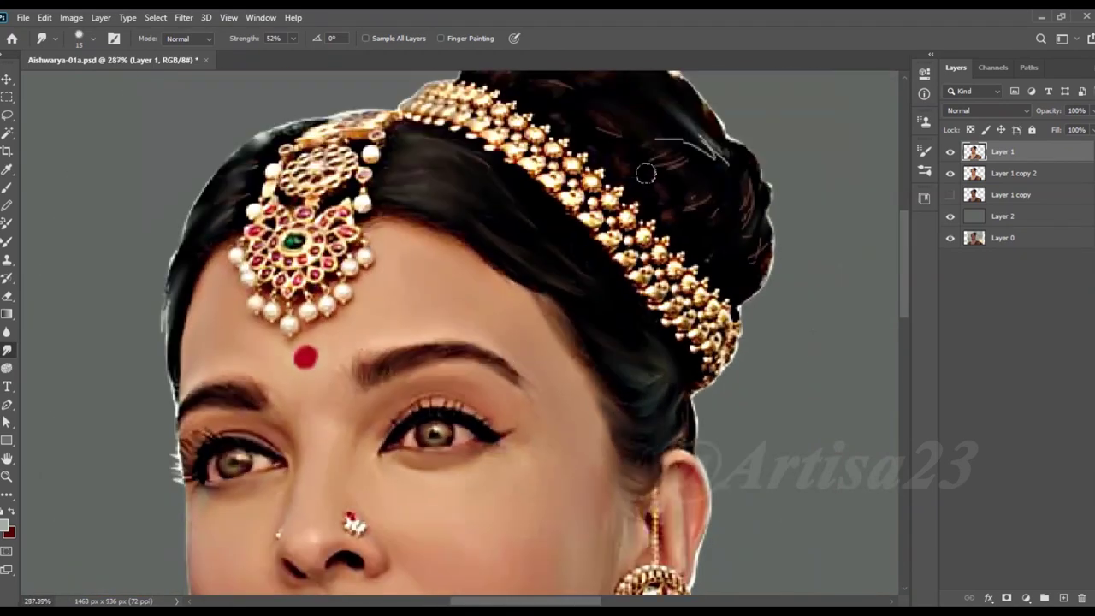
scroll(648, 171, up, 2)
scroll(770, 257, up, 1)
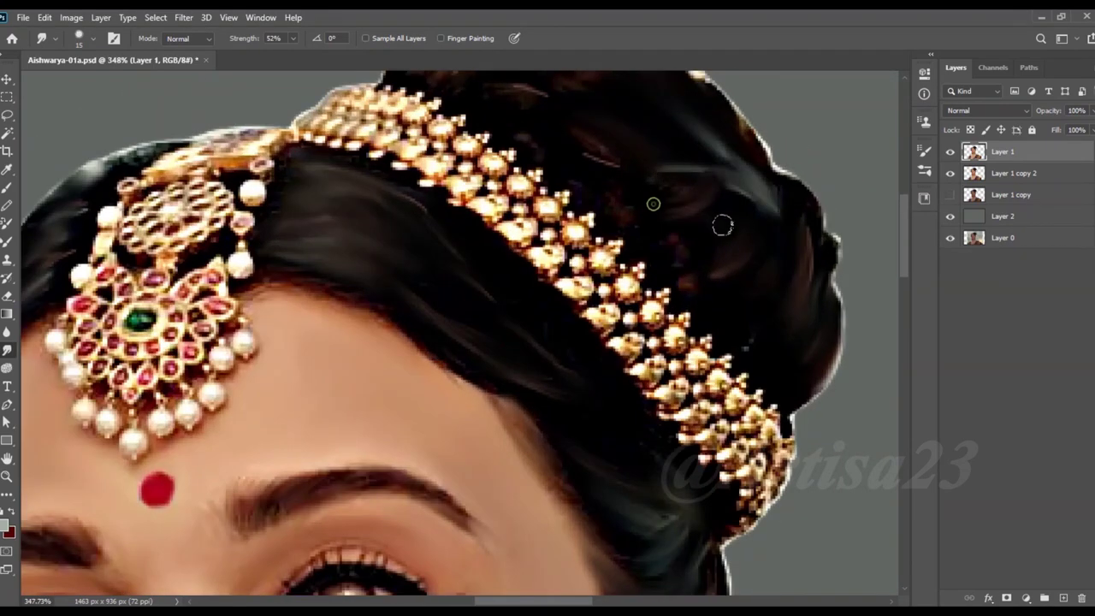
scroll(713, 171, up, 1)
scroll(724, 252, up, 1)
scroll(550, 151, down, 2)
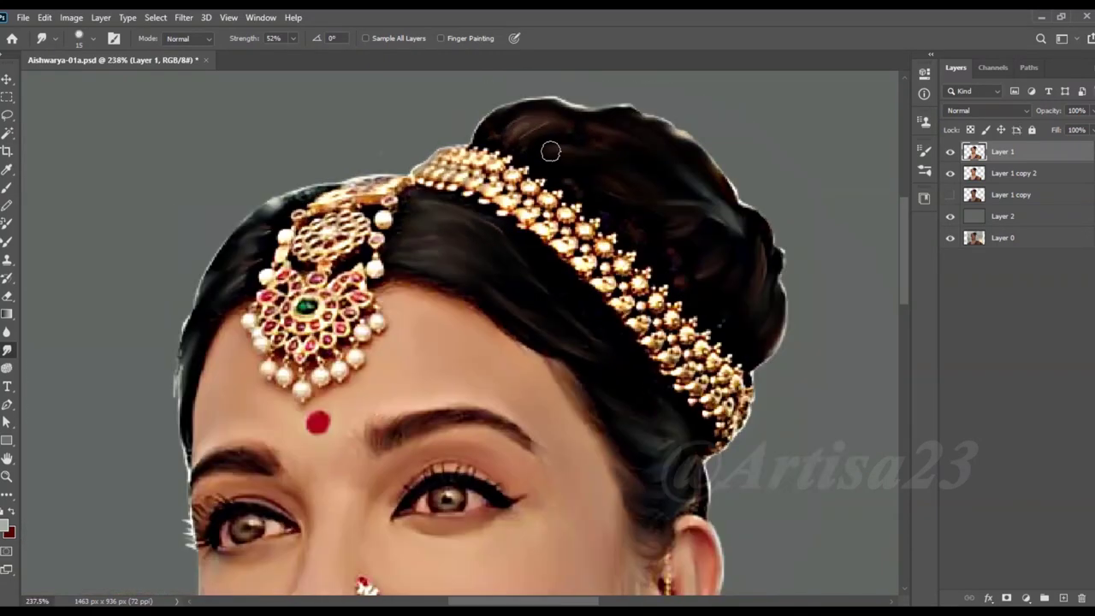
scroll(414, 202, up, 1)
scroll(377, 249, down, 2)
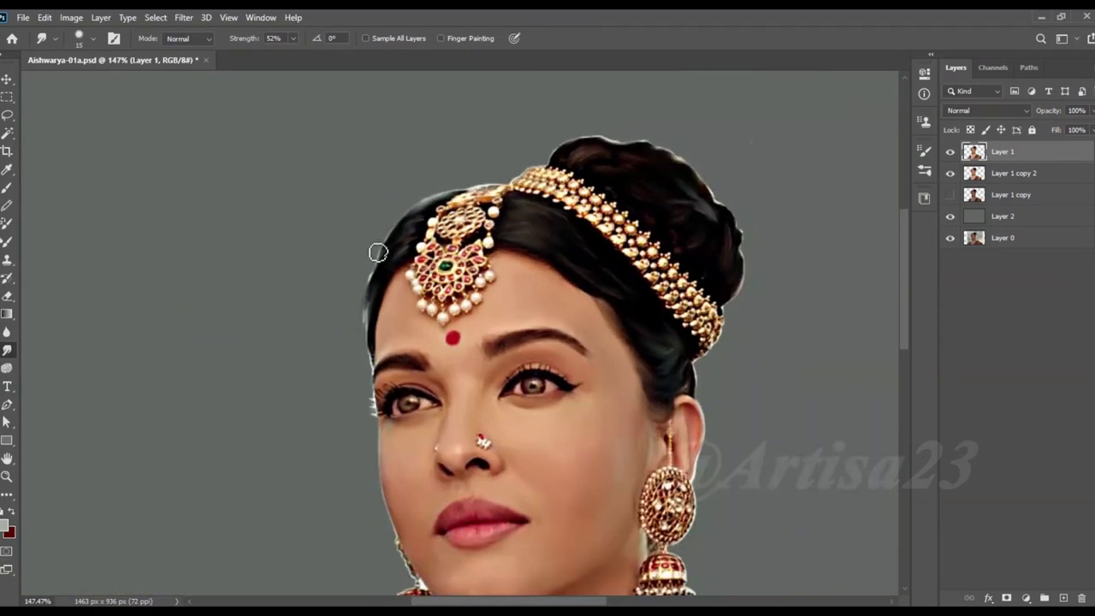
scroll(385, 265, up, 3)
scroll(402, 283, up, 1)
scroll(411, 293, down, 2)
scroll(462, 359, down, 2)
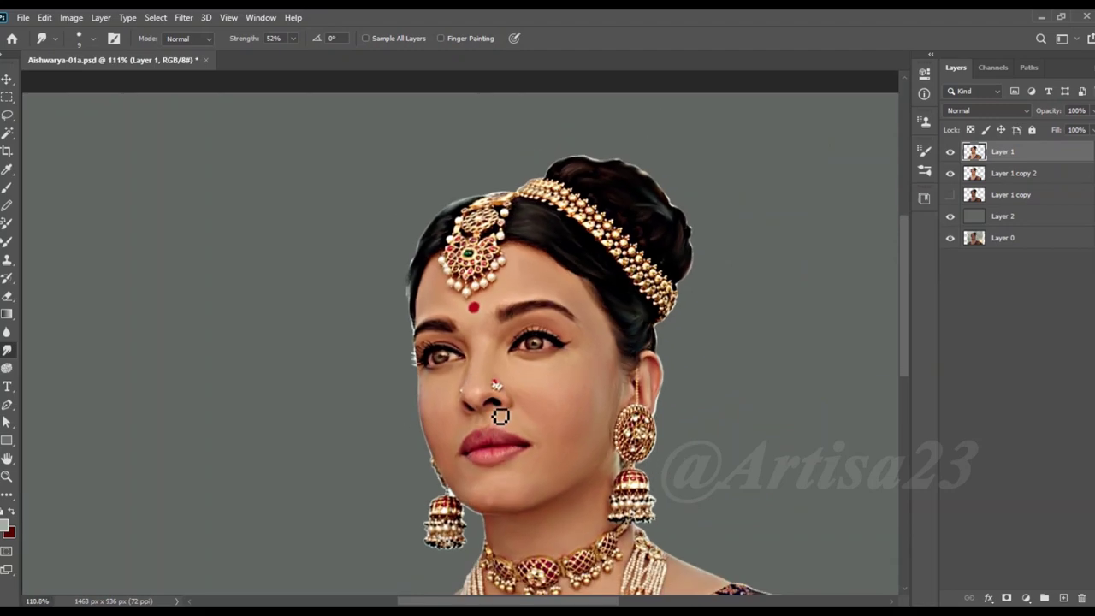
scroll(501, 420, down, 2)
scroll(517, 346, down, 1)
Step: Extend the canvas leftward, move Layer 2 up to fill the strip, and add Layer 3
key(c)
drag(220, 331, 208, 331)
key(Return)
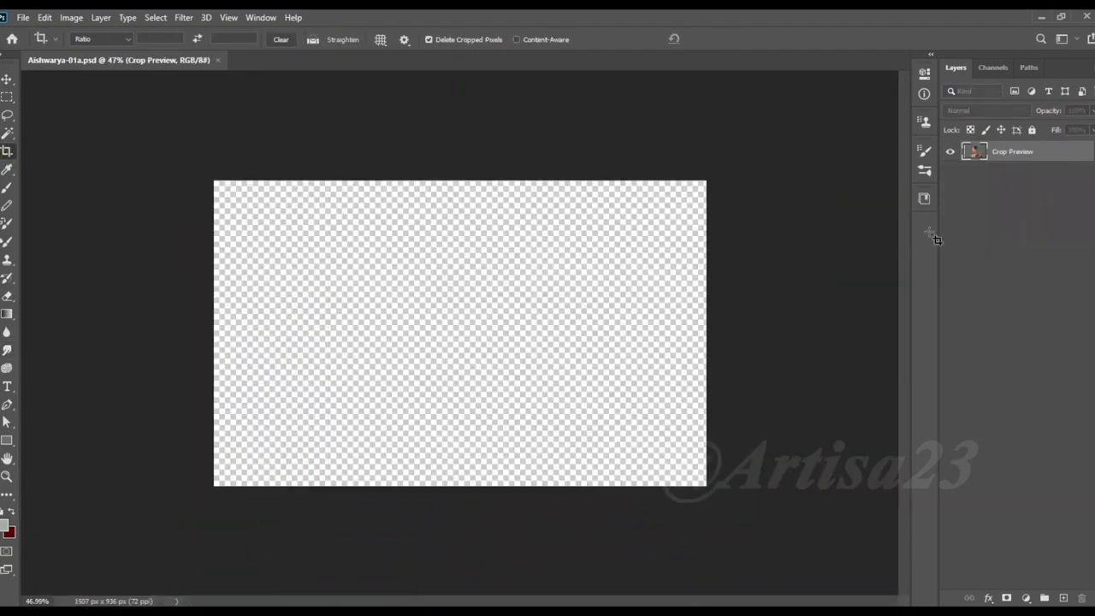
click(7, 189)
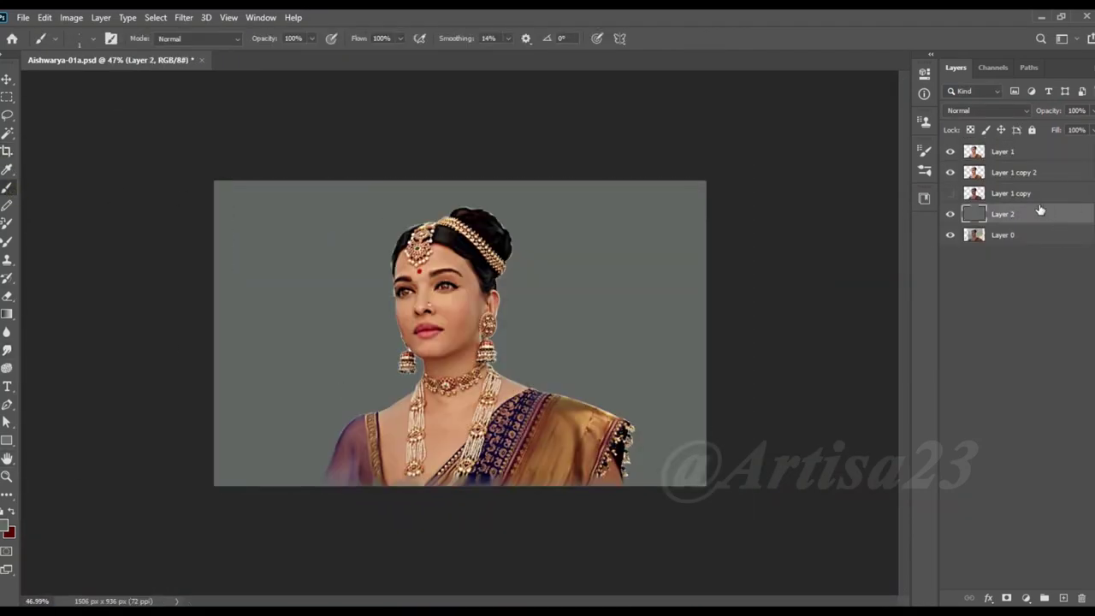
drag(1040, 214, 1040, 172)
click(1064, 599)
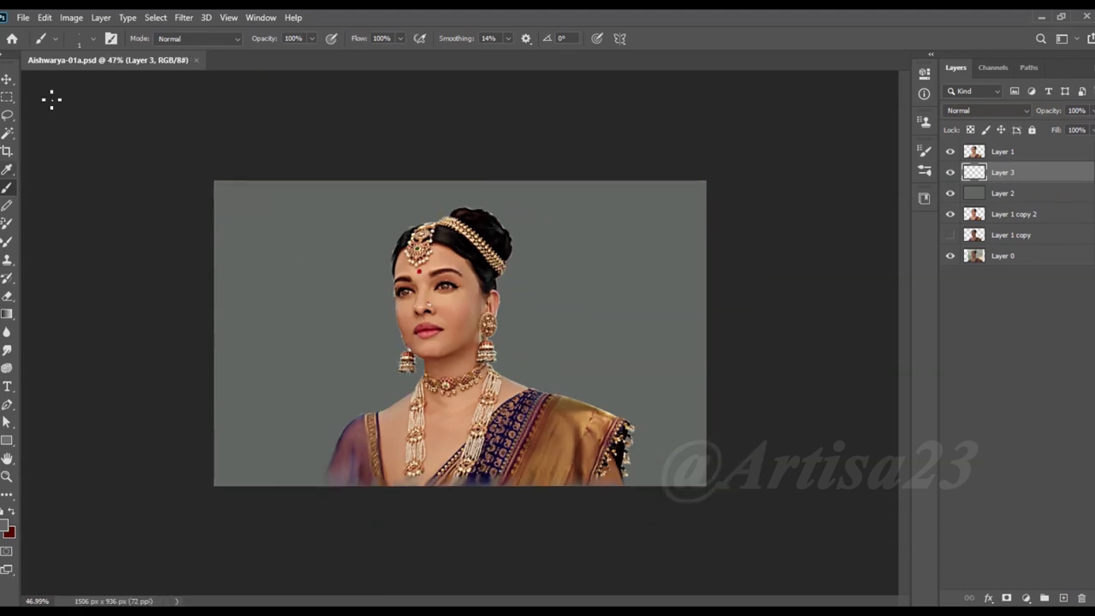
Step: Choose the textured painting brush from the brush list
click(112, 39)
click(739, 145)
scroll(903, 295, down, 5)
click(827, 351)
click(885, 146)
Step: Save the document over the existing Aishwarya-01.psd file
click(23, 17)
click(69, 190)
click(152, 117)
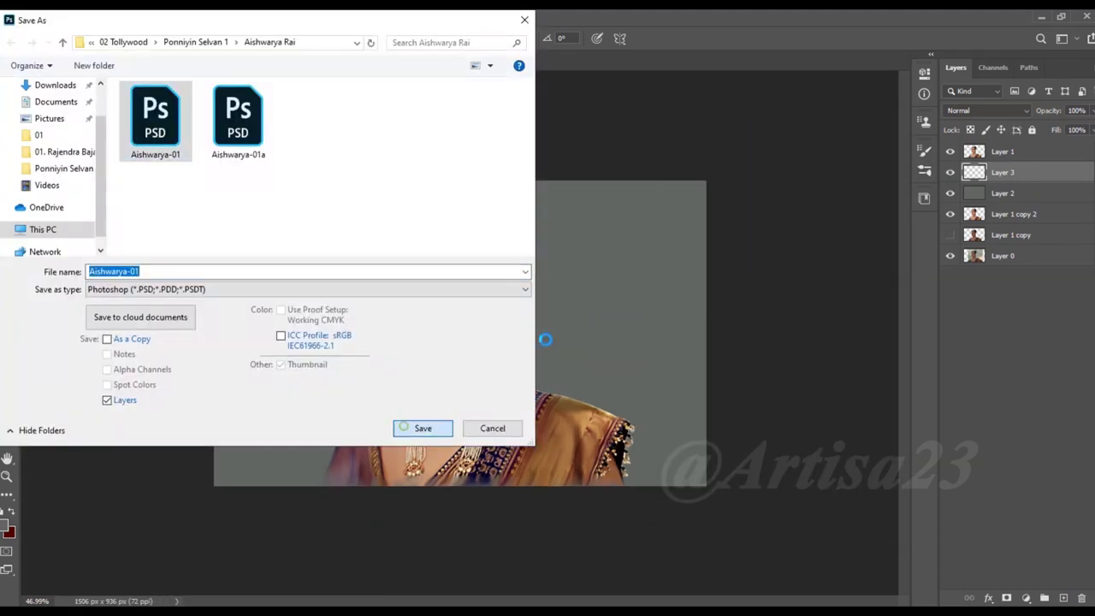
click(420, 428)
Step: Set the foreground colour to a muted teal
scroll(461, 333, up, 1)
click(6, 528)
click(682, 301)
click(835, 299)
key(Return)
Step: Paint teal strokes around and left of the hair bun at 80% brush opacity
key(b)
drag(536, 218, 513, 274)
drag(479, 188, 402, 201)
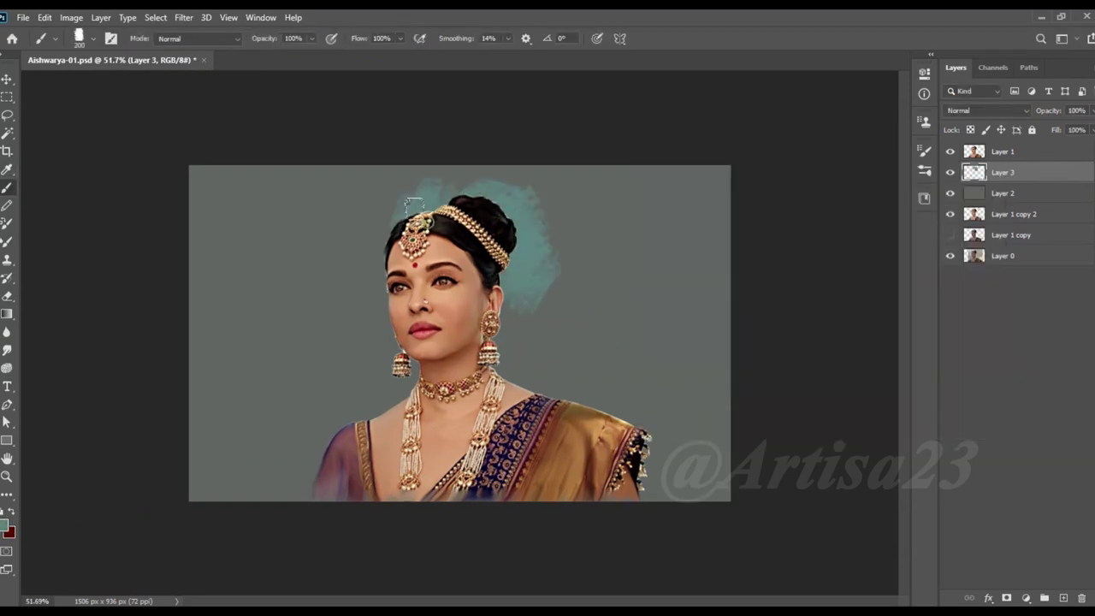
scroll(461, 333, up, 1)
drag(310, 48, 297, 49)
key([)
drag(385, 221, 347, 287)
Step: Add navy, brown, purple and red-orange strokes around the shoulder and right background
mouse_move(581, 355)
mouse_down()
mouse_move(675, 428)
mouse_move(531, 334)
mouse_move(513, 282)
mouse_up()
mouse_move(513, 342)
mouse_down()
mouse_move(550, 244)
mouse_move(593, 298)
mouse_move(602, 362)
mouse_move(484, 247)
mouse_move(317, 306)
mouse_move(368, 197)
mouse_move(367, 367)
mouse_move(340, 459)
mouse_up()
mouse_move(612, 402)
mouse_down()
mouse_move(665, 337)
mouse_move(723, 410)
mouse_move(716, 461)
mouse_move(681, 475)
mouse_move(733, 408)
mouse_move(709, 329)
mouse_up()
mouse_move(636, 416)
mouse_down()
mouse_move(694, 339)
mouse_move(602, 215)
mouse_move(537, 229)
mouse_up()
Step: Brush light cyan paint around the head, face and bun
click(5, 524)
click(711, 257)
click(958, 196)
mouse_move(360, 325)
mouse_down()
mouse_move(389, 185)
mouse_move(355, 175)
mouse_move(320, 228)
mouse_move(326, 343)
mouse_move(308, 368)
mouse_up()
mouse_move(522, 257)
mouse_down()
mouse_move(510, 182)
mouse_move(561, 195)
mouse_up()
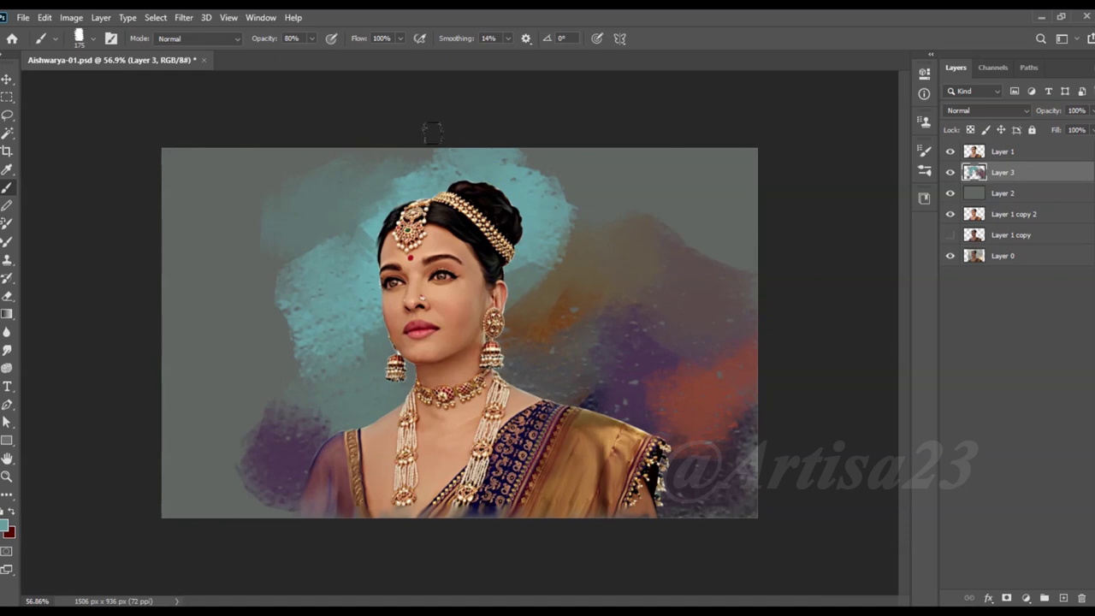
drag(256, 248, 273, 317)
Step: Cover the lower-left background with brown, purple and grey, and grey over the upper-right cyan
drag(343, 403, 405, 363)
alt+click(354, 372)
drag(342, 419, 291, 427)
mouse_move(282, 514)
mouse_down()
mouse_move(177, 380)
mouse_move(234, 342)
mouse_move(235, 294)
mouse_move(205, 283)
mouse_up()
drag(552, 170, 647, 220)
Step: Sample the background teal and set a lighter cyan as the brush colour
key(i)
click(557, 215)
click(6, 525)
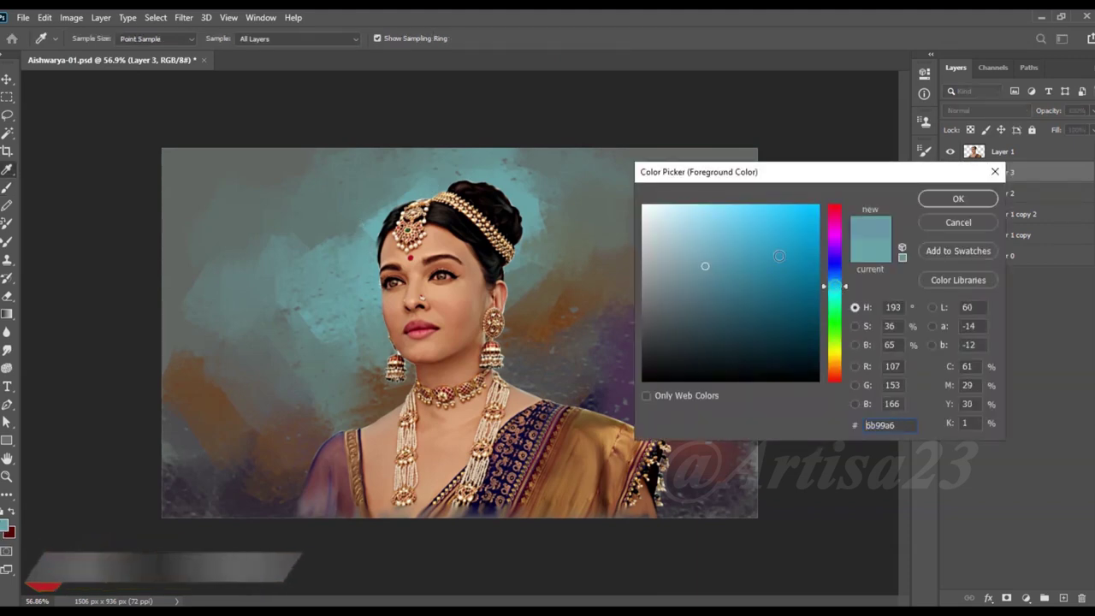
click(711, 222)
key(Return)
key(b)
Step: Brush bright cyan around the head and darken the lower-right and lower-left background with purple
mouse_move(530, 257)
mouse_down()
mouse_move(370, 274)
mouse_move(469, 192)
mouse_up()
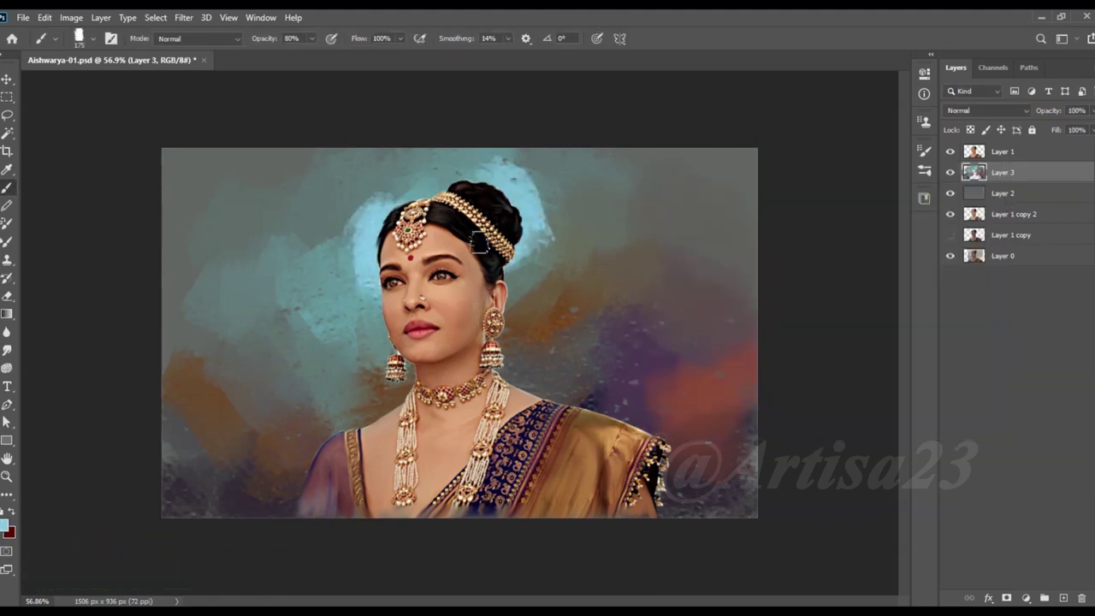
drag(480, 243, 580, 328)
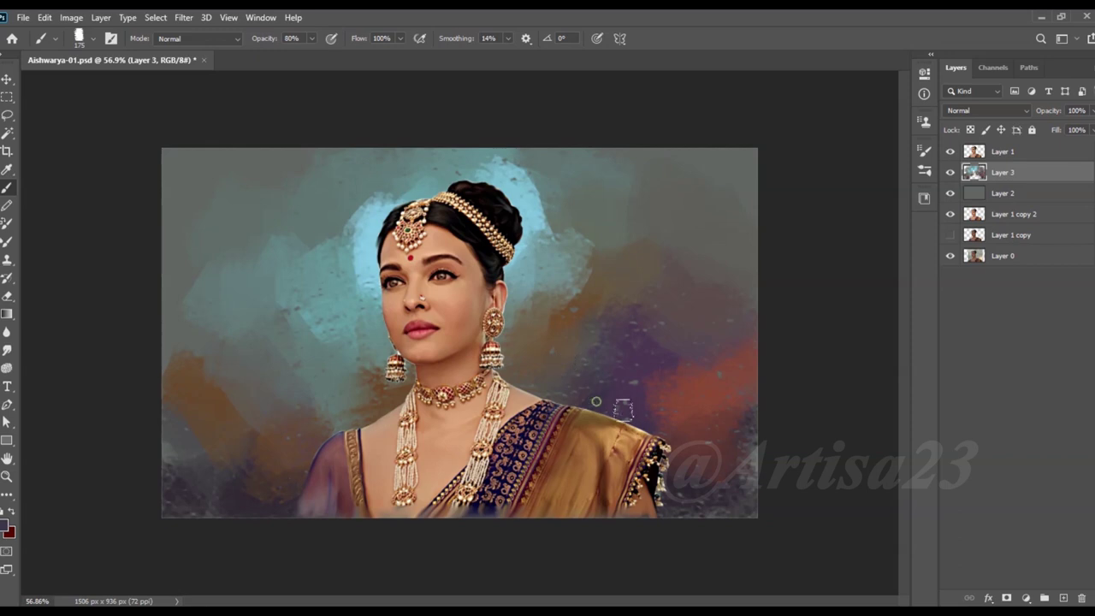
drag(676, 454, 736, 428)
mouse_move(194, 484)
mouse_down()
mouse_move(171, 416)
mouse_move(218, 441)
mouse_up()
Step: Lighten the background around the head with sampled light blue and darken the left side to grey-teal
alt+click(359, 305)
drag(332, 247, 419, 183)
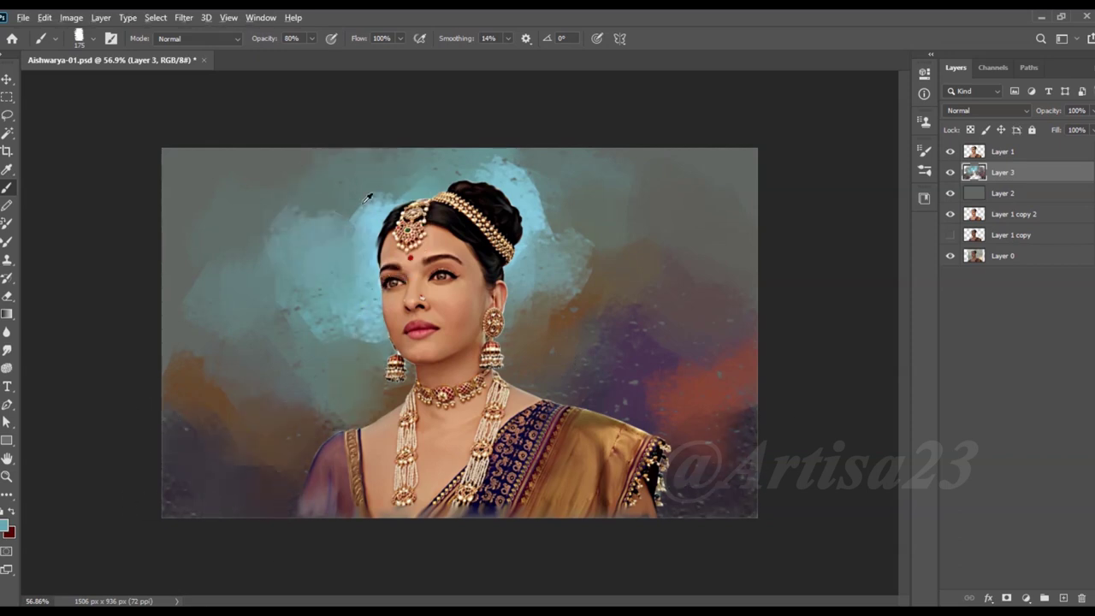
drag(513, 171, 607, 248)
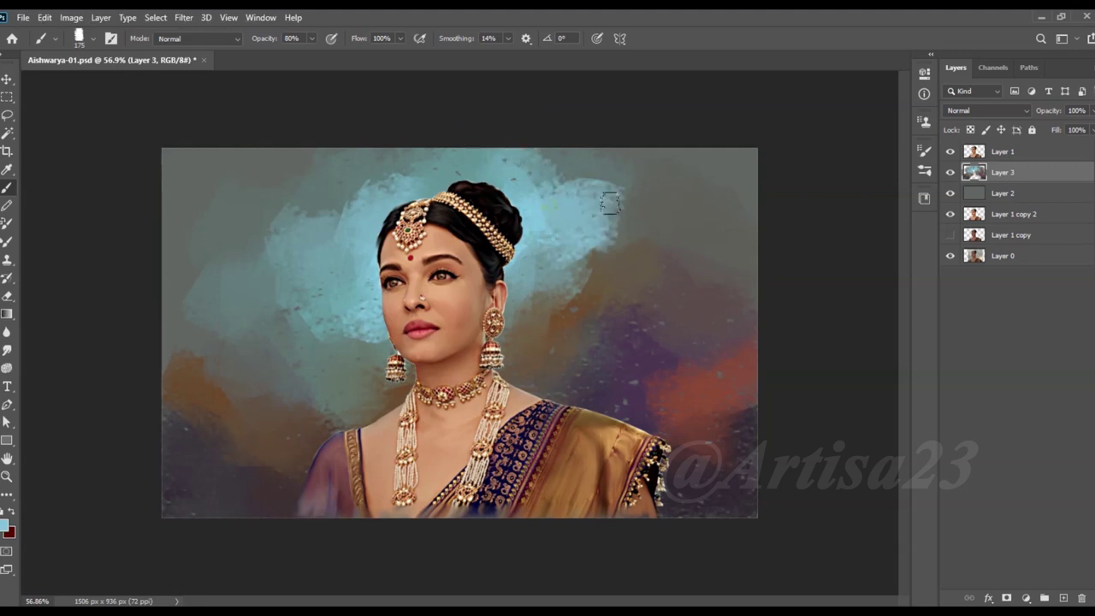
drag(591, 206, 676, 171)
mouse_move(552, 150)
mouse_down()
mouse_move(690, 206)
mouse_move(660, 264)
mouse_move(733, 232)
mouse_move(716, 137)
mouse_up()
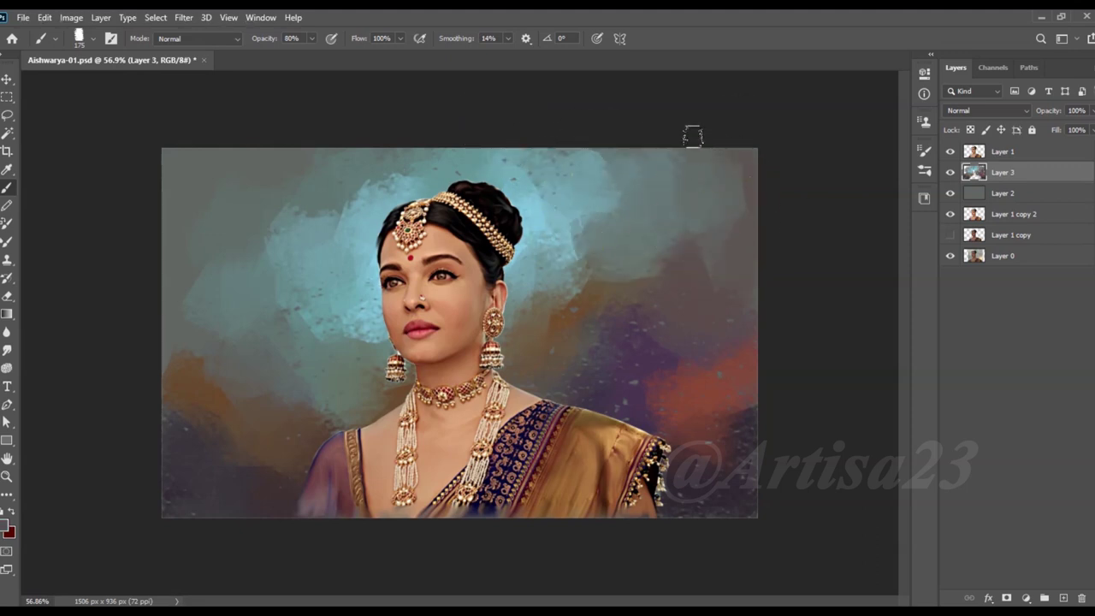
drag(213, 281, 168, 341)
drag(166, 253, 248, 333)
mouse_move(224, 179)
mouse_down()
mouse_move(211, 162)
mouse_move(271, 139)
mouse_up()
Step: Crop the canvas wider past both sides of the portrait
scroll(633, 257, down, 2)
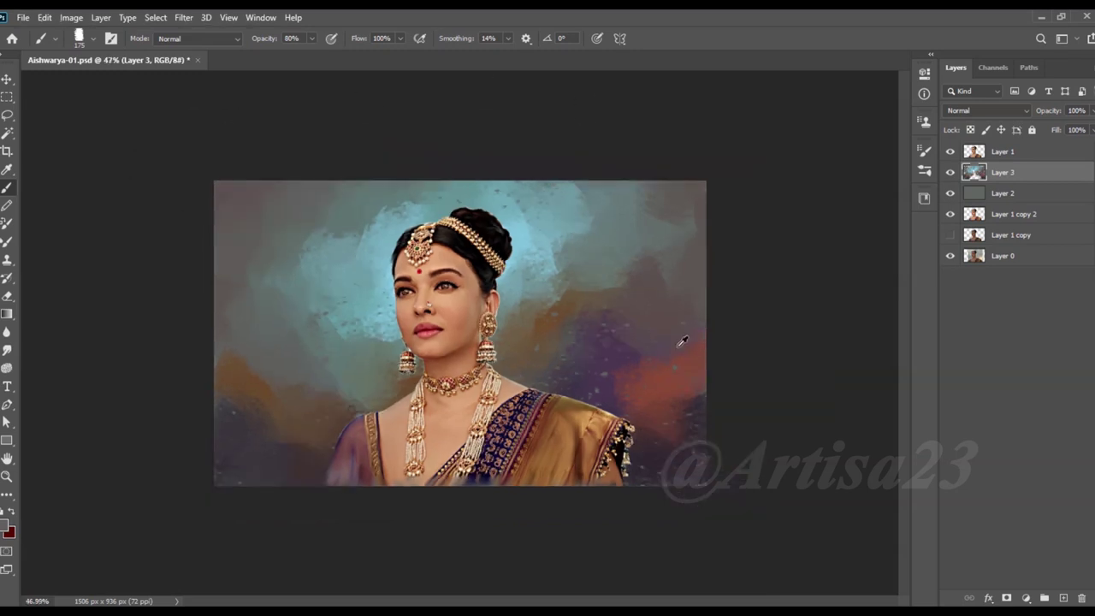
scroll(694, 356, up, 2)
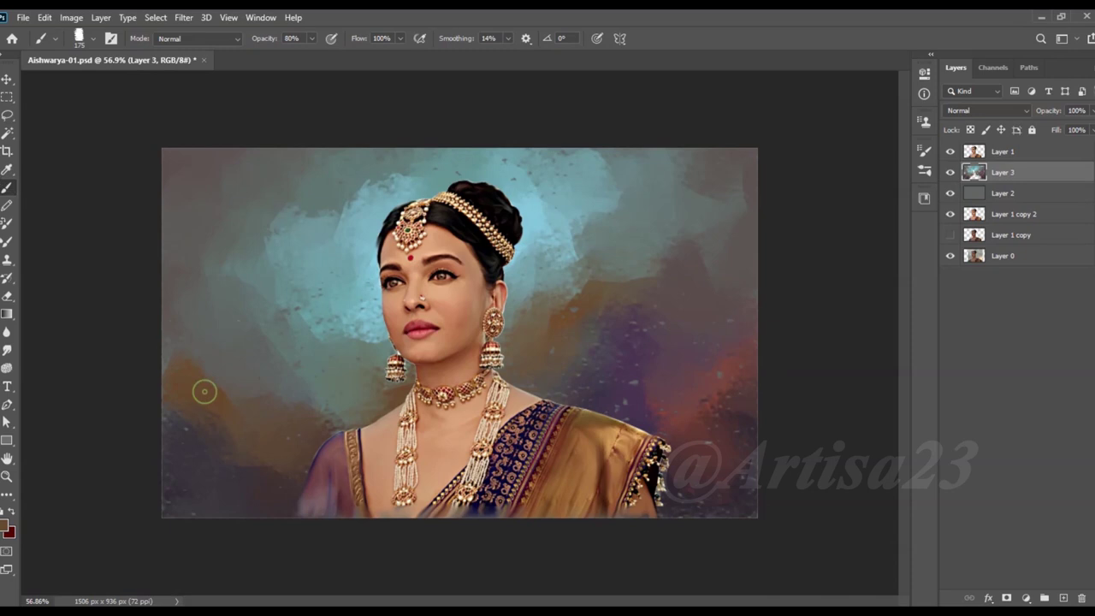
key(c)
drag(758, 333, 775, 333)
key(Return)
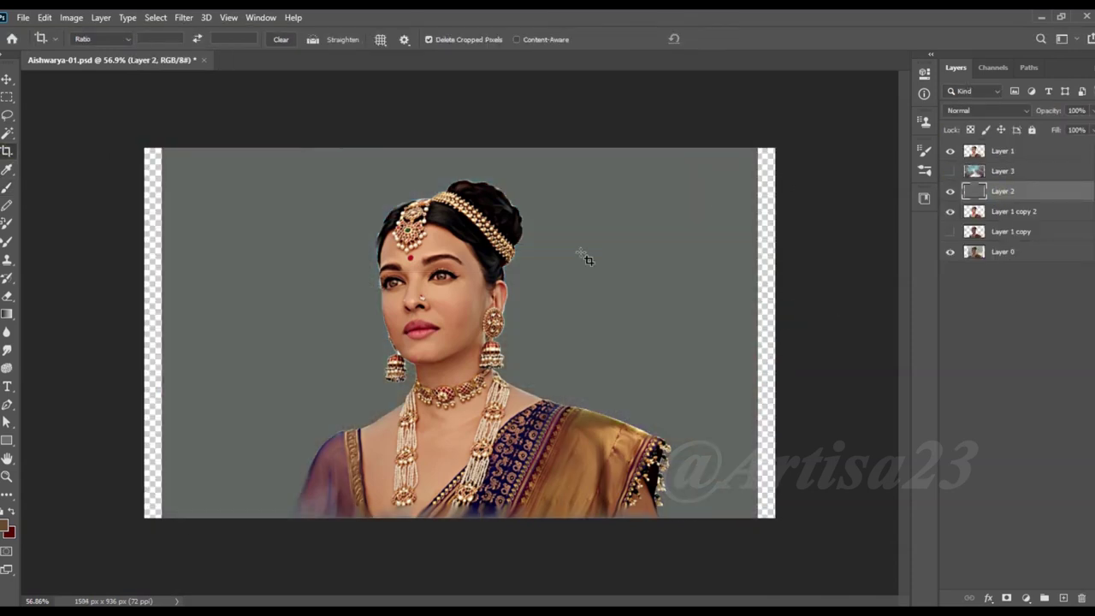
Step: Fill the backdrop layer grey and paint background colours over the new left and right strips
key(b)
key(alt+BackSpace)
click(950, 171)
drag(757, 206, 754, 172)
drag(749, 296, 767, 469)
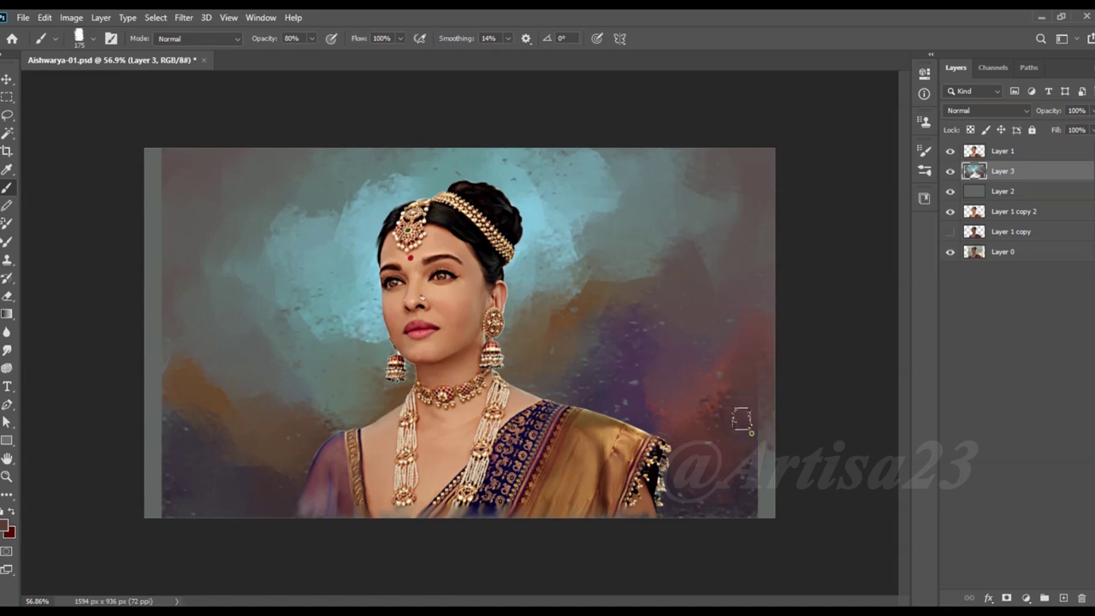
mouse_move(148, 504)
mouse_down()
mouse_move(168, 419)
mouse_move(144, 219)
mouse_move(159, 152)
mouse_up()
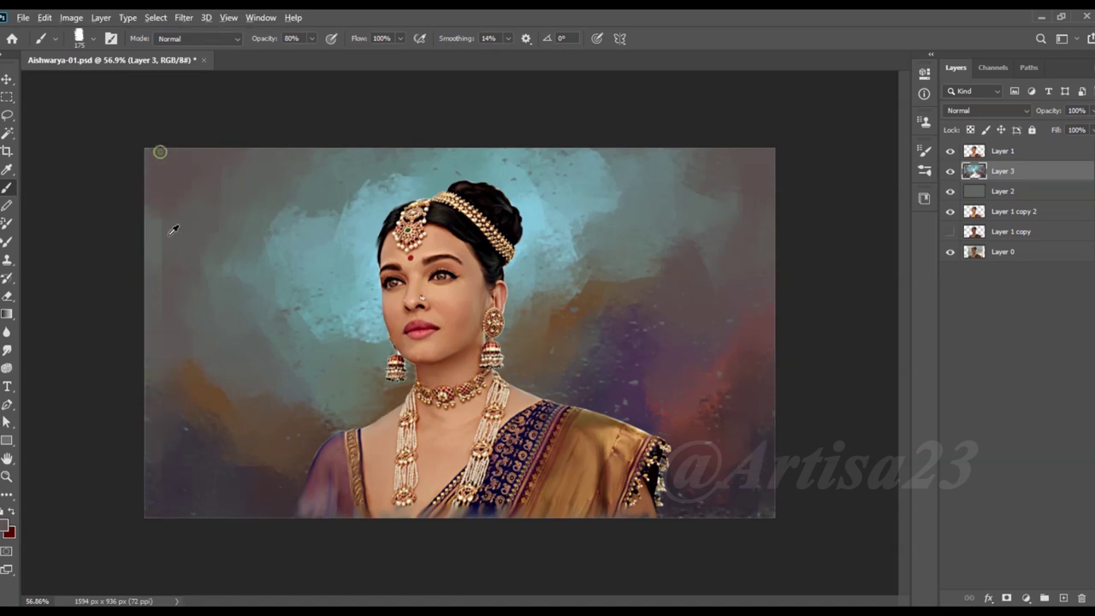
Step: Sample light teal colours from the background and save the document
alt+click(606, 164)
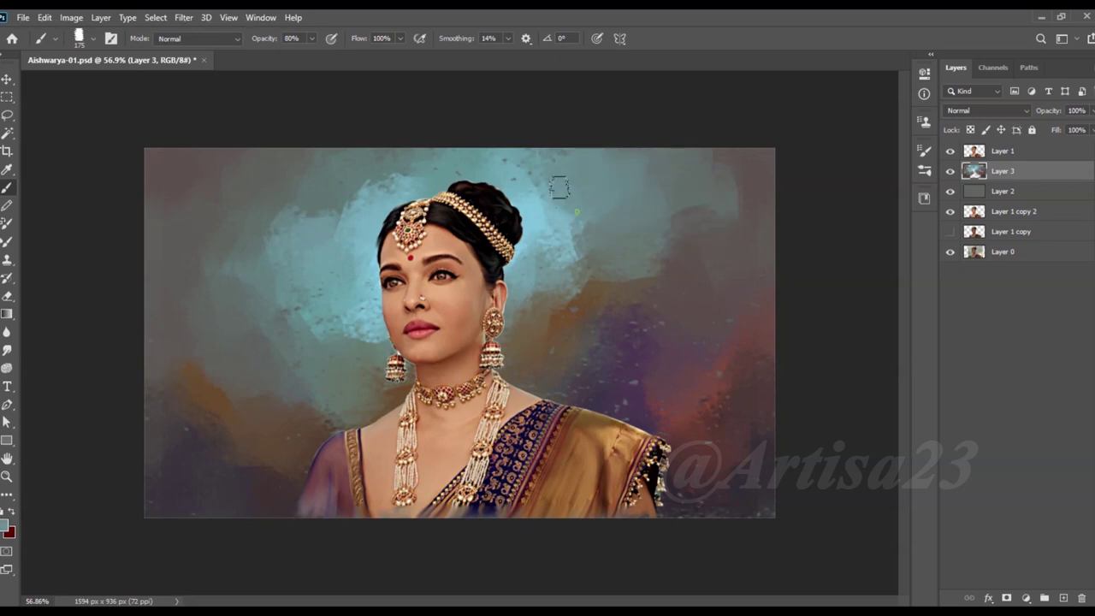
alt+click(573, 259)
scroll(171, 418, down, 2)
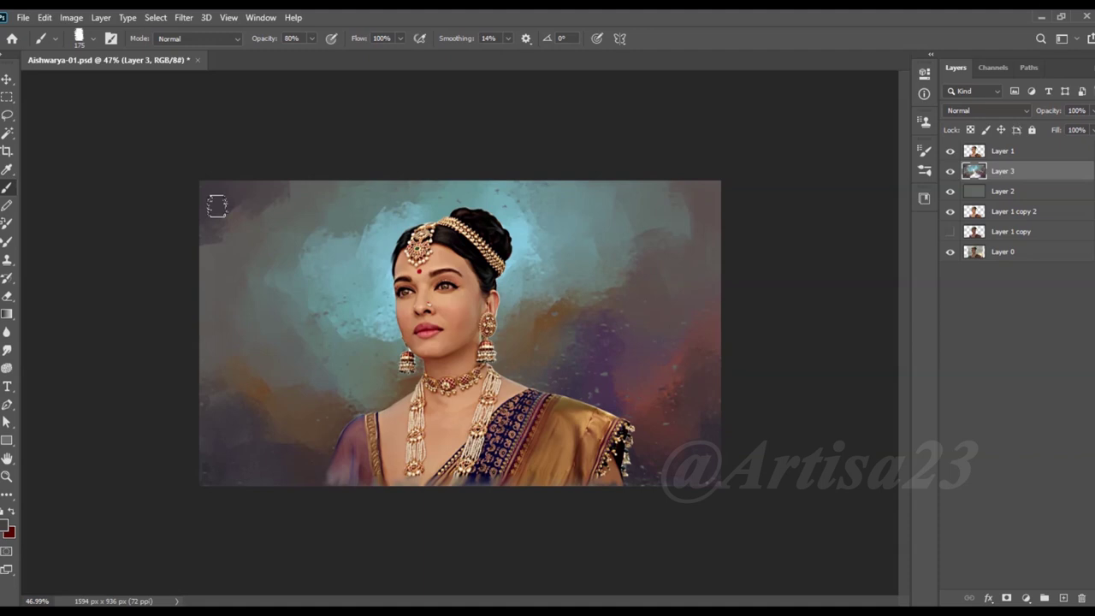
scroll(309, 214, down, 2)
alt+click(308, 242)
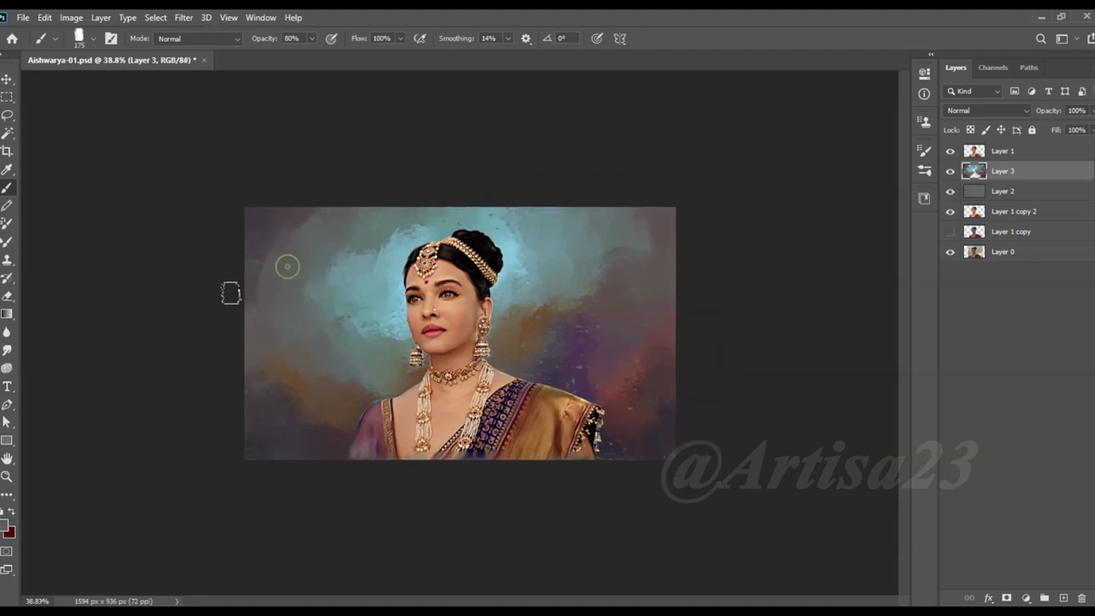
key(ctrl+s)
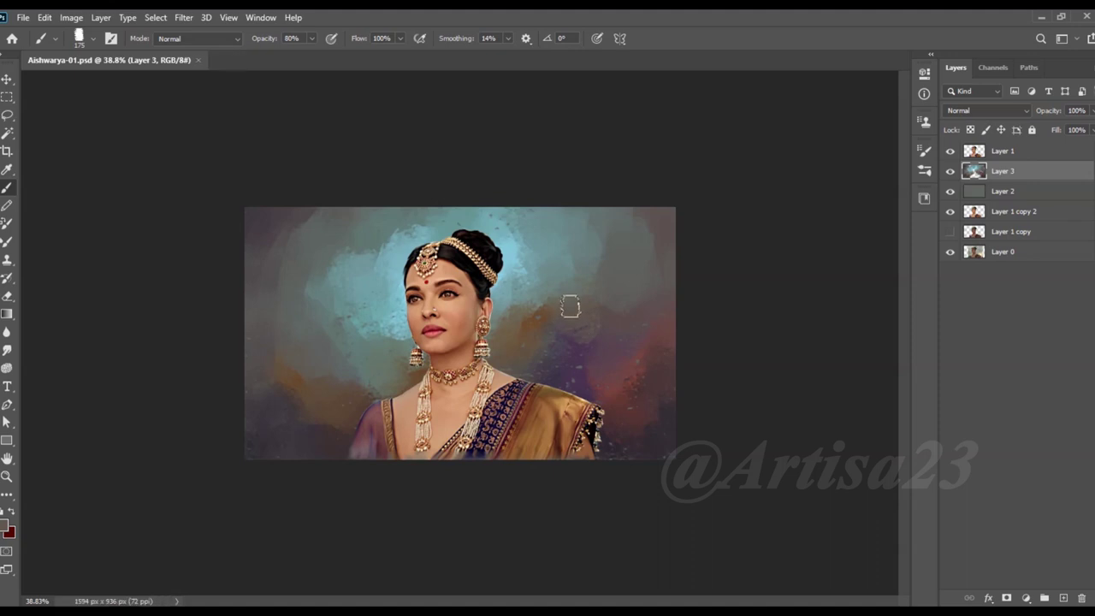
Step: Darken the light-blue background left of the head, sampling colours near the earring and face
key(ctrl+plus)
drag(292, 192, 339, 186)
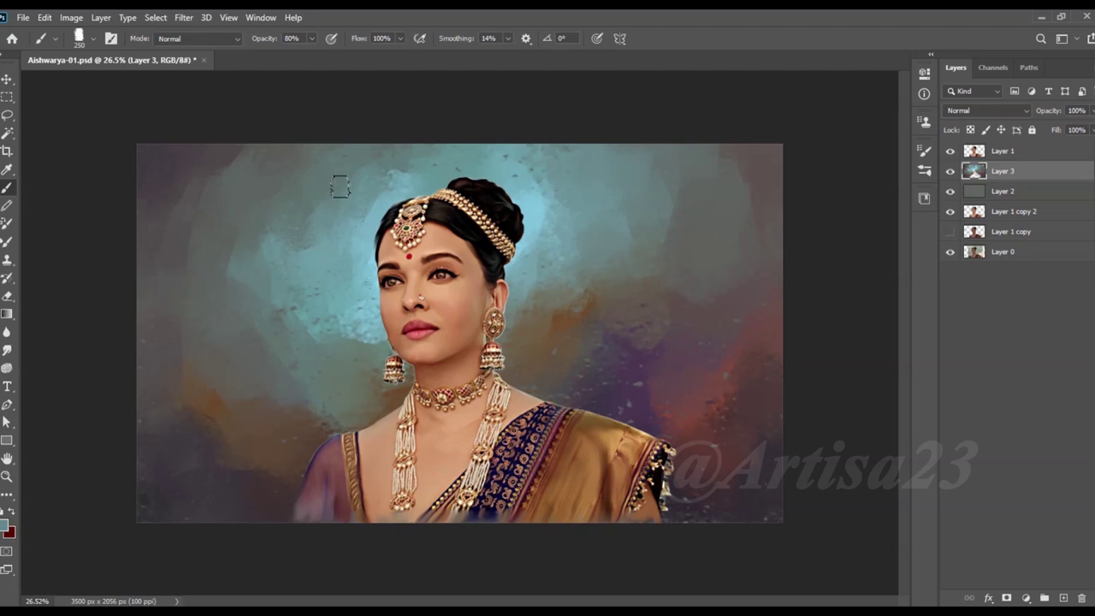
alt+click(364, 338)
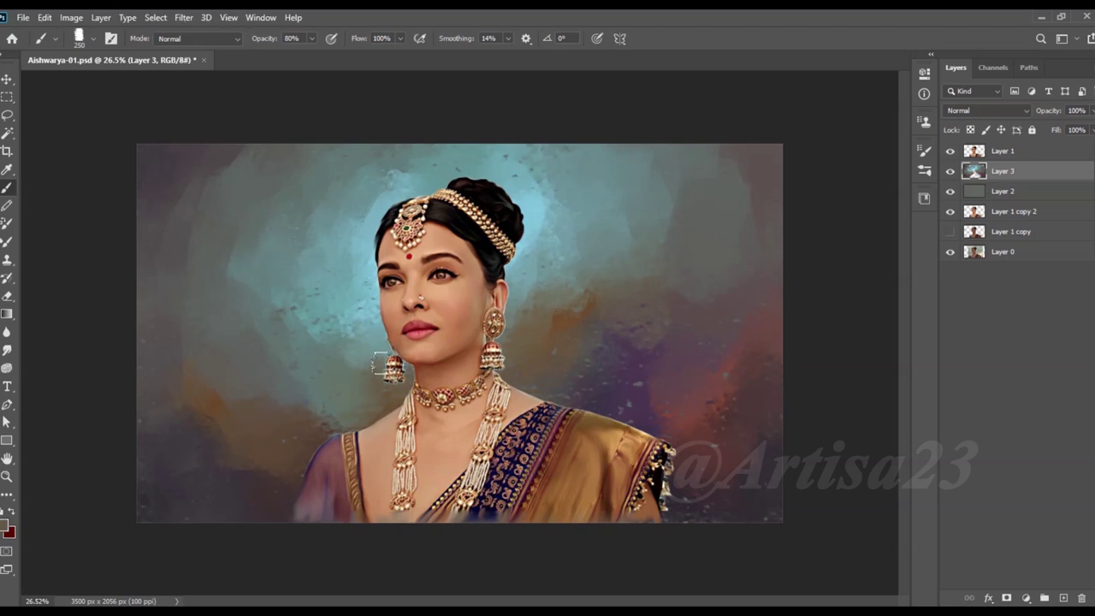
key(ctrl+minus)
alt+click(316, 376)
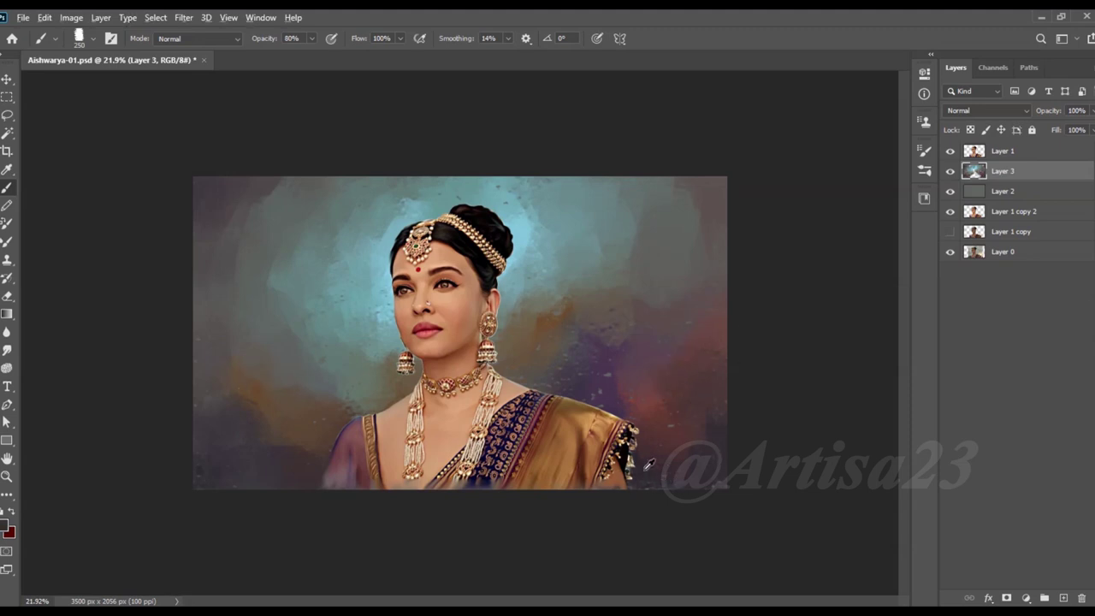
alt+click(624, 330)
key(alt+bracketleft)
Step: Widen the canvas past the right edge and fill the backdrop layer grey
key(c)
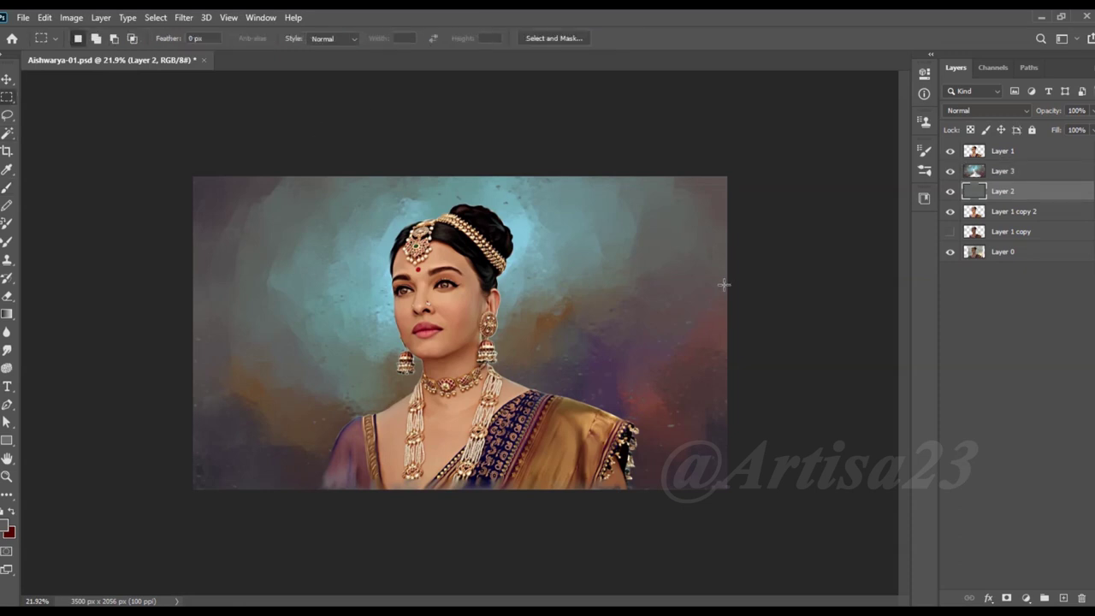
drag(728, 328, 739, 322)
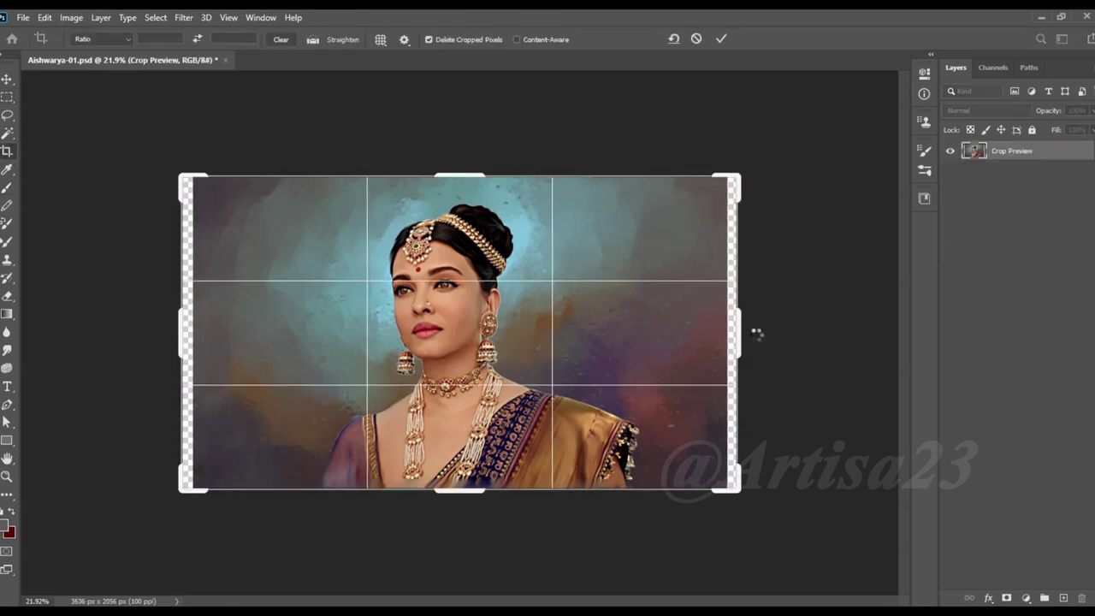
key(Return)
key(b)
key(alt+BackSpace)
Step: Paint over the right-edge strip on a new Layer 4, then add Layer 5 above Layer 3
key(alt+bracketright)
key(ctrl+comma)
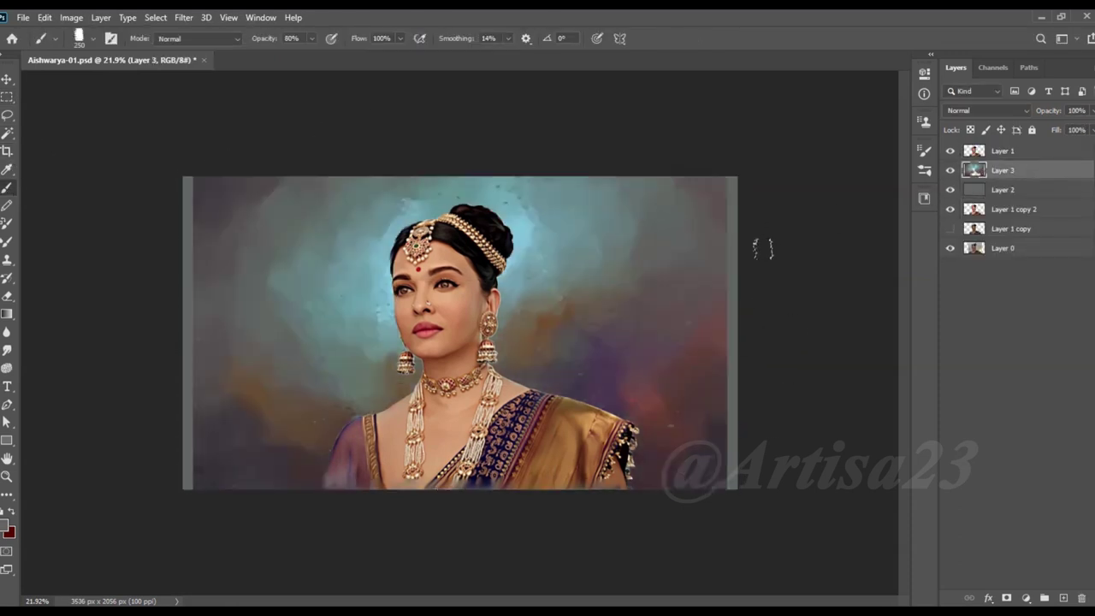
ctrl+click(1064, 597)
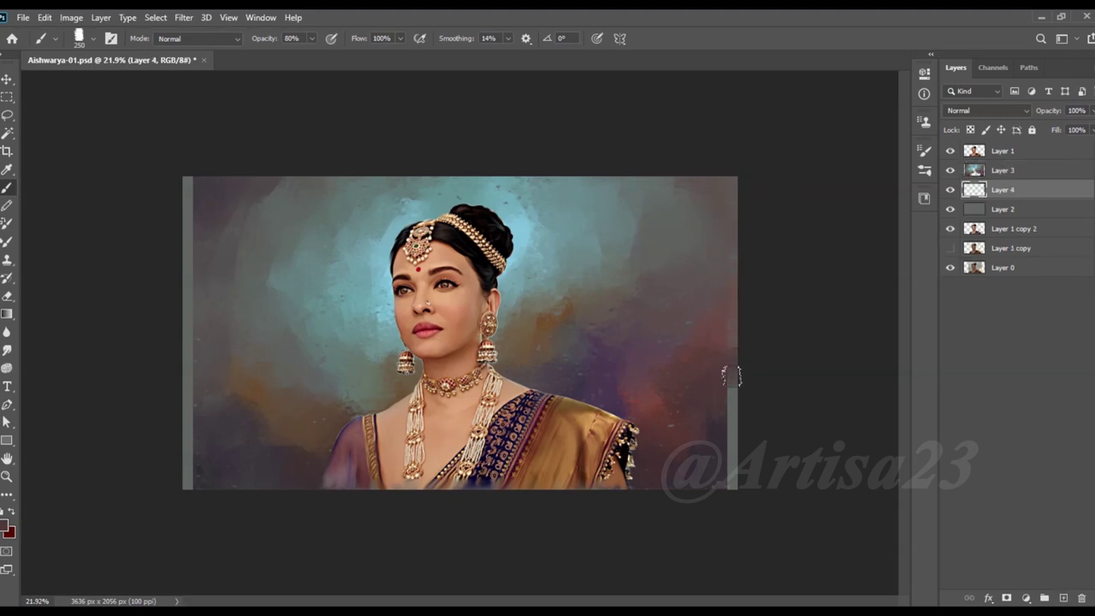
drag(728, 390, 724, 481)
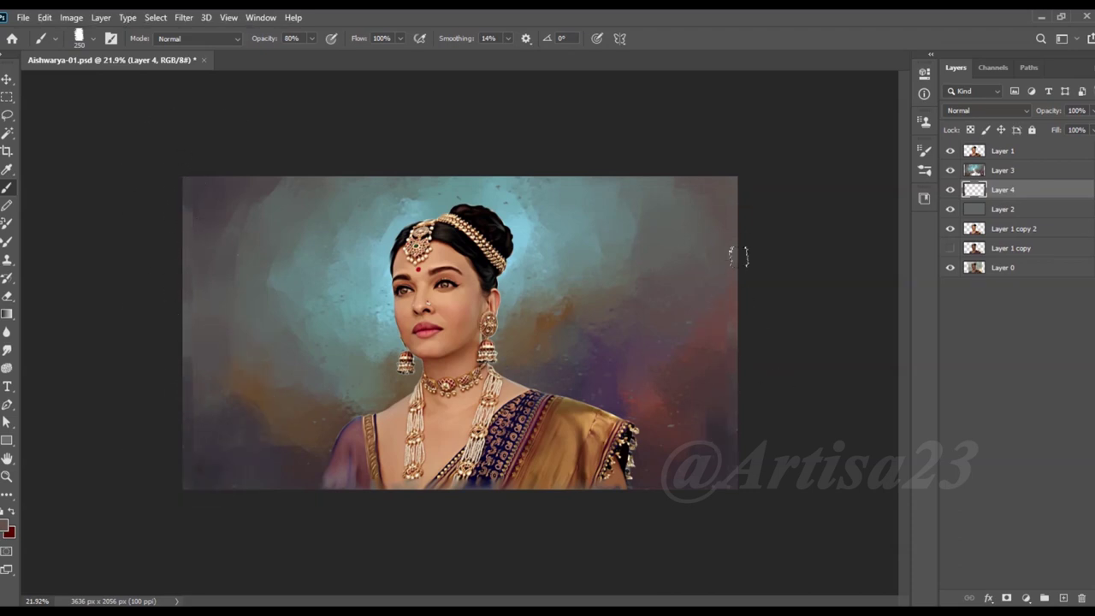
click(1015, 173)
click(1064, 598)
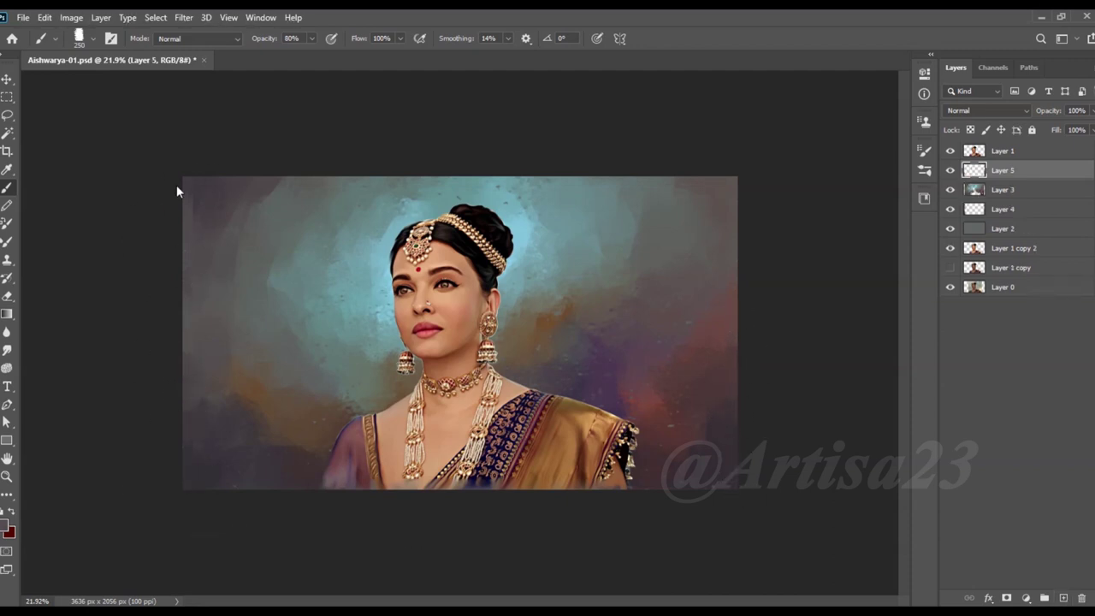
Step: Darken the top and bottom-left corners with a larger brush and sampled dark colour, then save
scroll(644, 347, up, 1)
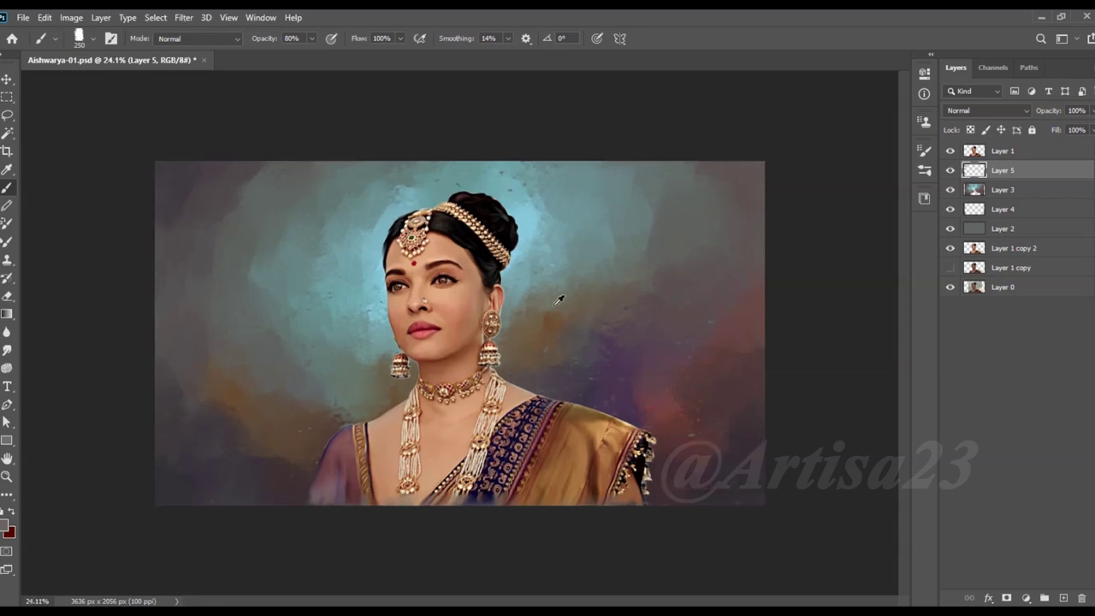
key(bracketright)
click(492, 169)
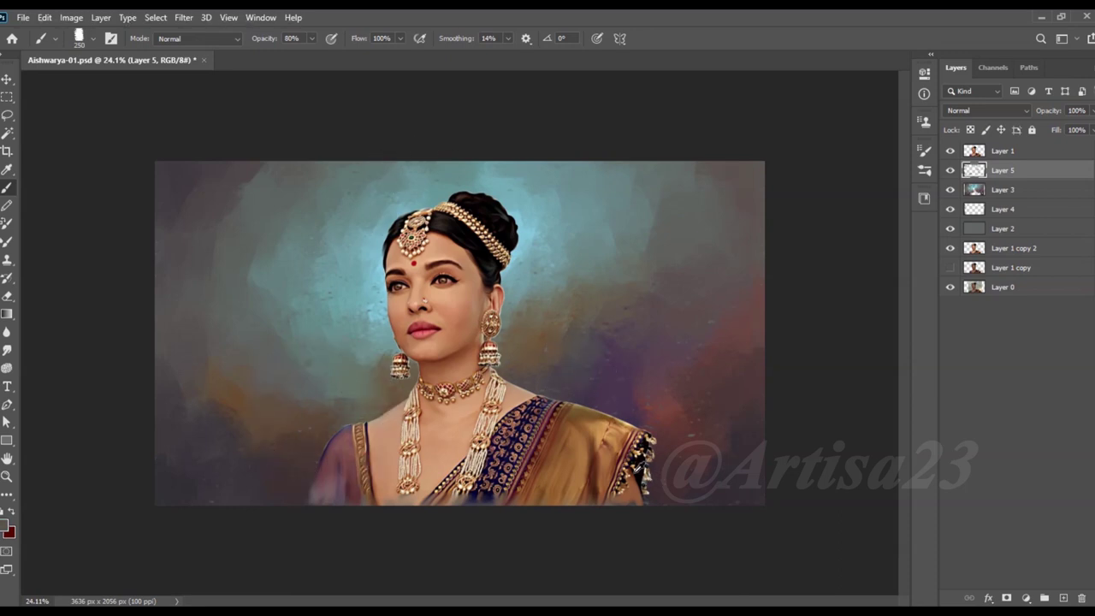
alt+click(721, 506)
mouse_move(171, 462)
mouse_down()
mouse_move(197, 517)
mouse_move(201, 481)
mouse_move(176, 428)
mouse_up()
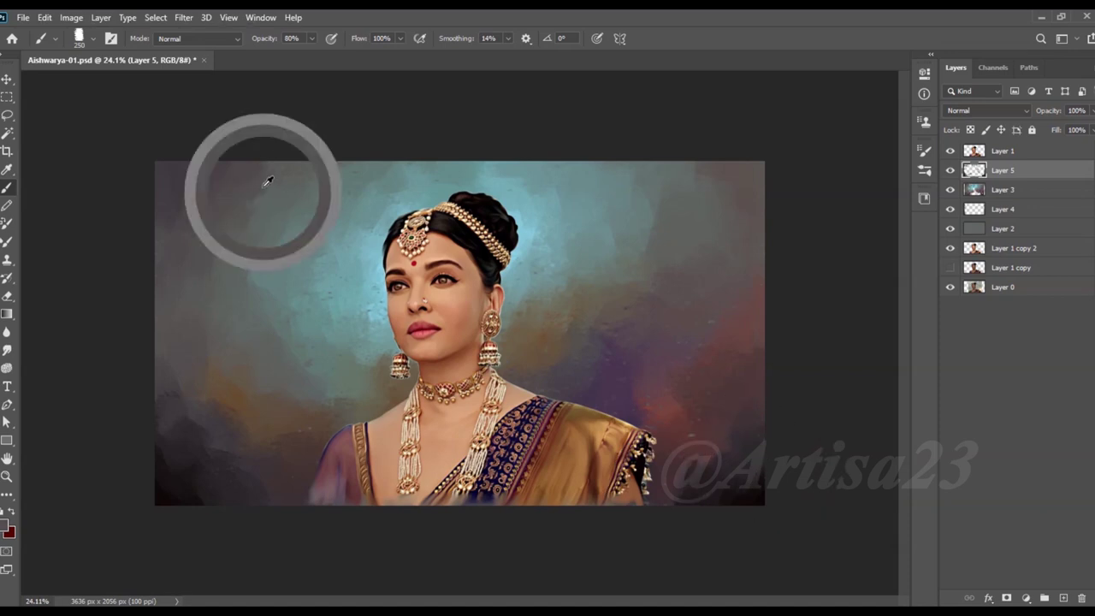
scroll(655, 362, down, 2)
key(ctrl+s)
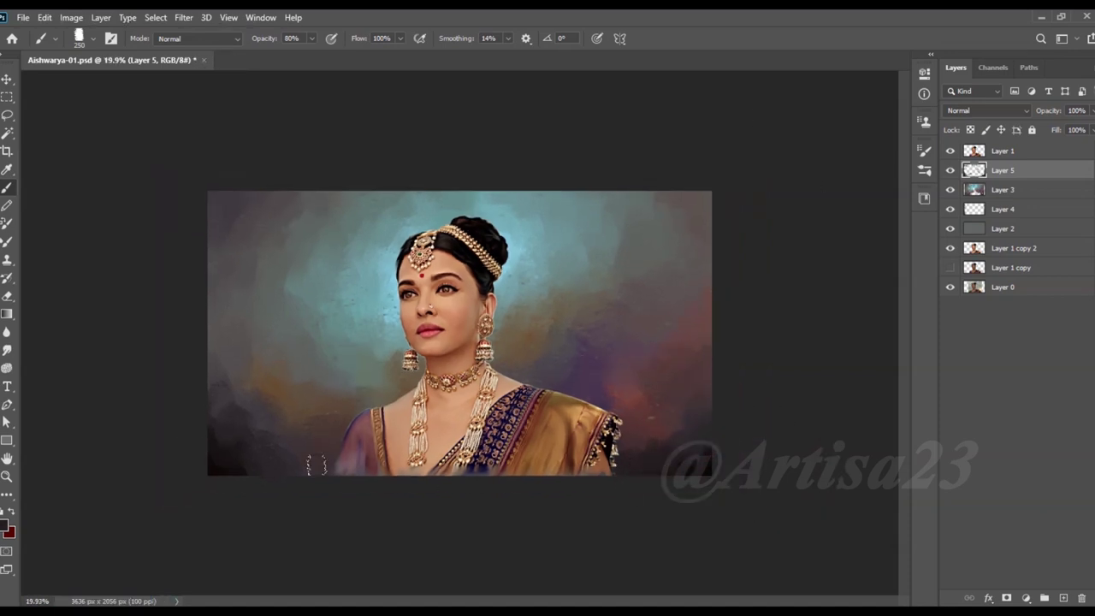
Step: Select the painted background layers together and bring up the merge option
scroll(406, 457, up, 1)
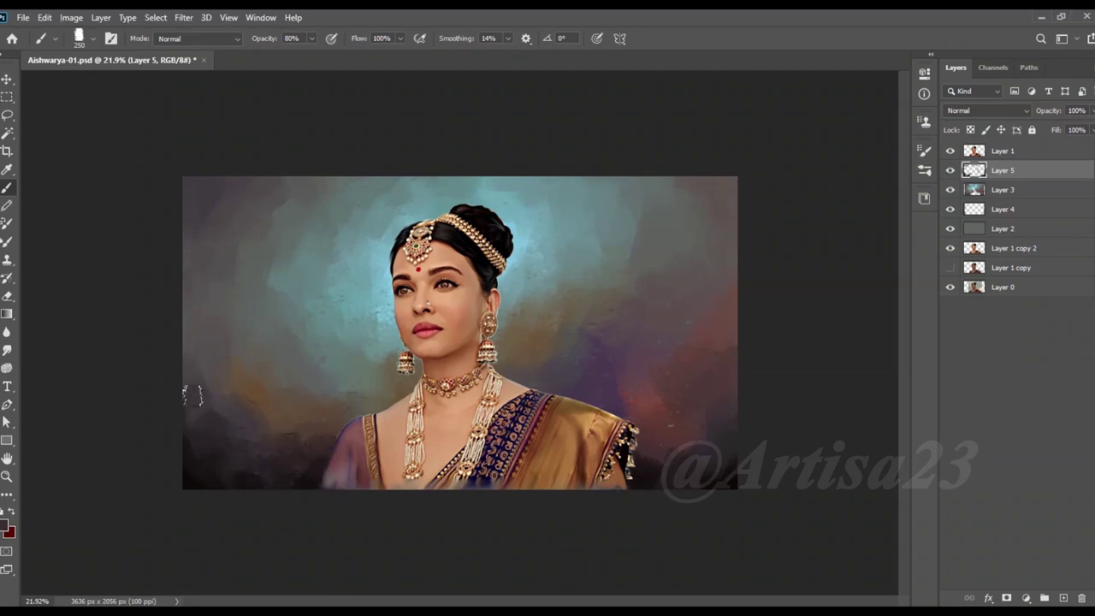
scroll(582, 326, down, 1)
shift+click(1020, 210)
right_click(1017, 212)
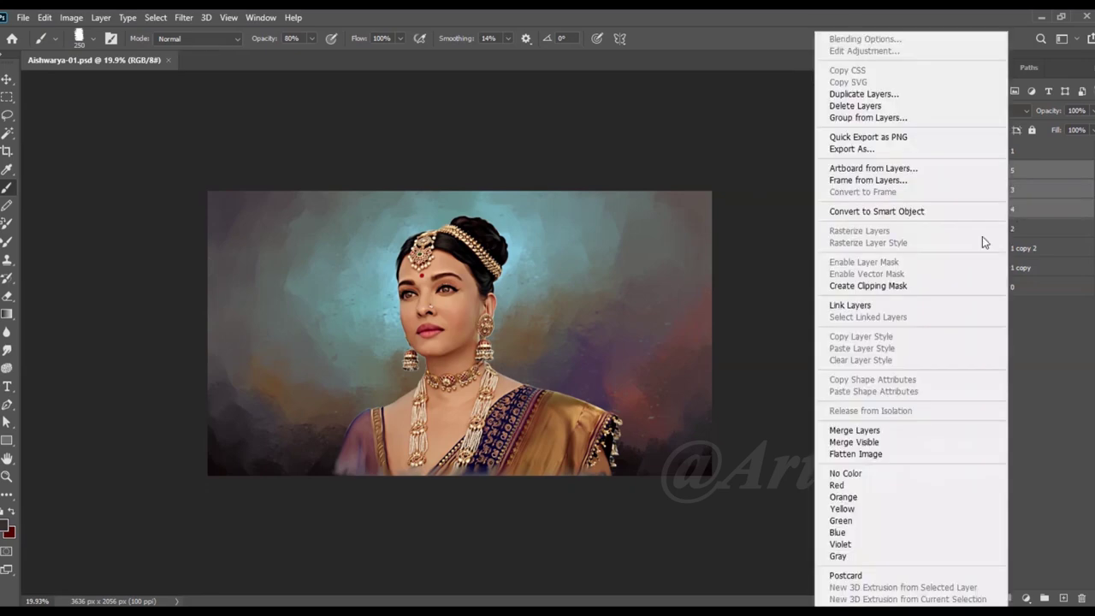
Step: Merge the background layers into BG and rename the grey layer BG 01
click(858, 426)
double_click(1002, 189)
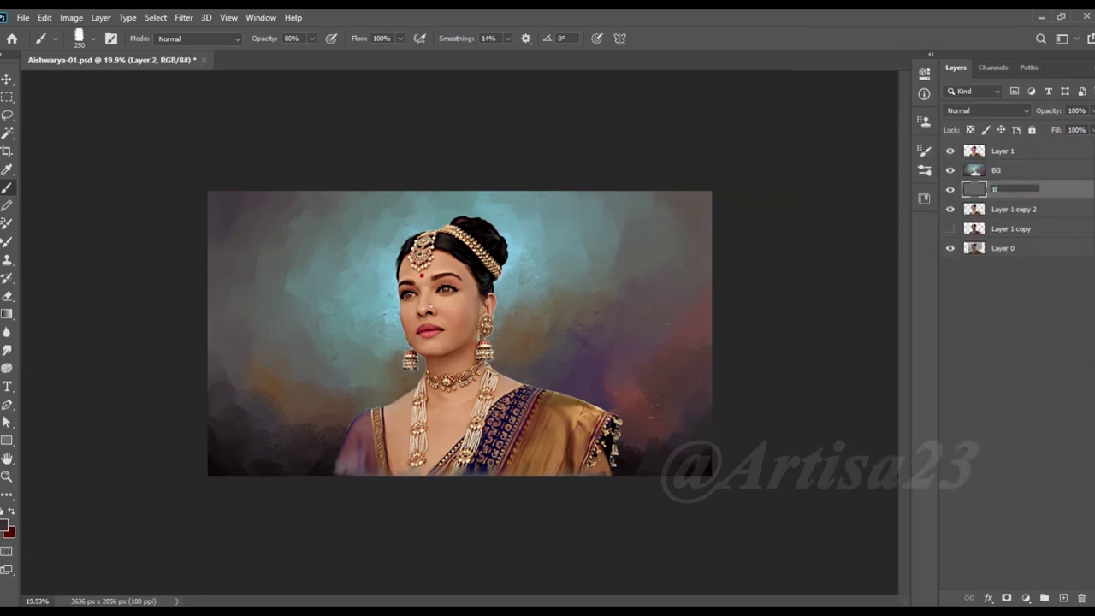
click(1003, 151)
Step: Add a new empty top layer named Line
scroll(493, 282, up, 1)
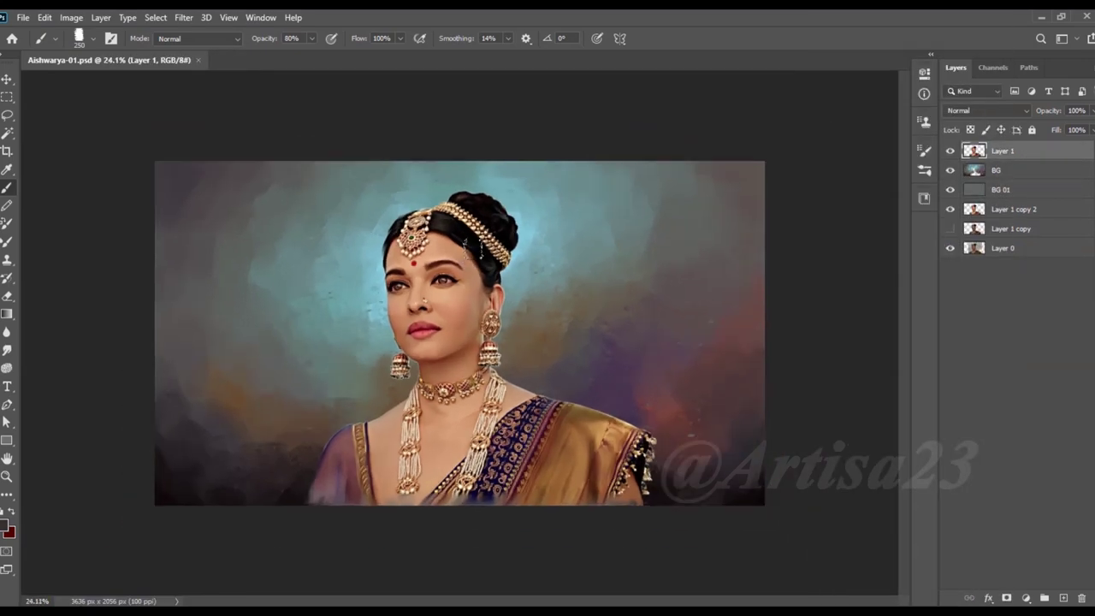
scroll(460, 322, up, 6)
click(1063, 598)
double_click(1004, 150)
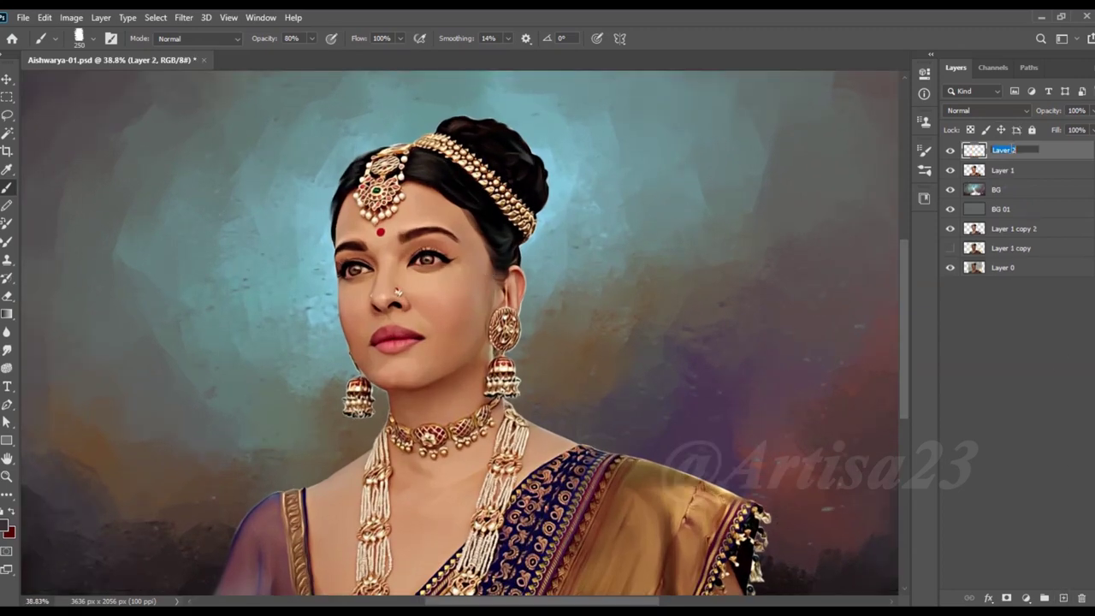
text(Line)
key(Return)
scroll(461, 333, down, 2)
scroll(460, 333, down, 1)
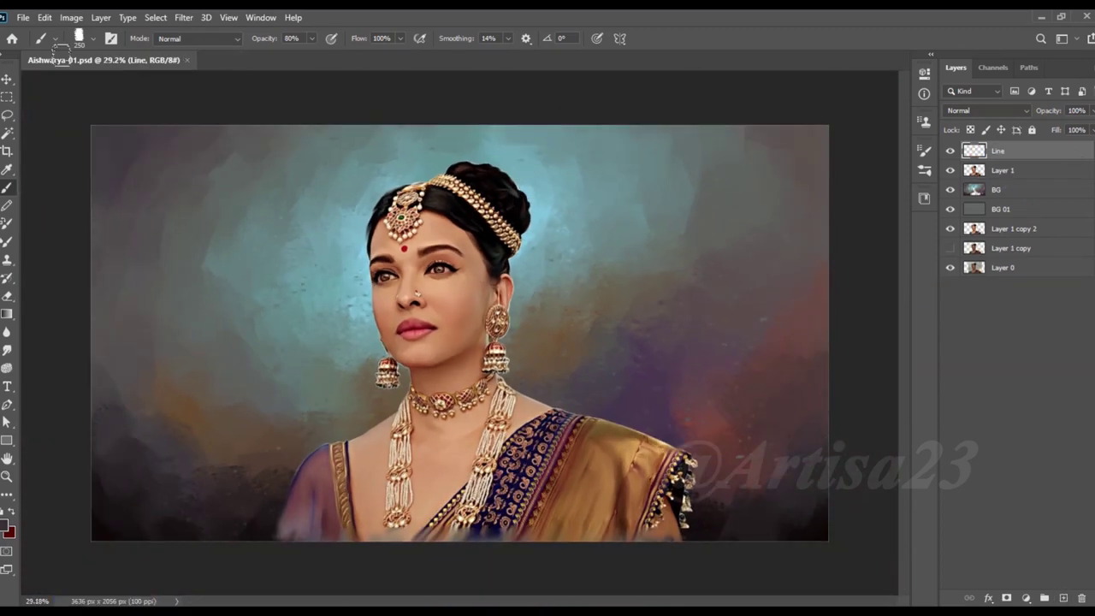
Step: Review the brush presets and lower the brush opacity to 68%
key(F5)
click(737, 143)
scroll(787, 282, up, 5)
click(886, 146)
click(311, 38)
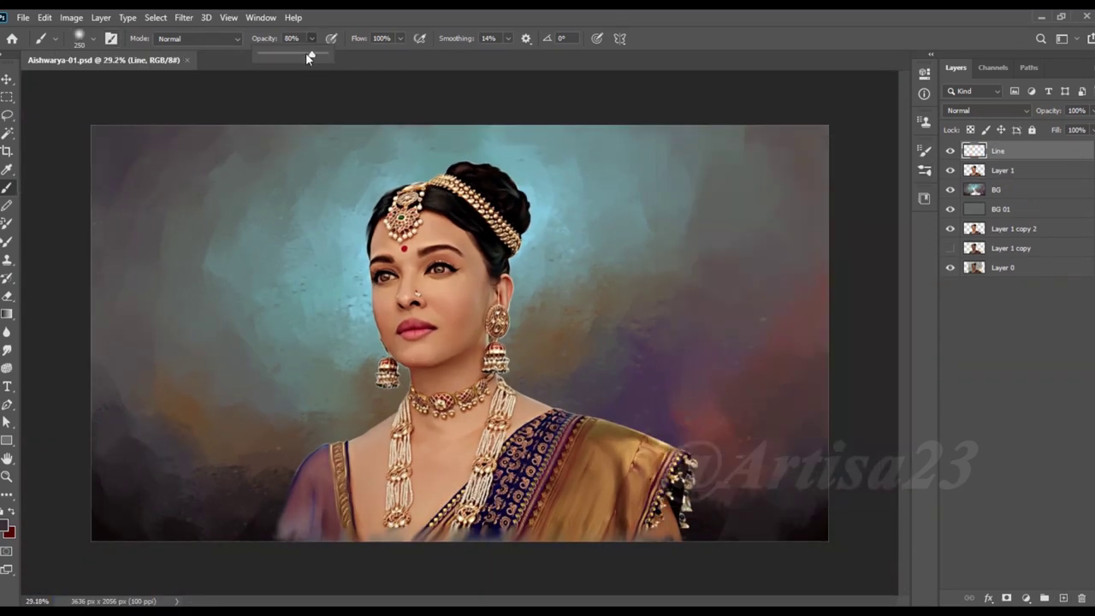
drag(313, 54, 304, 54)
scroll(446, 349, up, 3)
scroll(435, 239, up, 5)
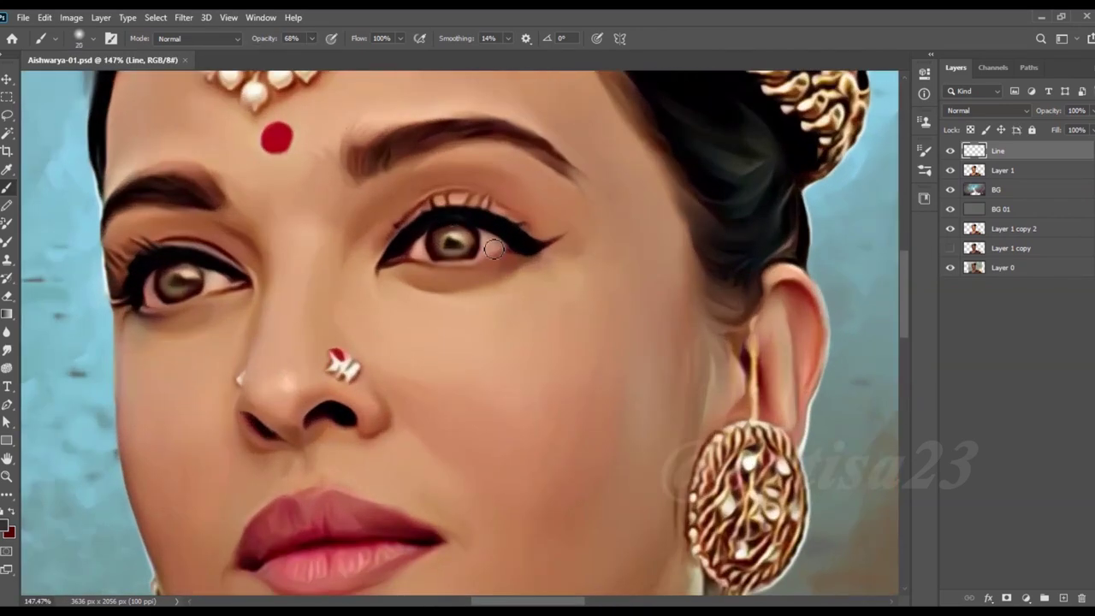
Step: Soften the eyeliner around the eyes with the Smudge tool
scroll(503, 263, up, 2)
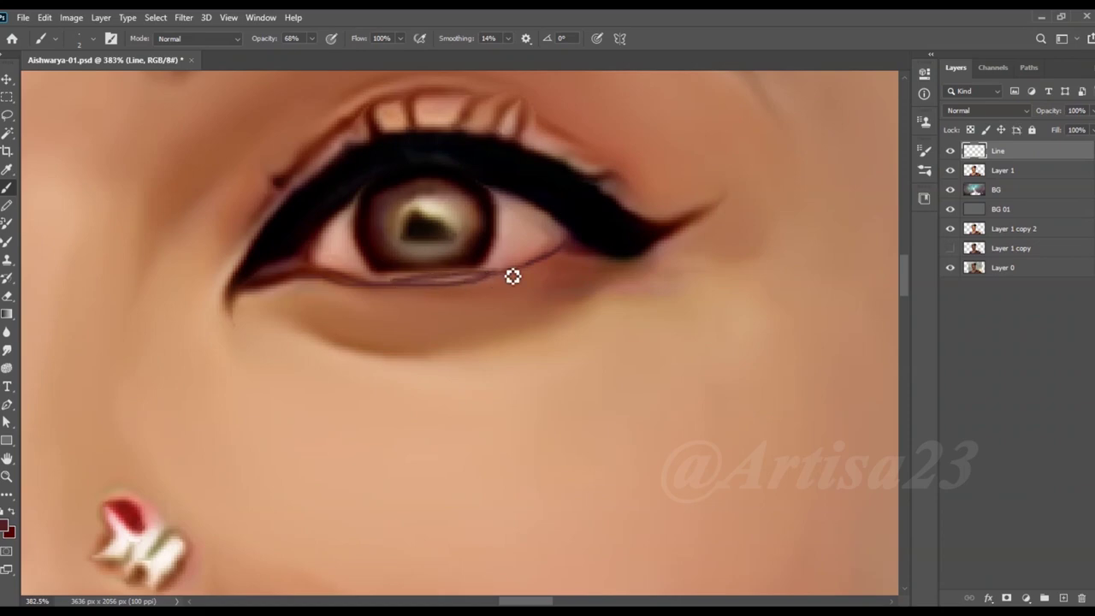
scroll(541, 239, down, 1)
scroll(541, 239, up, 2)
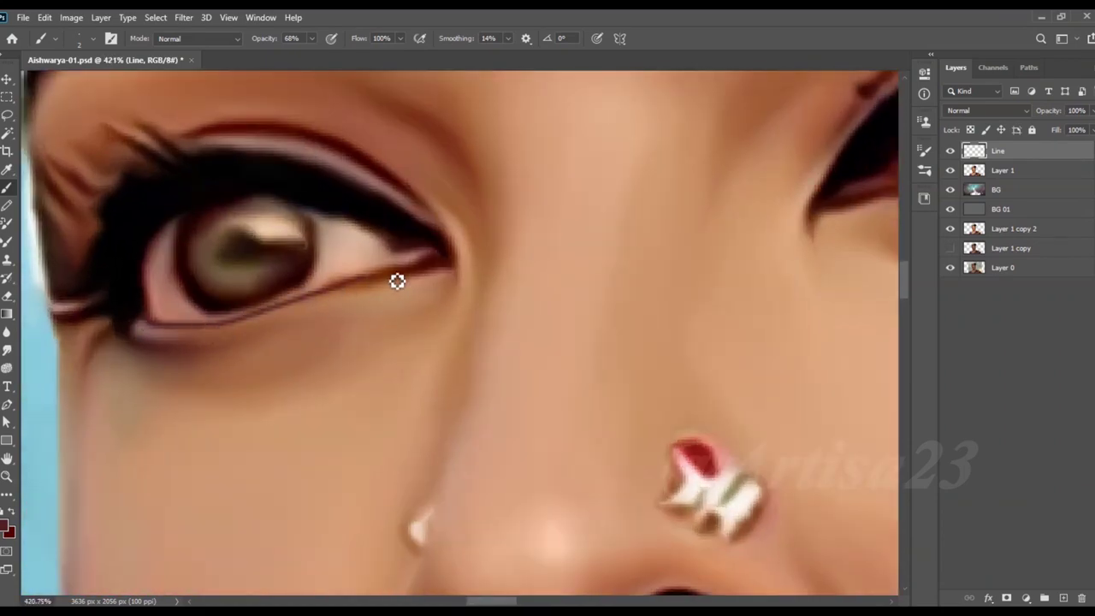
key(r)
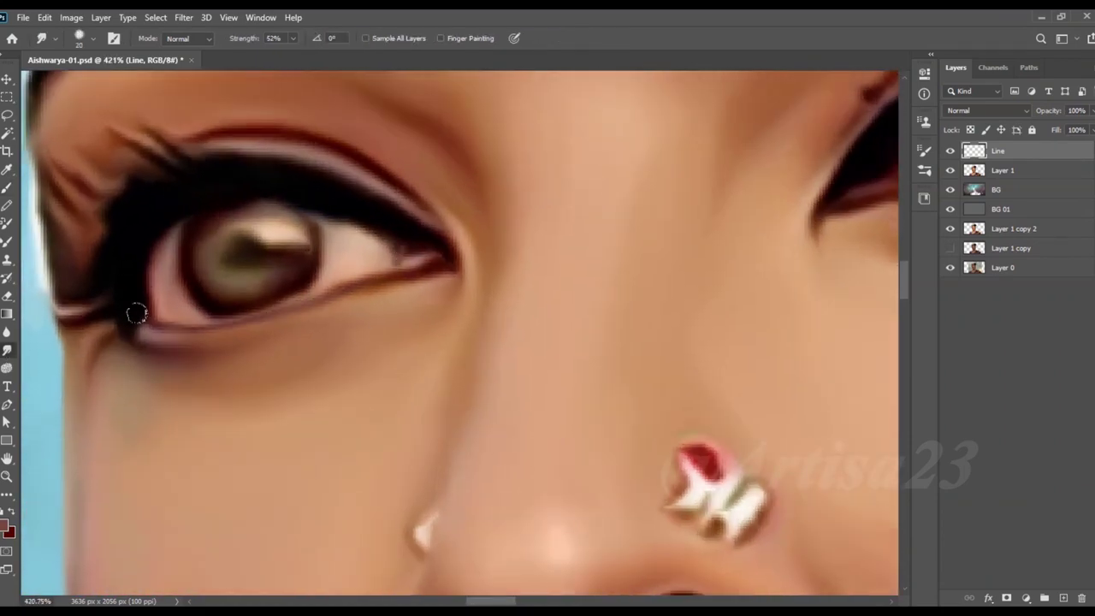
scroll(134, 310, down, 1)
scroll(561, 262, down, 3)
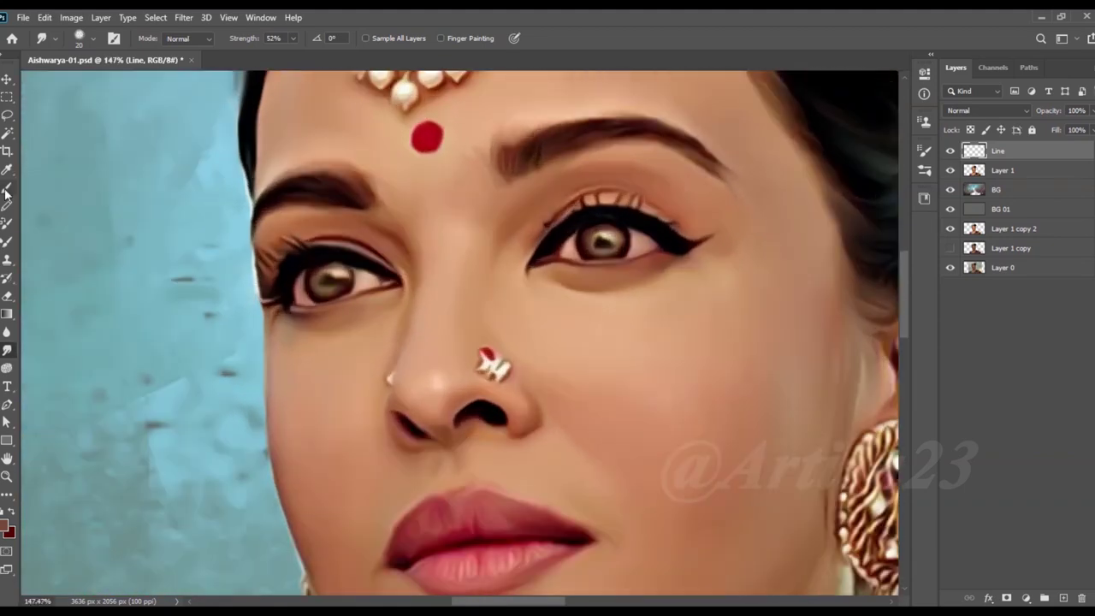
scroll(629, 245, up, 2)
Step: Sample a skin tone from the face as the outline brush colour
key(b)
scroll(582, 284, up, 1)
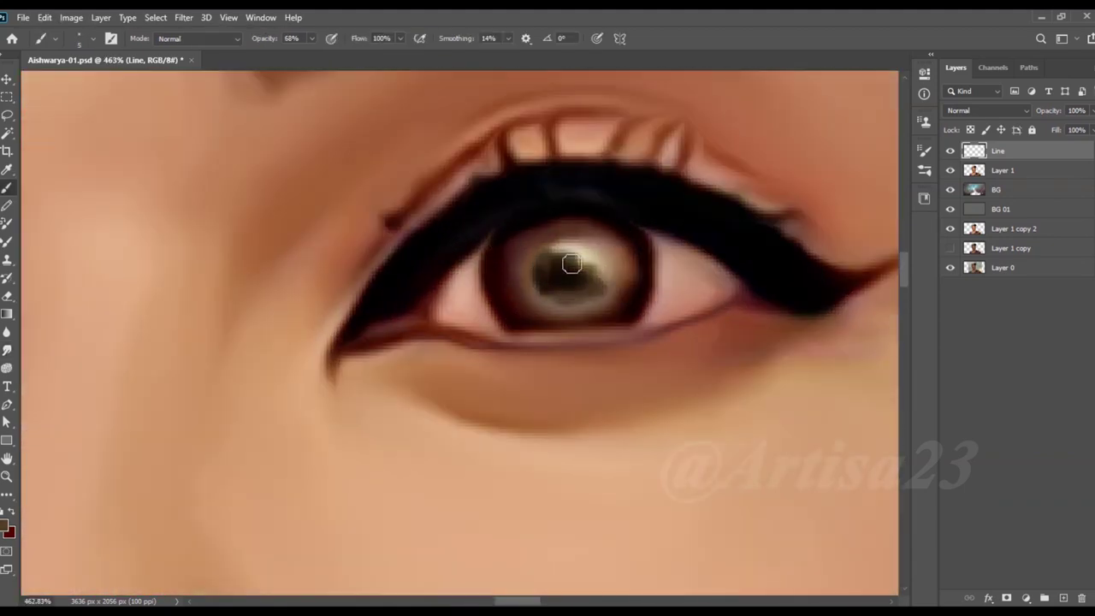
scroll(571, 263, down, 2)
scroll(365, 295, up, 2)
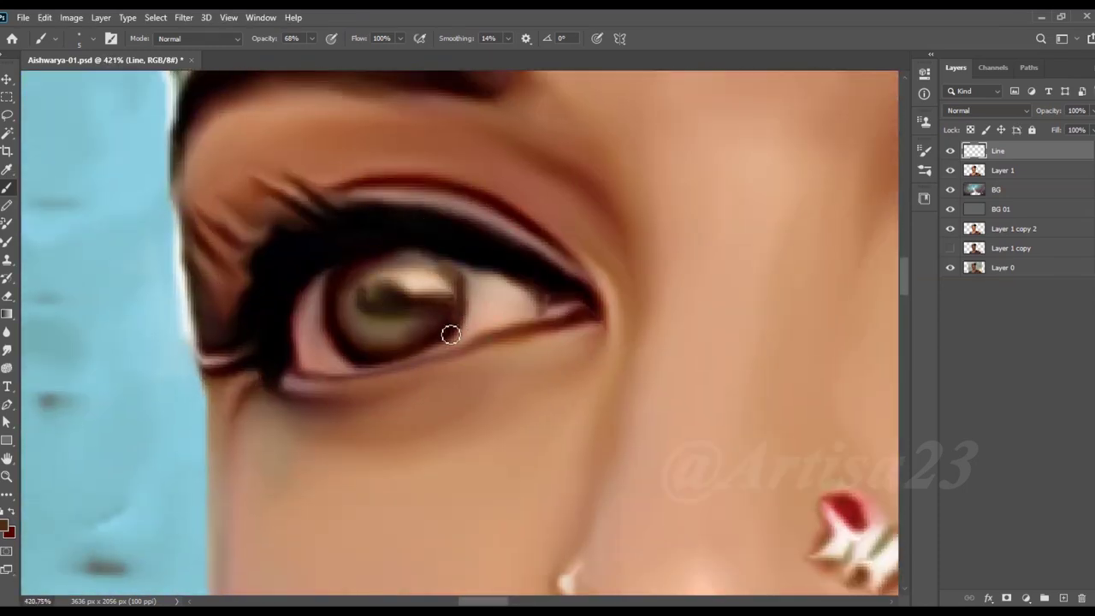
scroll(572, 296, down, 3)
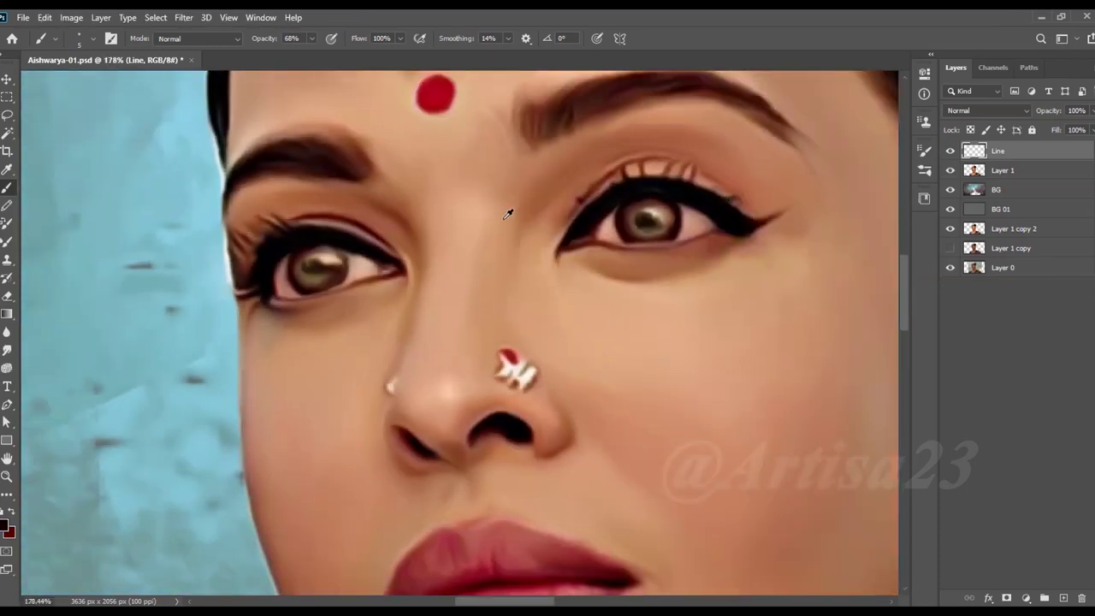
scroll(508, 211, down, 1)
scroll(430, 225, down, 1)
scroll(507, 329, up, 4)
alt+click(507, 329)
scroll(508, 329, up, 2)
Step: Paint thin dark lines along the right edge and up the left side of the nose
drag(452, 236, 509, 296)
drag(437, 214, 494, 278)
scroll(332, 302, up, 1)
scroll(538, 214, down, 2)
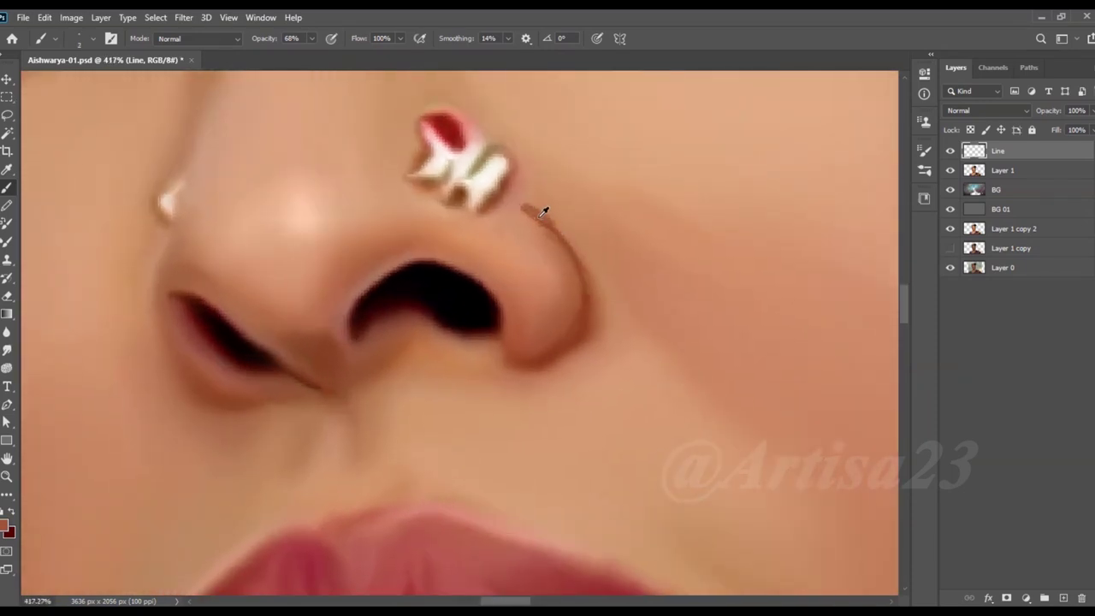
scroll(166, 345, up, 3)
mouse_move(278, 422)
mouse_down()
mouse_move(157, 342)
mouse_move(158, 201)
mouse_up()
scroll(222, 213, down, 5)
Step: Smudge the nose strokes to blend the nostril edge and the nose-bridge line
key(r)
scroll(256, 259, up, 2)
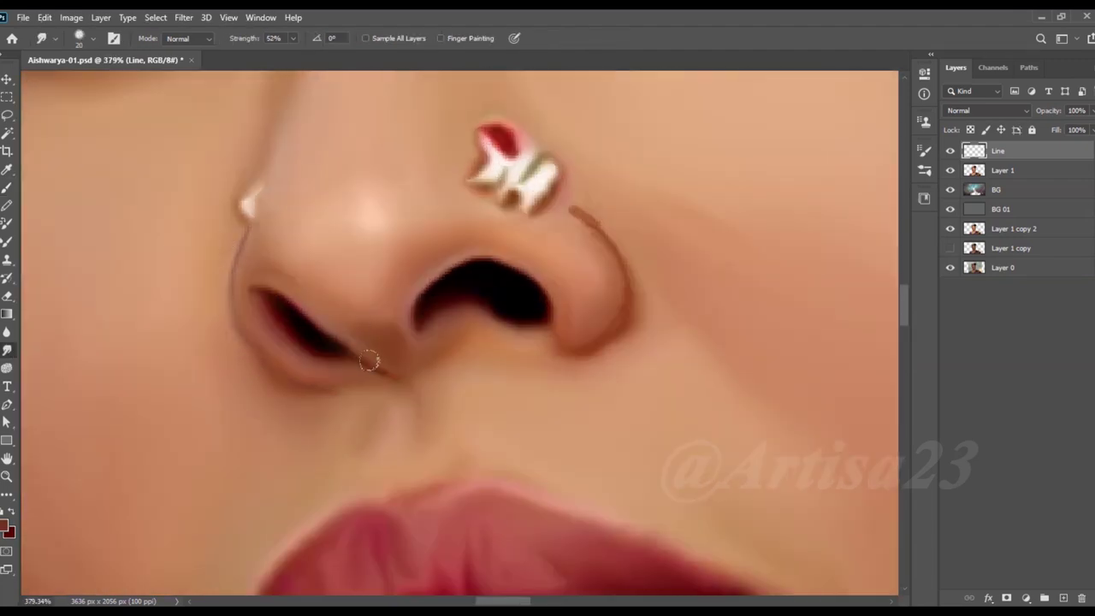
drag(609, 272, 611, 314)
scroll(513, 283, down, 5)
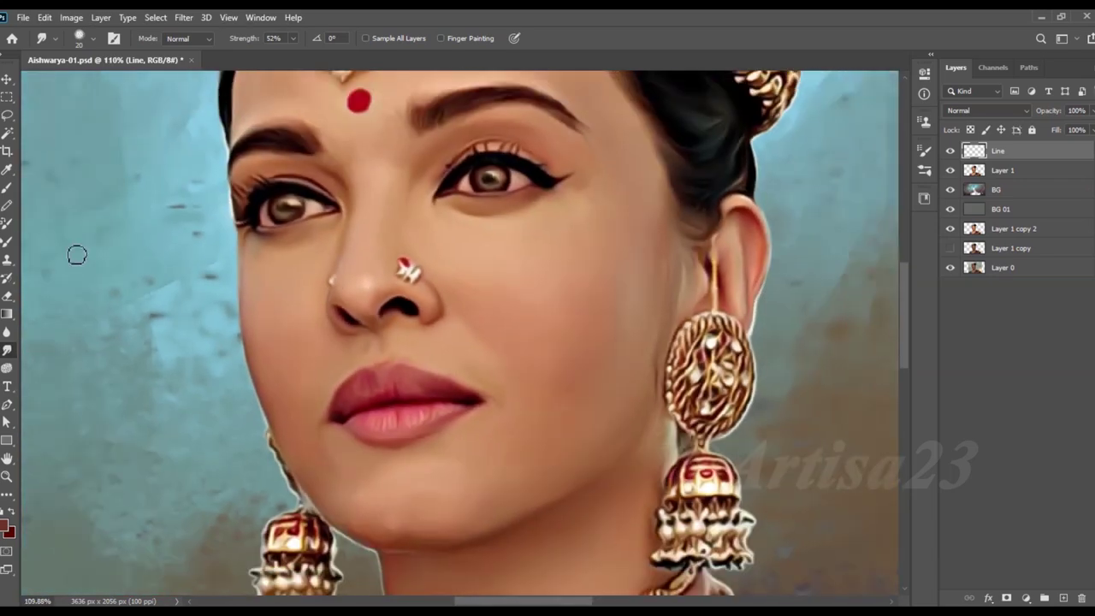
key(b)
scroll(313, 196, up, 2)
scroll(312, 197, up, 2)
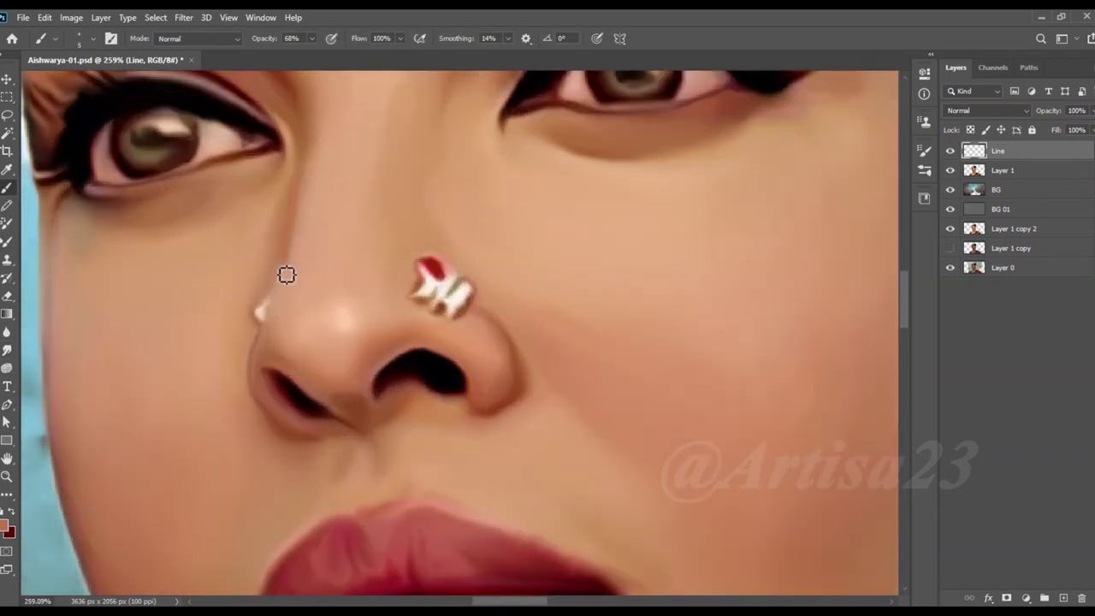
scroll(296, 231, down, 2)
key(r)
scroll(339, 257, up, 2)
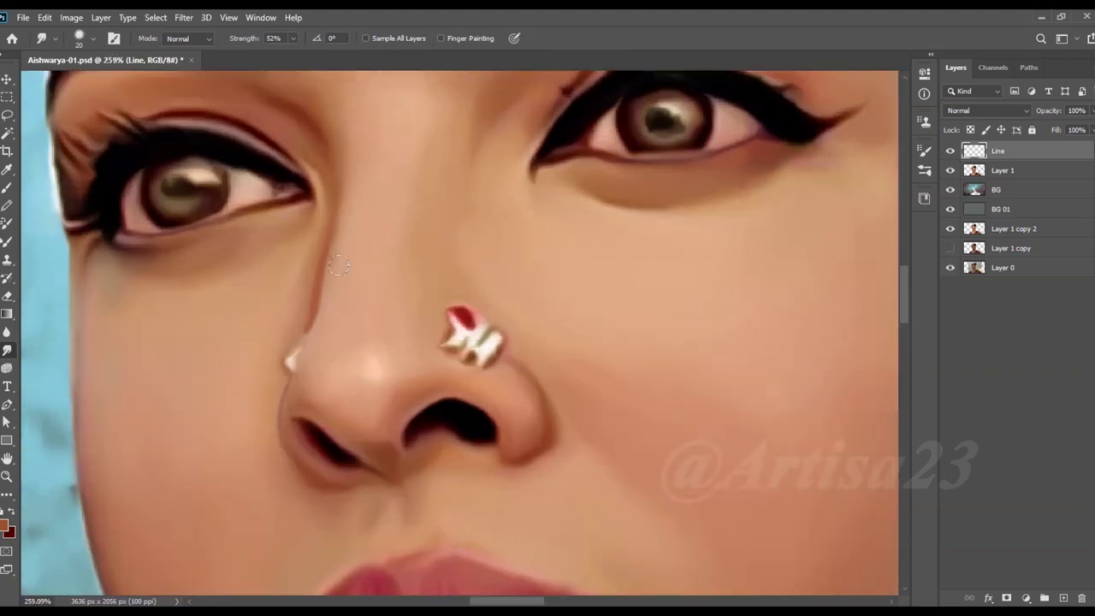
drag(329, 222, 323, 296)
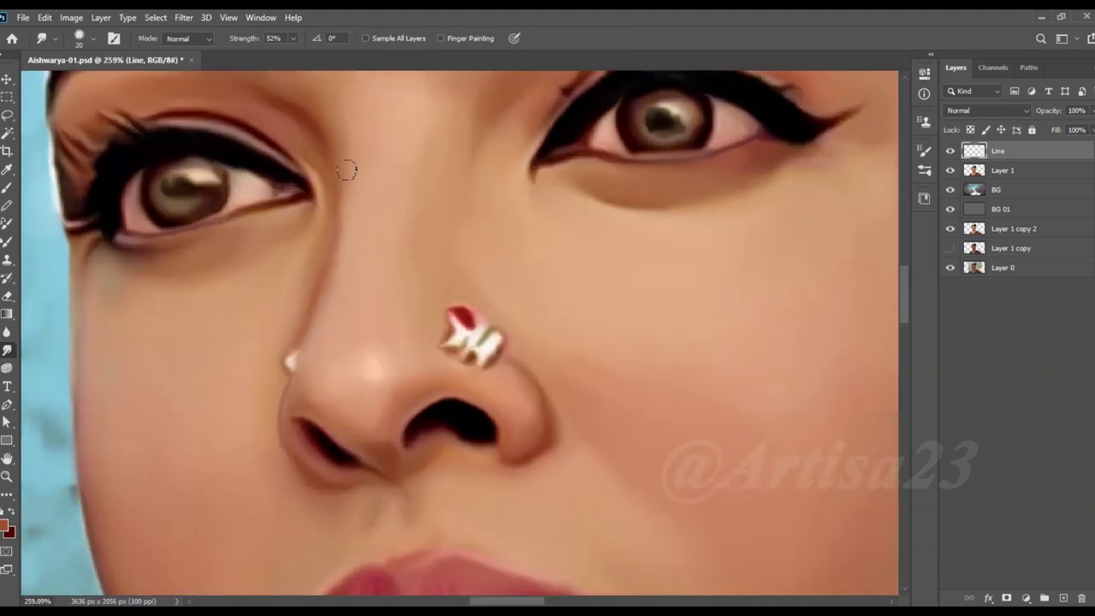
scroll(385, 240, down, 4)
scroll(436, 256, up, 2)
key(b)
key(r)
scroll(479, 268, up, 2)
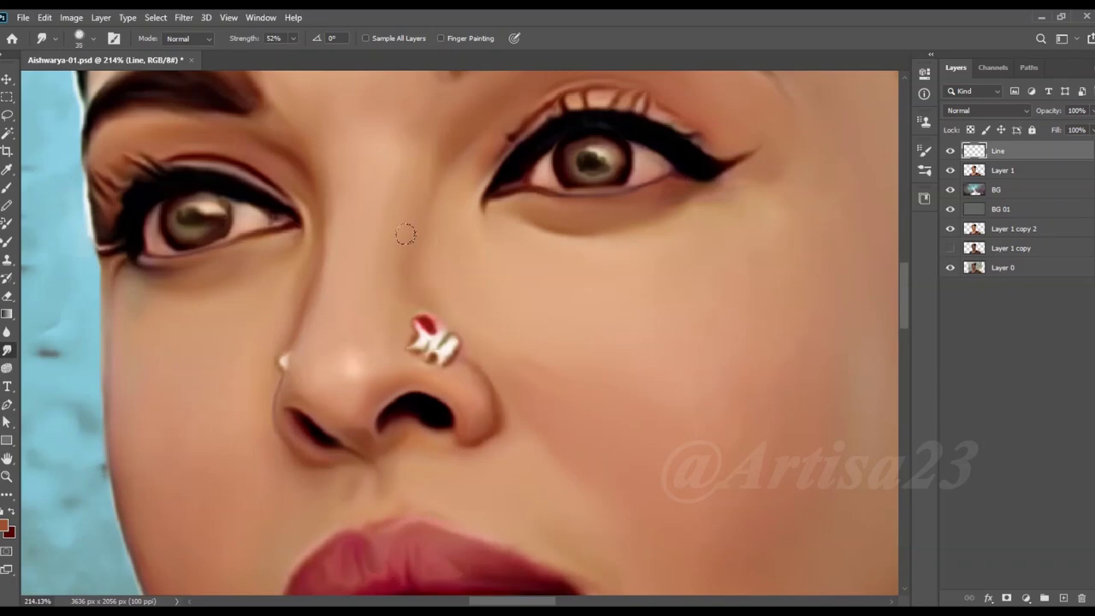
scroll(406, 234, down, 2)
scroll(410, 220, down, 1)
scroll(393, 227, down, 1)
scroll(394, 227, up, 1)
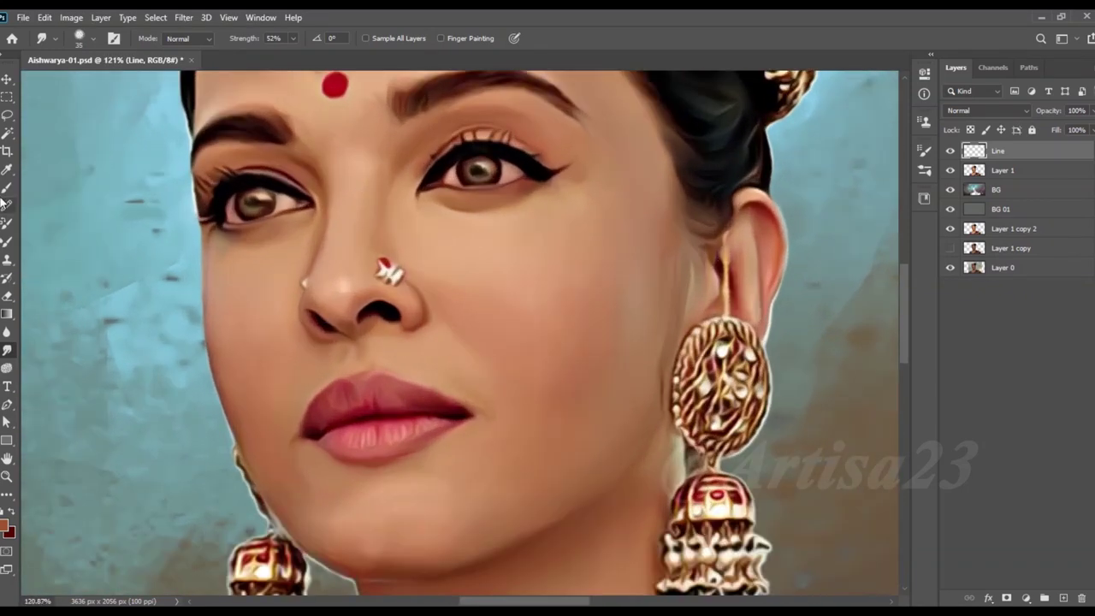
scroll(519, 232, down, 2)
scroll(490, 282, up, 2)
Step: Trace a dark outline along the upper lip, discarding stray strokes beside the right nostril
drag(456, 257, 495, 304)
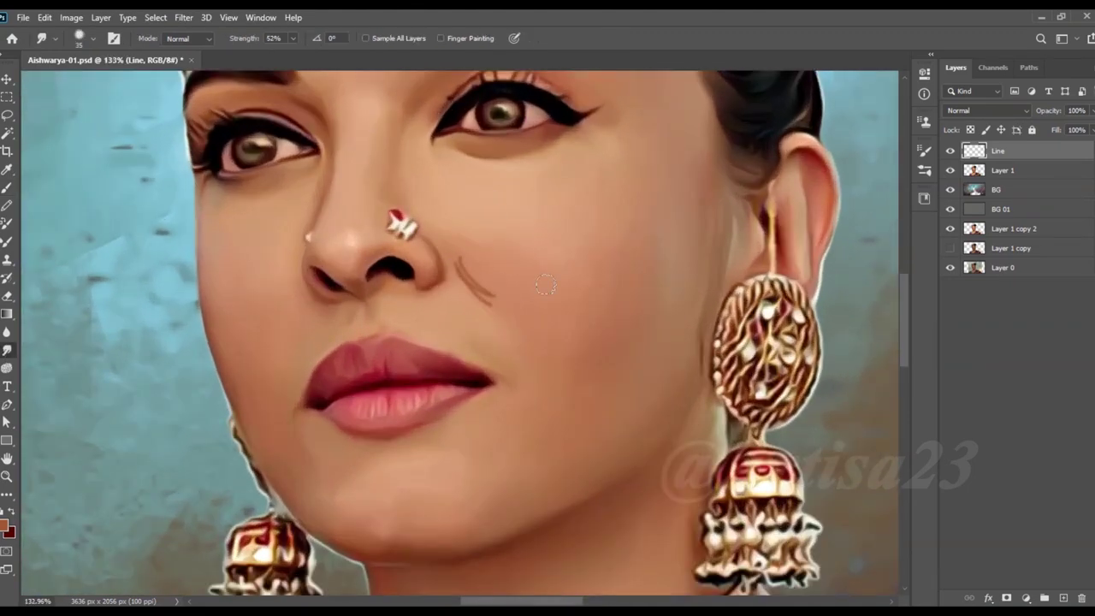
scroll(546, 286, up, 2)
key(ctrl+z)
key(ctrl+z)
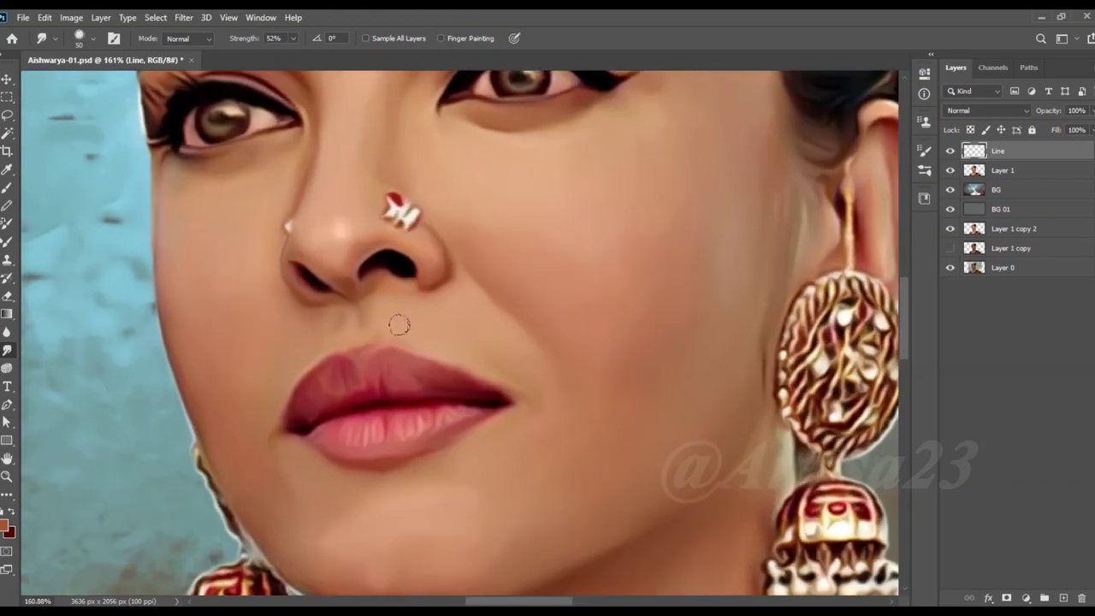
key(b)
scroll(511, 384, up, 4)
mouse_move(525, 409)
mouse_down()
mouse_move(435, 369)
mouse_move(323, 359)
mouse_move(267, 373)
mouse_move(536, 408)
mouse_move(344, 465)
mouse_move(283, 434)
mouse_up()
scroll(445, 342, down, 3)
scroll(505, 350, up, 2)
click(7, 349)
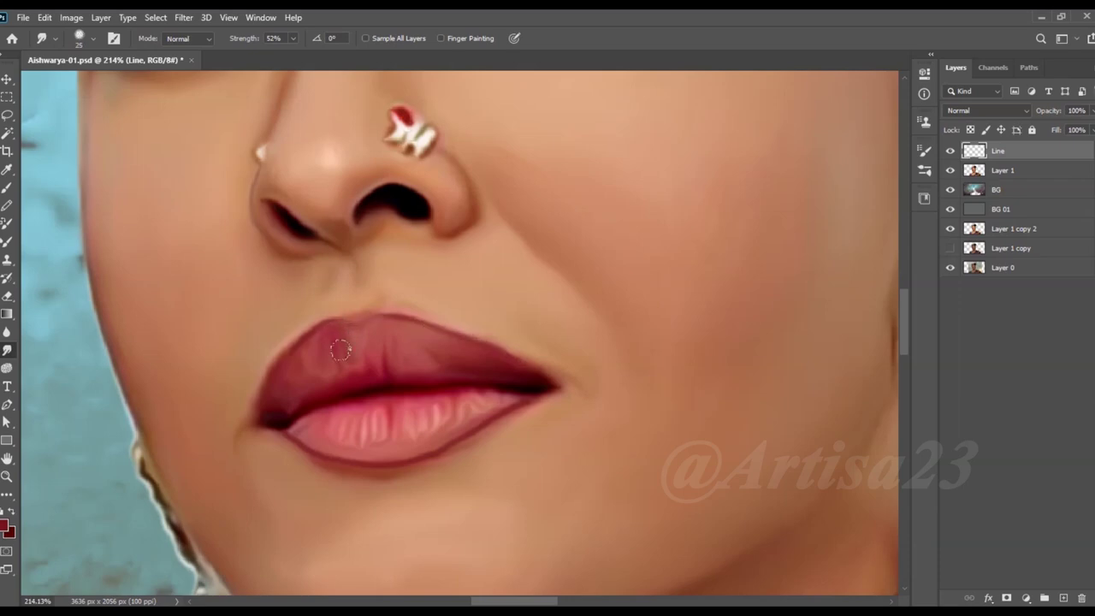
Step: Smudge the lower lip outline soft, then refine the upper lip edge with the brush
drag(489, 413, 380, 459)
scroll(317, 427, up, 1)
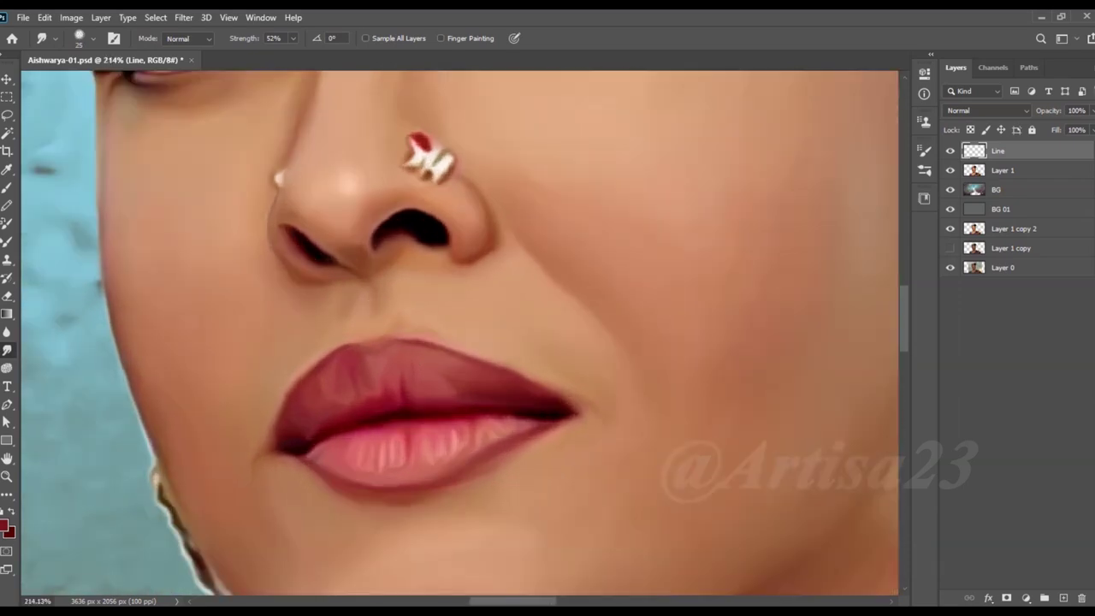
key(b)
scroll(428, 333, up, 2)
scroll(373, 342, up, 1)
scroll(373, 342, down, 2)
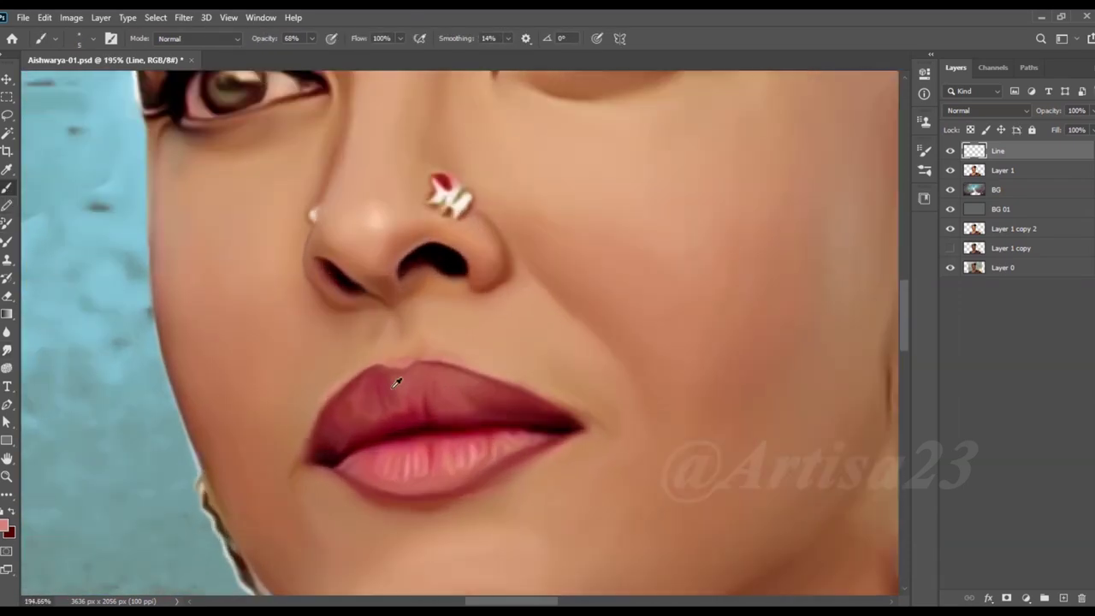
scroll(379, 371, up, 2)
scroll(402, 356, up, 1)
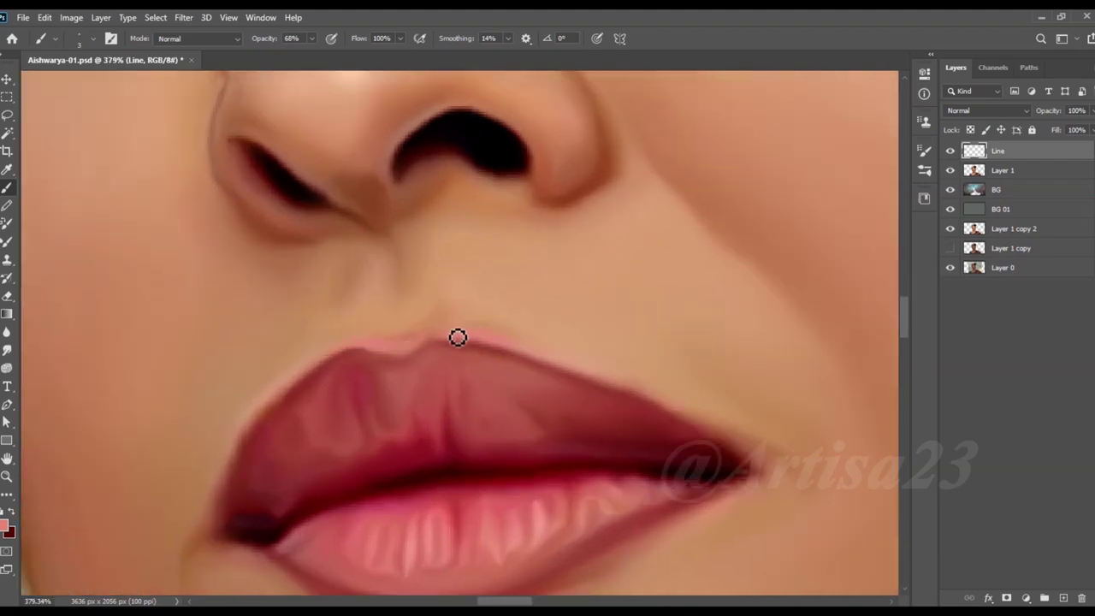
scroll(466, 337, down, 1)
scroll(462, 329, down, 2)
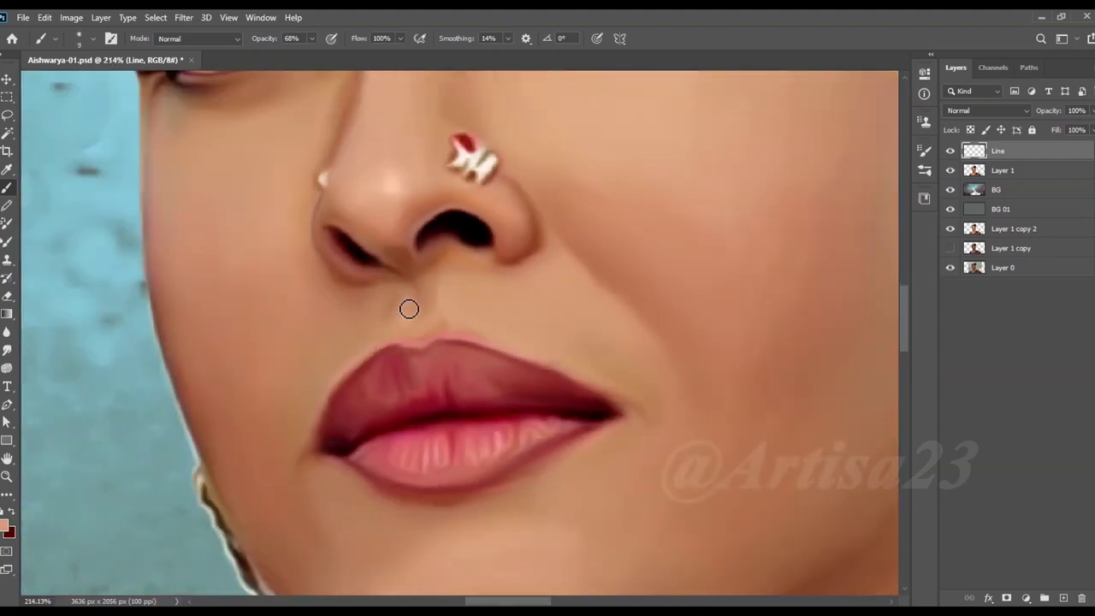
key(r)
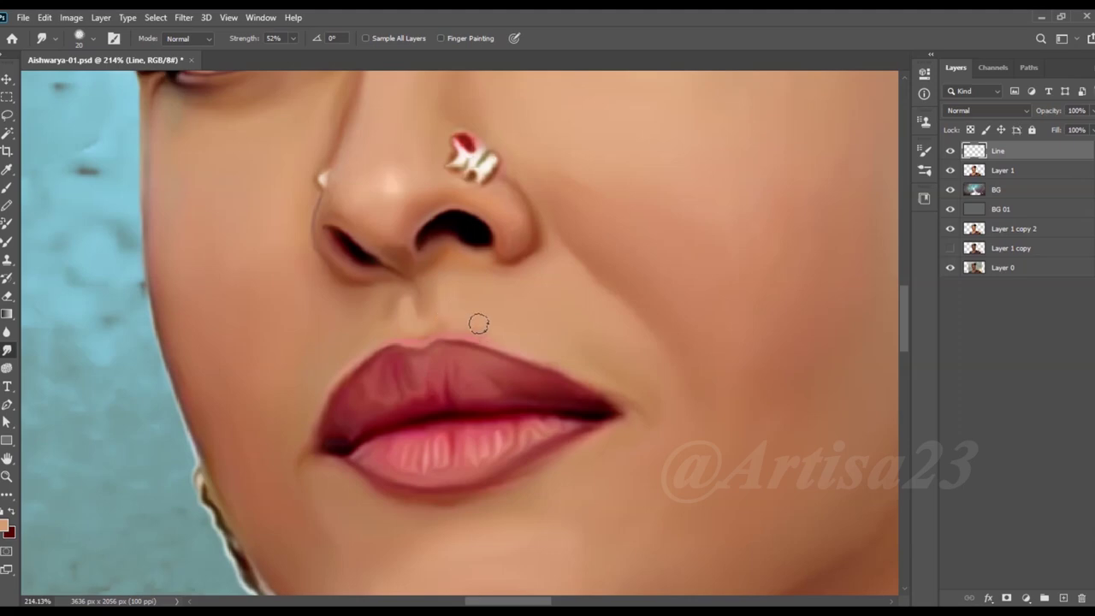
scroll(381, 412, down, 3)
scroll(402, 427, up, 1)
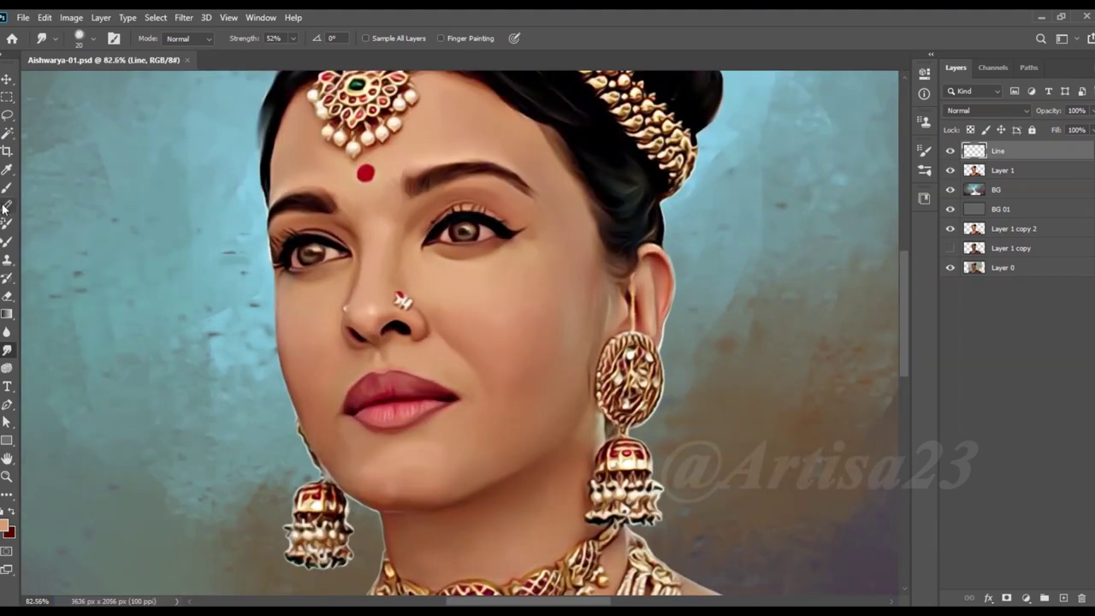
Step: Dab a light highlight on the chin with a slightly smaller brush and smudge it
key(b)
scroll(419, 454, up, 1)
scroll(430, 473, up, 1)
key(bracketleft)
click(400, 466)
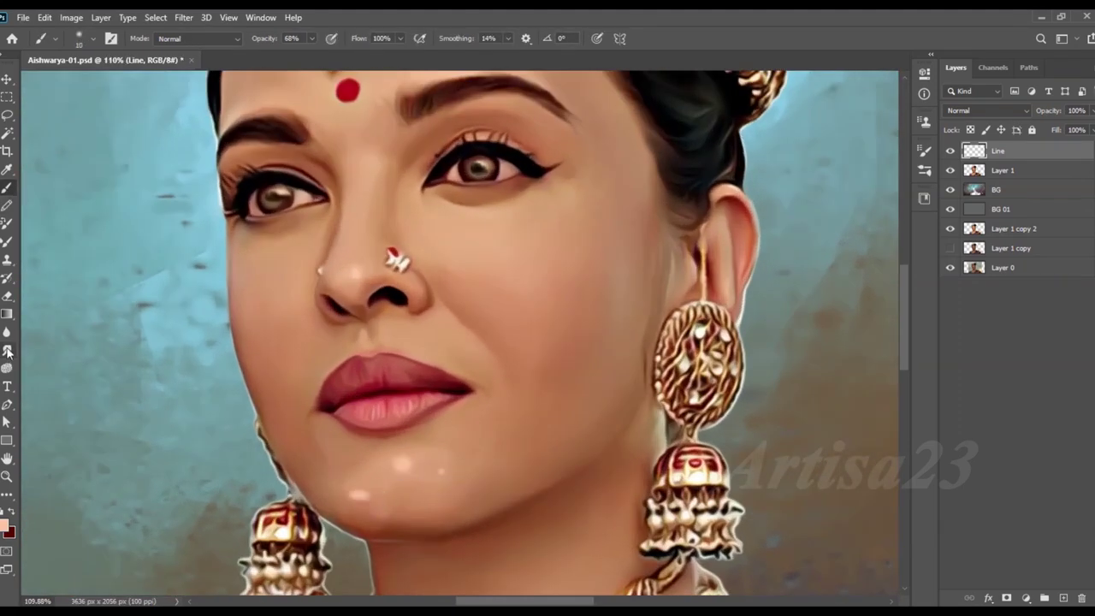
click(7, 351)
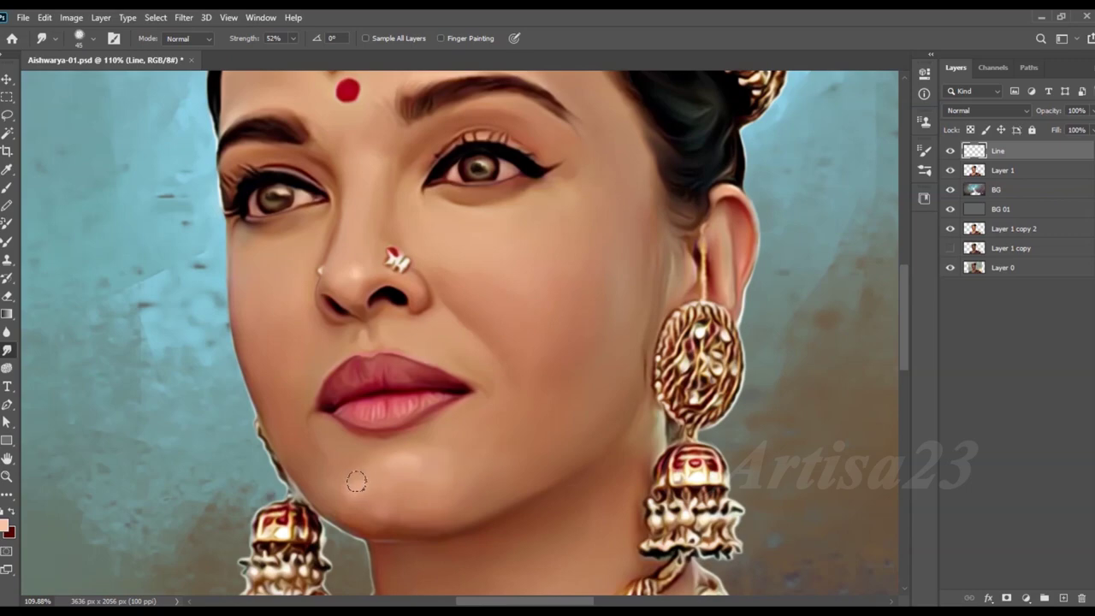
Step: Dab a light highlight on the right cheek and blend it into the skin with Smudge
key(b)
scroll(462, 282, up, 1)
click(466, 272)
scroll(428, 248, up, 2)
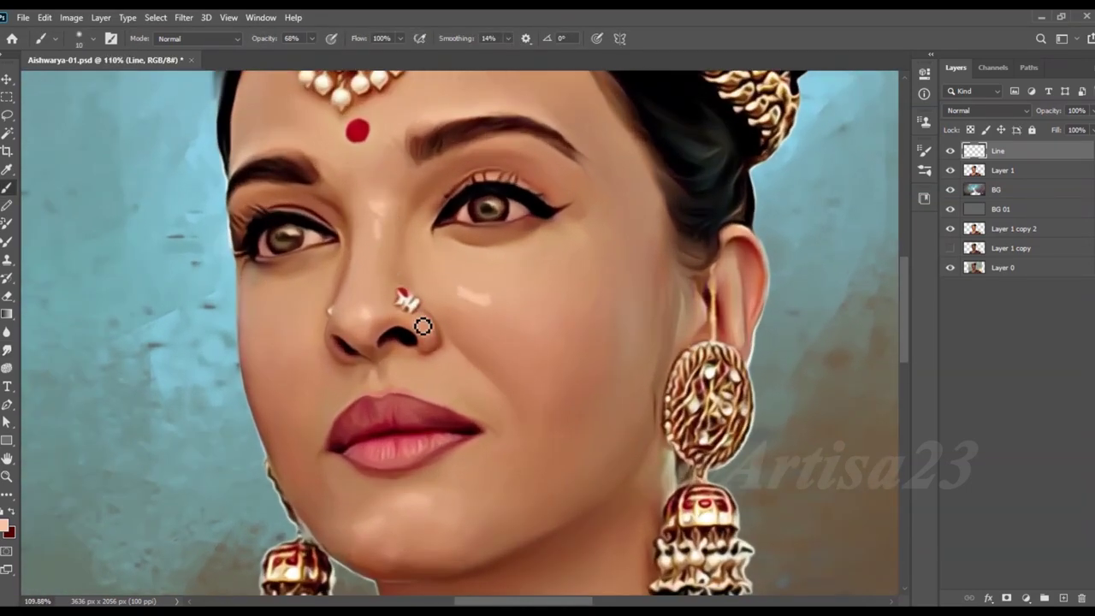
scroll(422, 326, down, 2)
click(7, 351)
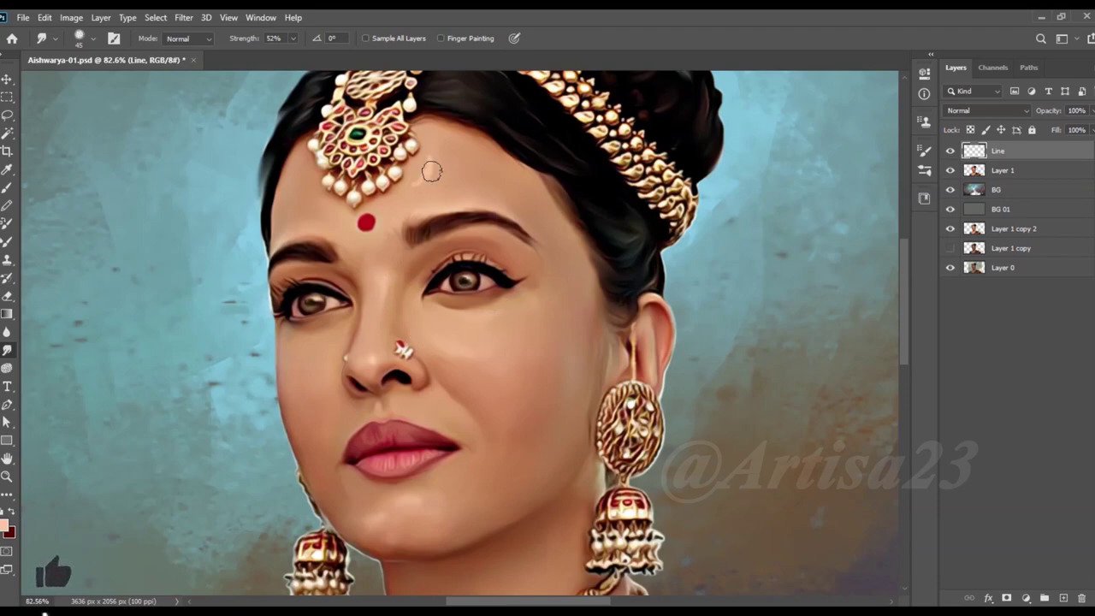
scroll(489, 317, down, 2)
scroll(456, 457, up, 2)
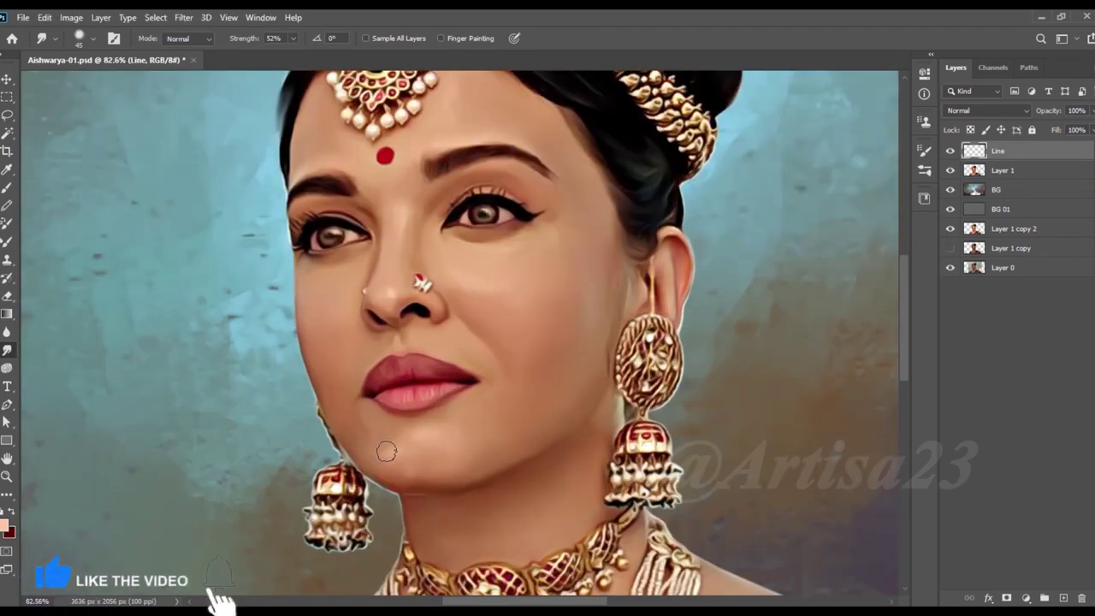
scroll(386, 452, down, 1)
key(alt+bracketleft)
scroll(449, 410, up, 3)
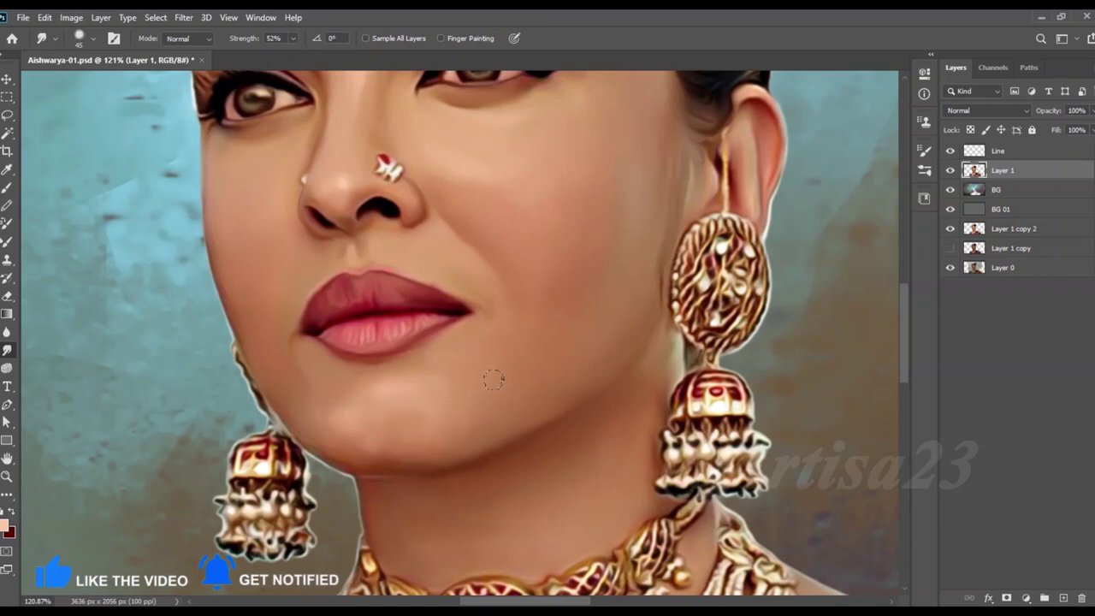
Step: Lower Smudge strength to 30%, blend the chin skin on Layer 1, then return to the Line layer
scroll(551, 264, up, 1)
scroll(477, 339, down, 1)
key(4)
key(3)
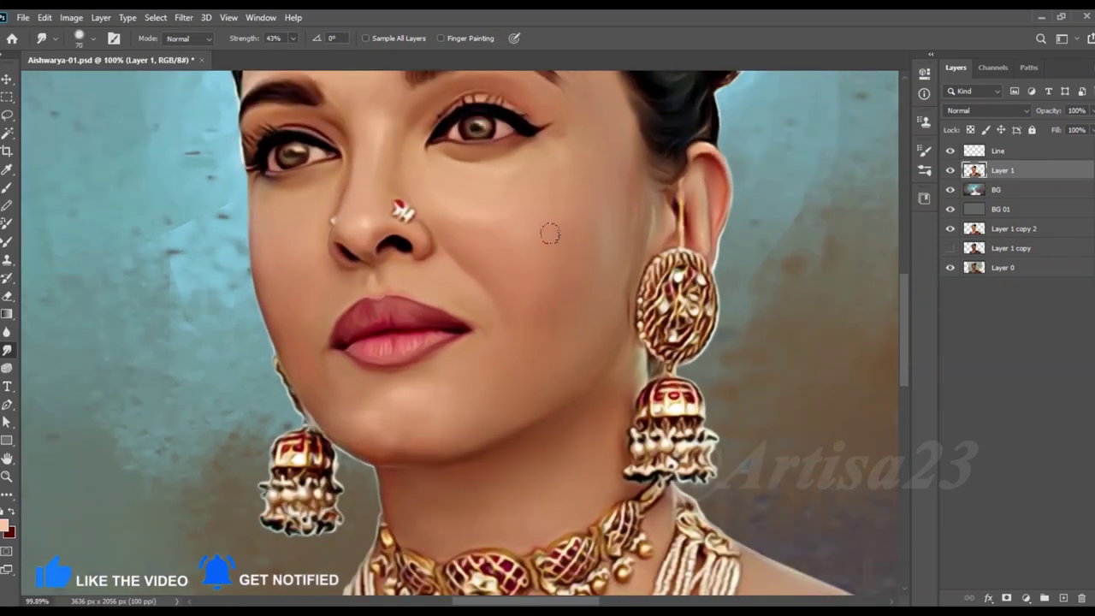
drag(293, 38, 284, 57)
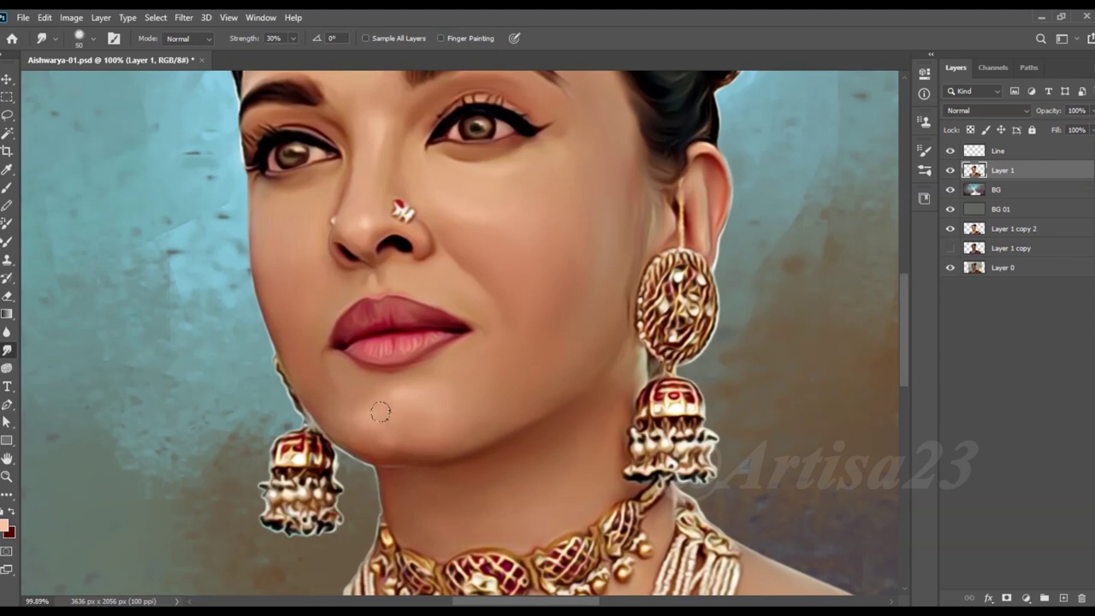
key(alt+bracketright)
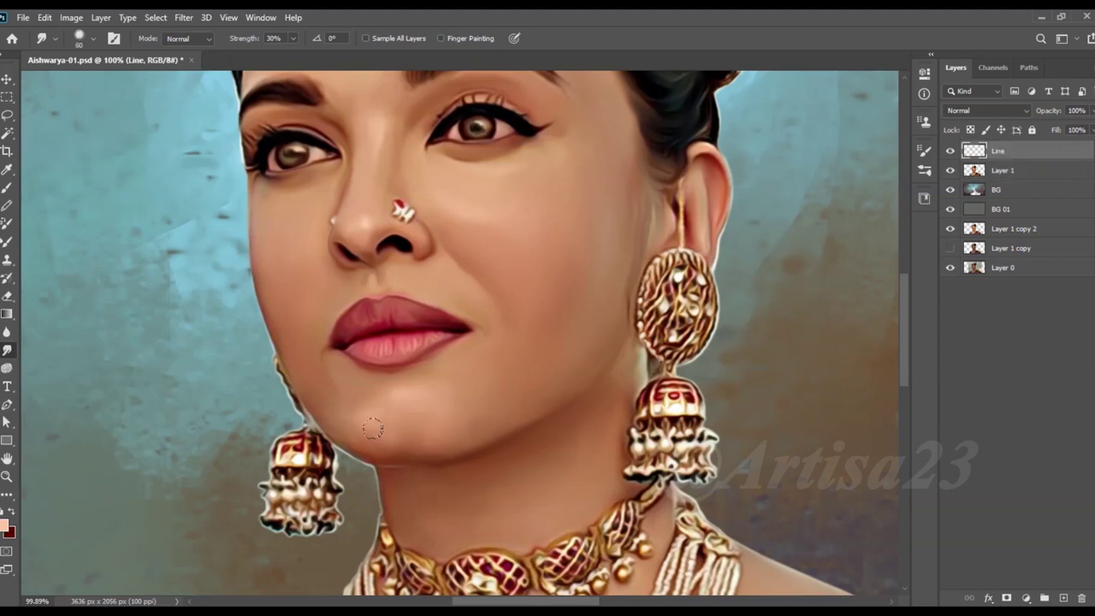
key(alt+bracketleft)
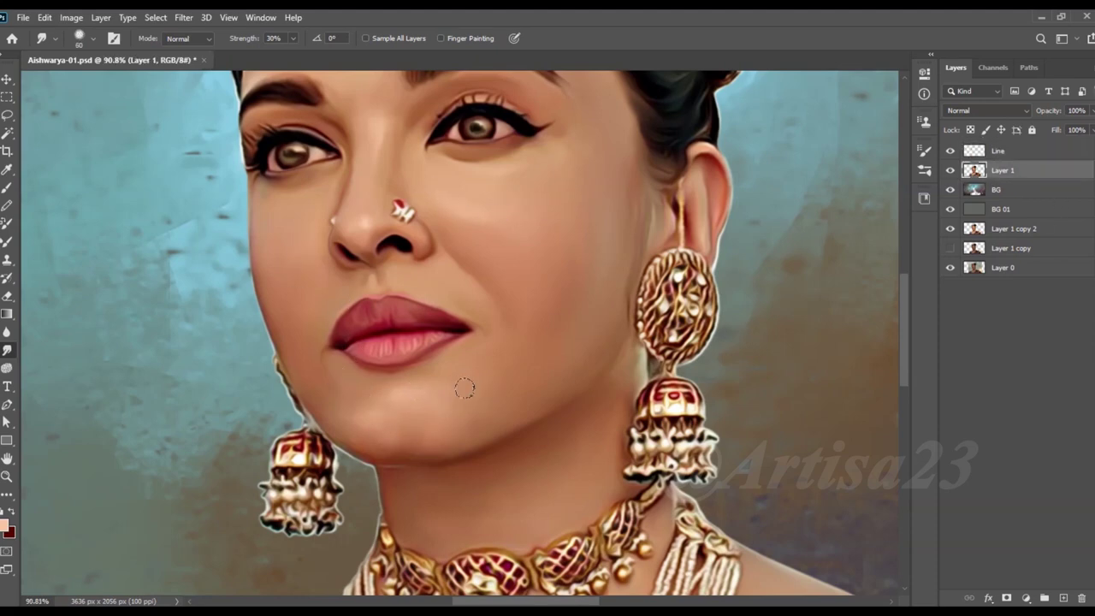
scroll(462, 388, up, 3)
scroll(463, 388, left, 2)
key(alt+bracketright)
scroll(520, 351, down, 2)
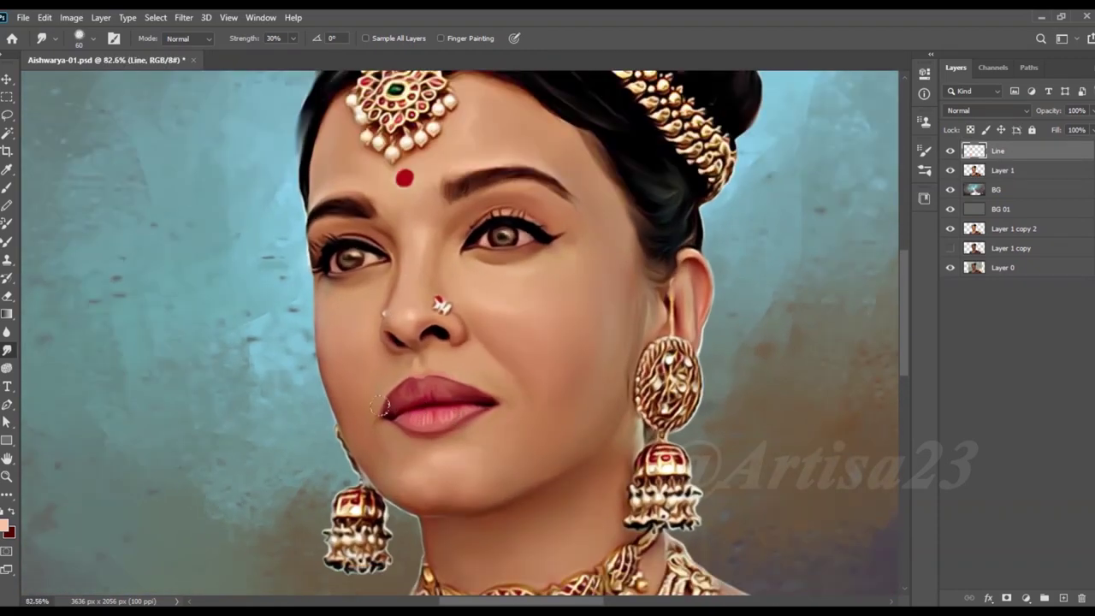
Step: Paint a thin dark contour line along the right side of the jaw
key(b)
scroll(378, 340, up, 3)
key(r)
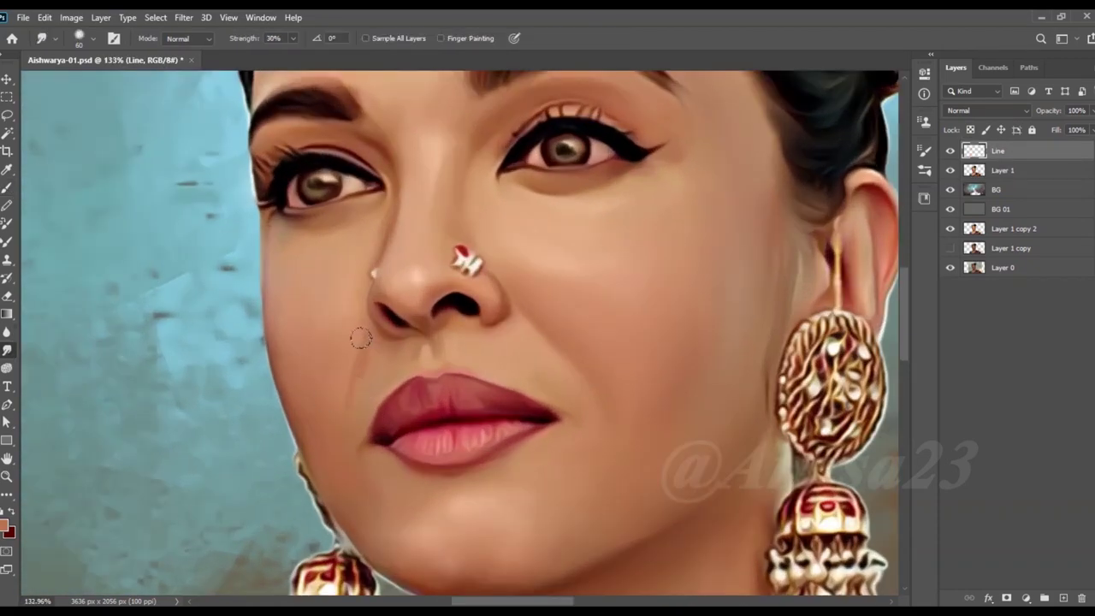
scroll(364, 338, down, 2)
scroll(411, 368, down, 1)
scroll(420, 377, down, 2)
key(b)
scroll(445, 445, up, 3)
scroll(445, 445, up, 2)
alt+click(433, 458)
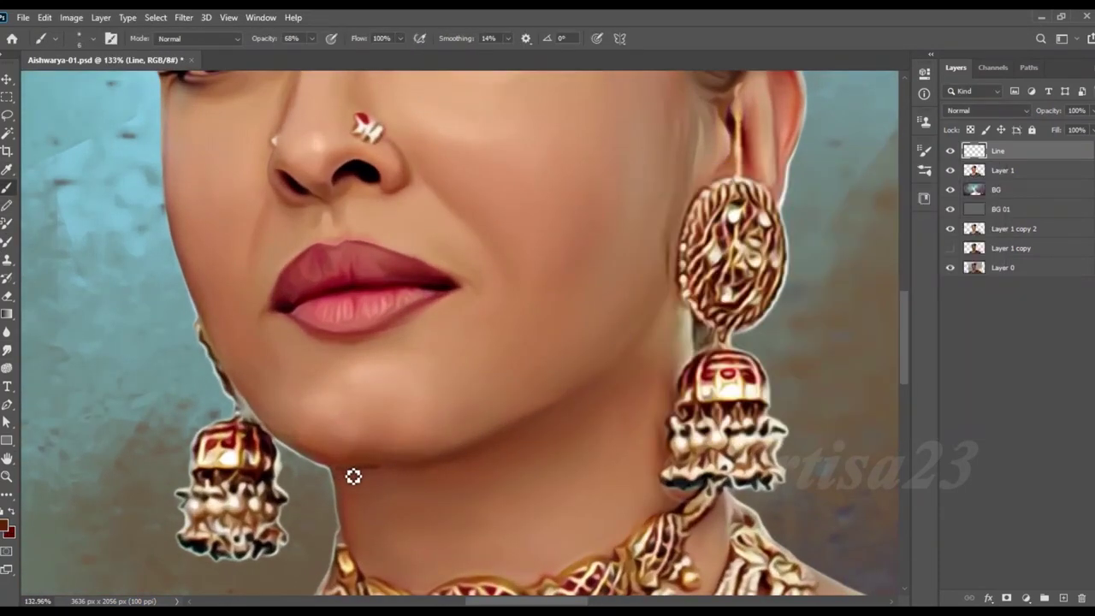
drag(477, 459, 625, 370)
Step: Blend the jaw line softly into the skin with Smudge at 51% strength
key(r)
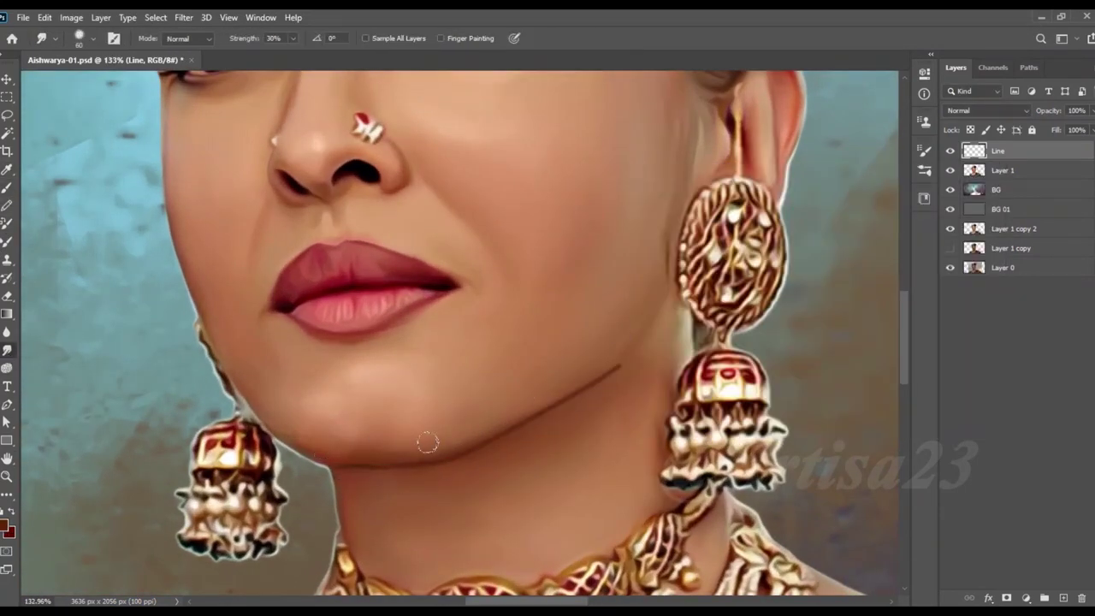
click(590, 358)
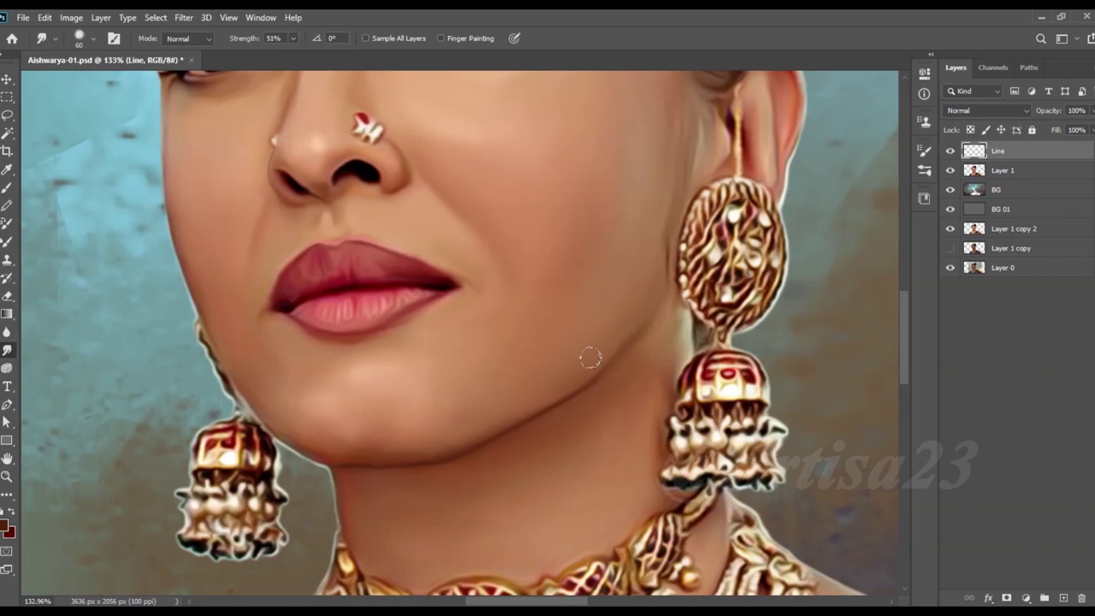
scroll(440, 435, down, 5)
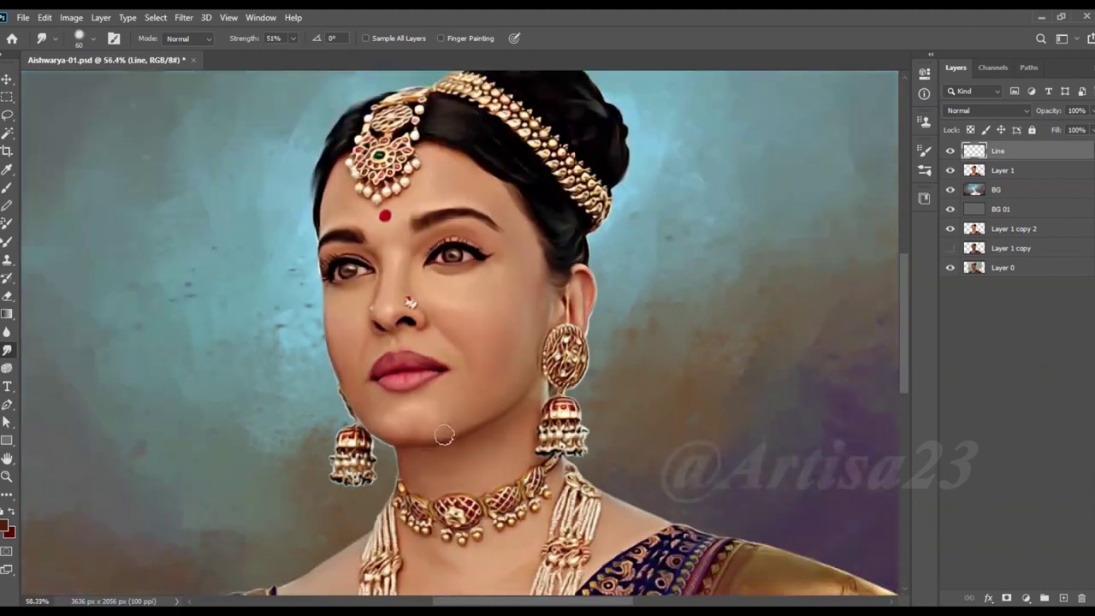
scroll(440, 436, up, 2)
scroll(557, 386, up, 3)
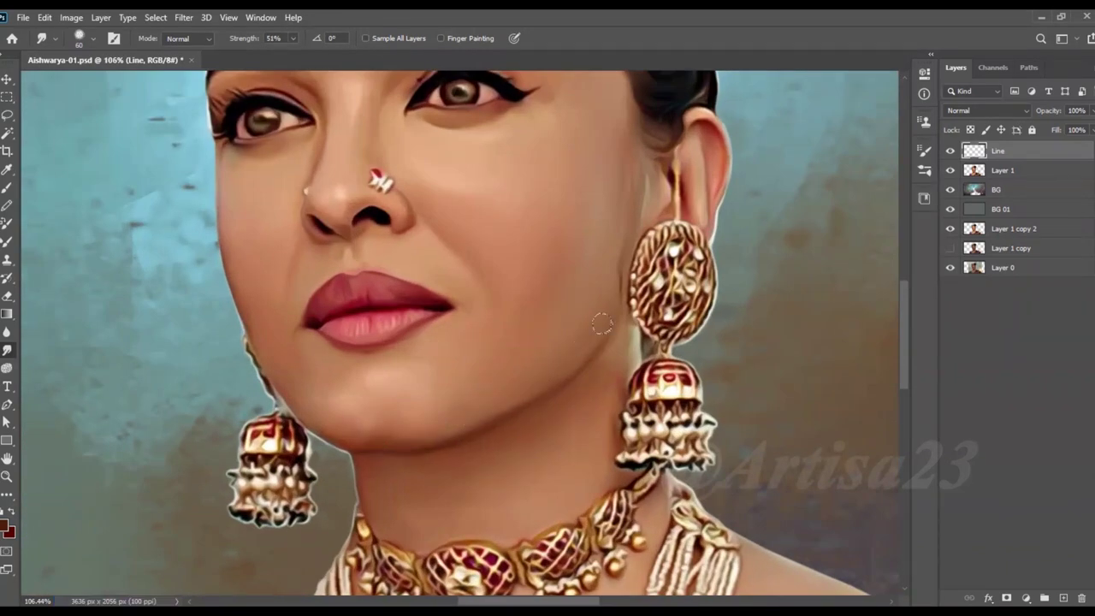
scroll(602, 323, down, 4)
scroll(567, 305, up, 4)
scroll(459, 320, up, 1)
Step: Paint a gold highlight on the earring hook, a dark ear rim line and red inner-ear tones
key(b)
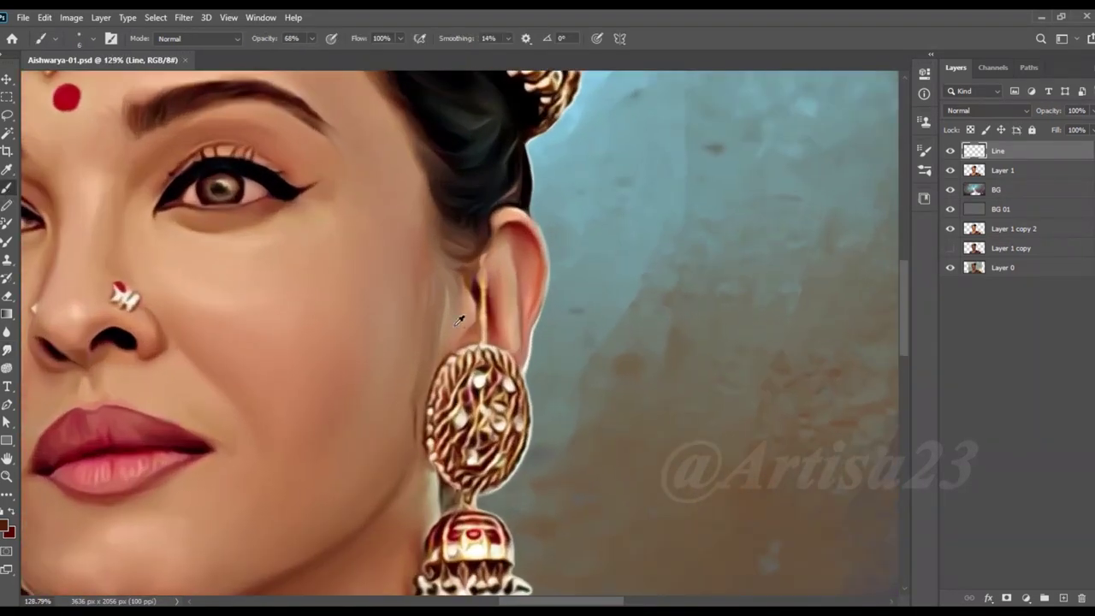
scroll(486, 317, up, 3)
drag(481, 336, 483, 350)
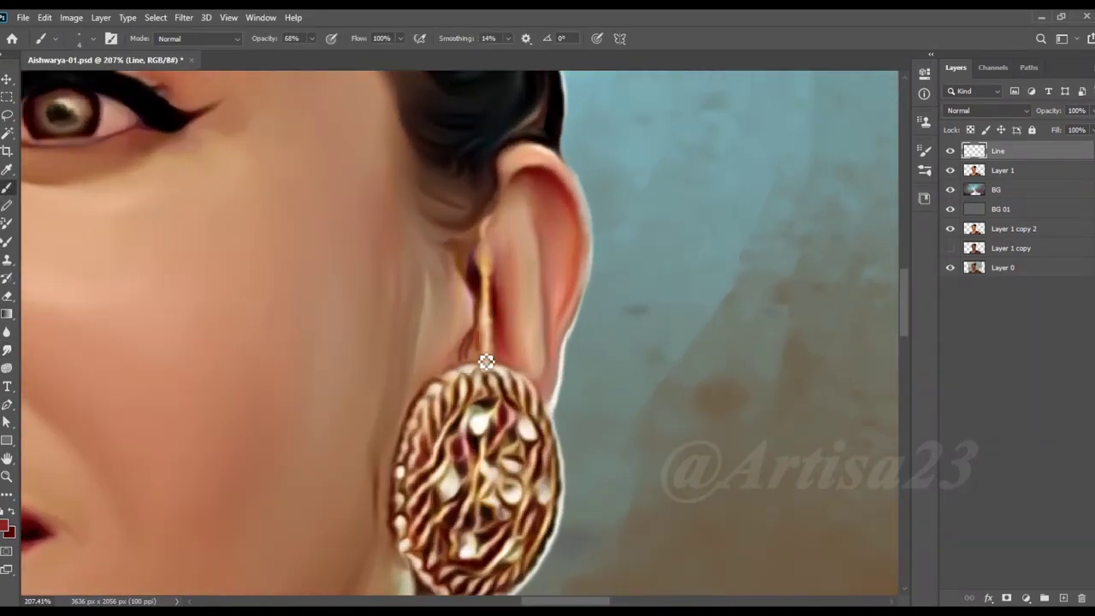
scroll(486, 361, down, 3)
scroll(493, 269, up, 3)
mouse_move(563, 310)
mouse_down()
mouse_move(537, 401)
mouse_move(511, 293)
mouse_up()
mouse_move(484, 351)
mouse_down()
mouse_move(469, 274)
mouse_move(524, 370)
mouse_up()
Step: Smudge the red ear strokes into the surrounding skin
click(7, 350)
drag(554, 303, 530, 386)
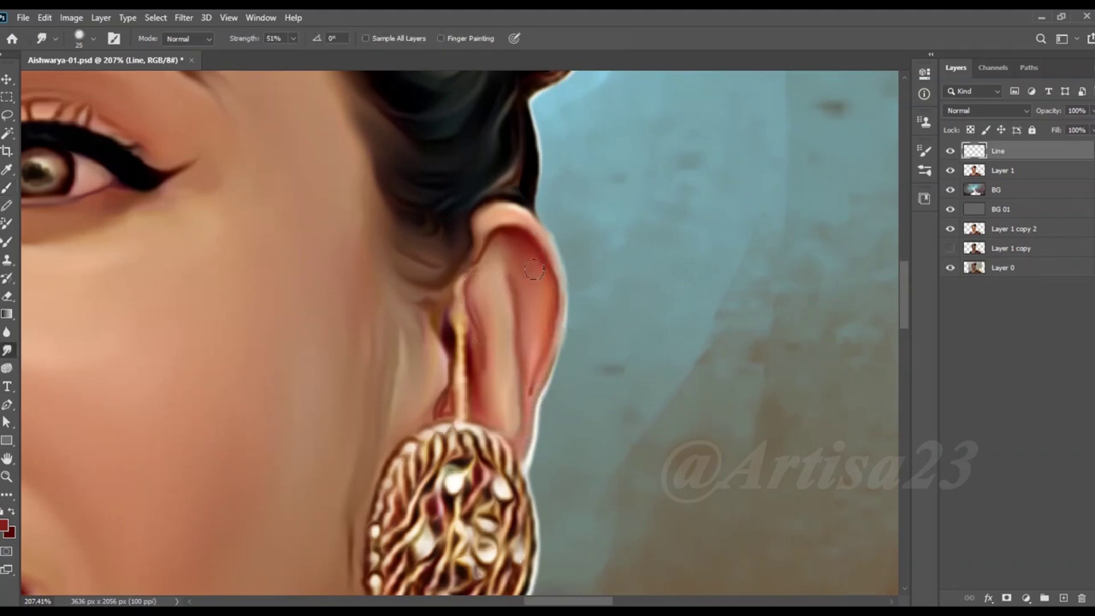
scroll(476, 319, down, 2)
scroll(475, 319, down, 2)
scroll(485, 286, down, 1)
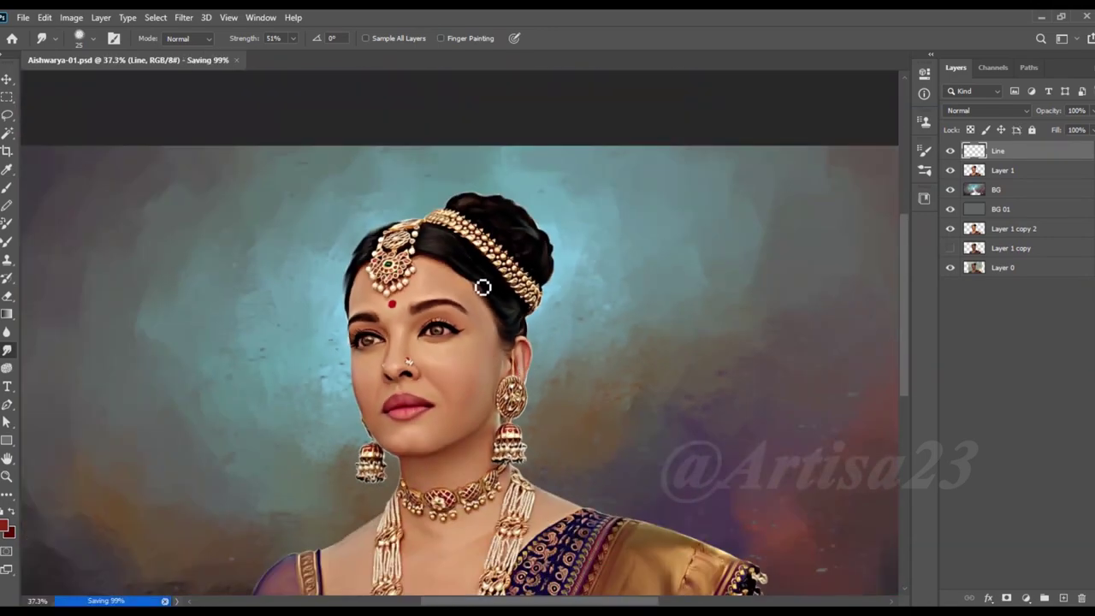
Step: Paint a pearl strand hanging below the long necklace and save the document
scroll(408, 529, up, 2)
scroll(420, 513, up, 1)
key(b)
scroll(435, 505, up, 1)
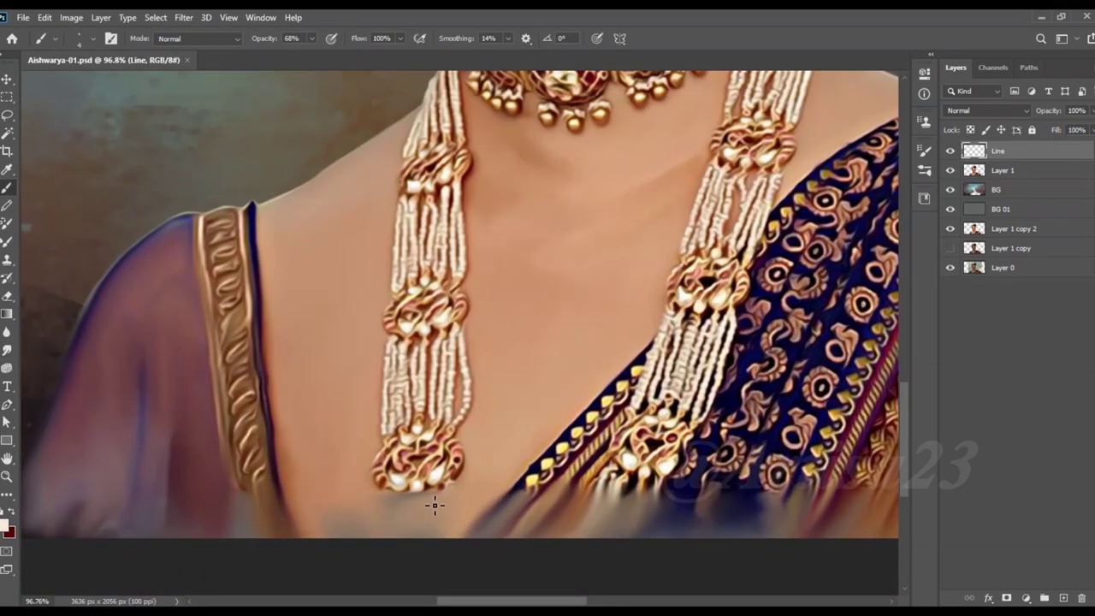
drag(416, 496, 412, 536)
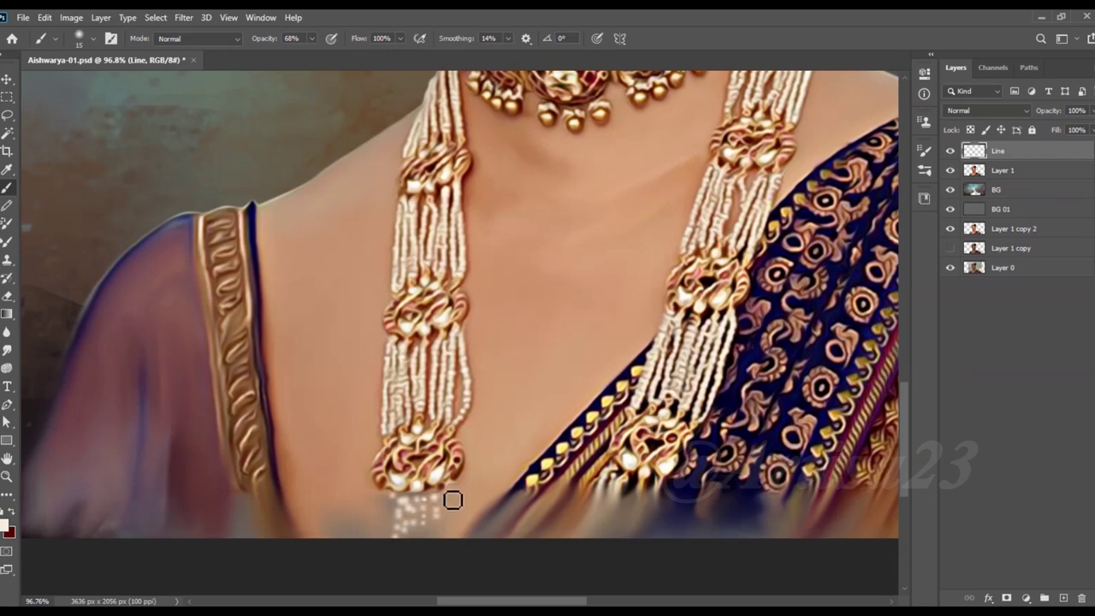
scroll(496, 522, down, 1)
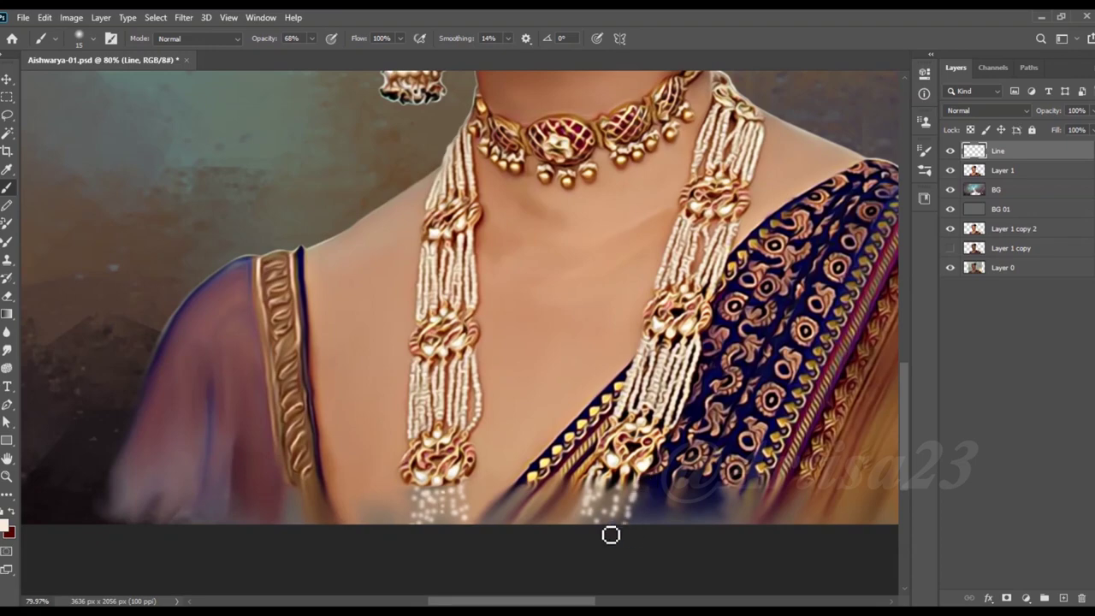
scroll(599, 497, down, 2)
scroll(513, 402, up, 3)
key(ctrl+s)
Step: Trace dark outlines along the left and right edges of the necklace strands
scroll(494, 383, up, 1)
scroll(496, 385, up, 1)
scroll(495, 389, up, 1)
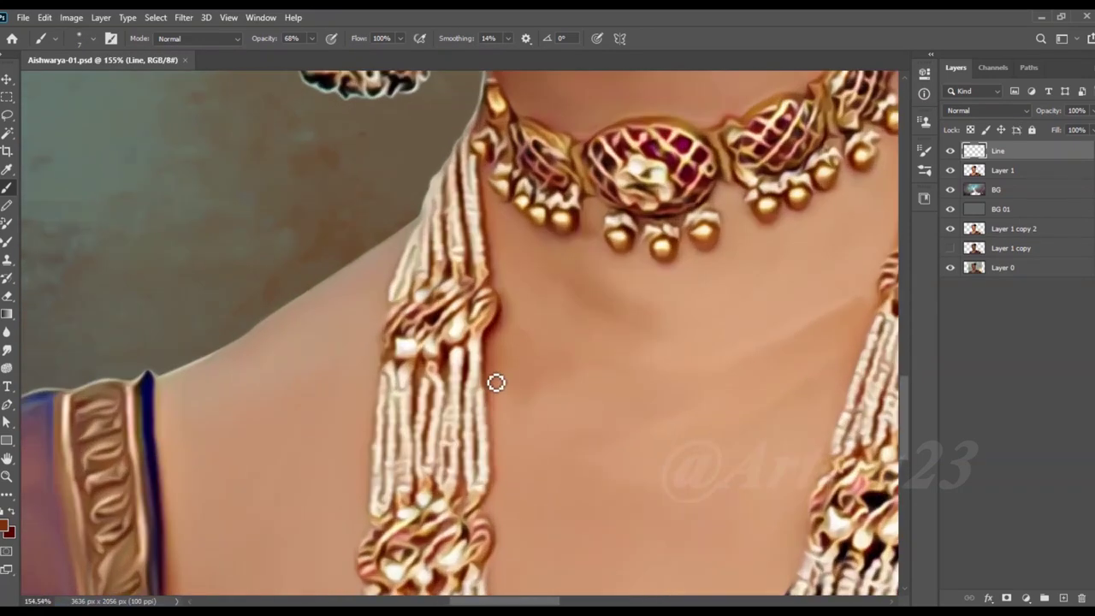
scroll(500, 505, down, 3)
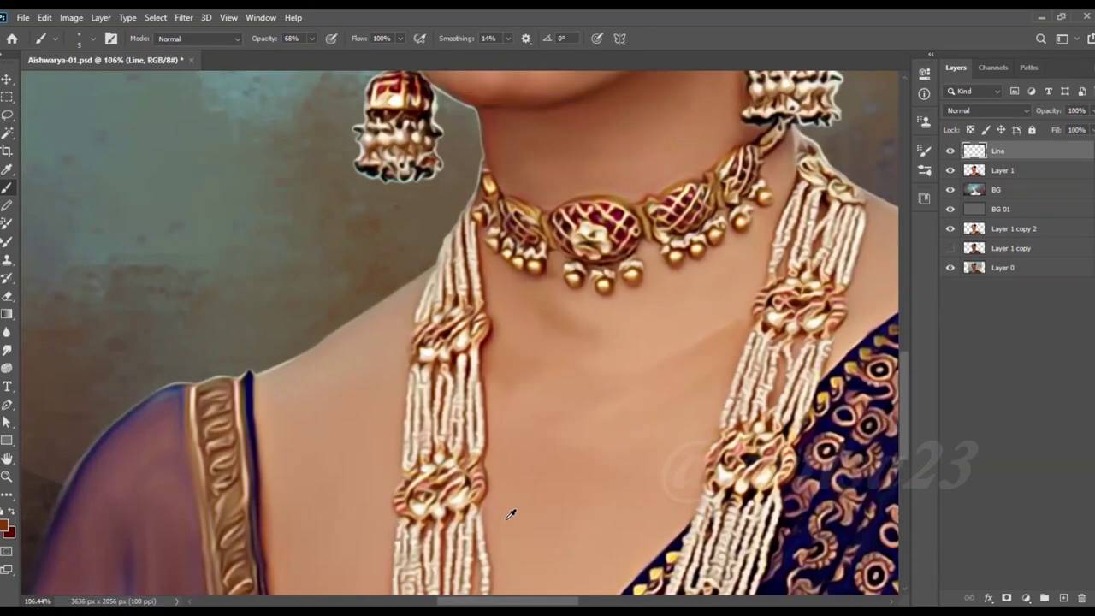
scroll(497, 509, up, 2)
scroll(486, 480, down, 1)
scroll(489, 442, up, 3)
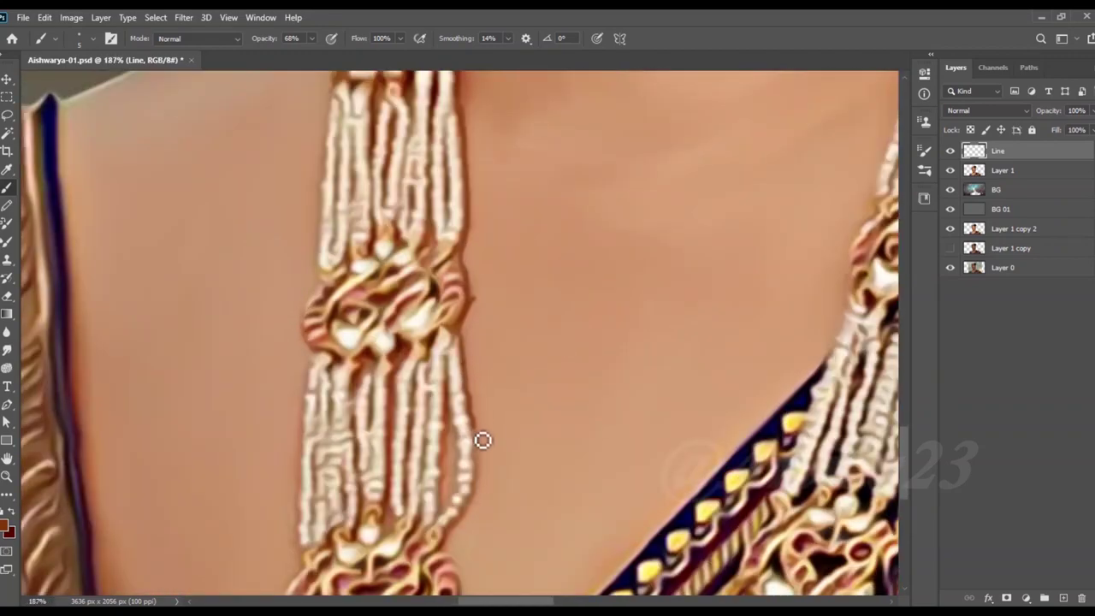
scroll(467, 430, down, 2)
scroll(467, 431, down, 1)
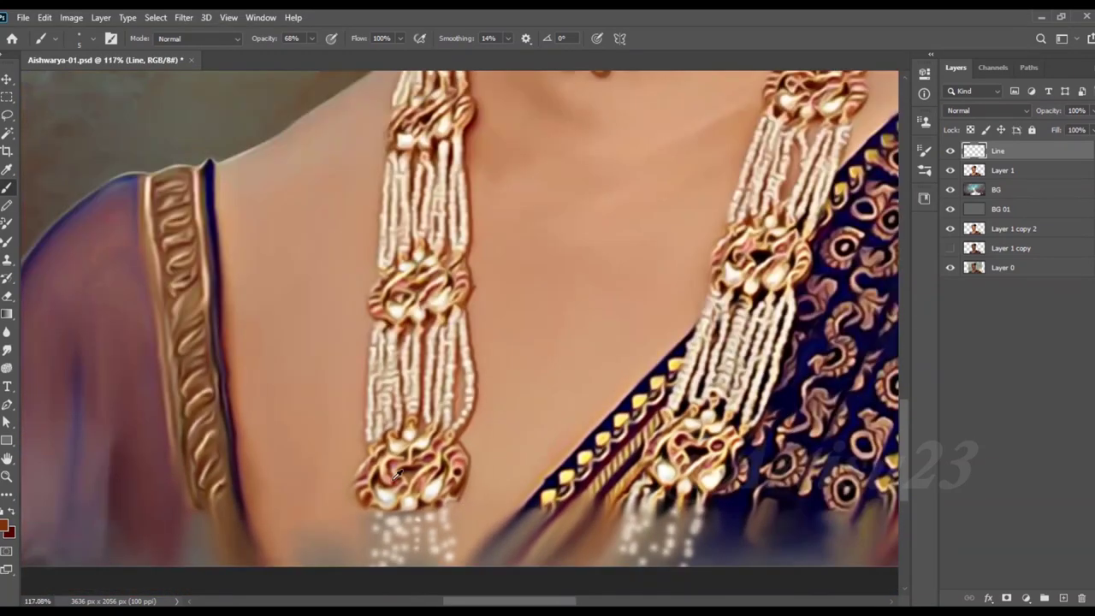
scroll(350, 474, up, 2)
drag(366, 439, 372, 272)
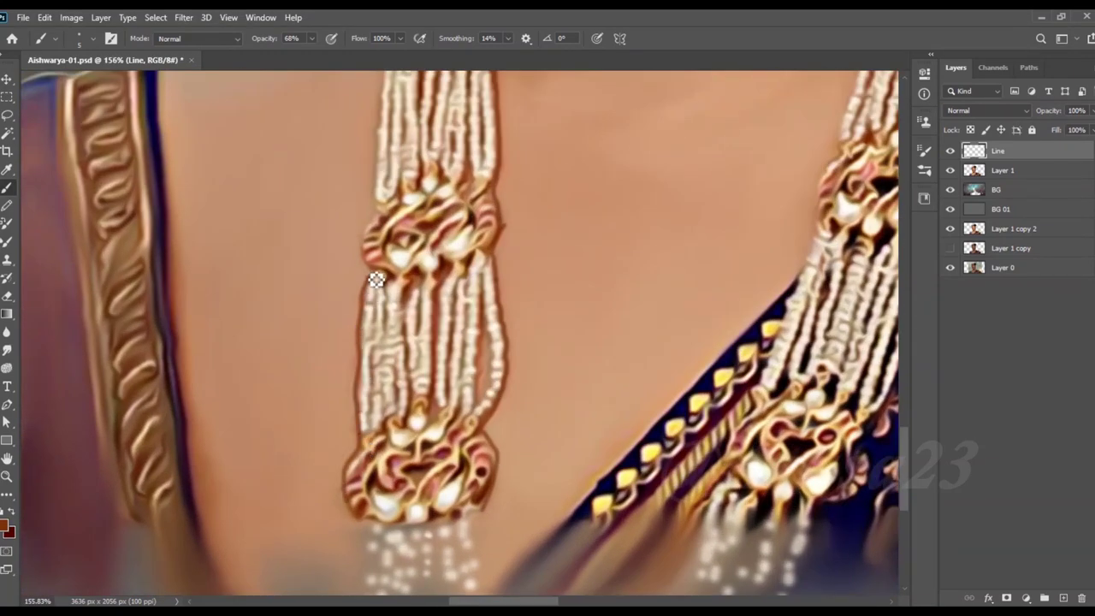
scroll(371, 272, down, 3)
scroll(665, 198, up, 3)
mouse_move(665, 198)
mouse_down()
mouse_move(601, 423)
mouse_move(575, 476)
mouse_up()
Step: Outline the choker's upper edge and draw a dark line under its pearl cluster
scroll(623, 367, down, 3)
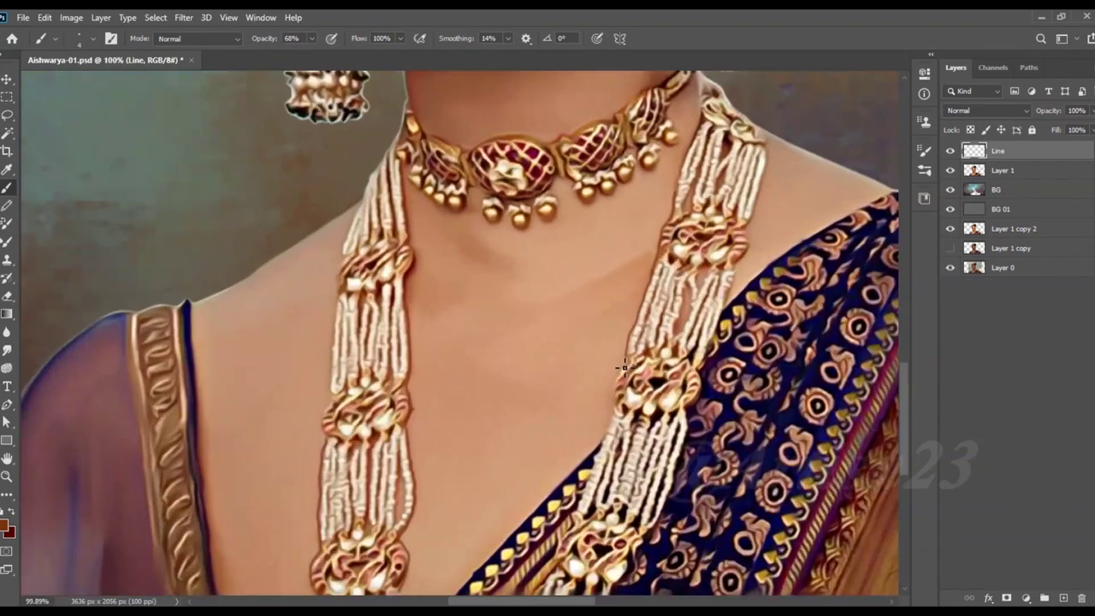
scroll(616, 419, down, 2)
scroll(726, 191, up, 5)
mouse_move(691, 215)
mouse_down()
mouse_move(626, 269)
mouse_move(531, 303)
mouse_move(435, 306)
mouse_move(316, 339)
mouse_move(328, 333)
mouse_up()
scroll(476, 296, down, 2)
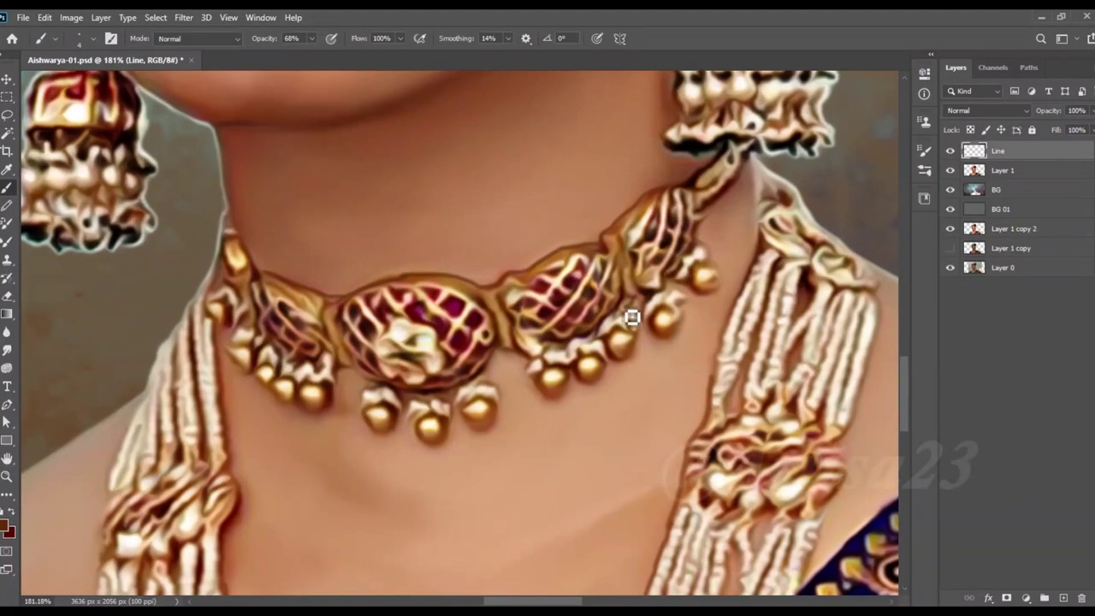
scroll(715, 258, up, 3)
scroll(716, 244, up, 3)
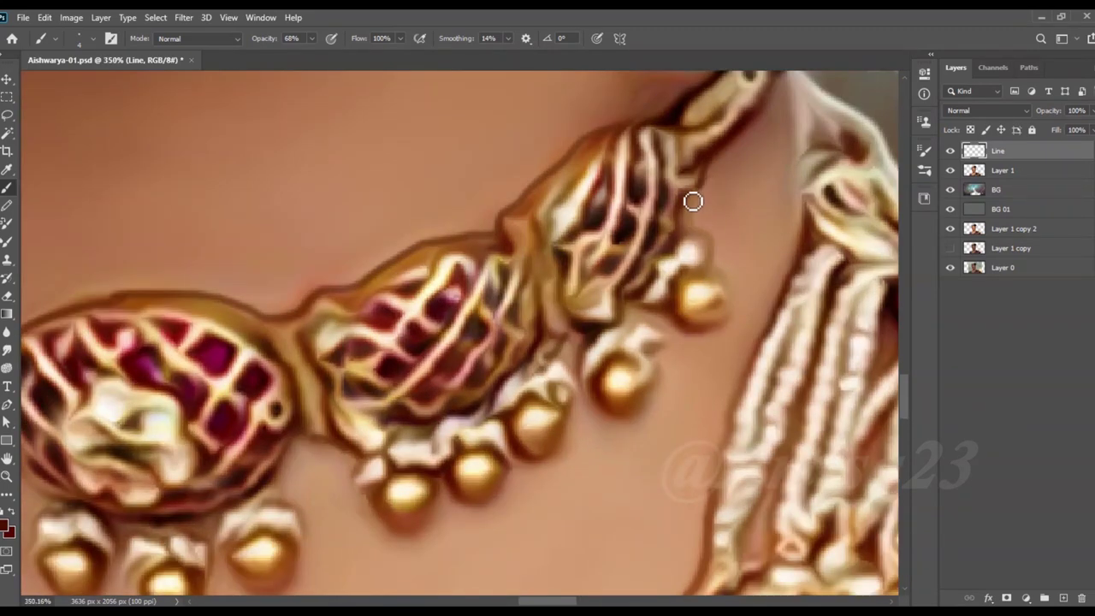
scroll(715, 272, down, 2)
scroll(664, 317, up, 2)
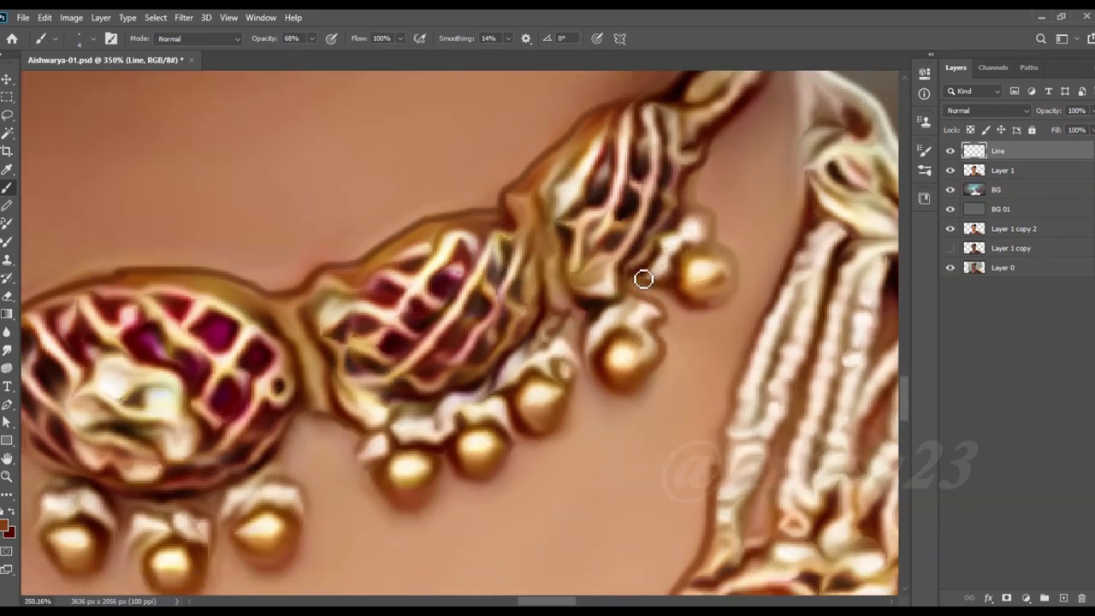
scroll(641, 282, up, 1)
mouse_move(580, 384)
mouse_down()
mouse_move(496, 420)
mouse_move(420, 433)
mouse_move(364, 369)
mouse_move(358, 452)
mouse_up()
scroll(294, 457, up, 1)
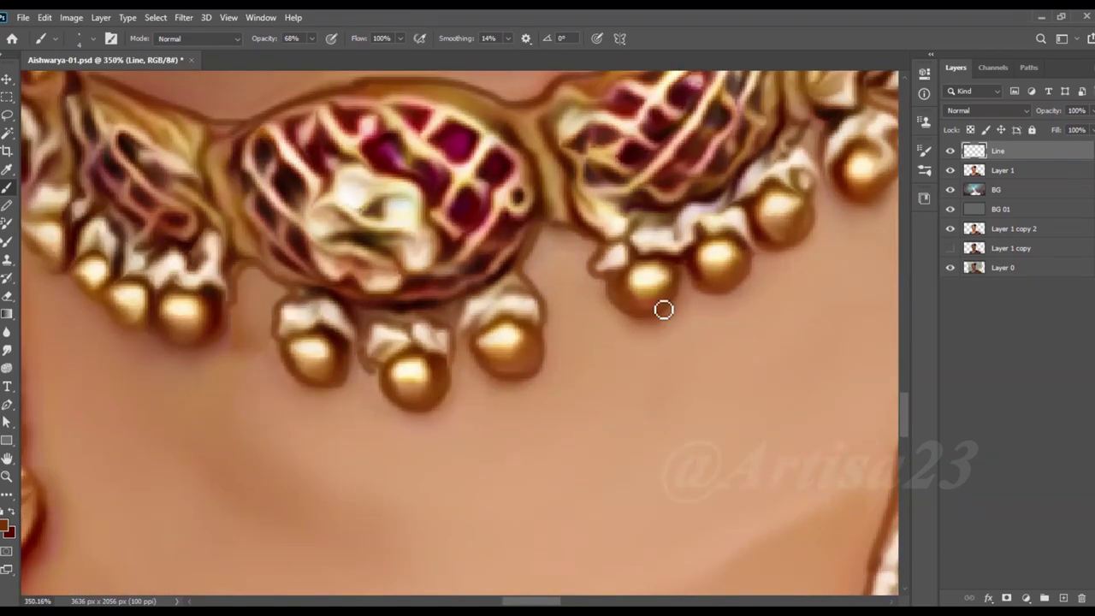
scroll(449, 315, down, 5)
scroll(449, 315, down, 3)
scroll(450, 315, down, 1)
scroll(484, 187, up, 4)
scroll(485, 188, up, 1)
scroll(484, 188, up, 2)
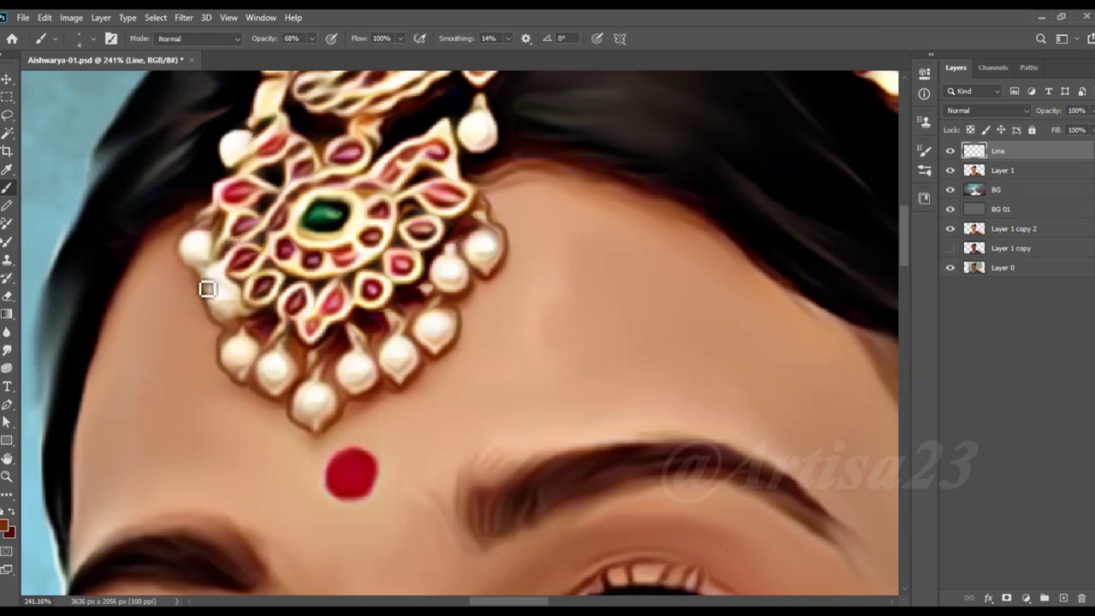
scroll(404, 287, down, 2)
scroll(404, 286, down, 3)
scroll(411, 273, down, 2)
scroll(445, 257, up, 2)
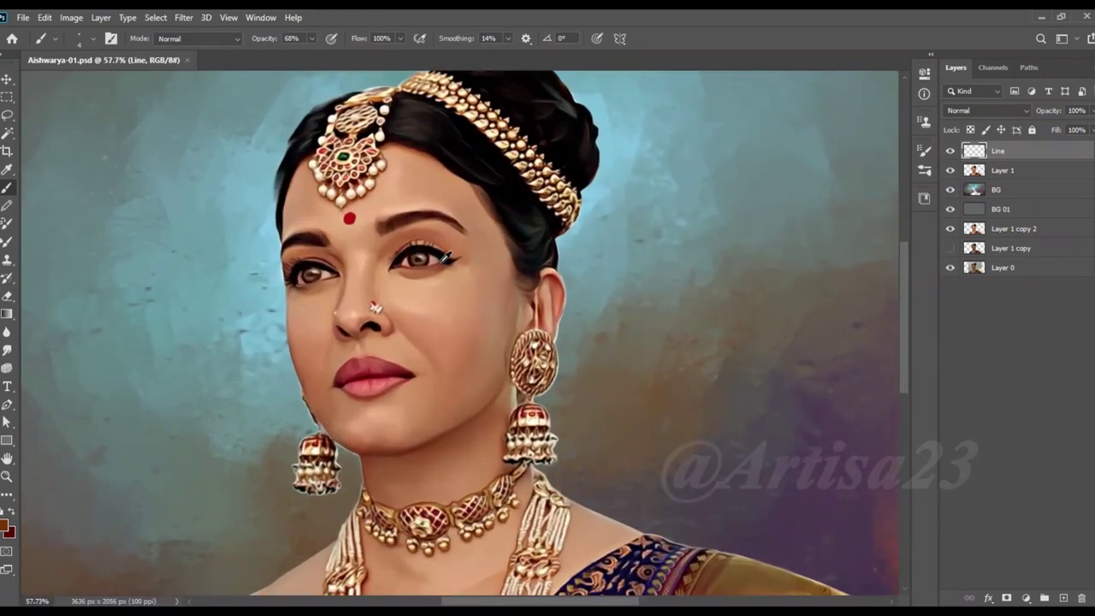
scroll(444, 255, down, 3)
scroll(449, 243, up, 1)
scroll(452, 231, up, 1)
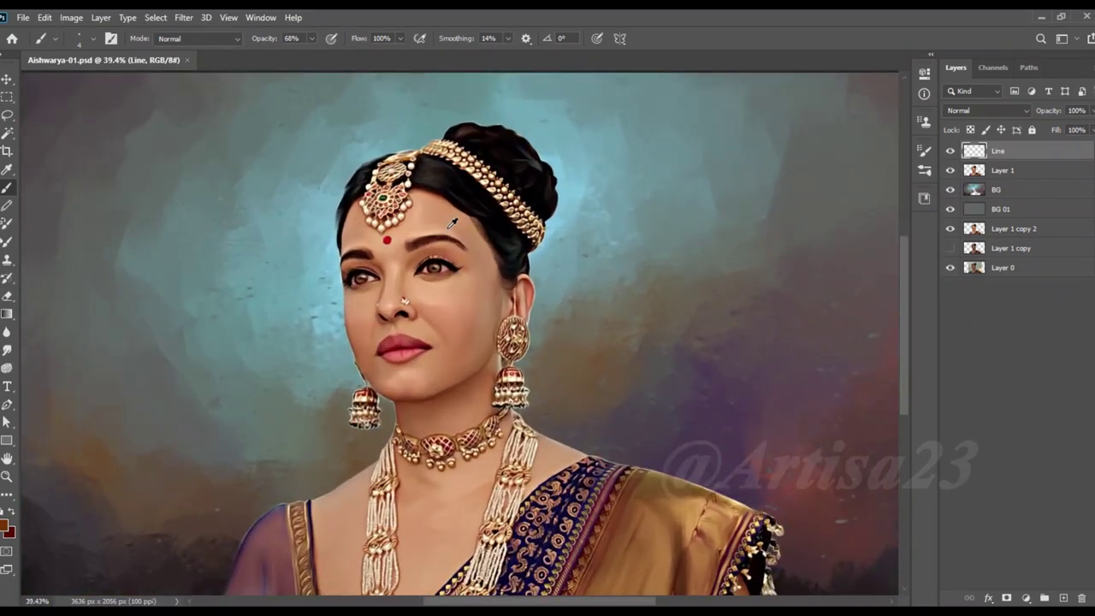
scroll(452, 223, up, 1)
scroll(452, 223, down, 2)
Step: Add a new empty layer named Hair 01
click(1064, 597)
text(Hair 01)
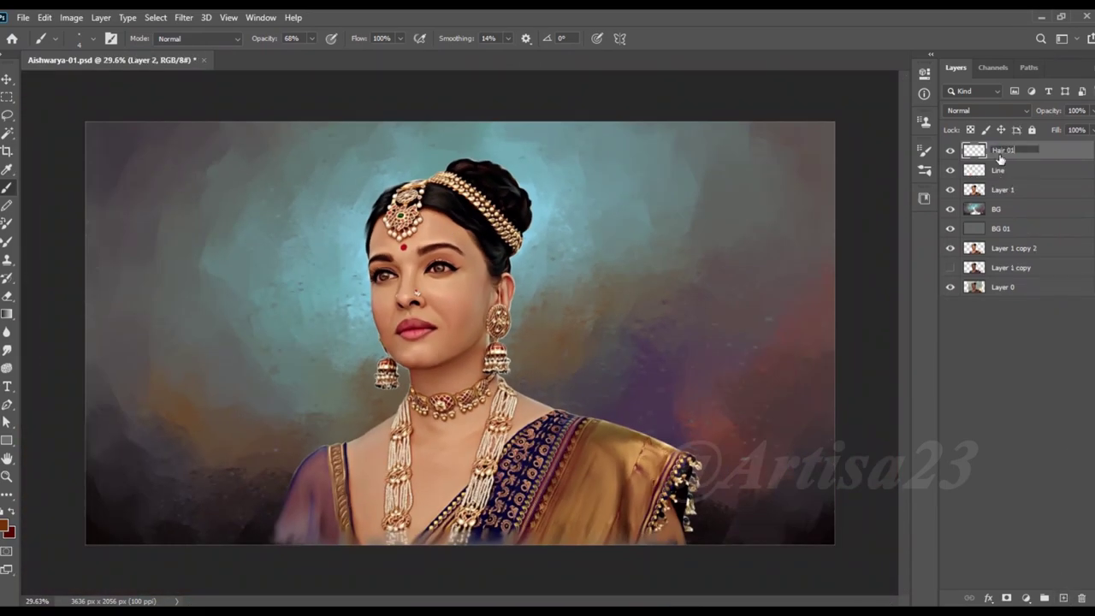
key(Return)
scroll(410, 257, up, 2)
scroll(411, 257, up, 1)
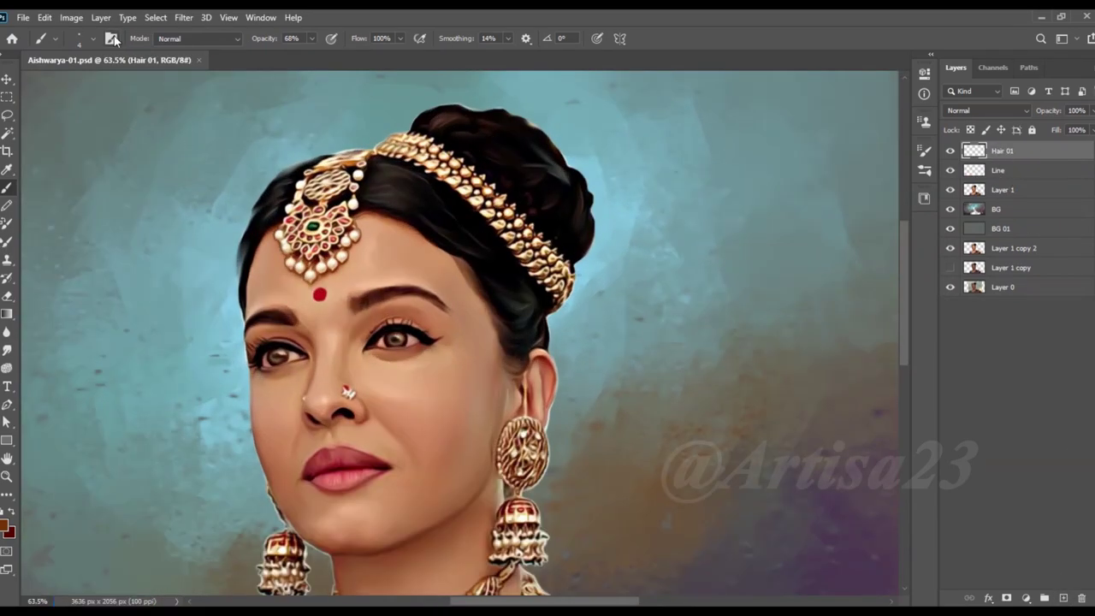
Step: Choose a hair strand brush from the brush presets
click(924, 152)
click(738, 145)
drag(905, 328, 910, 399)
click(724, 362)
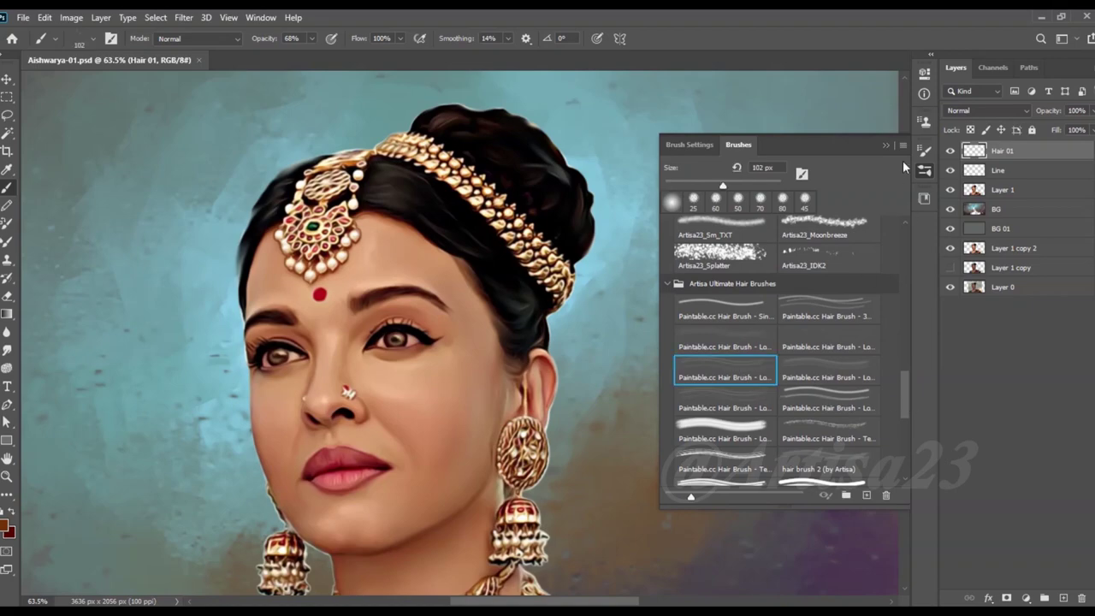
key(F5)
scroll(447, 199, up, 1)
scroll(359, 171, up, 1)
scroll(411, 205, up, 1)
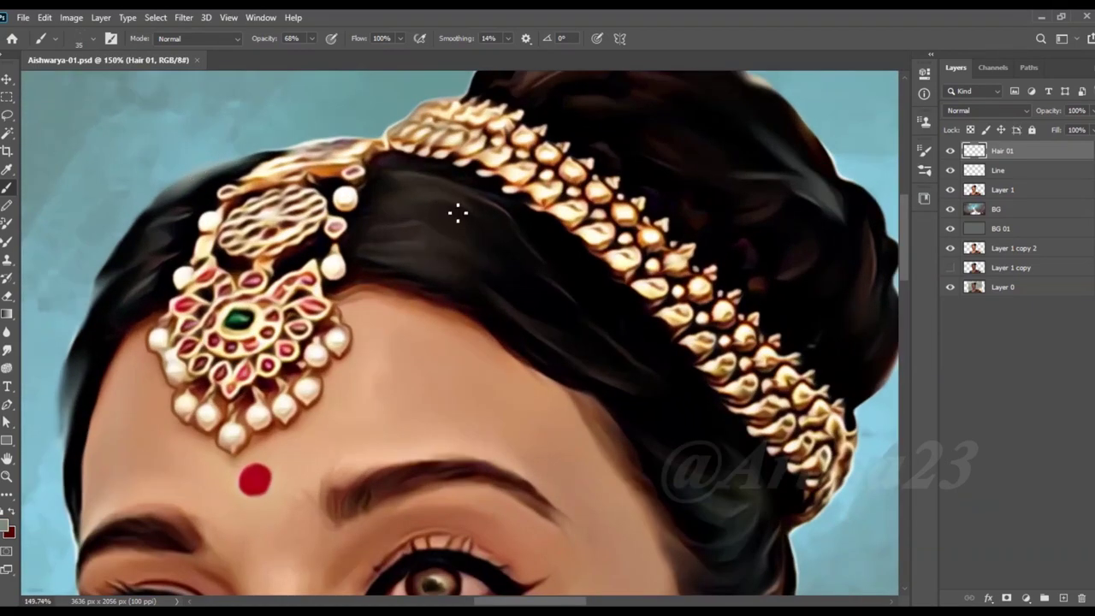
Step: Paint faint light strands through the hair, then add a new empty layer above Hair 01
drag(457, 213, 394, 230)
scroll(428, 244, up, 1)
scroll(480, 254, down, 1)
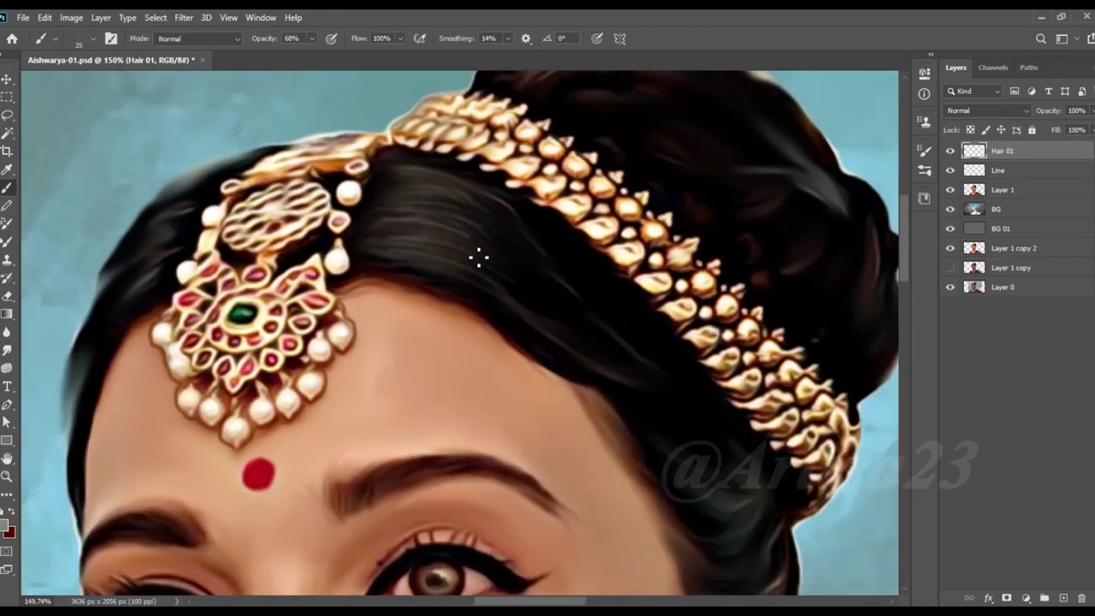
scroll(560, 264, down, 2)
scroll(334, 259, up, 1)
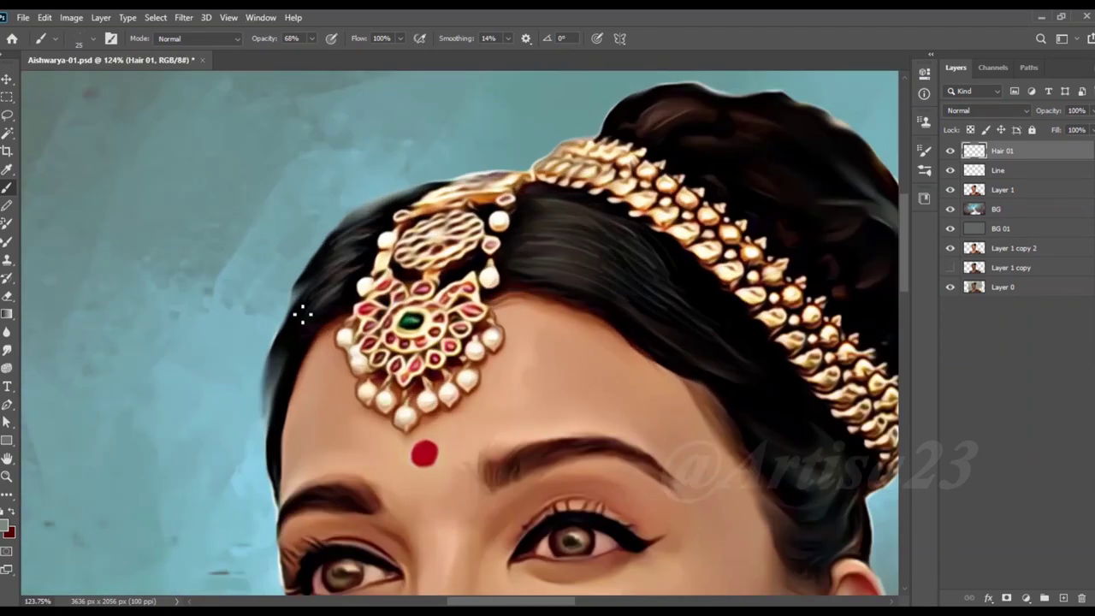
scroll(303, 315, down, 1)
scroll(605, 173, up, 1)
scroll(582, 183, down, 1)
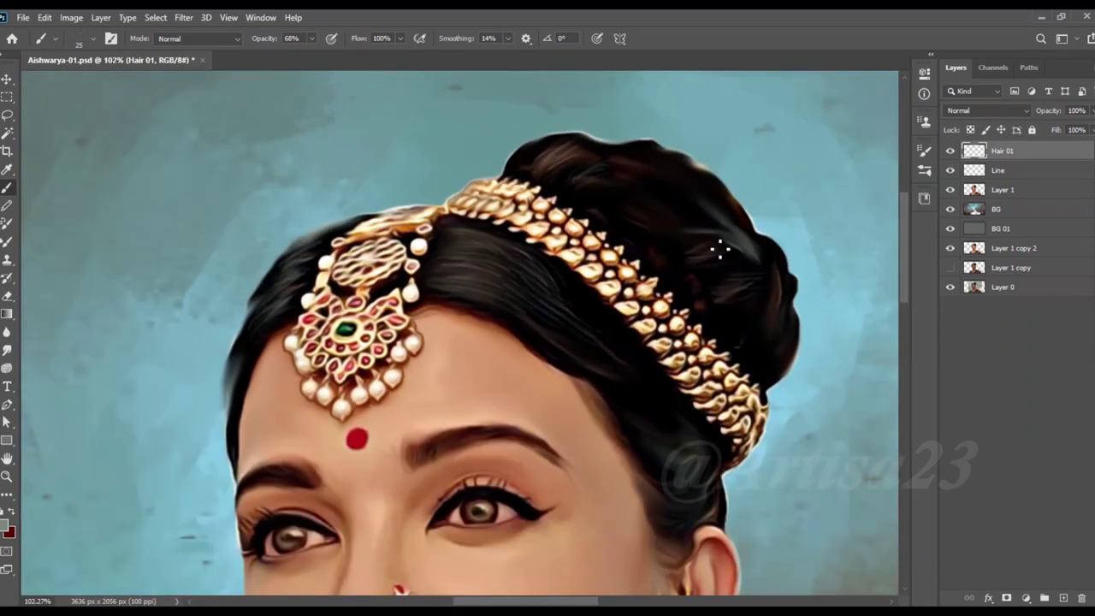
scroll(761, 287, up, 1)
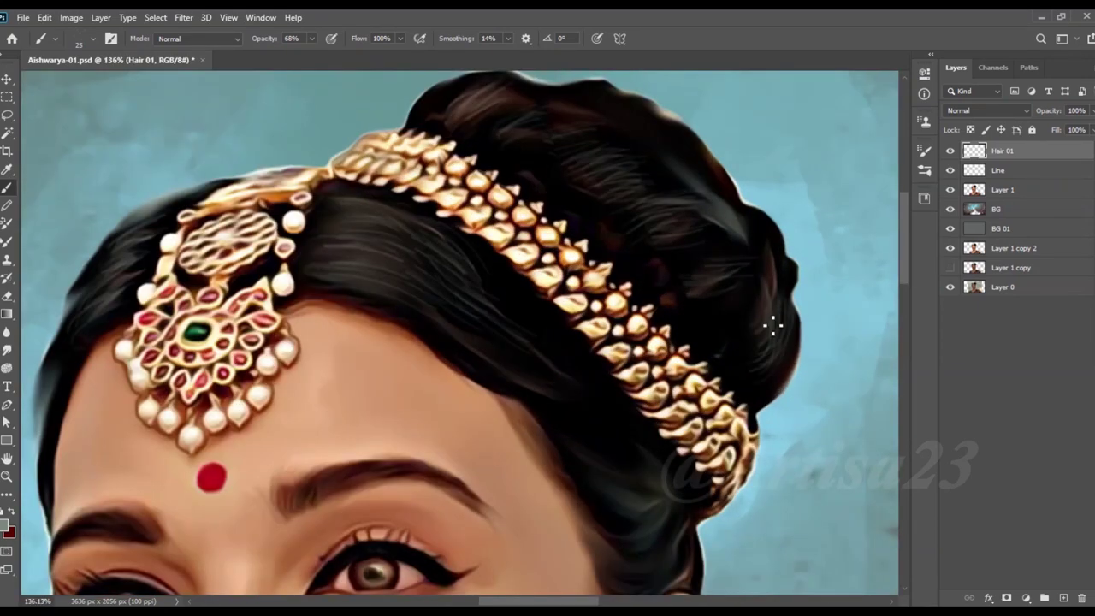
scroll(744, 325, down, 1)
scroll(633, 428, up, 1)
scroll(666, 467, down, 1)
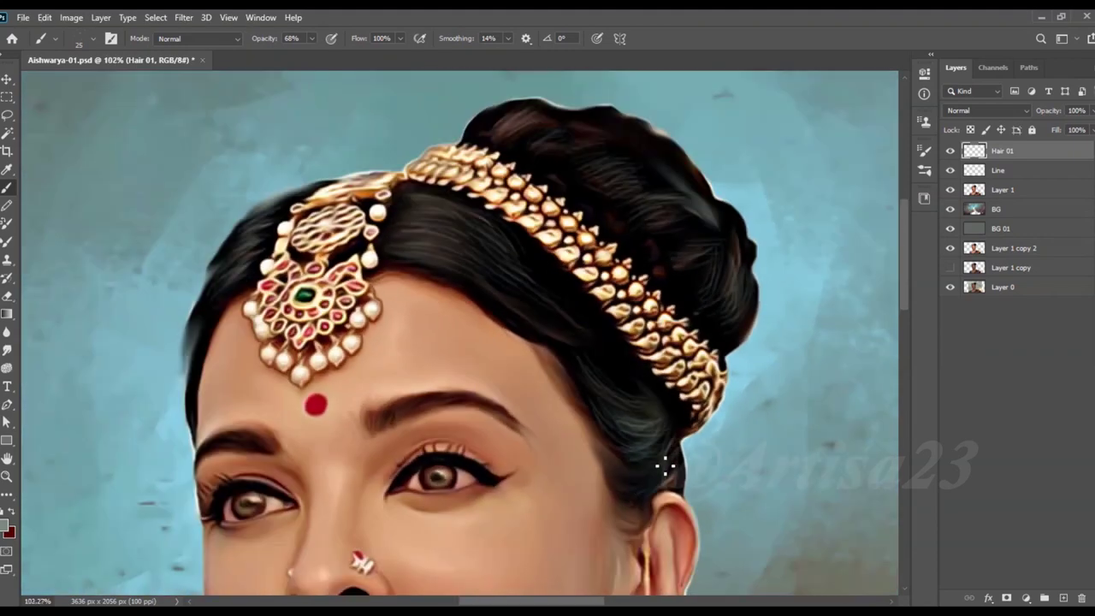
scroll(529, 297, up, 1)
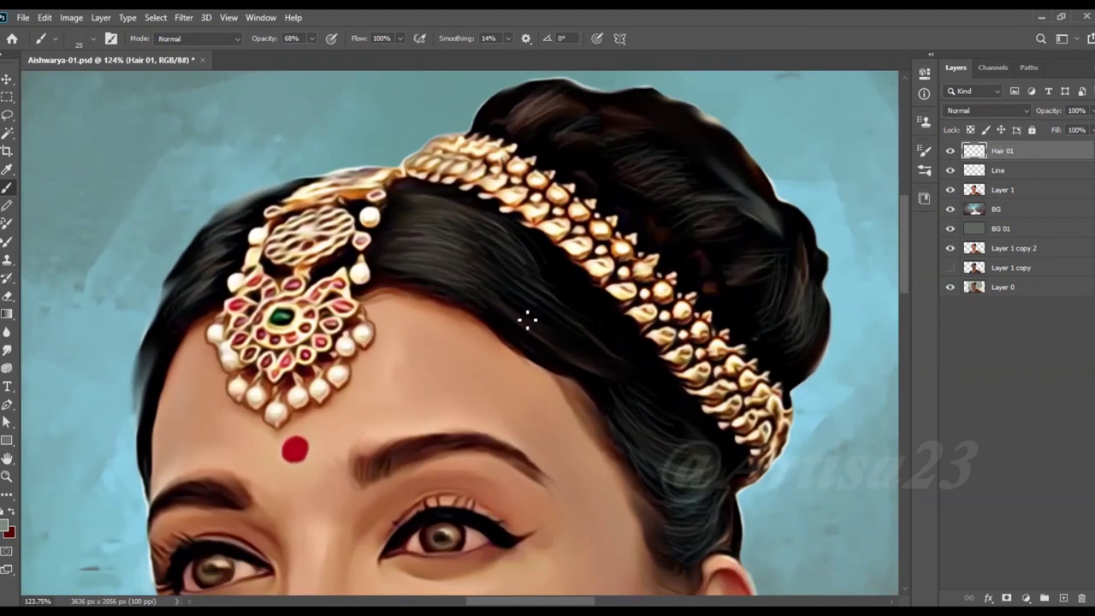
scroll(502, 297, down, 1)
scroll(613, 366, down, 1)
scroll(428, 317, up, 1)
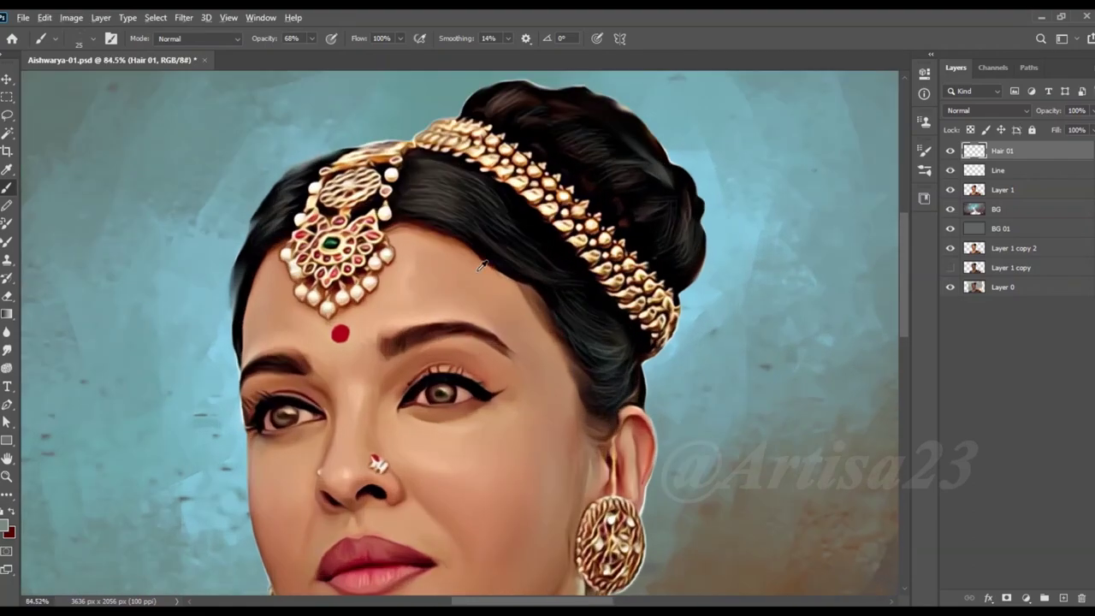
scroll(276, 269, up, 1)
scroll(274, 319, down, 2)
scroll(576, 178, up, 3)
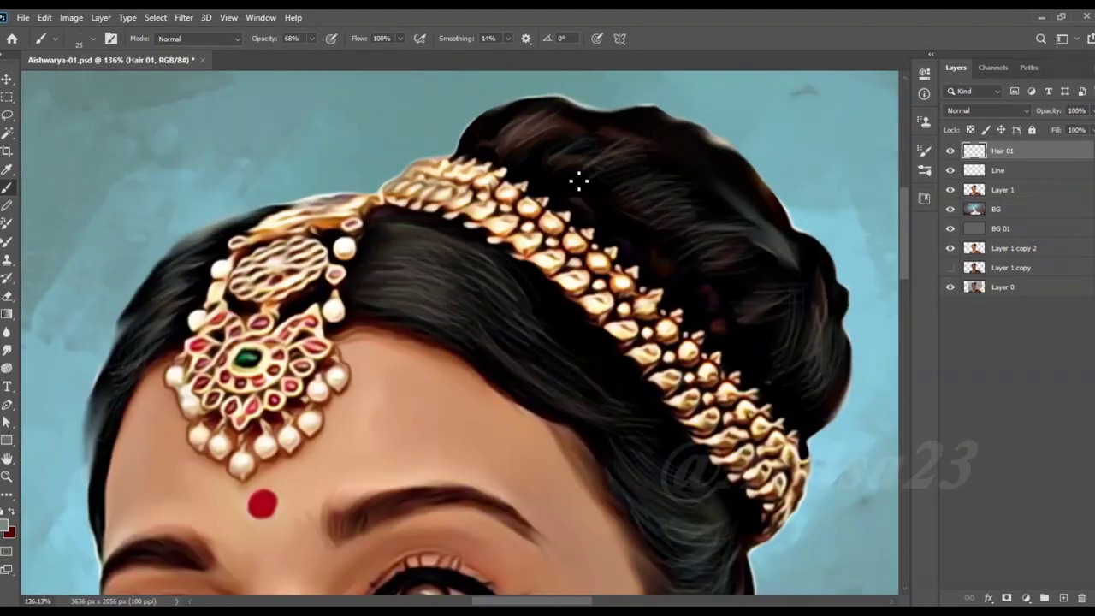
scroll(798, 347, down, 1)
scroll(798, 347, down, 1)
scroll(798, 347, down, 1)
key(ctrl+shift+alt+n)
text(Hair 02)
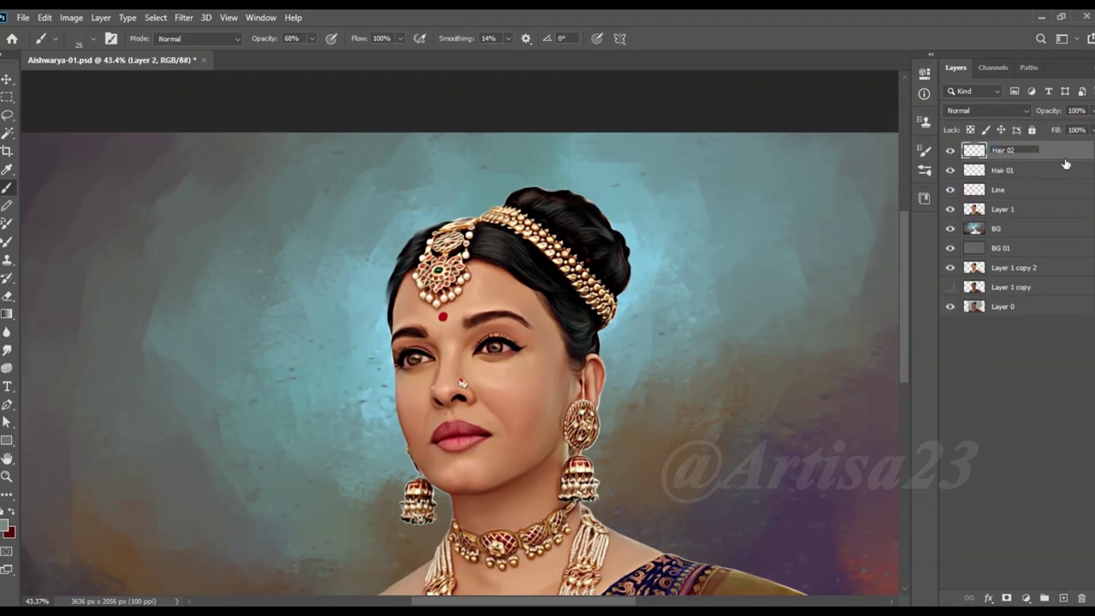
Step: Name the layer Hair 02 and set a fine-tipped Paintable.cc hair brush at 93% opacity
key(Return)
scroll(564, 160, up, 2)
key(F5)
click(738, 145)
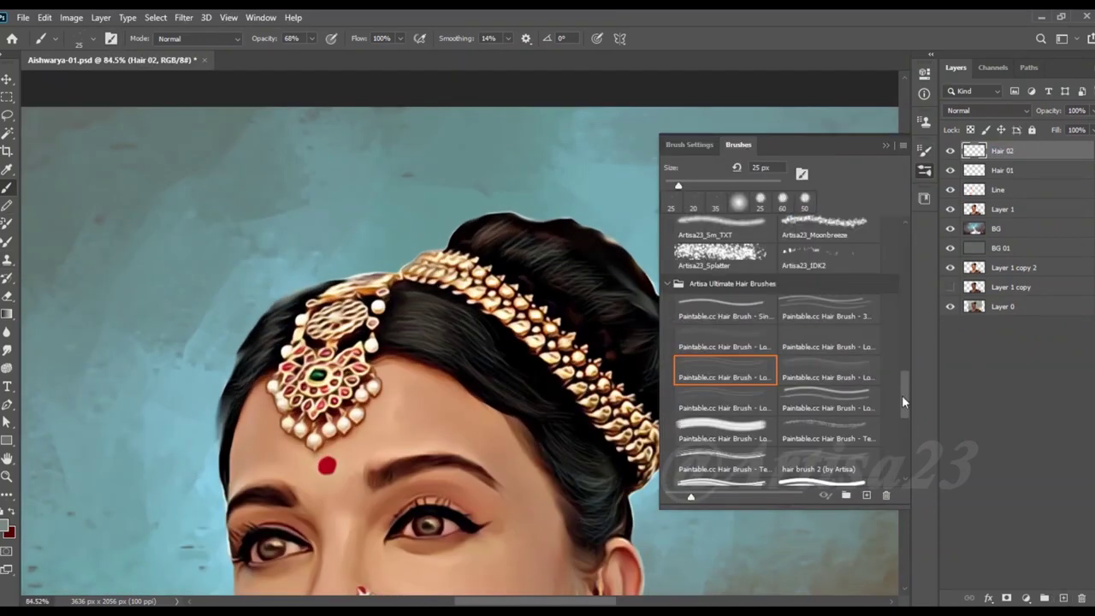
scroll(856, 342, up, 5)
key(F5)
scroll(445, 241, up, 3)
drag(314, 42, 334, 56)
key(bracketleft)
key(bracketleft)
scroll(467, 227, up, 2)
Step: Paint thin dark stray strands atop the bun and along its outline
drag(452, 221, 479, 212)
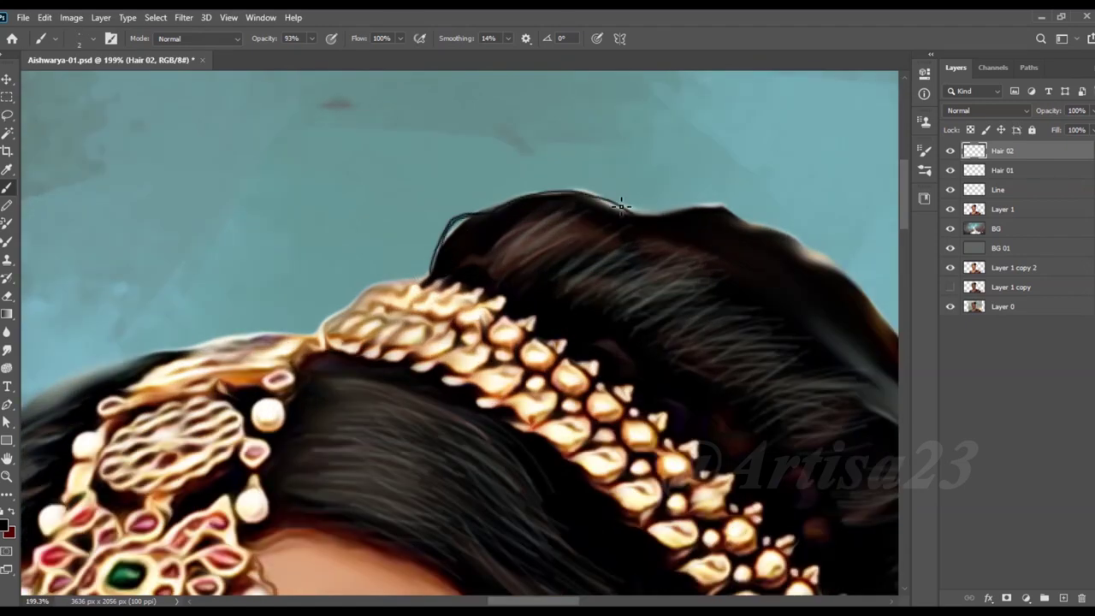
scroll(486, 197, down, 2)
scroll(485, 197, down, 1)
scroll(718, 281, up, 2)
mouse_move(751, 323)
mouse_down()
mouse_move(719, 281)
mouse_move(733, 332)
mouse_up()
scroll(558, 203, down, 1)
scroll(757, 441, down, 1)
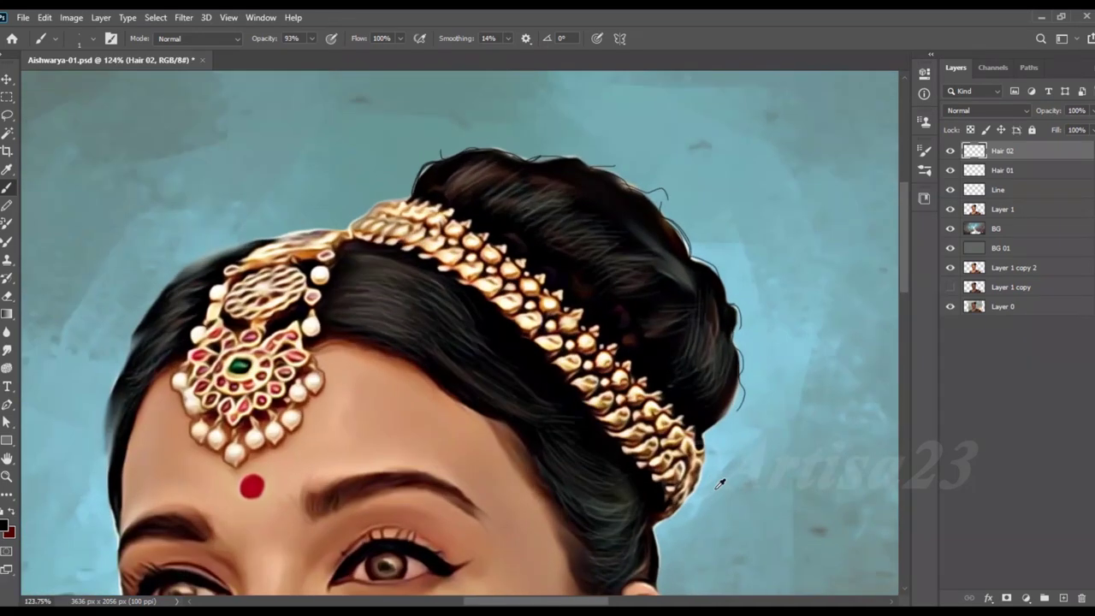
scroll(721, 482, up, 2)
drag(736, 373, 708, 416)
Step: Add a long flyaway strand above the forehead hairline
scroll(739, 379, down, 1)
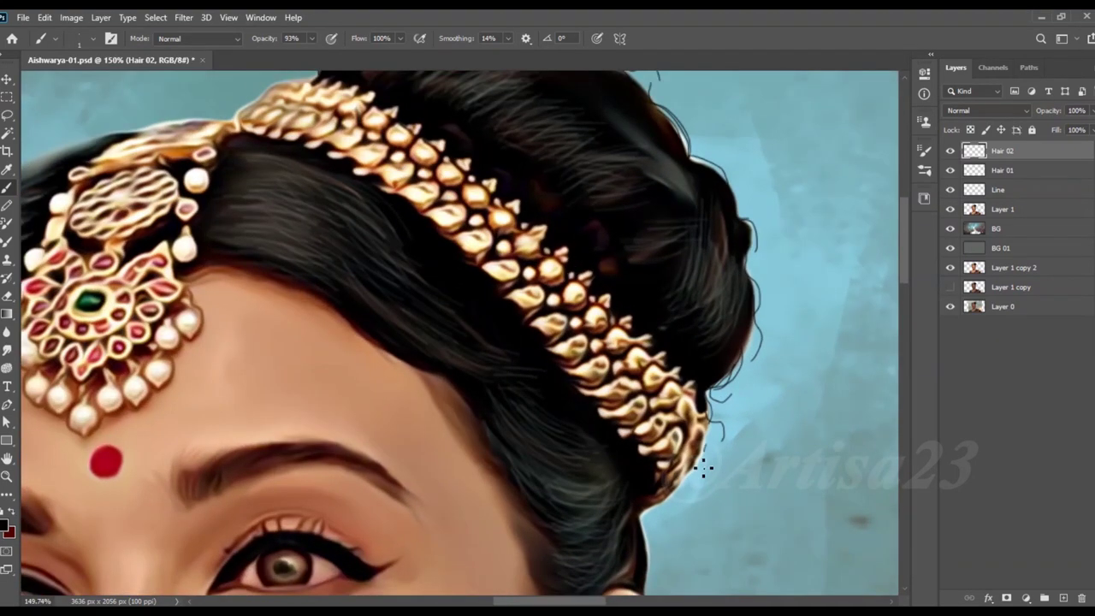
scroll(633, 462, up, 1)
scroll(616, 364, down, 5)
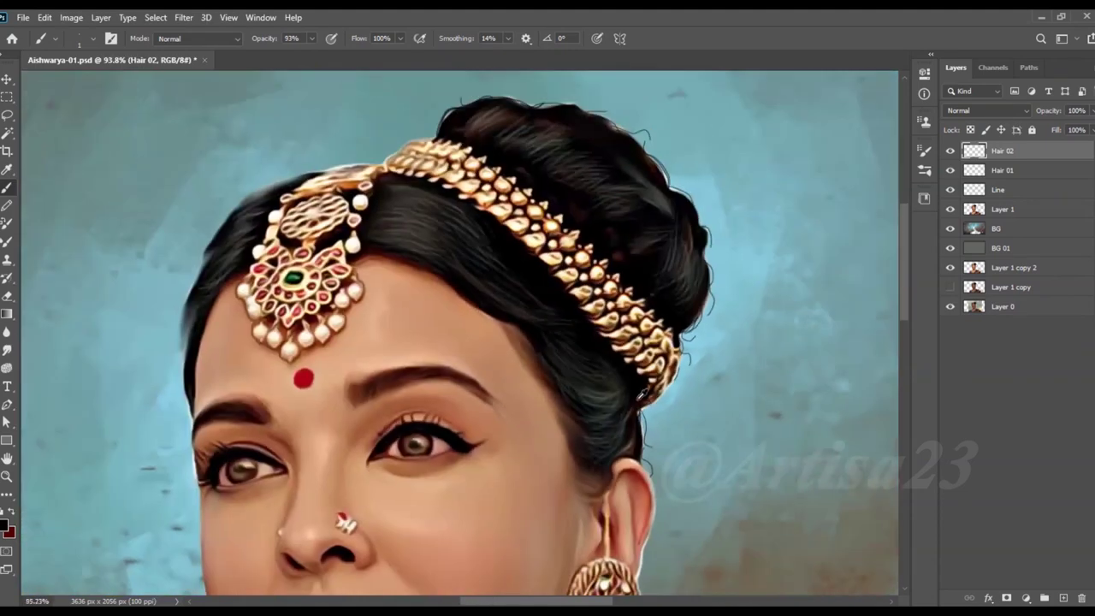
scroll(454, 188, up, 8)
scroll(453, 189, up, 2)
drag(315, 238, 454, 184)
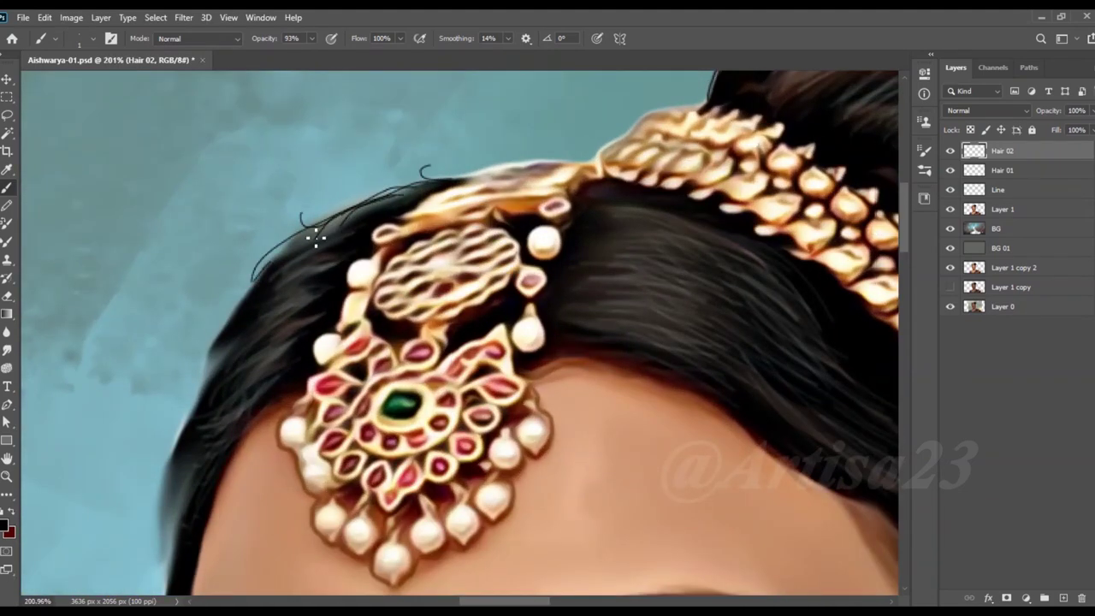
scroll(272, 276, down, 2)
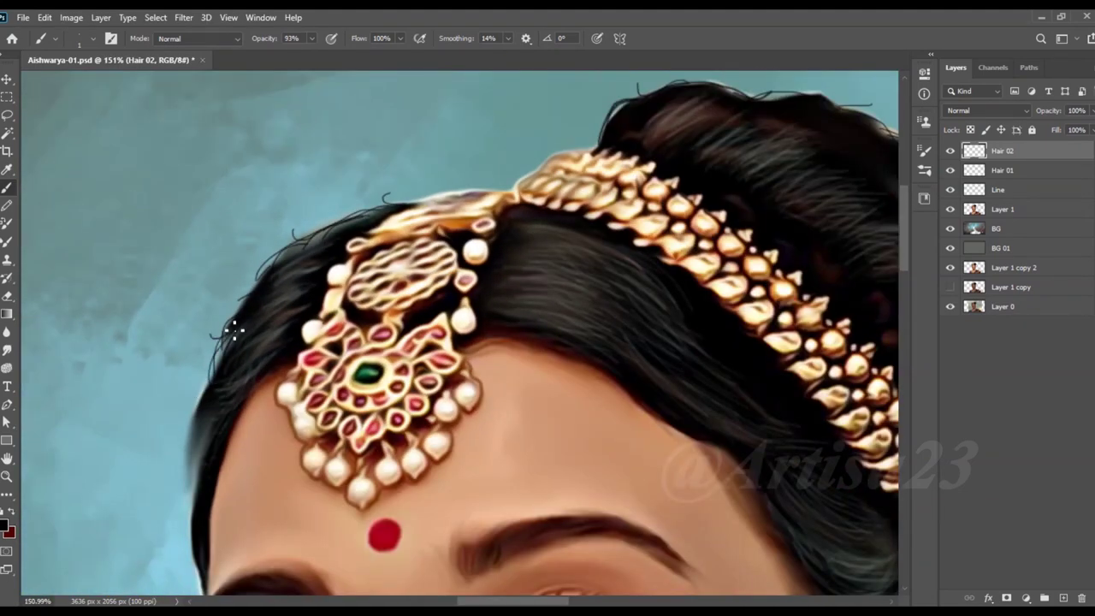
scroll(223, 436, down, 1)
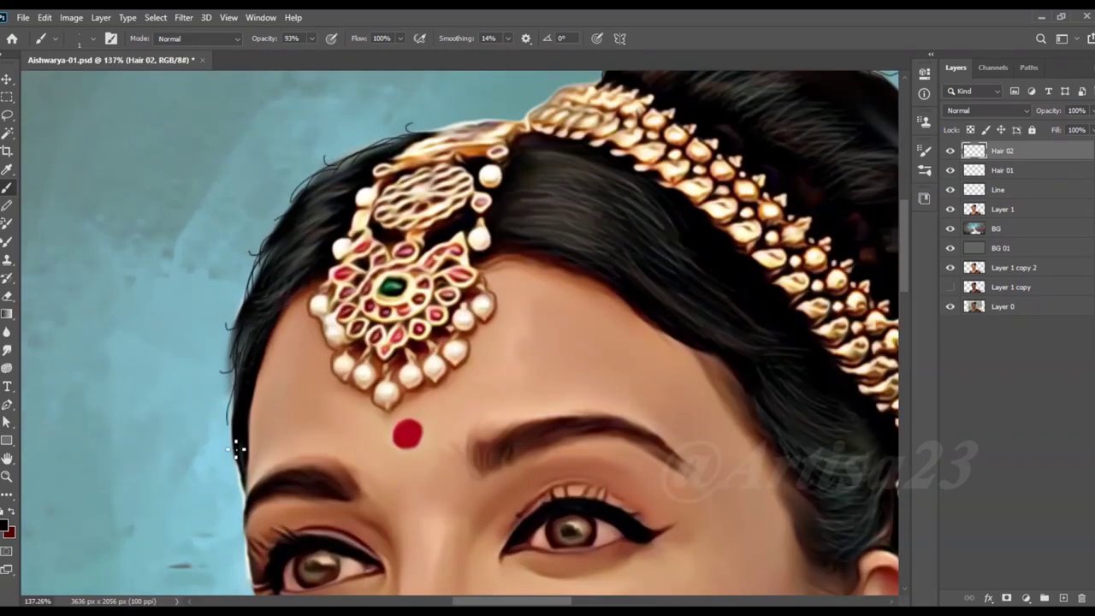
scroll(240, 453, down, 1)
scroll(462, 272, up, 1)
scroll(459, 201, down, 1)
scroll(459, 206, up, 1)
scroll(460, 208, down, 1)
scroll(587, 159, down, 1)
scroll(702, 259, down, 2)
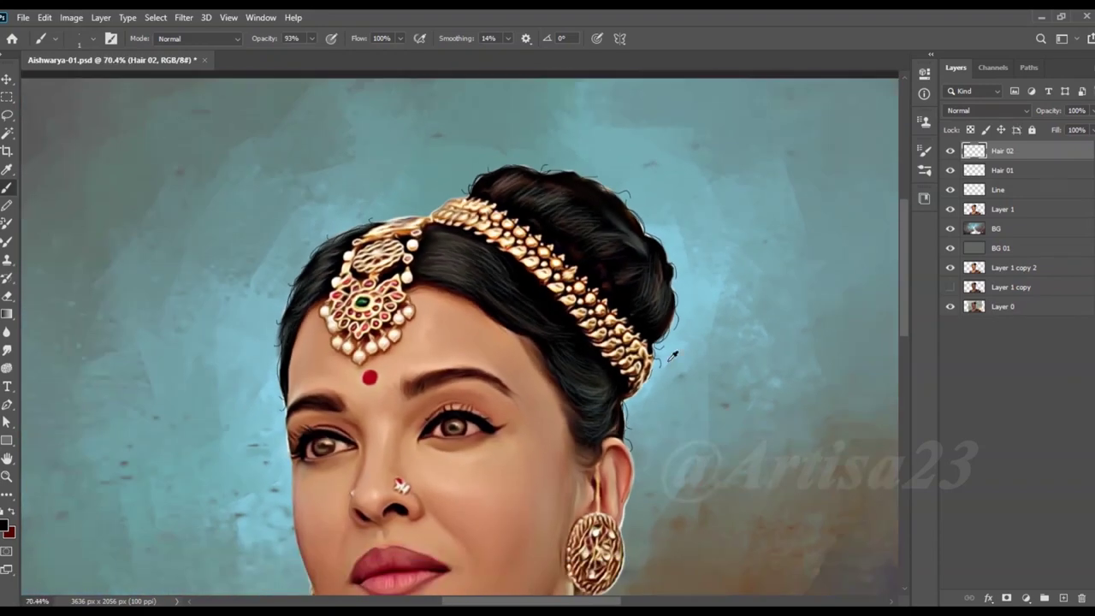
scroll(660, 317, up, 1)
scroll(557, 379, up, 1)
Step: Sample the dark hair colour #3d3b35 and add more flyaway strands around the bun and hairline
scroll(386, 244, up, 1)
alt+click(387, 244)
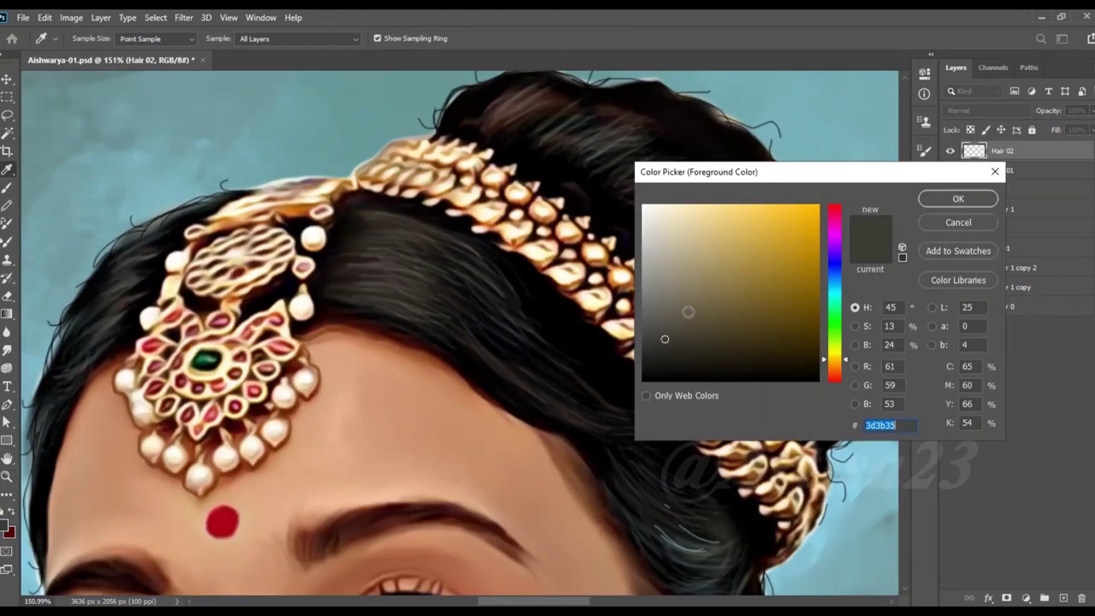
scroll(394, 211, up, 1)
scroll(476, 302, down, 3)
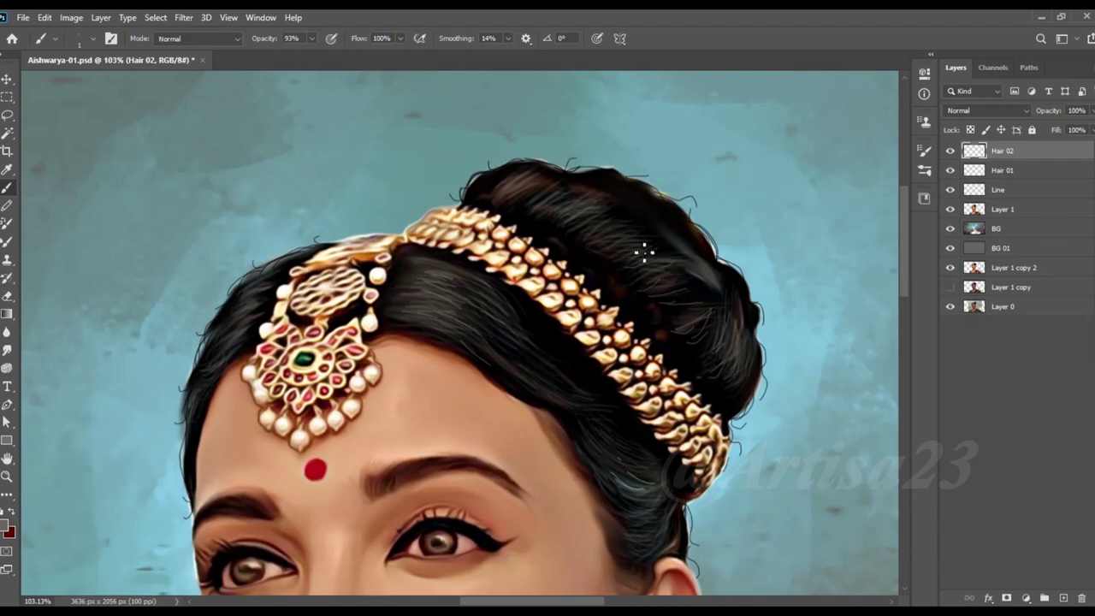
scroll(548, 333, up, 1)
scroll(329, 310, up, 1)
scroll(392, 236, down, 1)
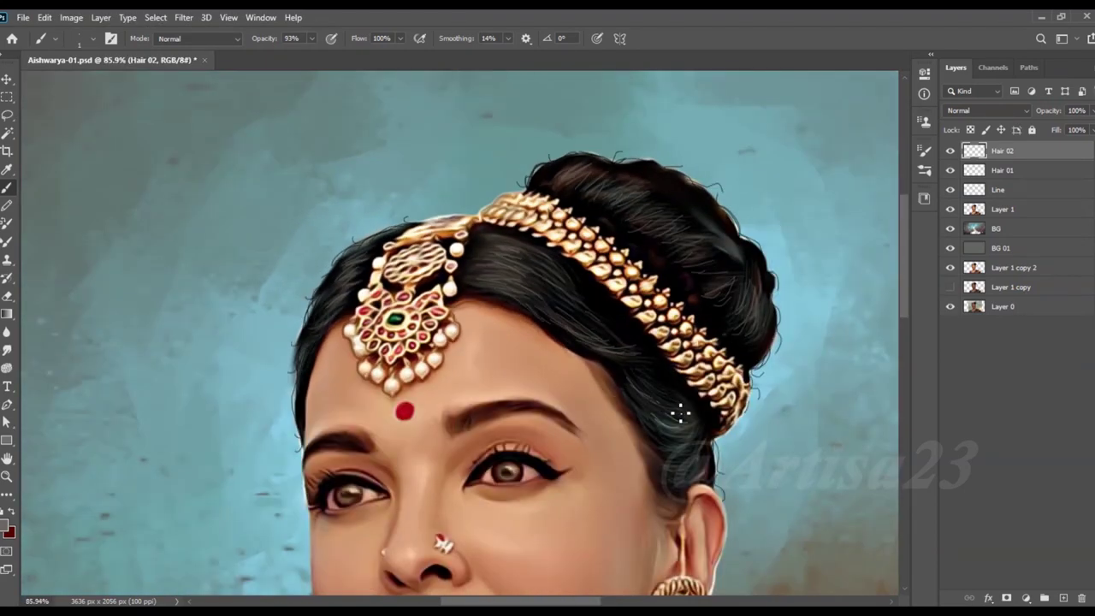
scroll(675, 441, up, 1)
scroll(651, 436, up, 1)
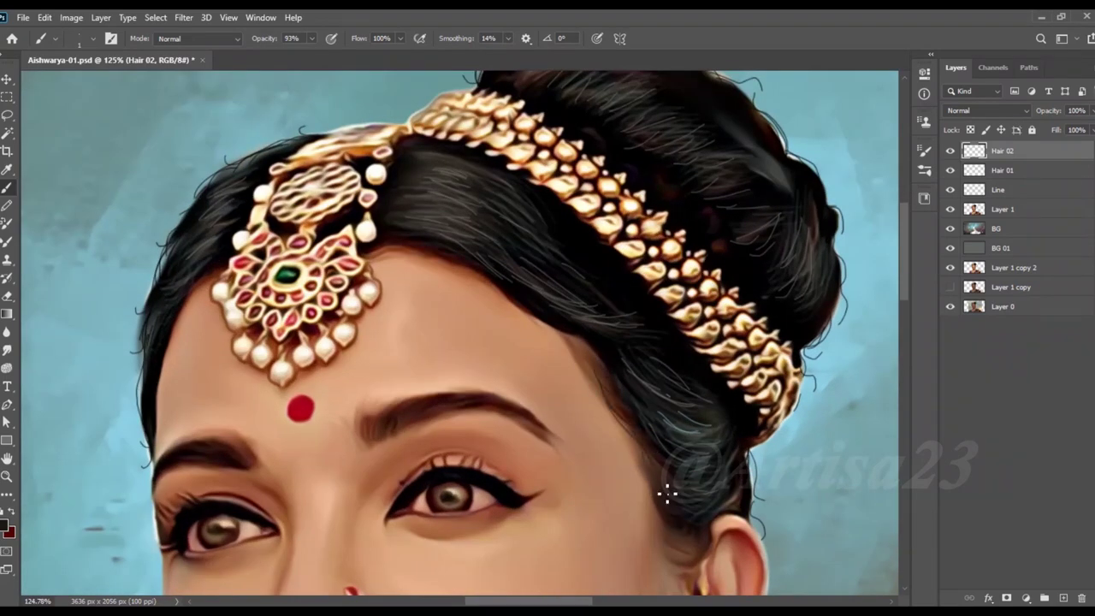
scroll(652, 463, down, 1)
scroll(657, 505, down, 1)
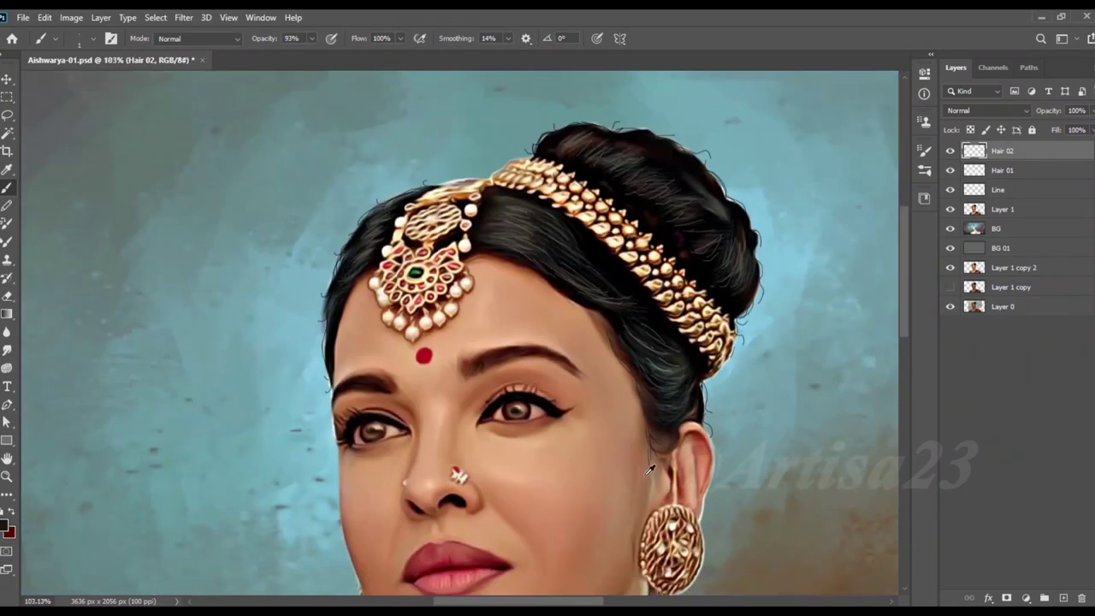
scroll(644, 409, up, 1)
scroll(647, 494, down, 1)
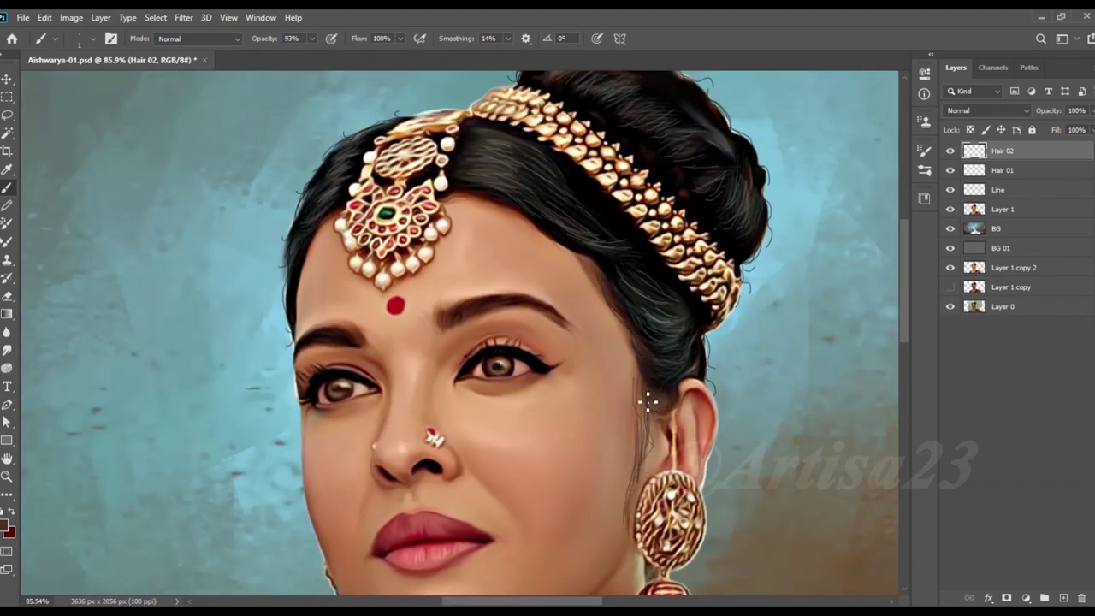
scroll(614, 291, up, 1)
scroll(571, 249, up, 1)
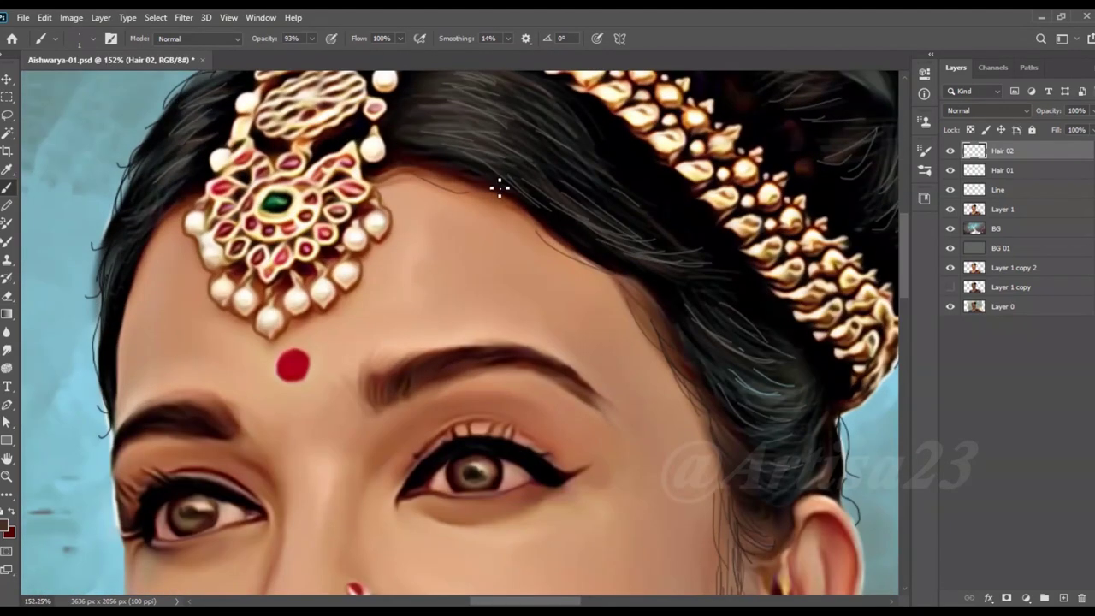
scroll(260, 245, left, 2)
scroll(248, 309, down, 1)
scroll(230, 314, left, 1)
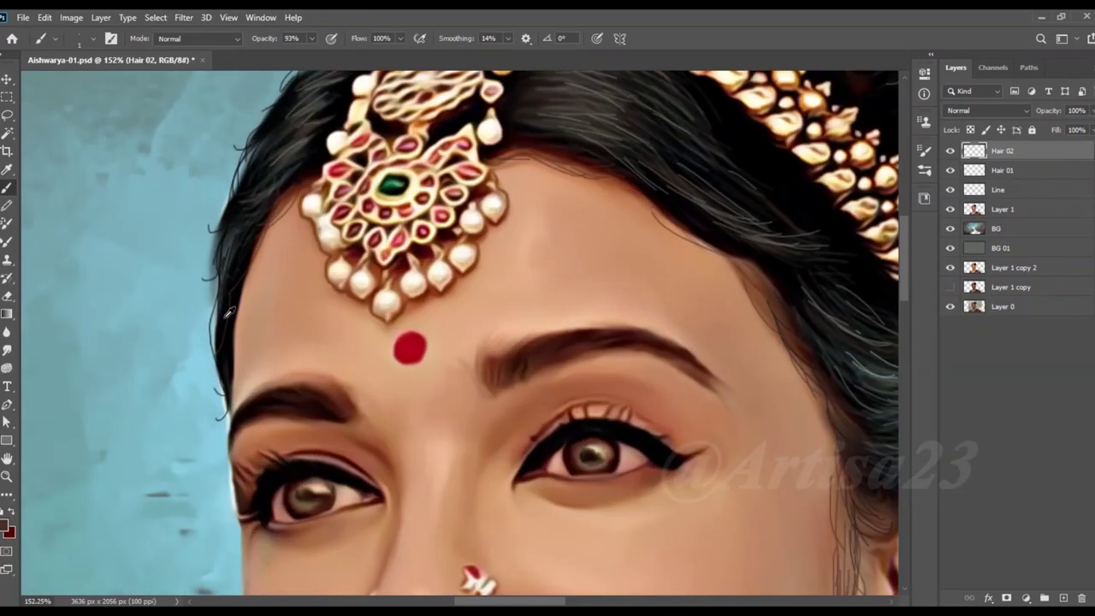
scroll(223, 249, down, 3)
scroll(753, 171, up, 2)
scroll(753, 171, up, 1)
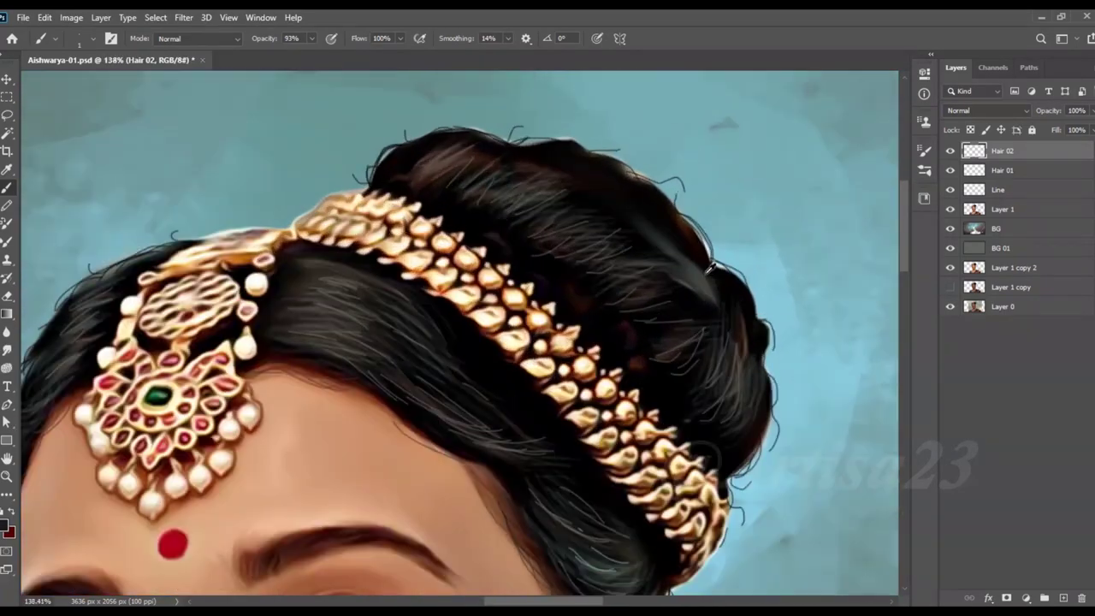
scroll(534, 188, down, 3)
scroll(639, 270, up, 1)
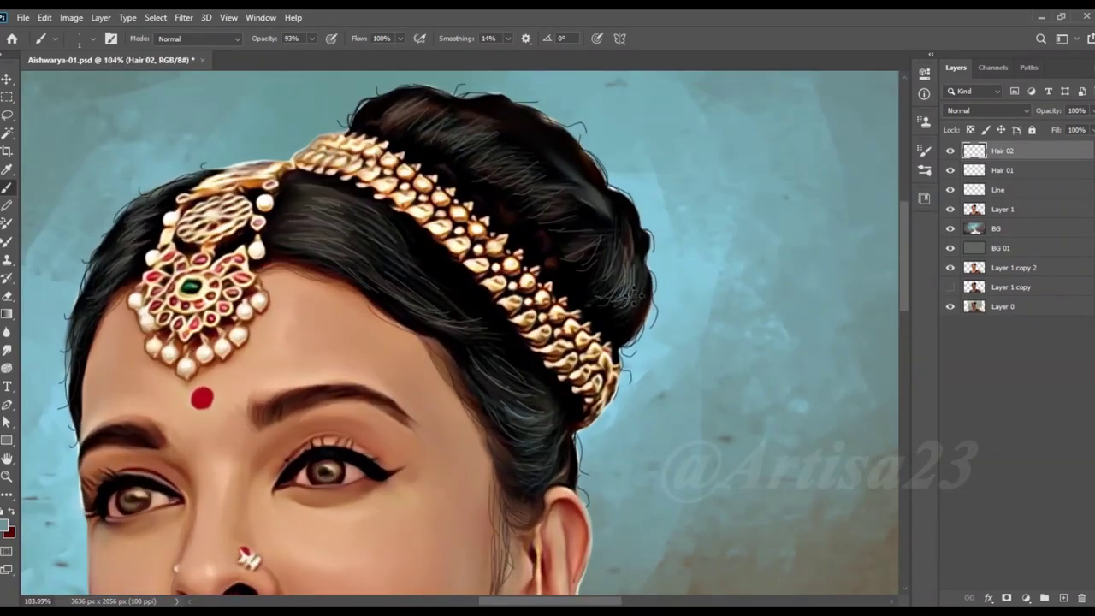
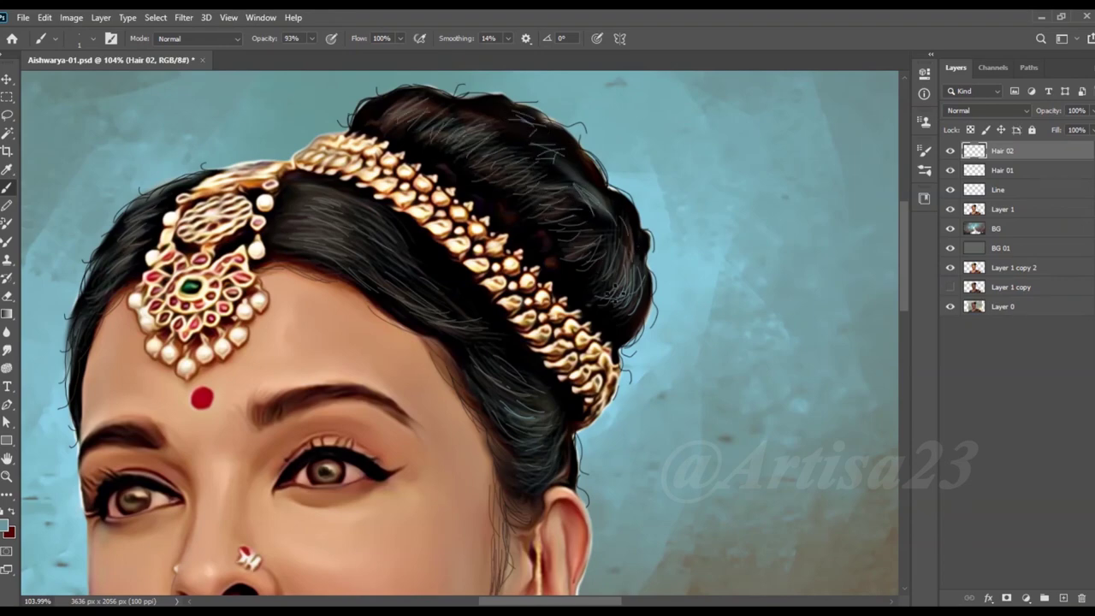
Step: Save the portrait file
scroll(490, 332, down, 1)
scroll(490, 332, down, 1)
scroll(525, 392, down, 2)
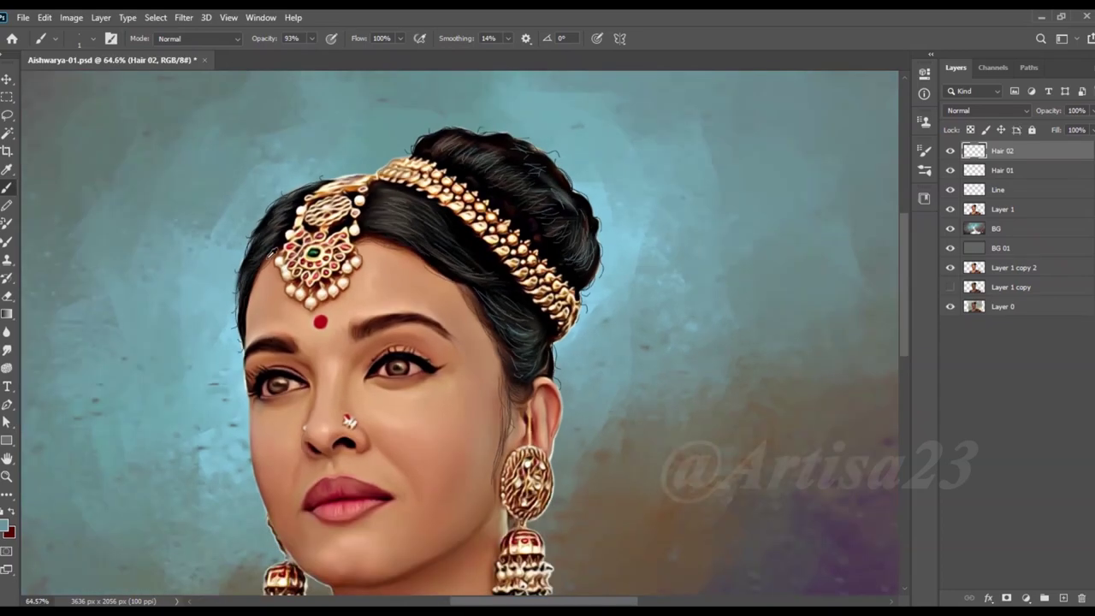
scroll(274, 213, up, 3)
scroll(283, 201, down, 3)
key(ctrl+s)
Step: Paint a fine hair stroke into the left eyebrow on Hair 02
scroll(414, 255, up, 2)
scroll(415, 222, down, 1)
scroll(418, 197, up, 2)
scroll(421, 156, up, 1)
scroll(421, 156, down, 2)
scroll(389, 304, up, 4)
drag(450, 301, 408, 310)
Step: Add dark hair strokes to the right eyebrow, darkening its inner end
scroll(590, 312, down, 2)
scroll(171, 351, up, 2)
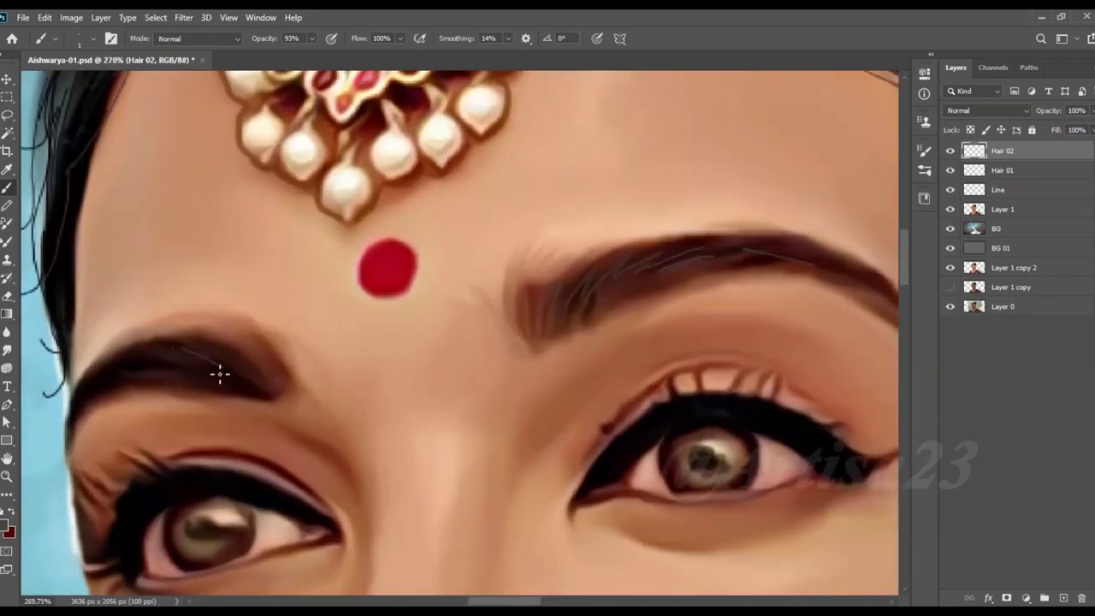
drag(542, 284, 532, 296)
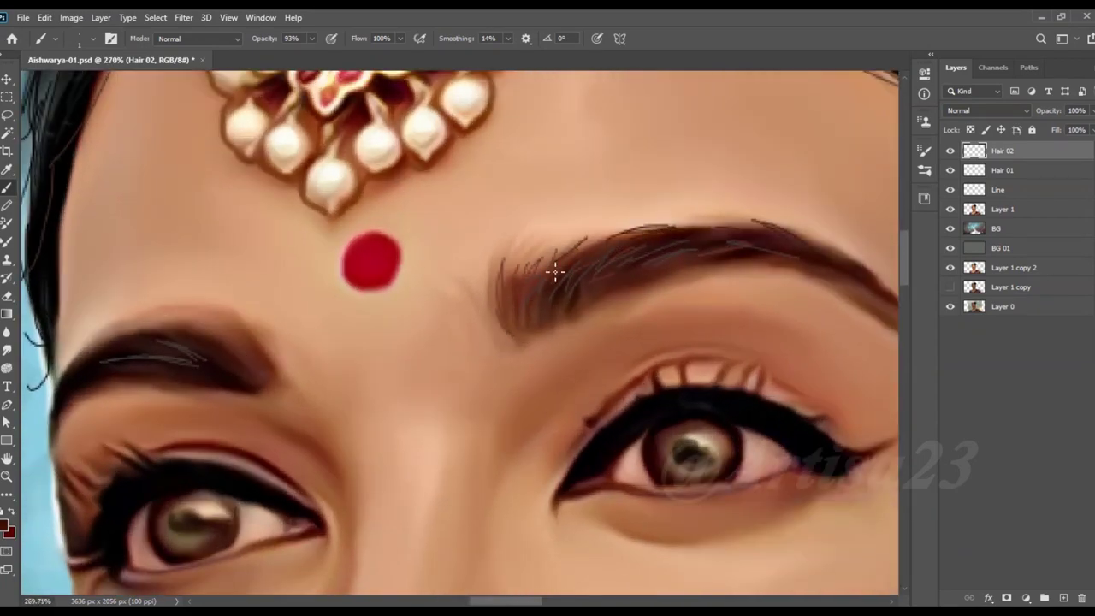
drag(518, 299, 522, 248)
scroll(514, 282, down, 2)
scroll(403, 296, up, 2)
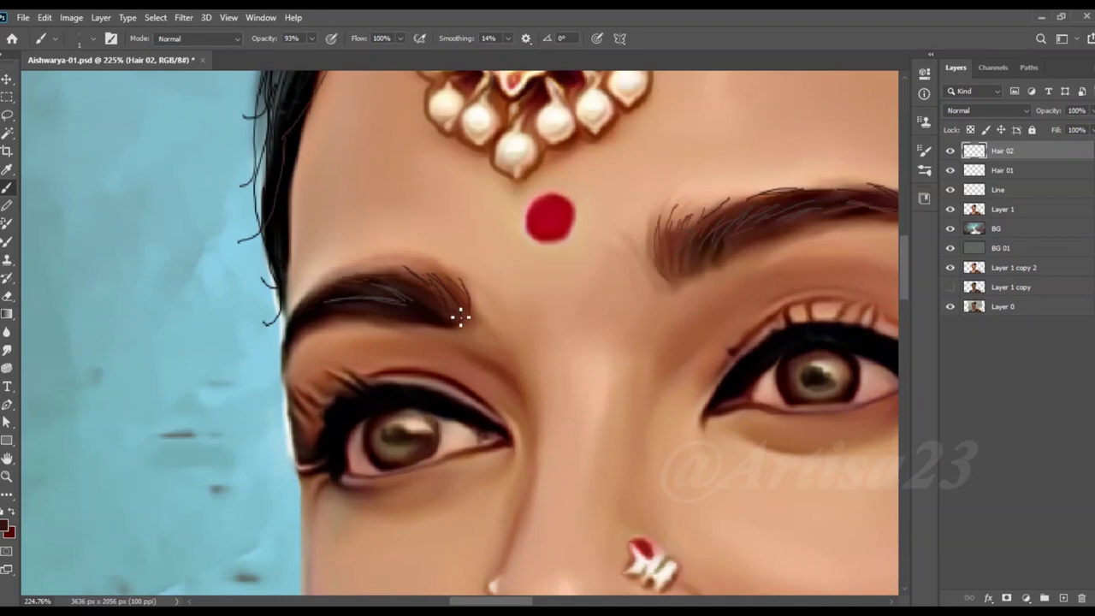
scroll(461, 318, down, 3)
scroll(454, 303, down, 1)
scroll(440, 274, down, 2)
scroll(432, 258, down, 1)
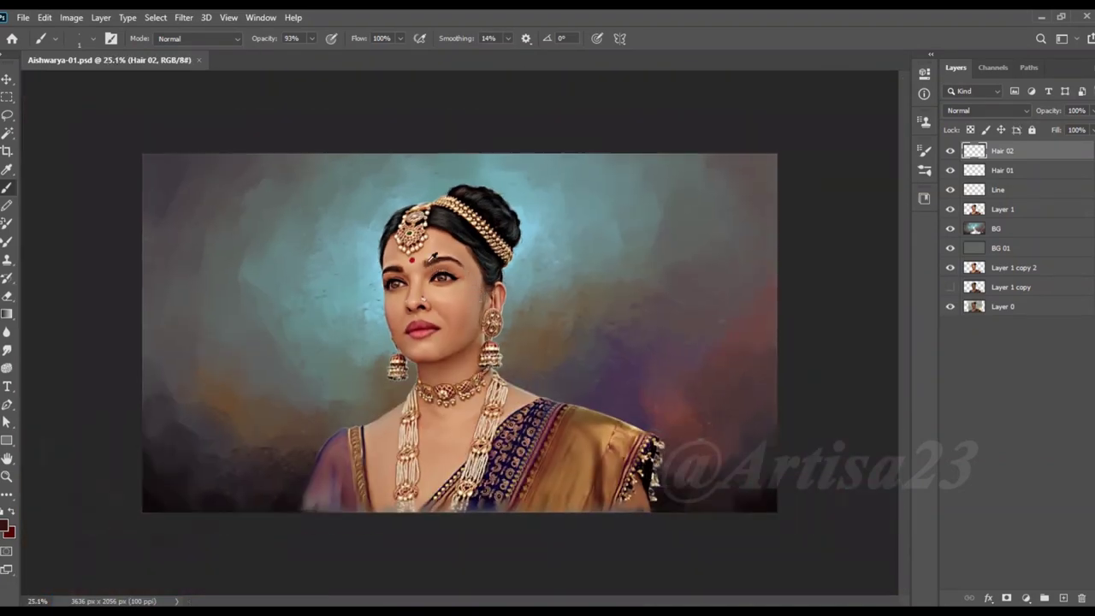
scroll(432, 259, up, 5)
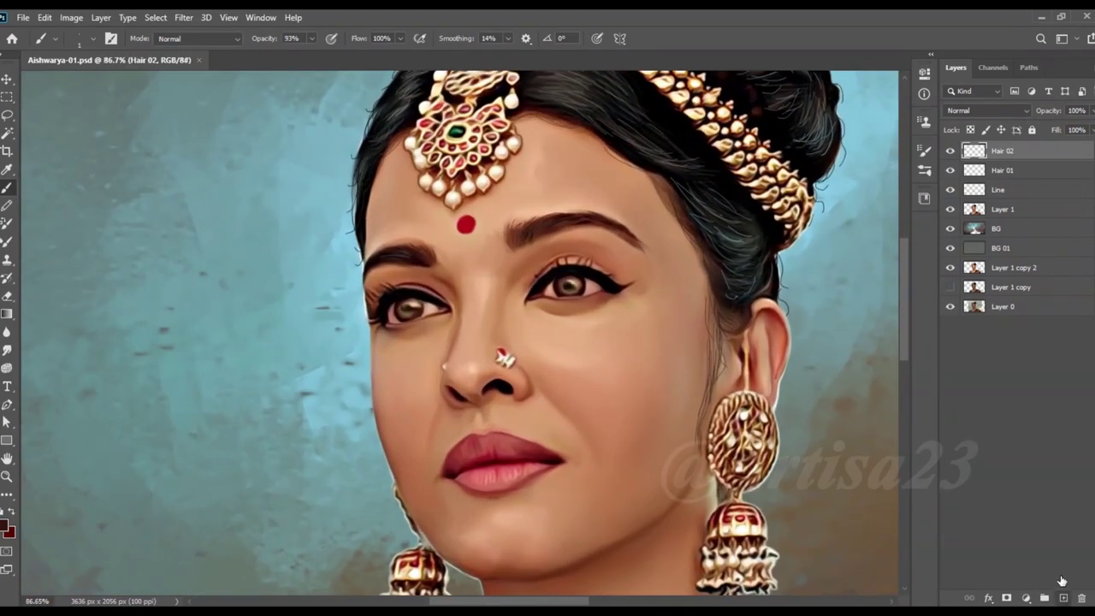
Step: Add a new layer above Hair 02 and name it Furr 01
click(1063, 598)
double_click(1003, 149)
scroll(591, 264, up, 4)
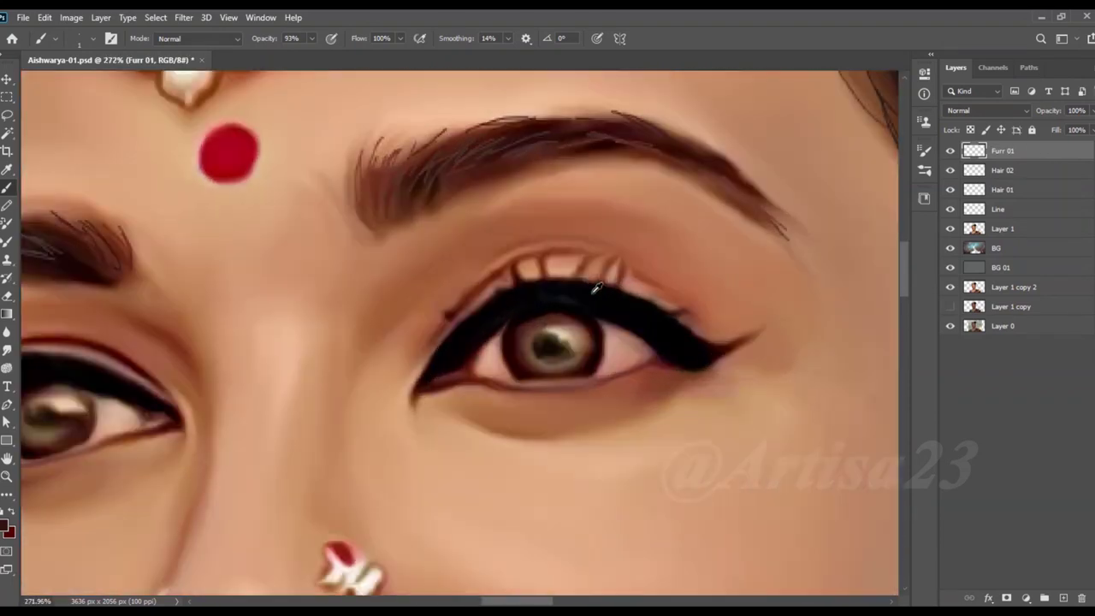
scroll(599, 289, up, 1)
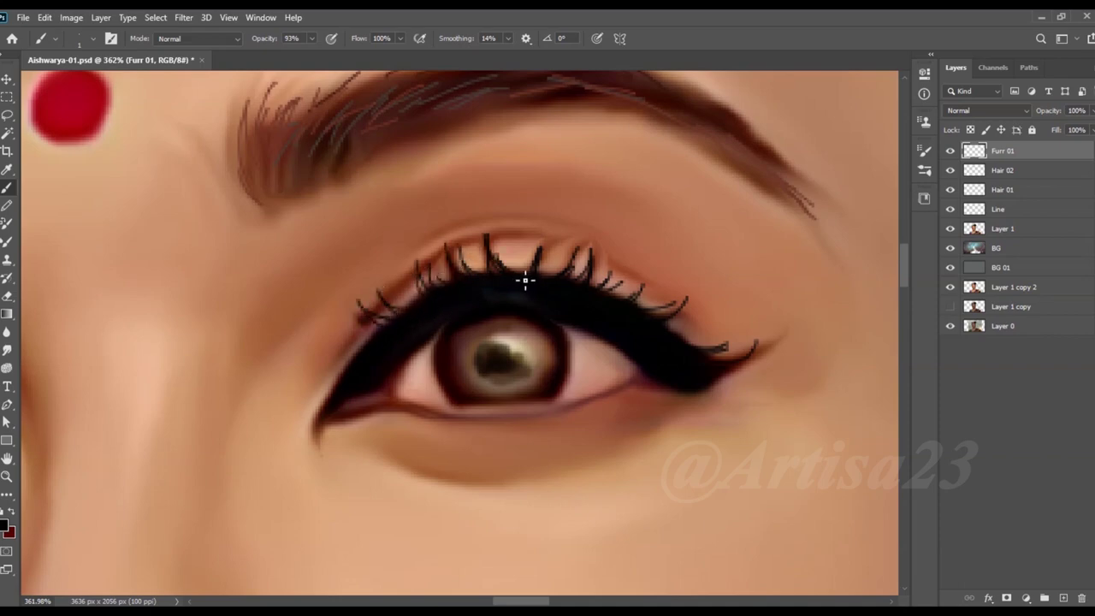
scroll(542, 279, down, 4)
scroll(241, 340, up, 4)
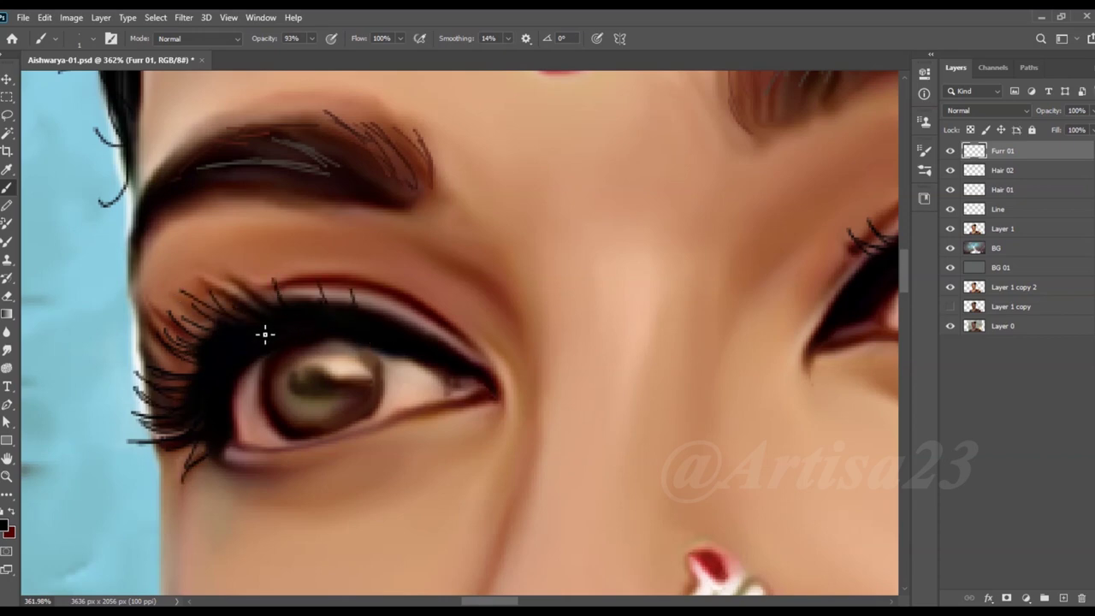
scroll(267, 334, down, 4)
scroll(599, 308, up, 2)
scroll(670, 294, up, 2)
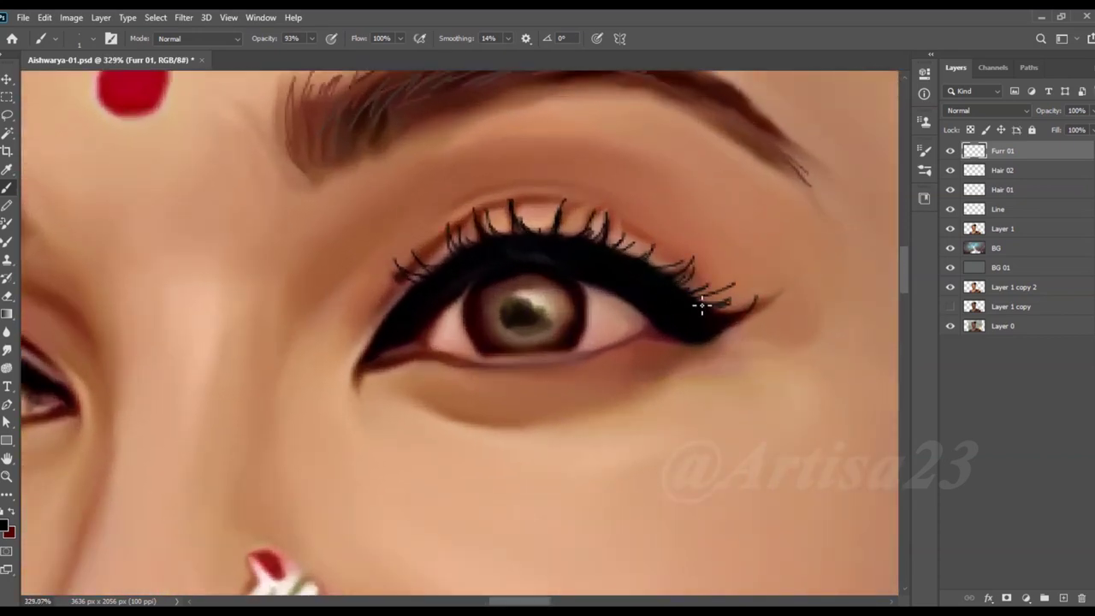
scroll(626, 268, down, 4)
scroll(592, 319, up, 5)
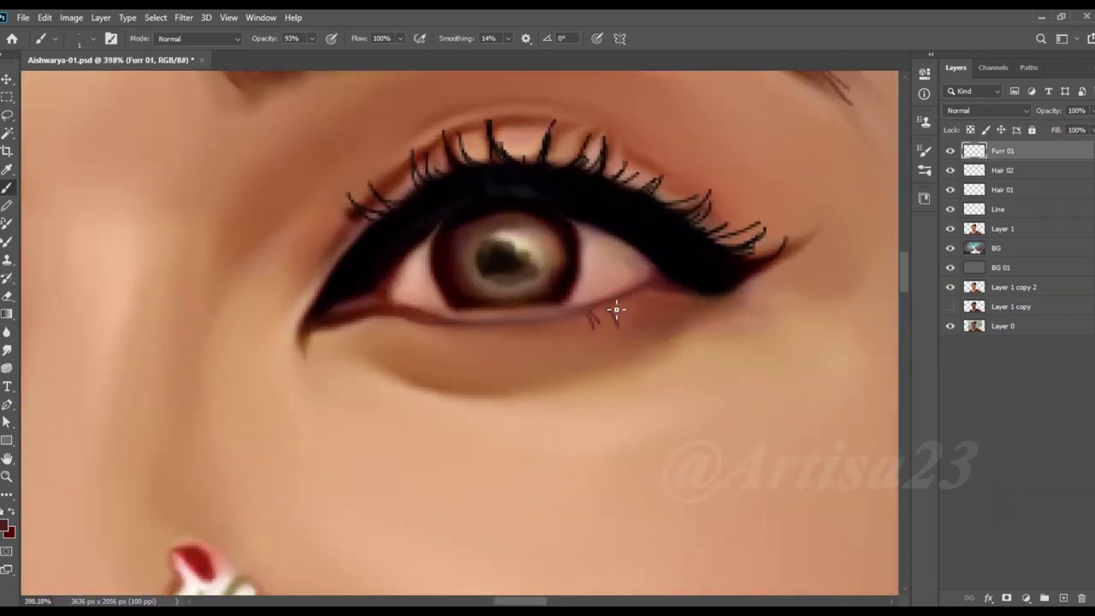
scroll(650, 289, up, 2)
Step: Paint short lower lashes under both eyes, then add a new layer for Color 01
drag(495, 333, 488, 360)
mouse_move(425, 336)
mouse_down()
mouse_move(422, 364)
mouse_move(344, 366)
mouse_up()
drag(462, 336, 454, 351)
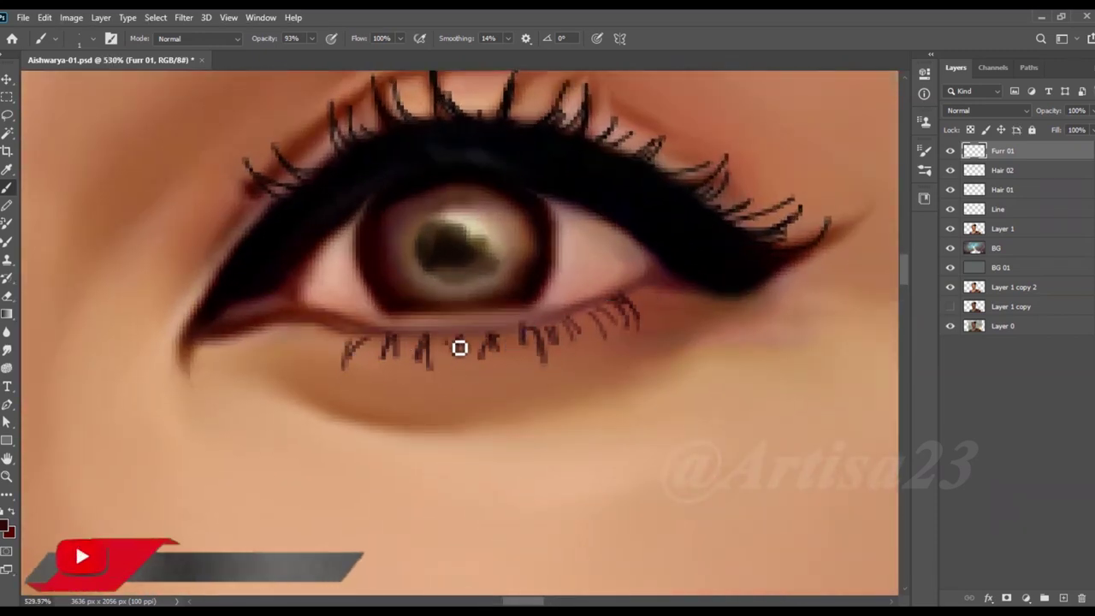
scroll(668, 286, down, 5)
scroll(342, 343, up, 5)
drag(352, 356, 347, 378)
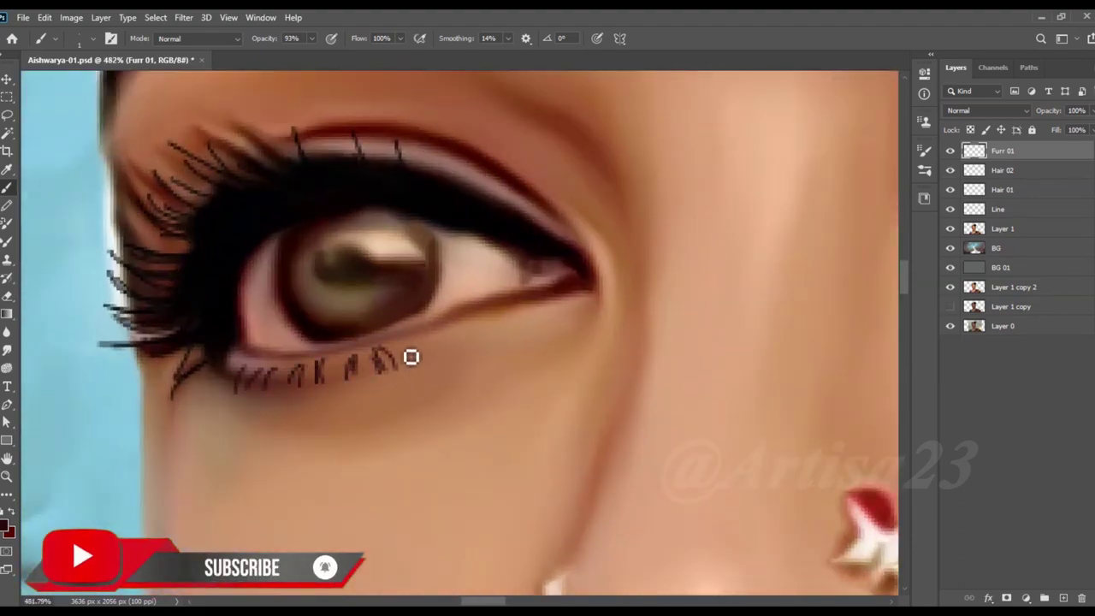
drag(419, 342, 416, 366)
scroll(424, 362, down, 10)
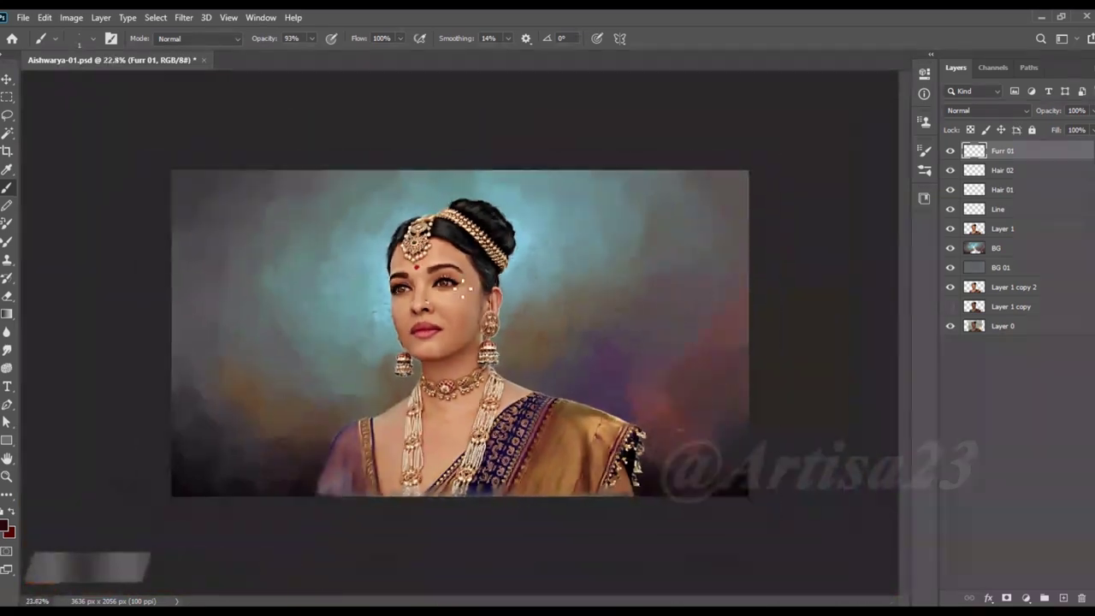
click(1064, 598)
double_click(1006, 151)
text(Color 01)
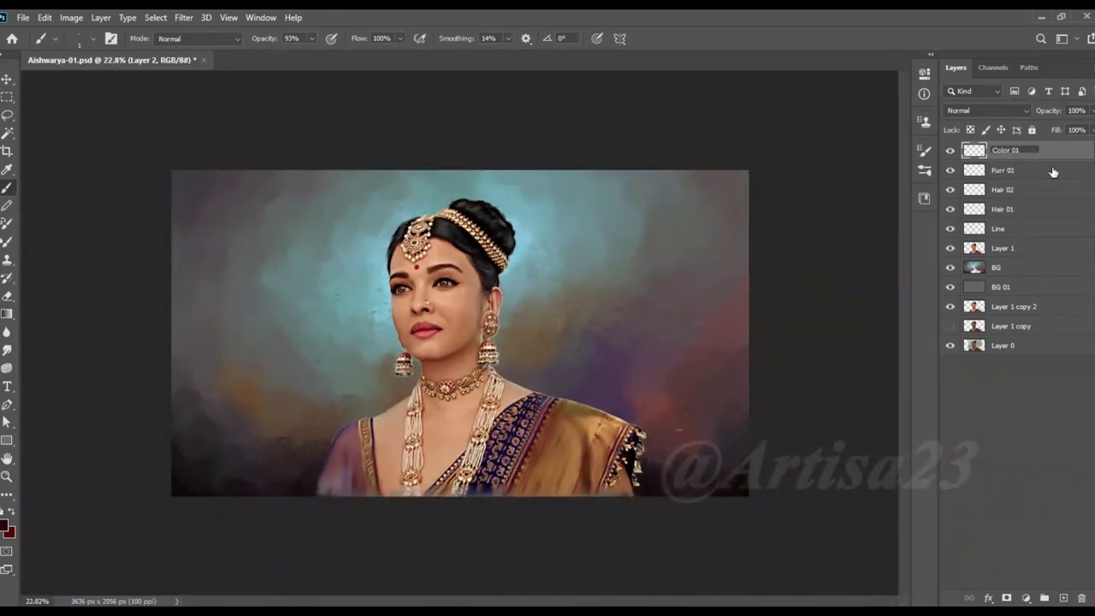
Step: Pick a redder foreground colour and set Color 01 to Color blend mode
click(111, 38)
scroll(498, 266, up, 1)
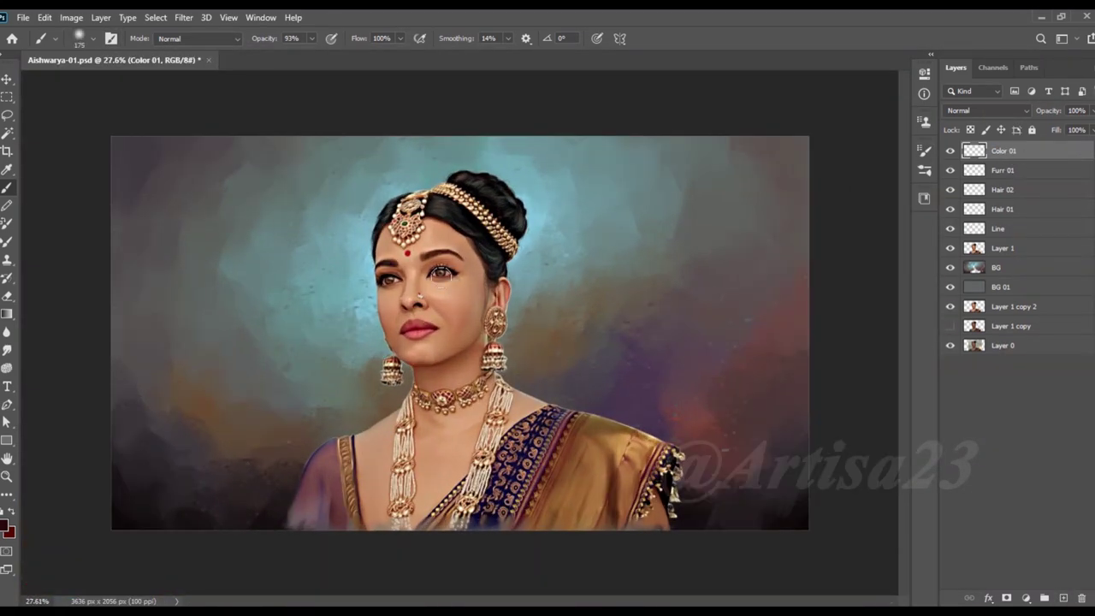
click(6, 526)
click(812, 256)
click(958, 199)
click(989, 110)
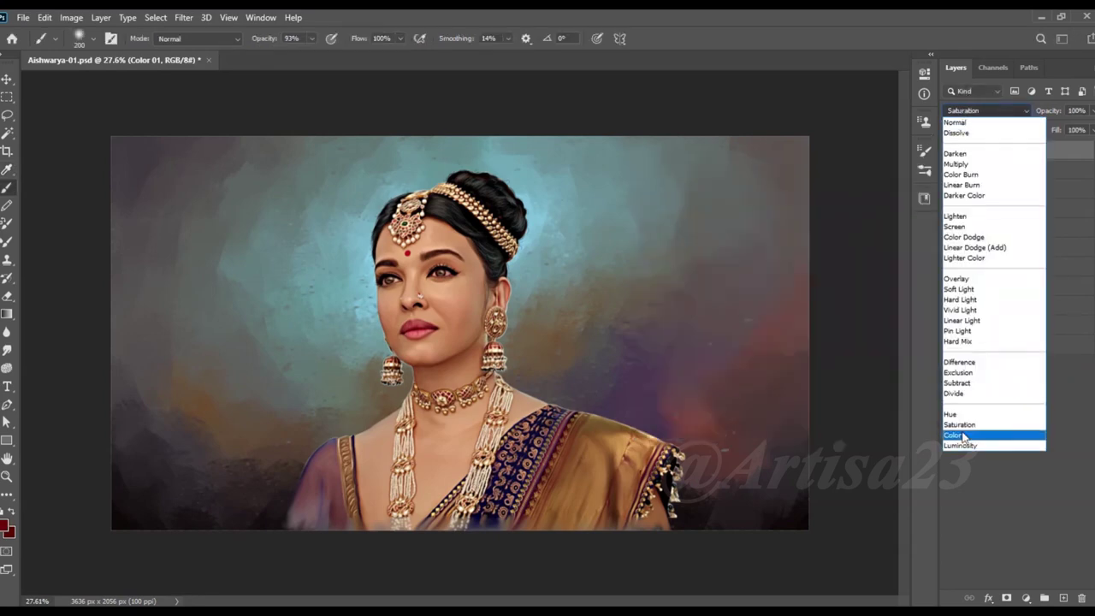
click(967, 434)
Step: Tint the skin with the brush at 18% opacity, sized around 90
click(312, 39)
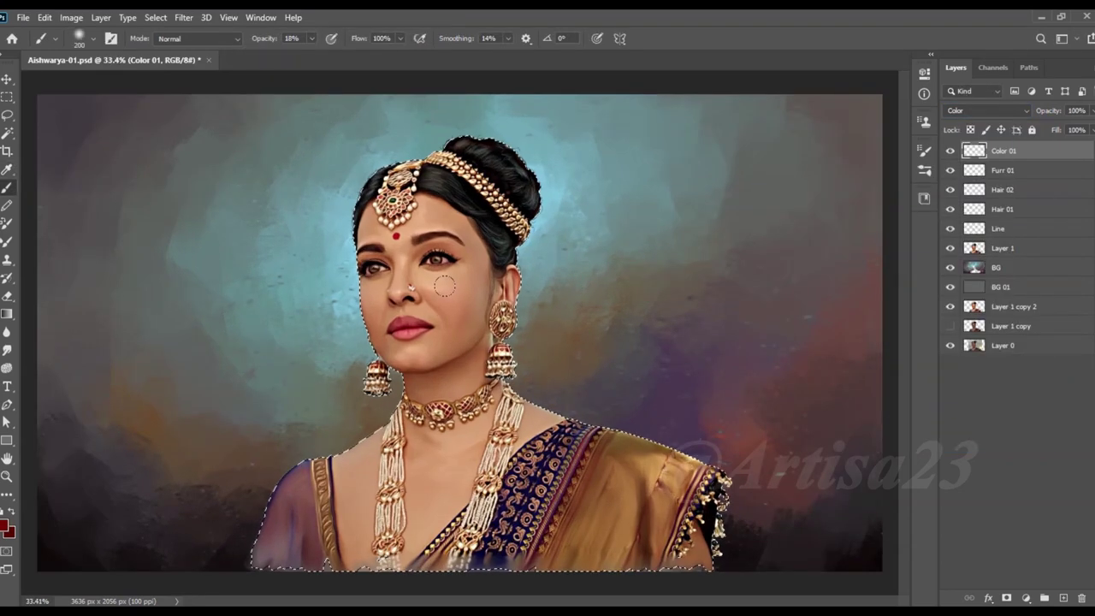
key(bracketright)
key(bracketright)
key(bracketright)
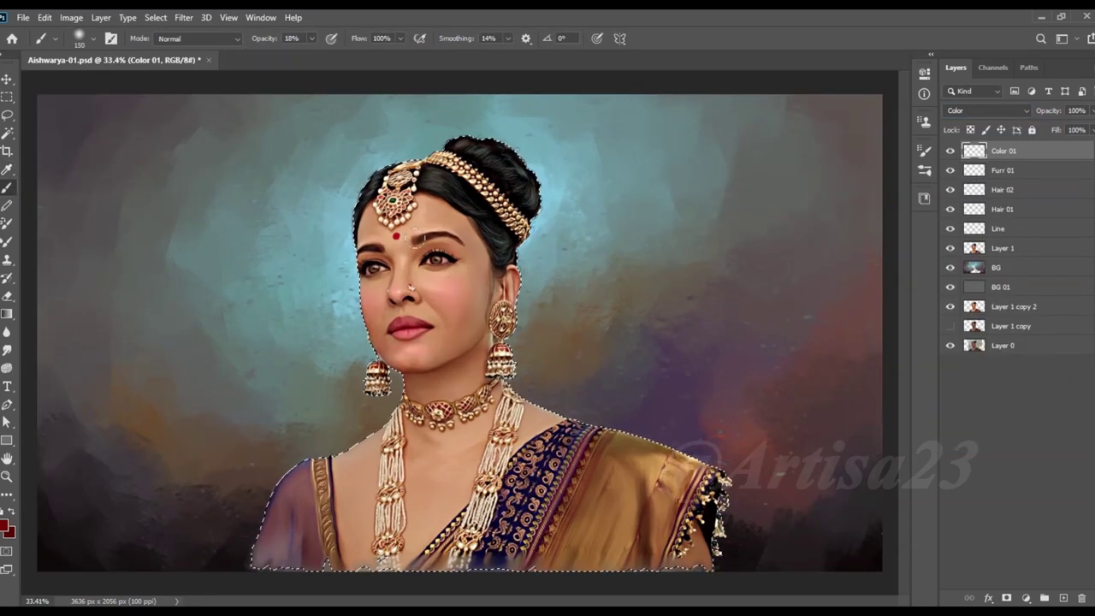
key(bracketleft)
key(bracketleft)
key(bracketleft)
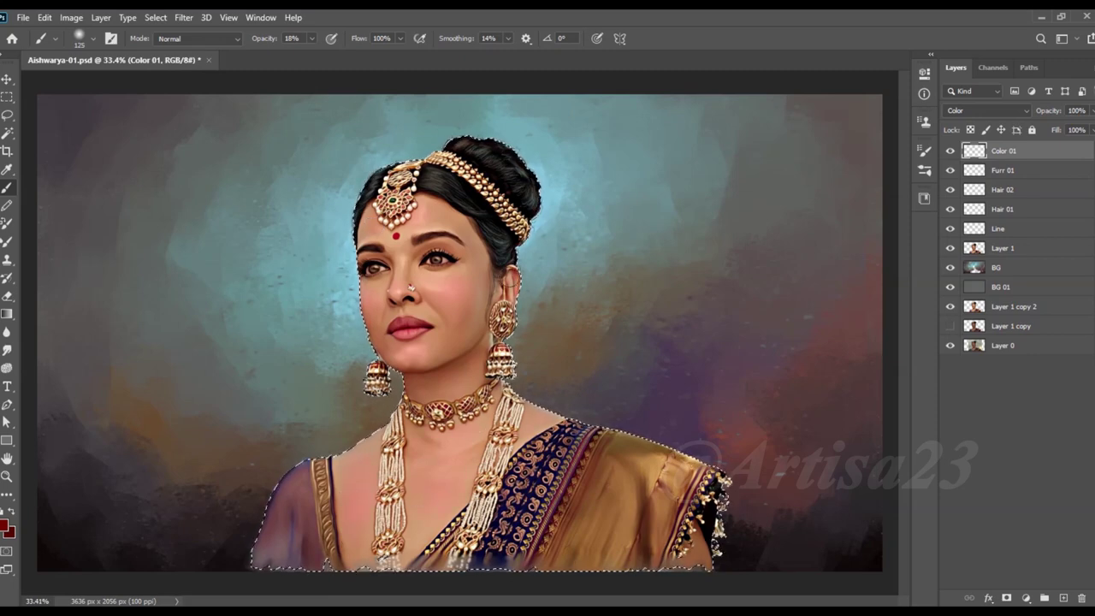
key(bracketright)
key(bracketleft)
key(bracketleft)
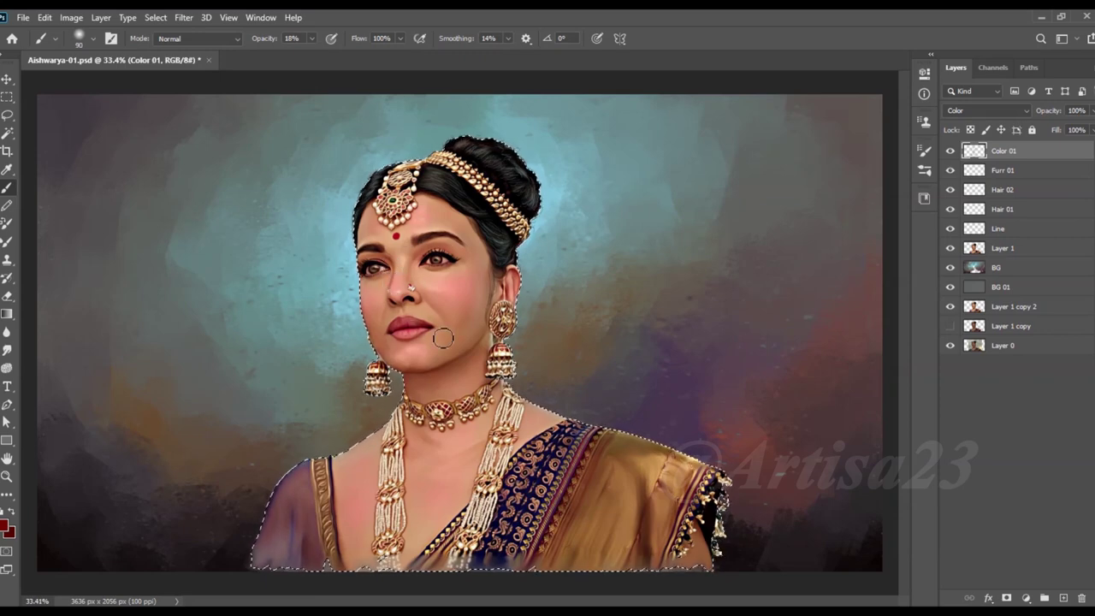
Step: Blend the rosy tint smoothly with the Smudge tool at sizes up to 200
click(7, 351)
scroll(409, 315, up, 2)
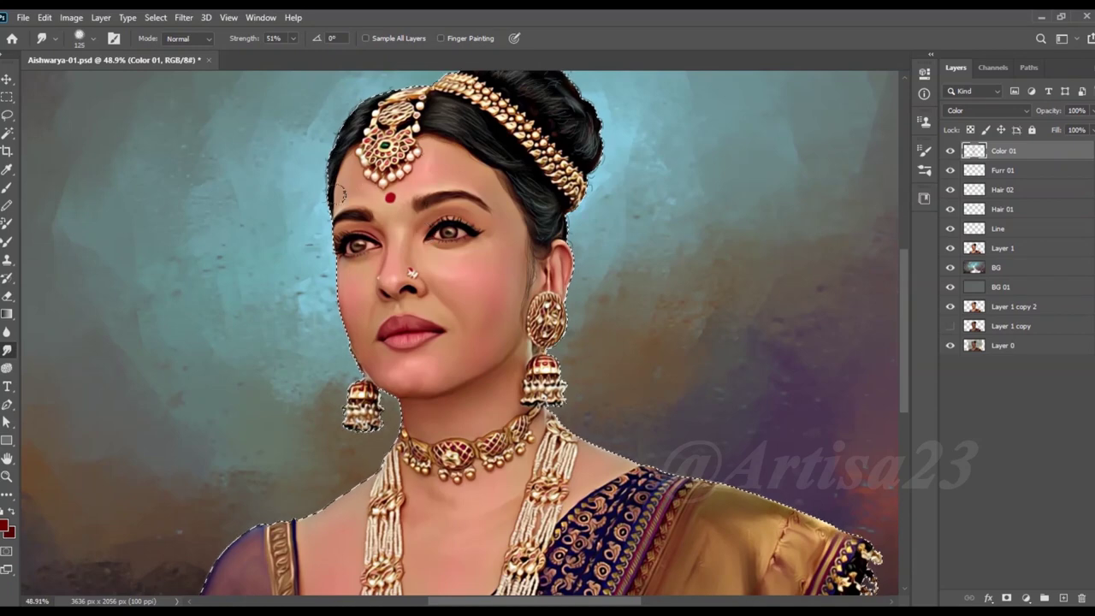
key(bracketright)
key(bracketright)
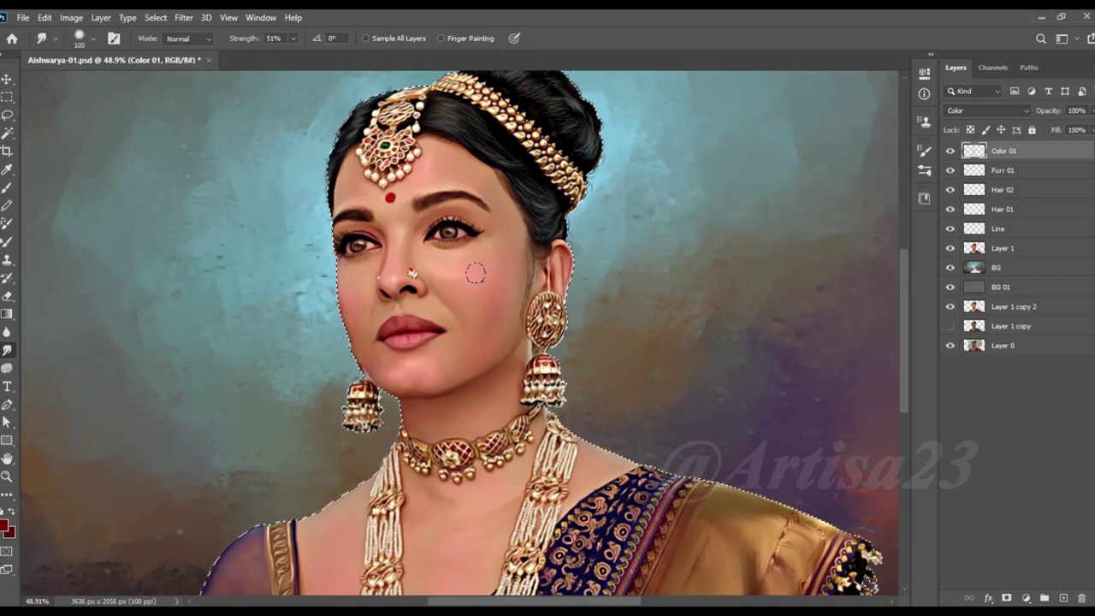
key(bracketleft)
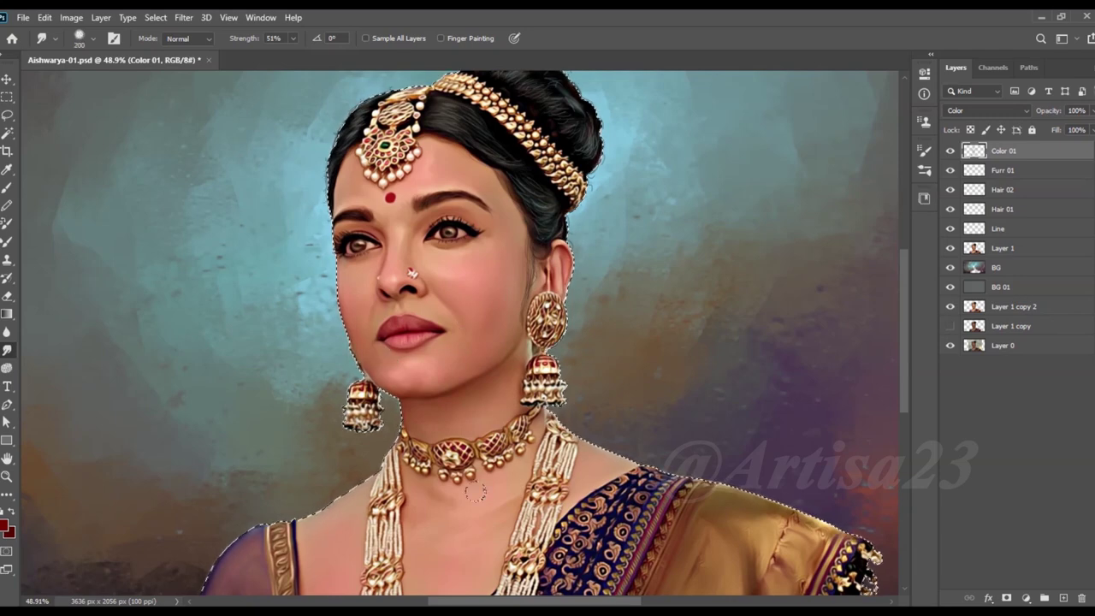
scroll(450, 257, down, 2)
key(bracketright)
key(bracketright)
key(bracketright)
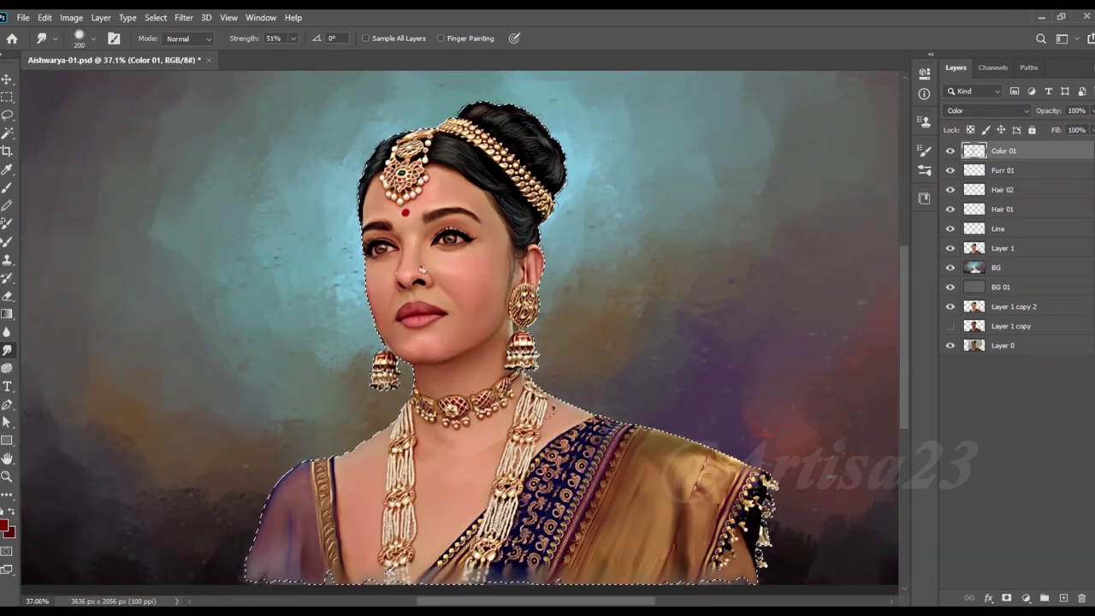
scroll(461, 225, down, 1)
scroll(460, 225, up, 2)
scroll(460, 225, down, 1)
Step: Save the file and add a new layer above Color 01
key(ctrl+s)
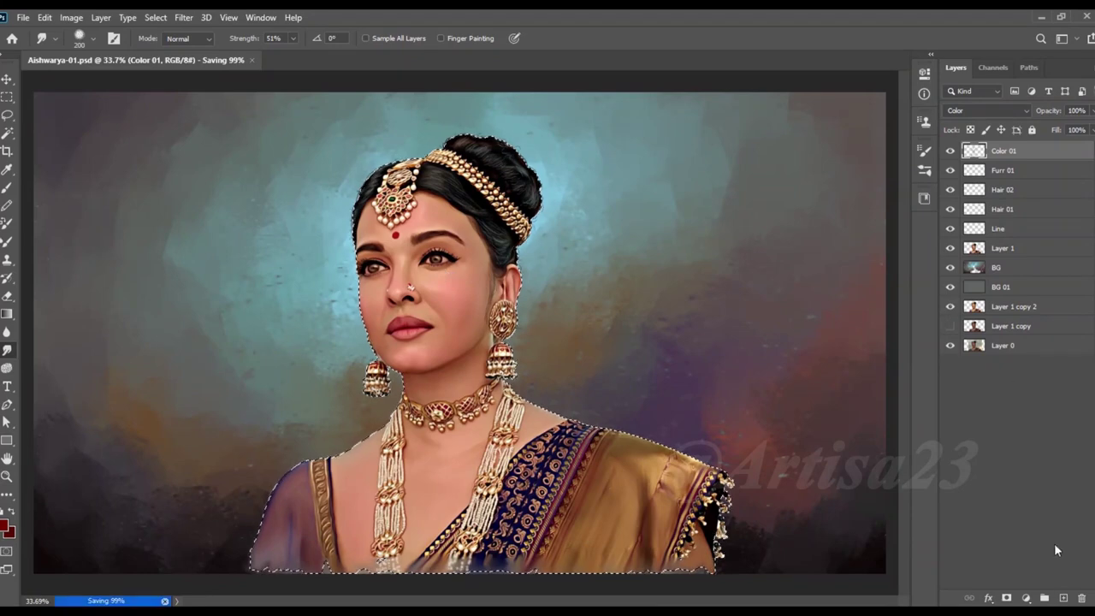
key(ctrl+shift+alt+n)
double_click(1002, 150)
Step: Name the layer Color 02, pick an orange foreground, and set Color blend mode
text(Color 02)
key(Return)
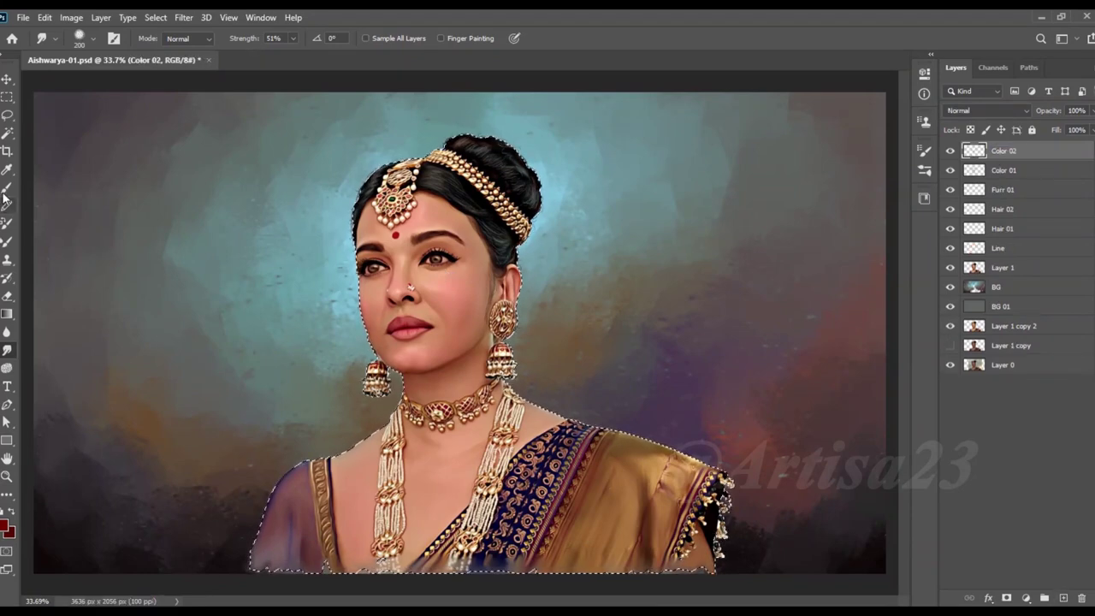
key(i)
click(6, 526)
click(783, 214)
click(959, 198)
key(b)
click(988, 110)
click(984, 438)
Step: Brush orange tint on the forehead and left cheek, then smudge it smooth
key(bracketleft)
key(bracketleft)
key(bracketleft)
drag(463, 224, 458, 218)
drag(397, 296, 372, 315)
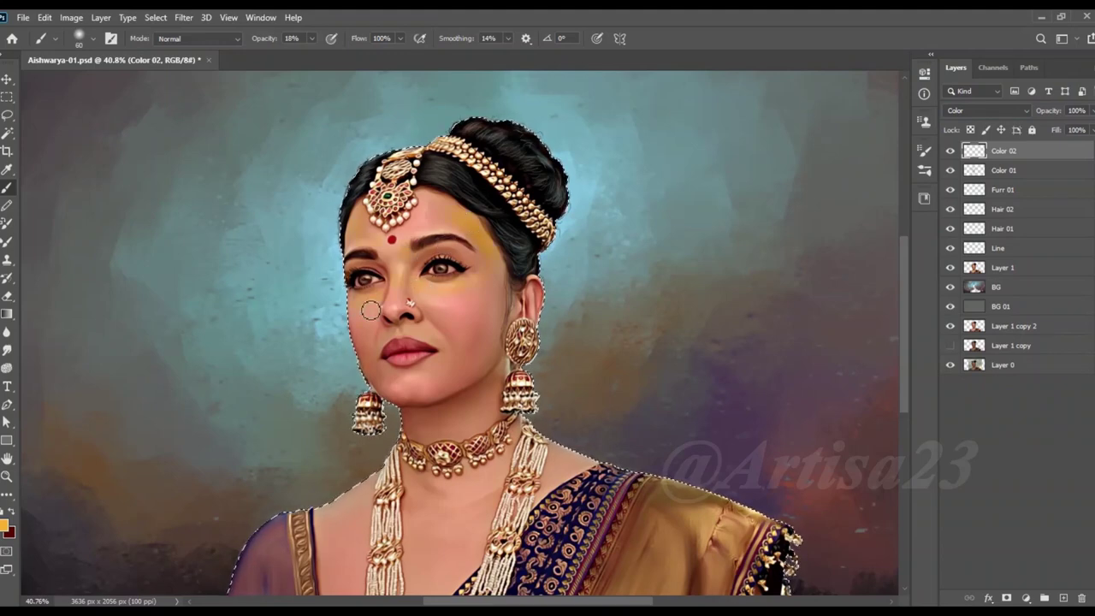
key(bracketright)
key(bracketright)
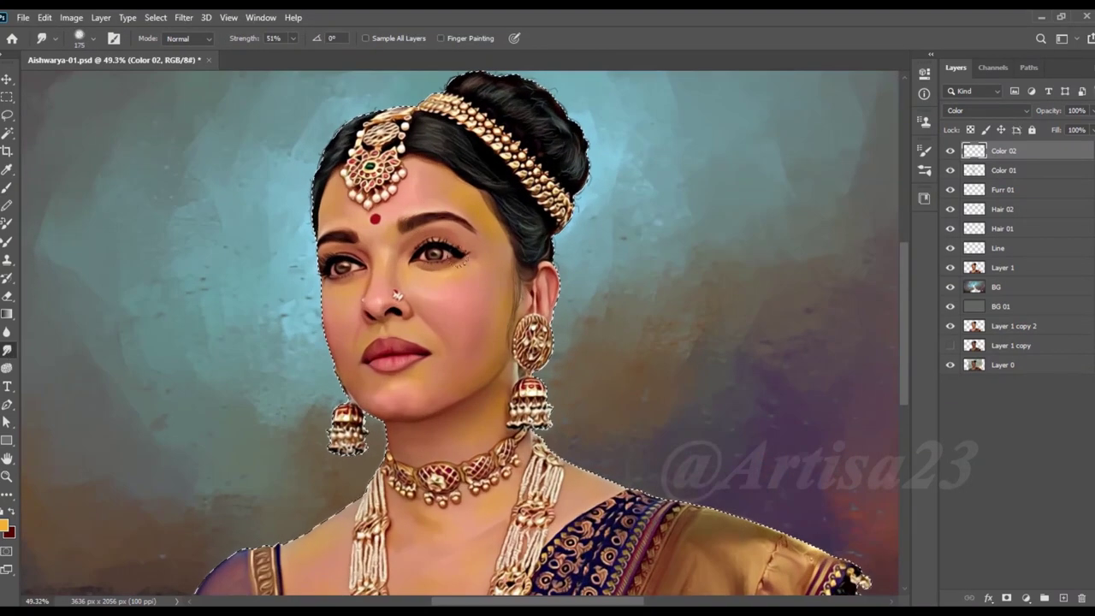
key(bracketleft)
key(bracketright)
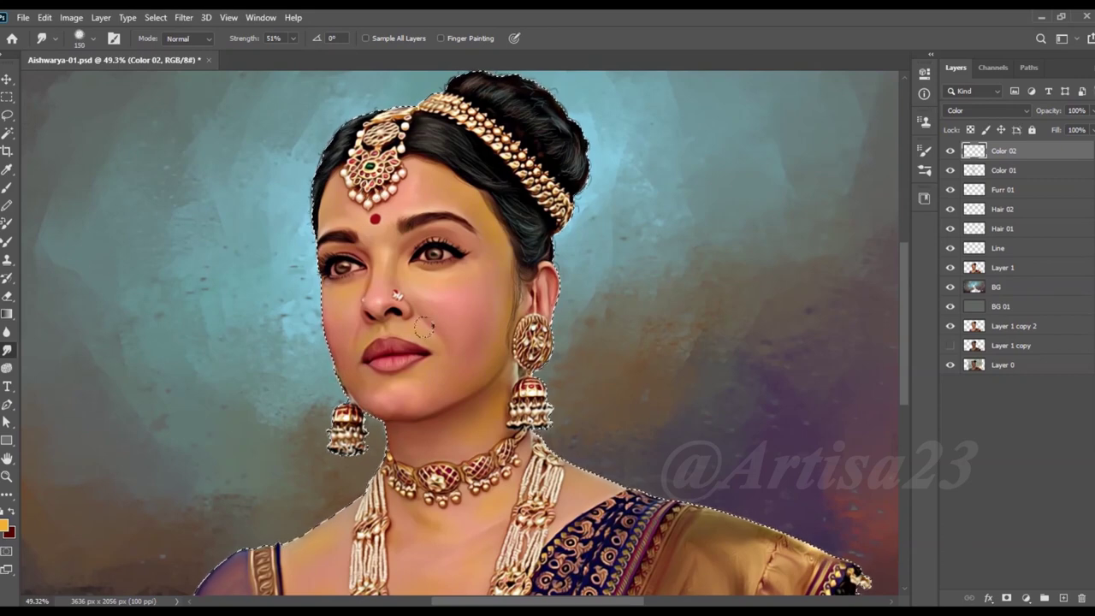
key(bracketright)
key(bracketright)
scroll(355, 464, down, 1)
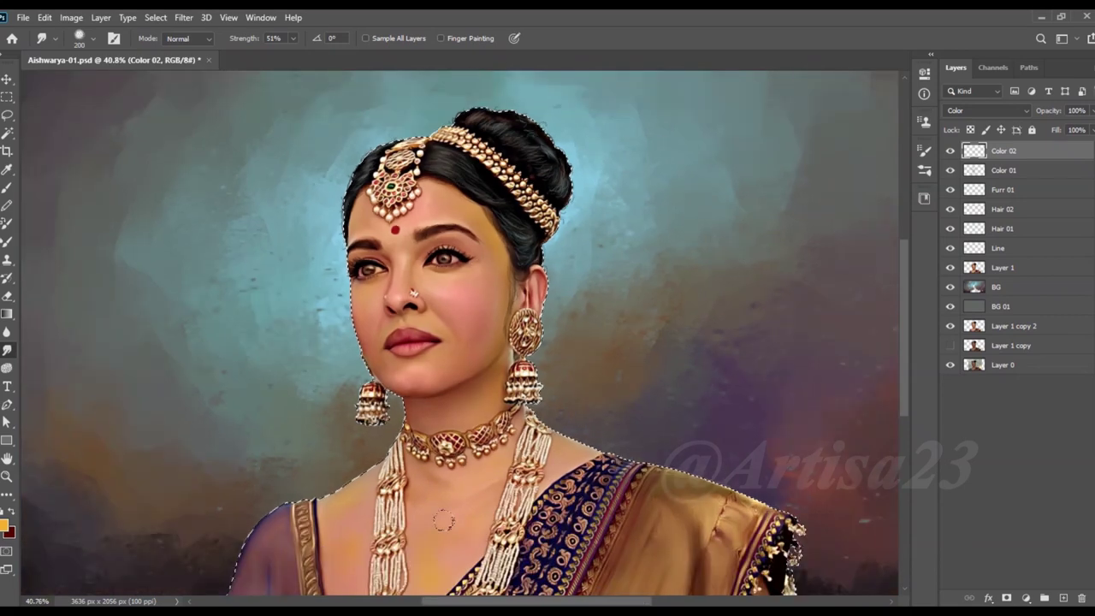
scroll(355, 464, down, 1)
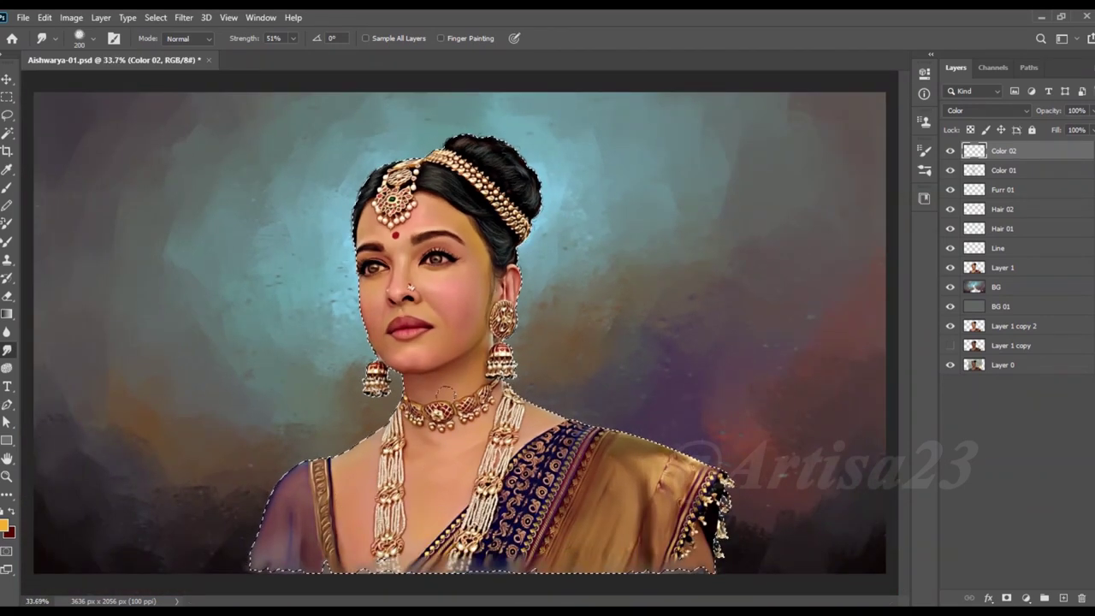
scroll(440, 325, up, 1)
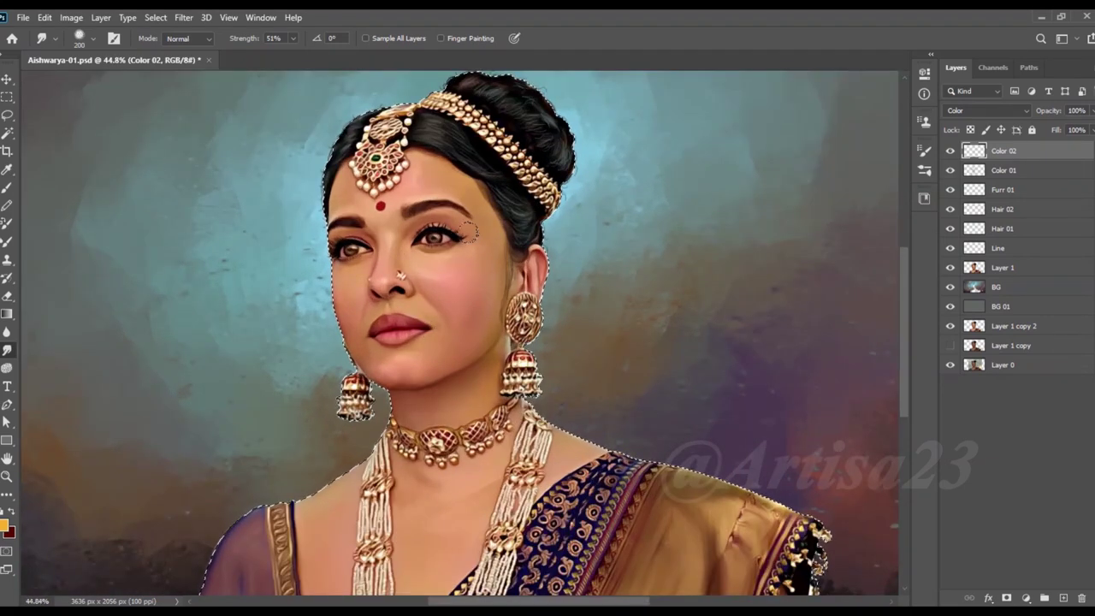
scroll(460, 334, down, 1)
Step: Deselect and apply Color Balance +100, -43, -16 to push midtones red and magenta
key(ctrl+d)
scroll(460, 333, down, 1)
click(71, 18)
click(231, 142)
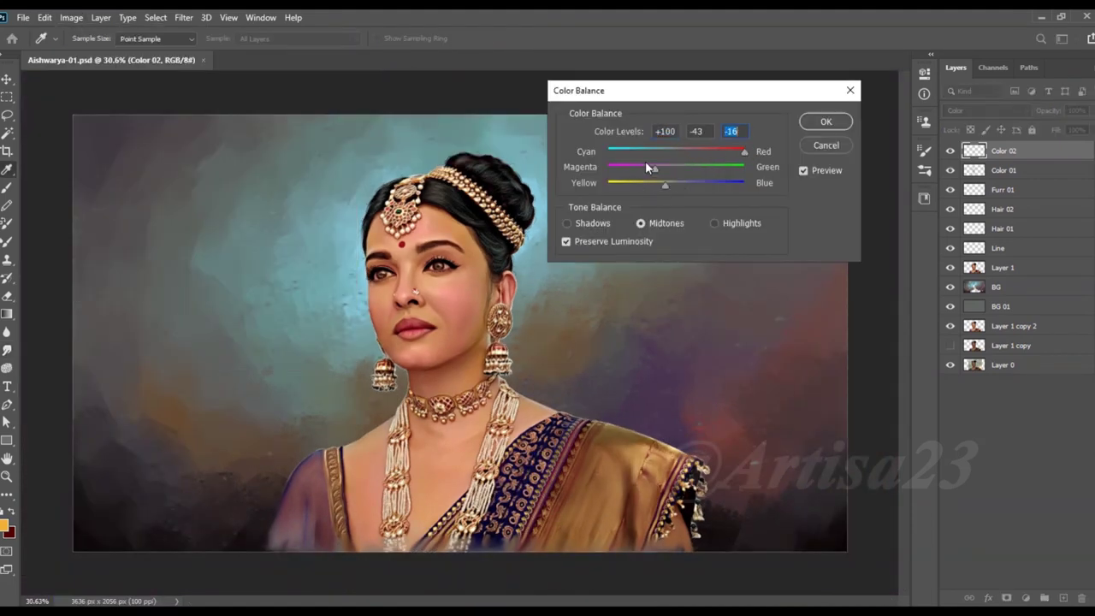
click(828, 147)
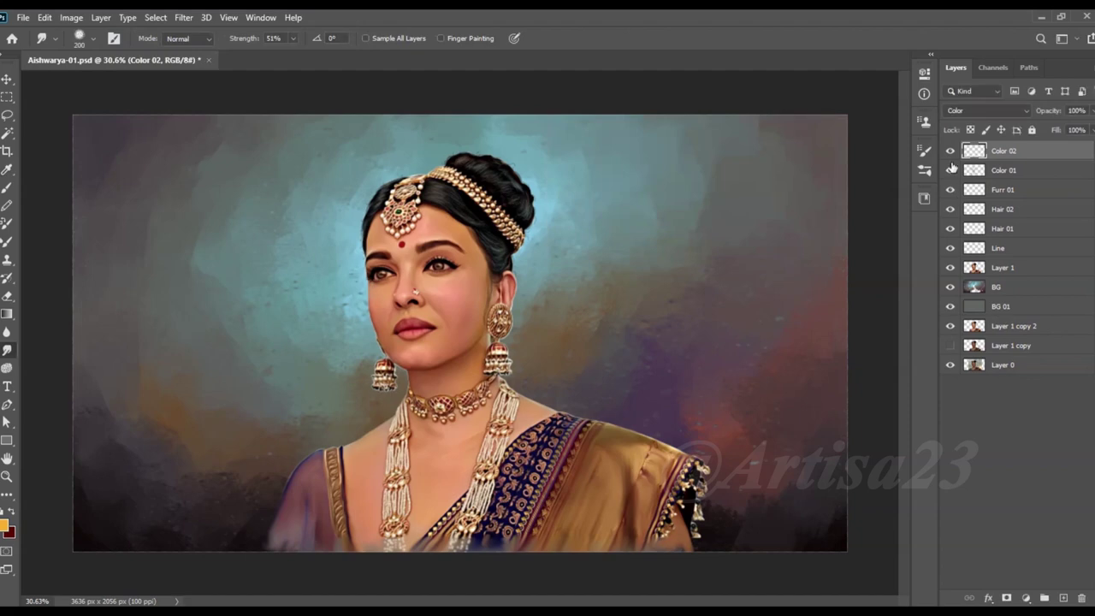
Step: Add a new empty layer above Color 02 and fit the portrait in view
key(ctrl+shift+alt+n)
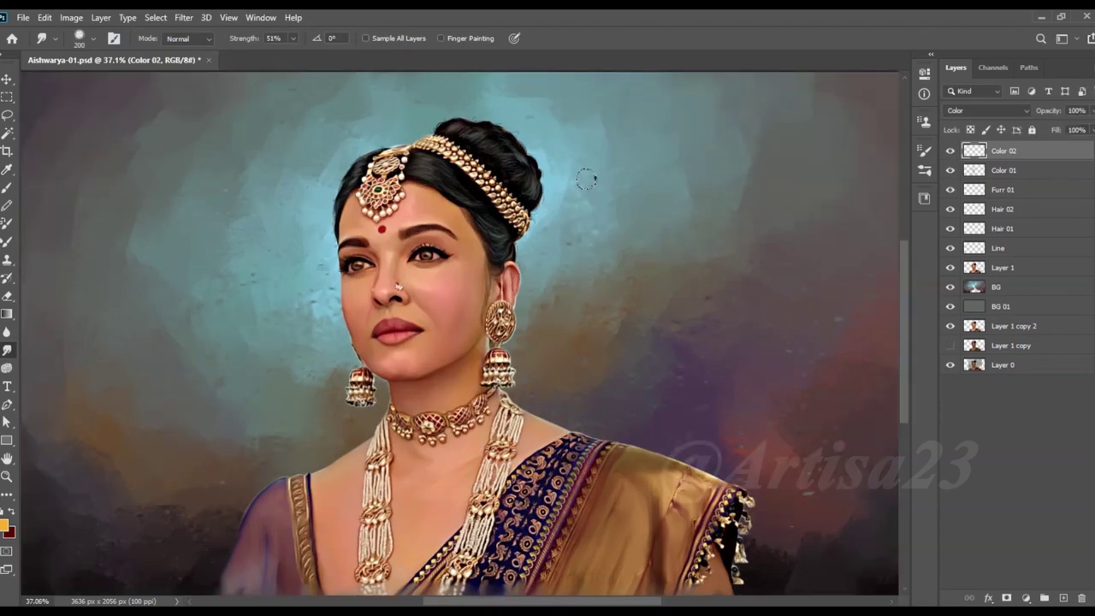
key(ctrl+minus)
key(ctrl+0)
scroll(756, 217, down, 2)
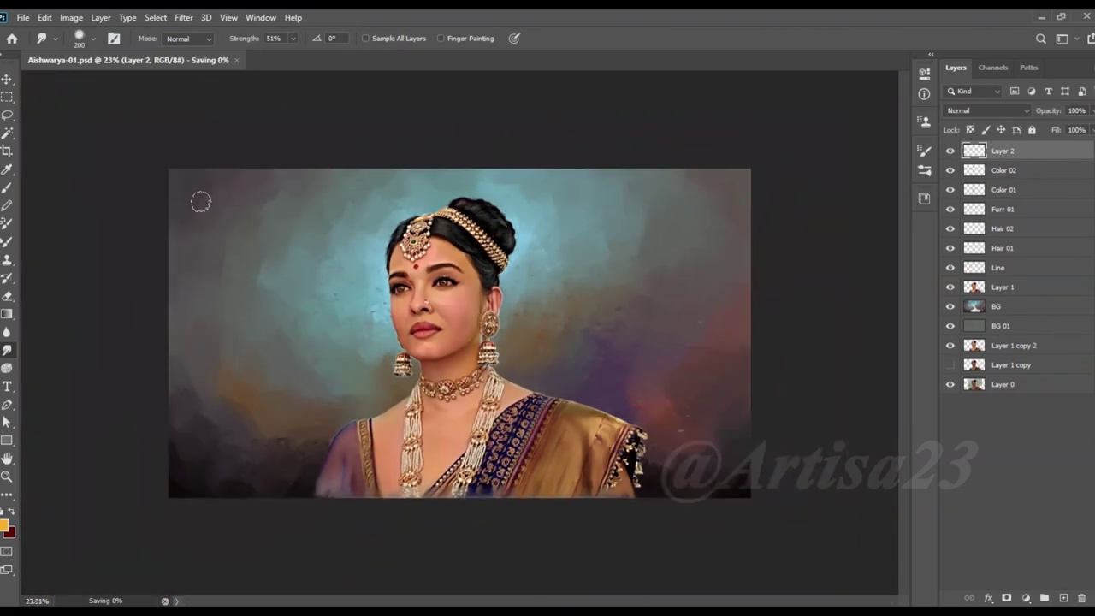
Step: Choose dark red as the paint colour for the lips with the Brush
key(v)
scroll(582, 293, down, 1)
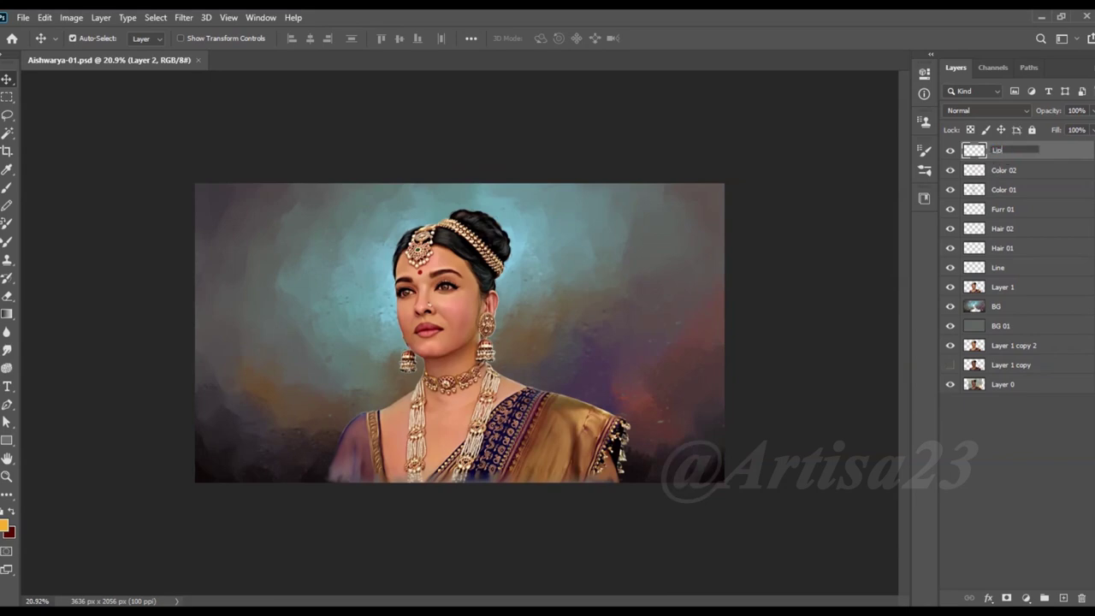
scroll(459, 334, up, 3)
click(4, 525)
click(816, 391)
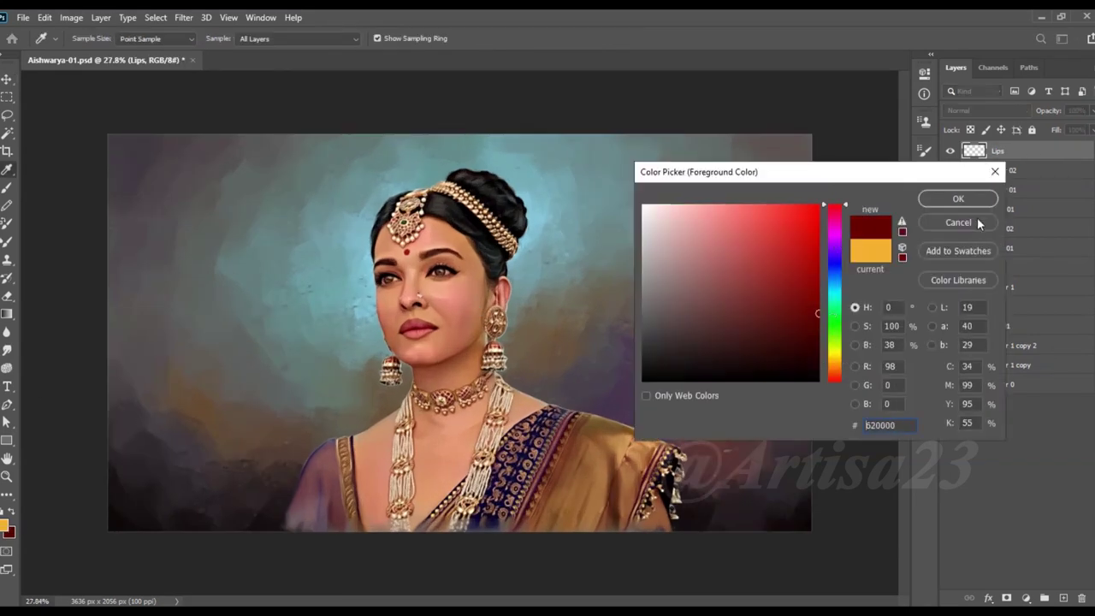
click(958, 196)
key(b)
Step: Paint the upper and lower lips evenly dark red
scroll(422, 325, up, 5)
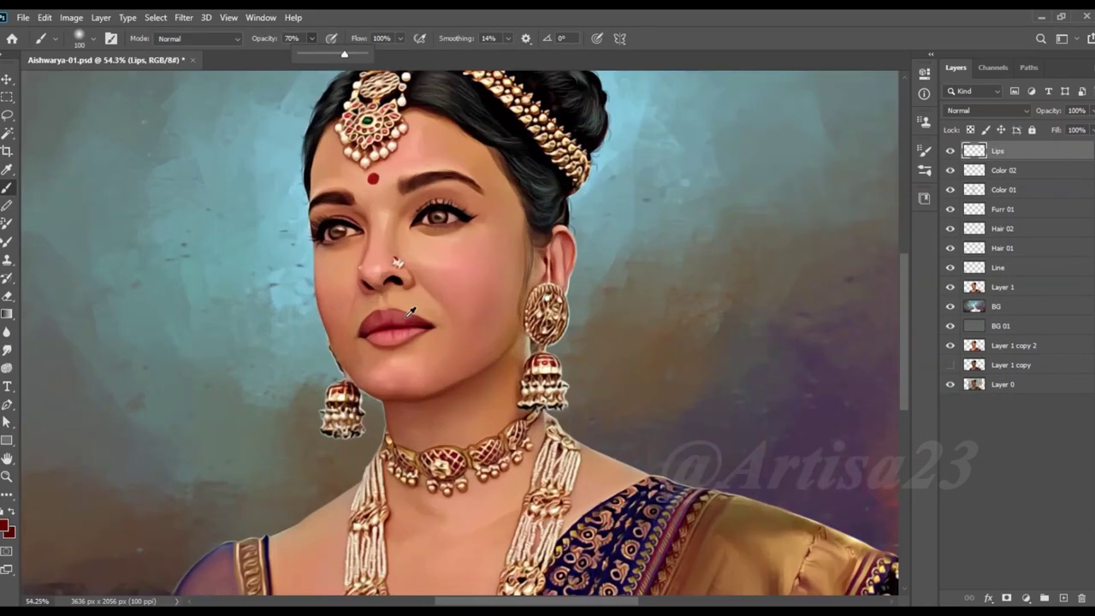
scroll(423, 326, up, 5)
mouse_move(394, 321)
mouse_down()
mouse_move(367, 342)
mouse_move(310, 345)
mouse_move(373, 318)
mouse_move(328, 362)
mouse_move(279, 376)
mouse_move(410, 394)
mouse_move(359, 415)
mouse_move(433, 381)
mouse_move(488, 385)
mouse_up()
key(bracketleft)
mouse_move(351, 392)
mouse_down()
mouse_move(337, 389)
mouse_move(504, 382)
mouse_up()
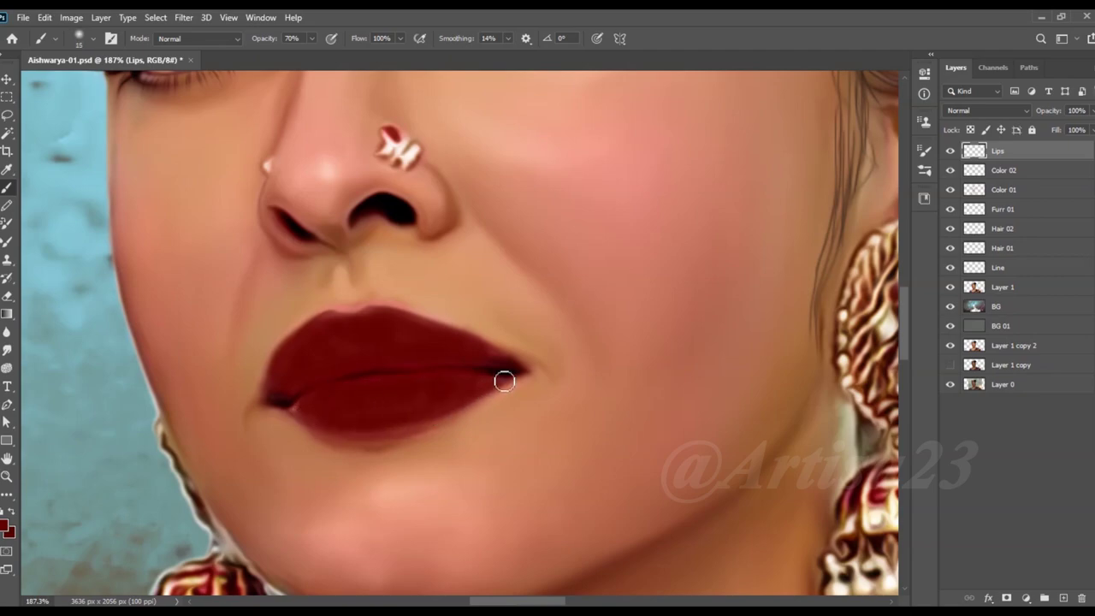
drag(350, 429, 362, 435)
key(ctrl+0)
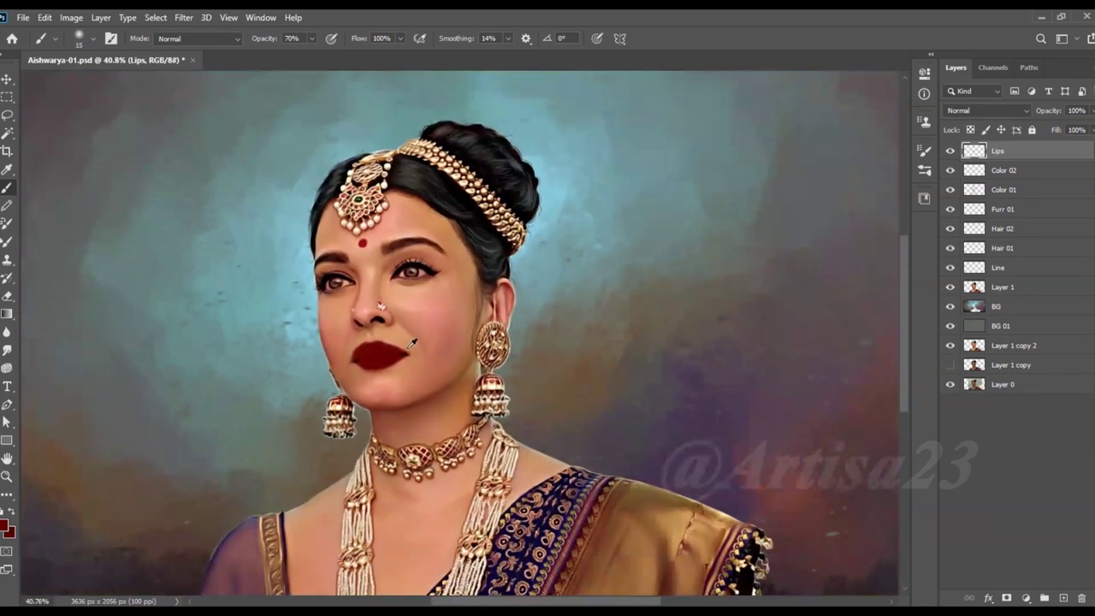
Step: Set the Lips layer to Soft Light and shift its hue to -31
click(984, 110)
click(980, 289)
click(71, 17)
click(245, 128)
drag(729, 195, 699, 196)
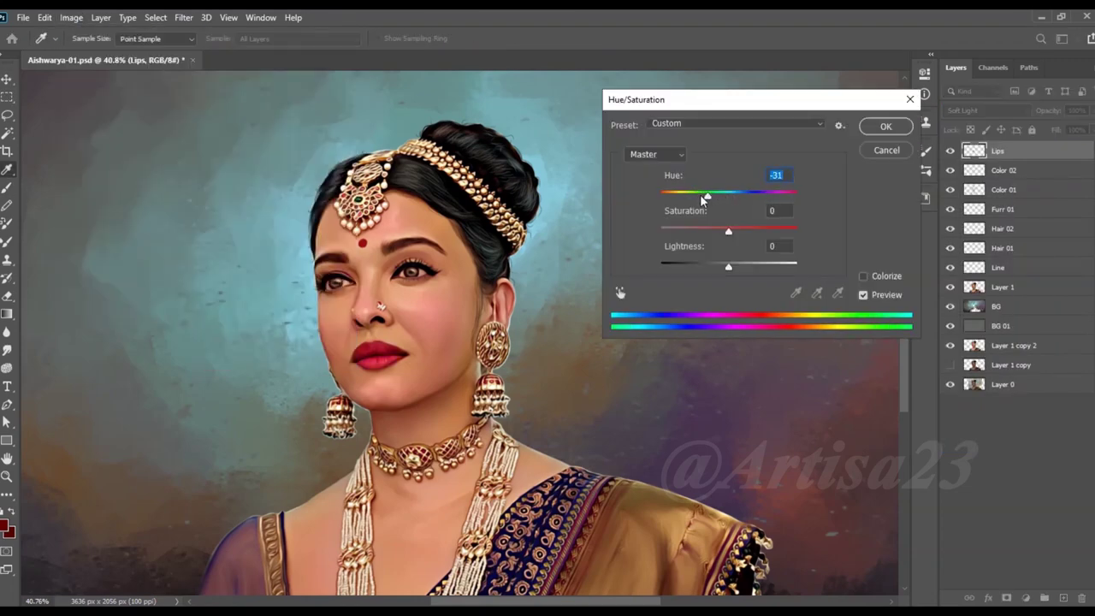
click(886, 126)
Step: Lower the Lips layer opacity to 86% and save the document
click(1090, 110)
drag(1088, 127, 1088, 131)
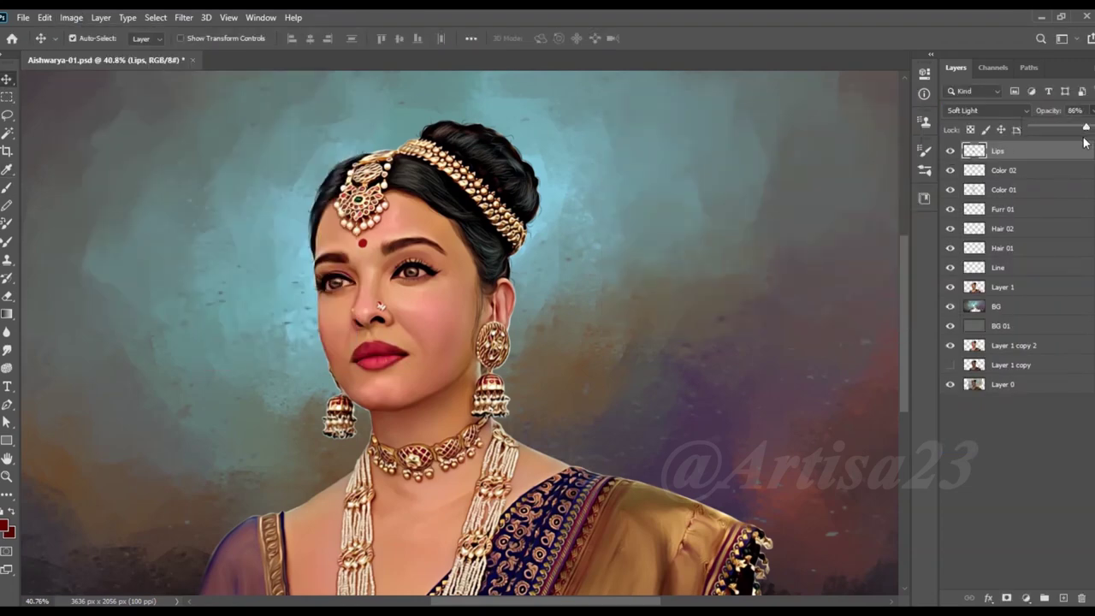
scroll(521, 332, down, 2)
key(ctrl+s)
scroll(395, 318, up, 2)
scroll(395, 318, up, 2)
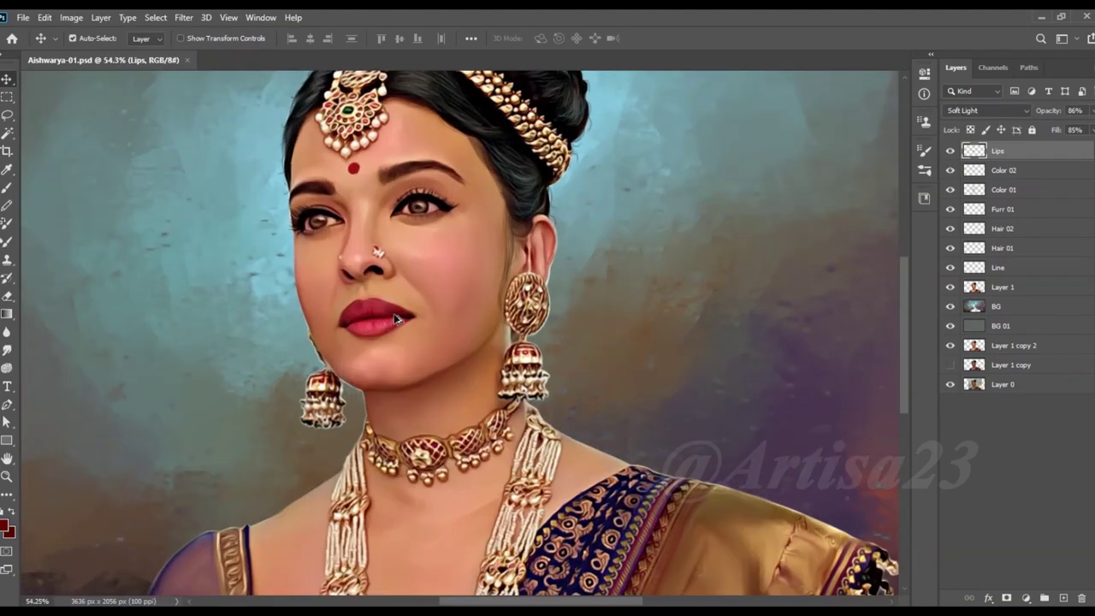
scroll(395, 318, down, 1)
scroll(460, 284, down, 3)
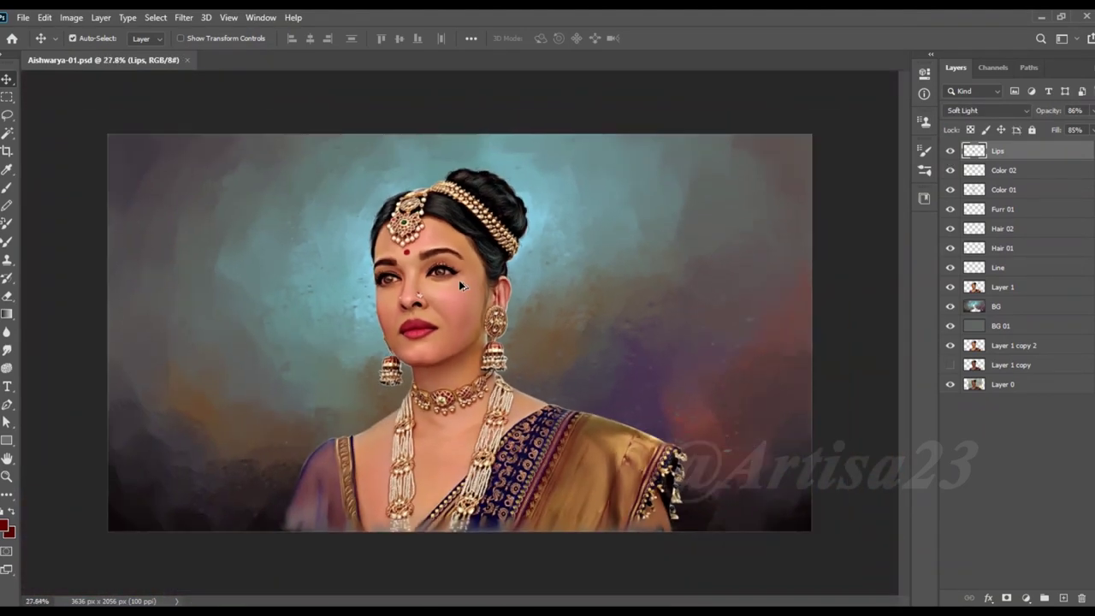
Step: Add a new layer named Color 03 and load a selection around the figure
click(1064, 597)
double_click(1002, 161)
key(Escape)
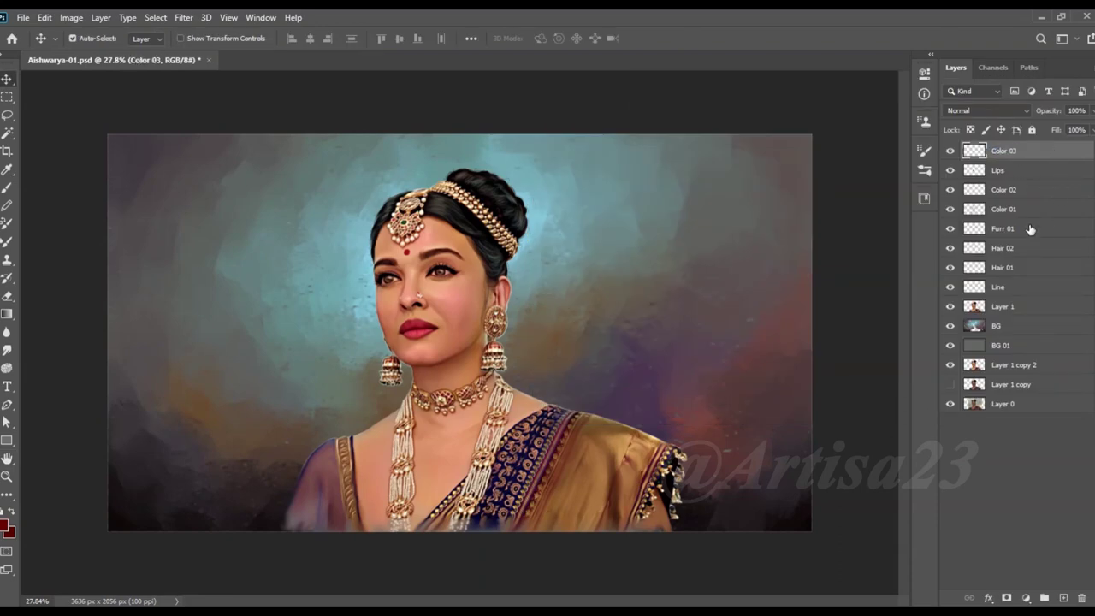
ctrl+click(974, 306)
Step: Set a 16% opacity brush with light blue, and put the Color 03 layer in Color blend mode
key(b)
drag(312, 39, 283, 53)
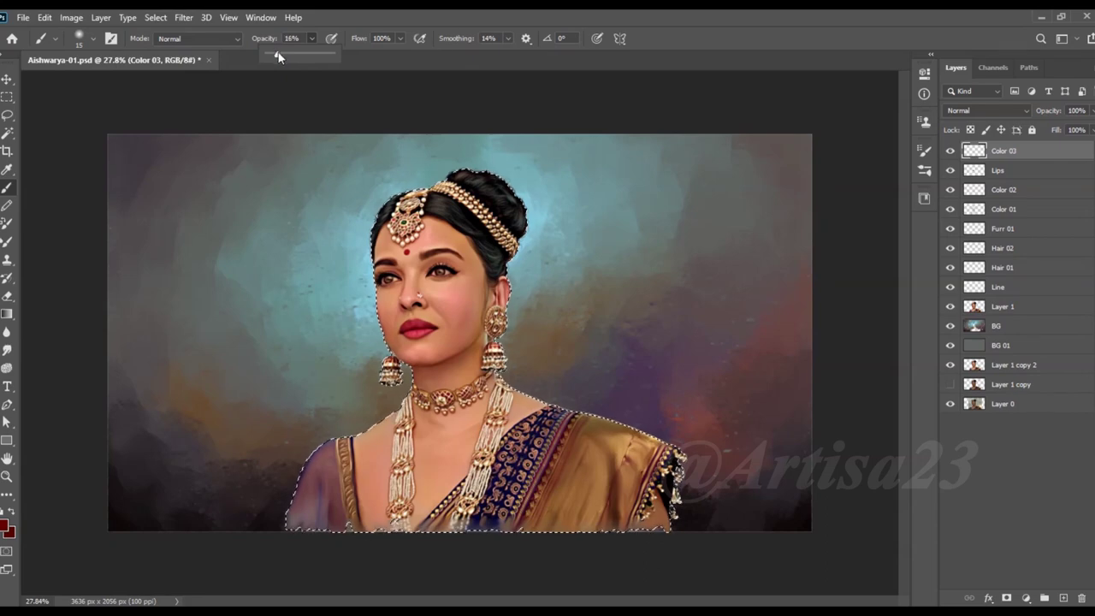
click(5, 525)
click(751, 288)
key(Return)
scroll(128, 225, up, 2)
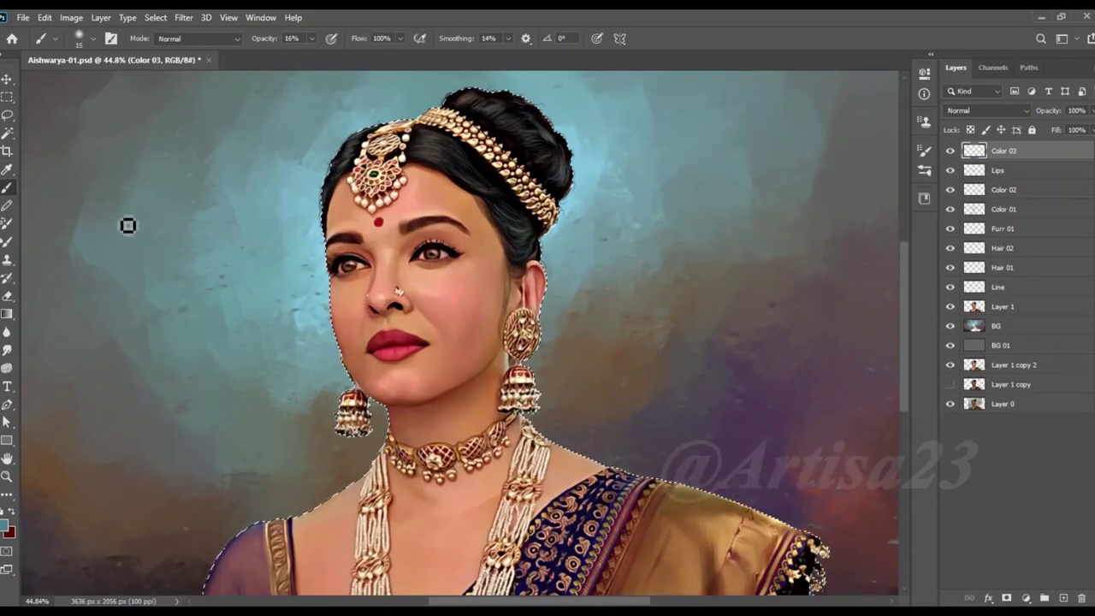
scroll(435, 236, up, 2)
click(988, 110)
click(984, 432)
Step: Dab cool blue above the eyebrow, on the chin and on the lower-left cheek
key(bracketright)
key(bracketright)
key(bracketright)
click(477, 211)
key(bracketright)
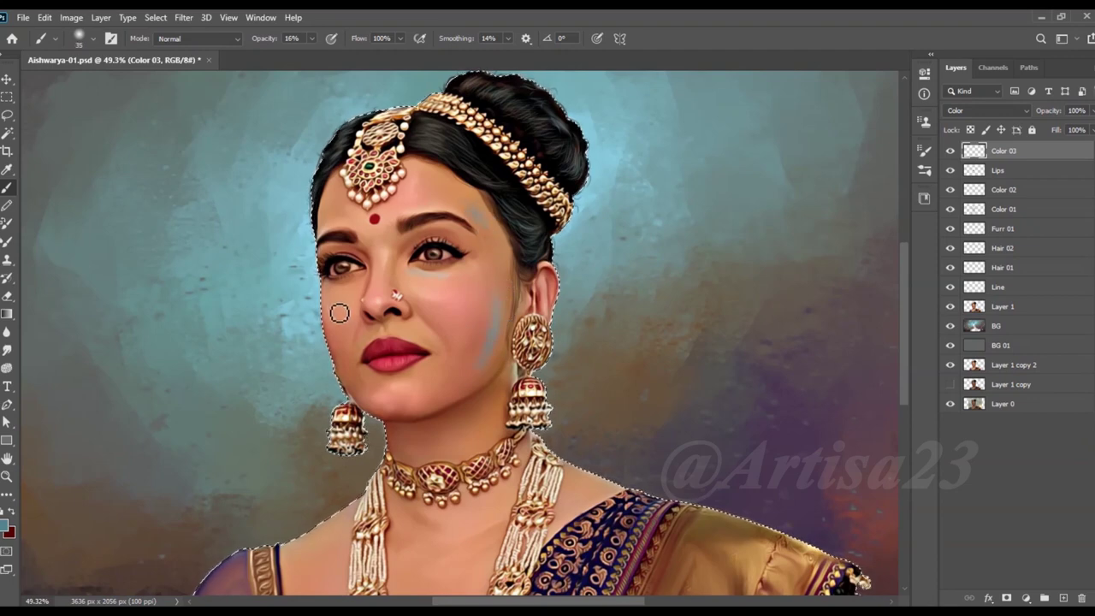
click(398, 411)
click(370, 383)
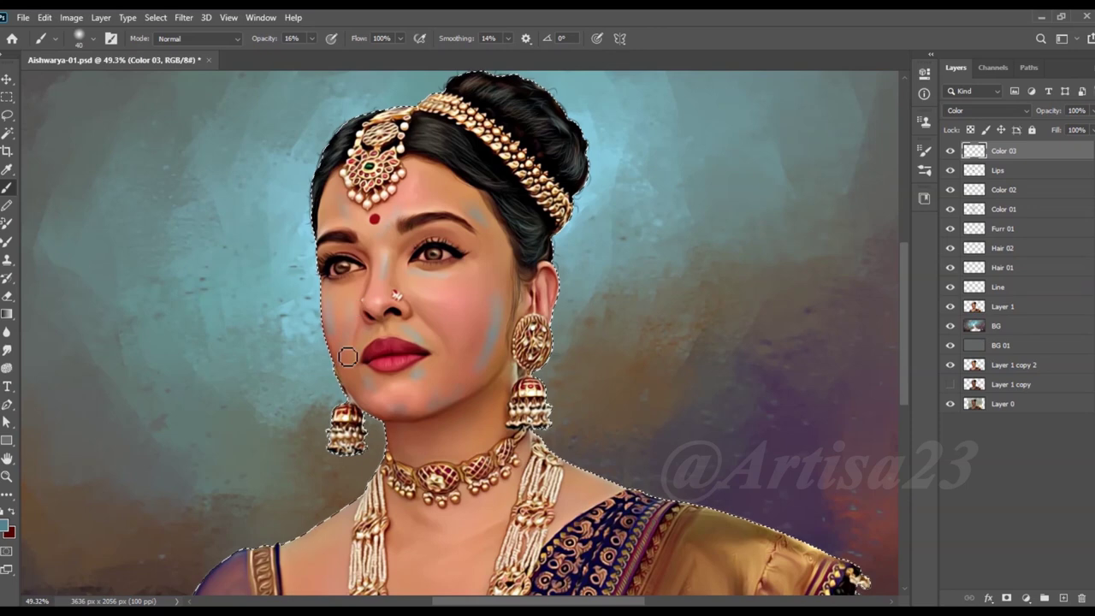
scroll(538, 200, down, 1)
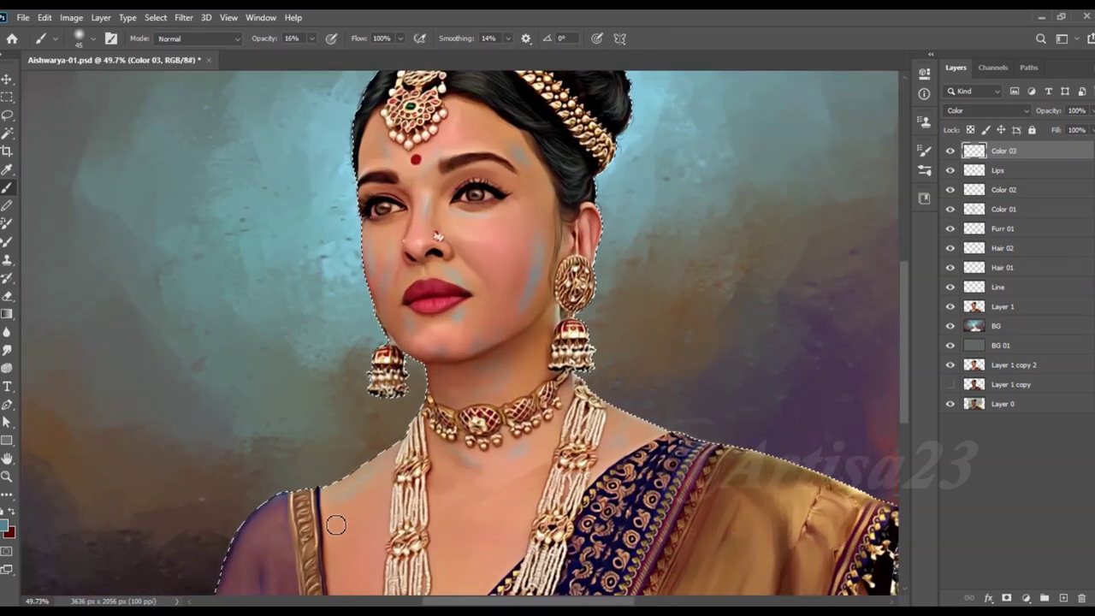
scroll(538, 200, down, 1)
Step: Smudge the skin tint on the Color 02 layer, shrinking the brush from 125 to 80
key(r)
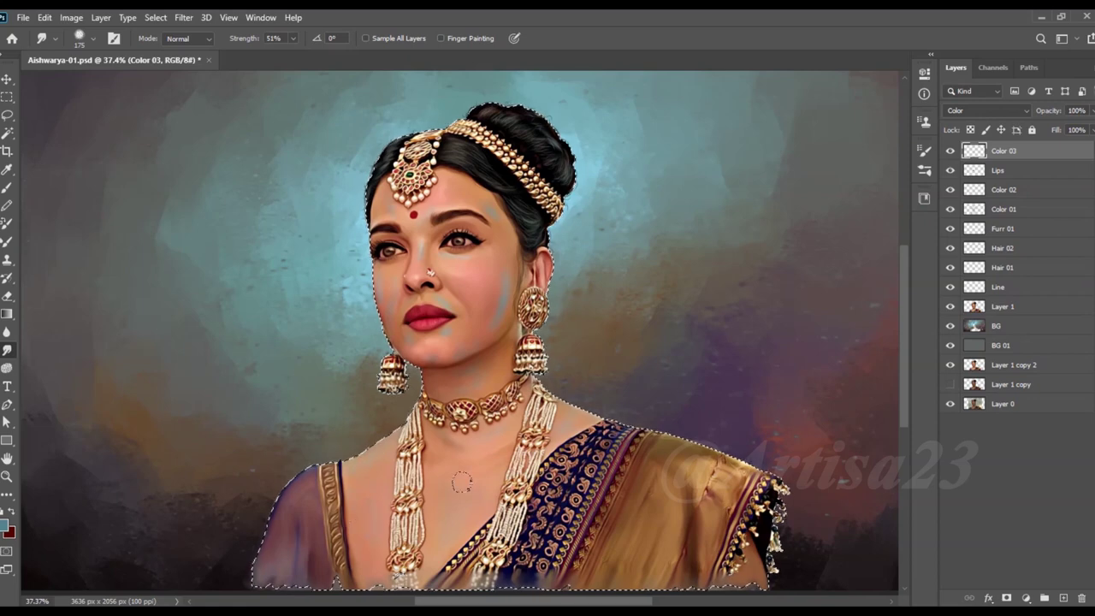
key(bracketleft)
key(bracketleft)
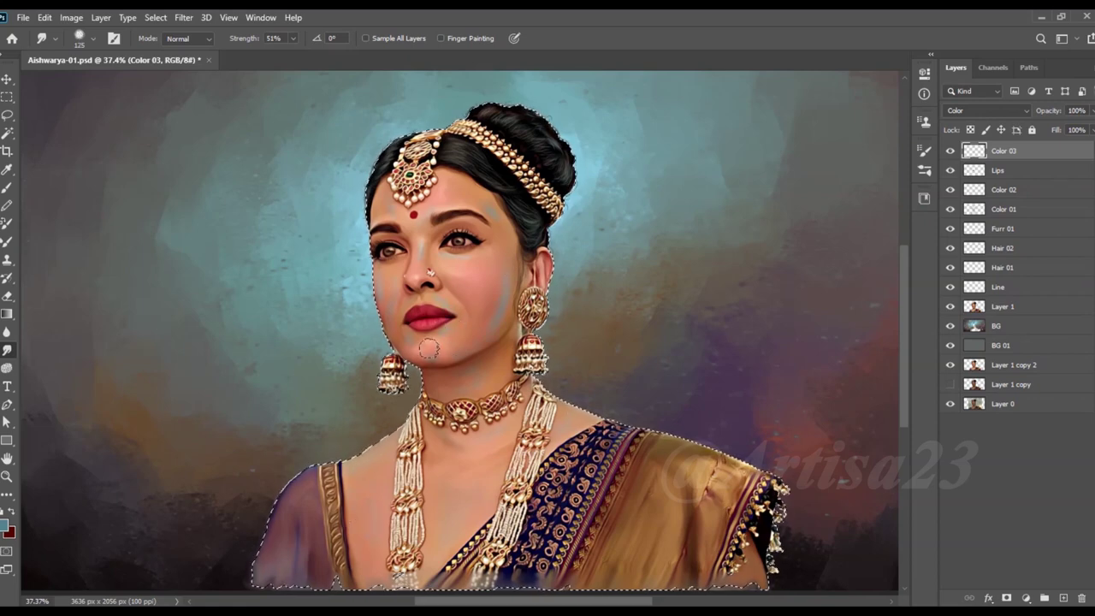
scroll(420, 253, up, 3)
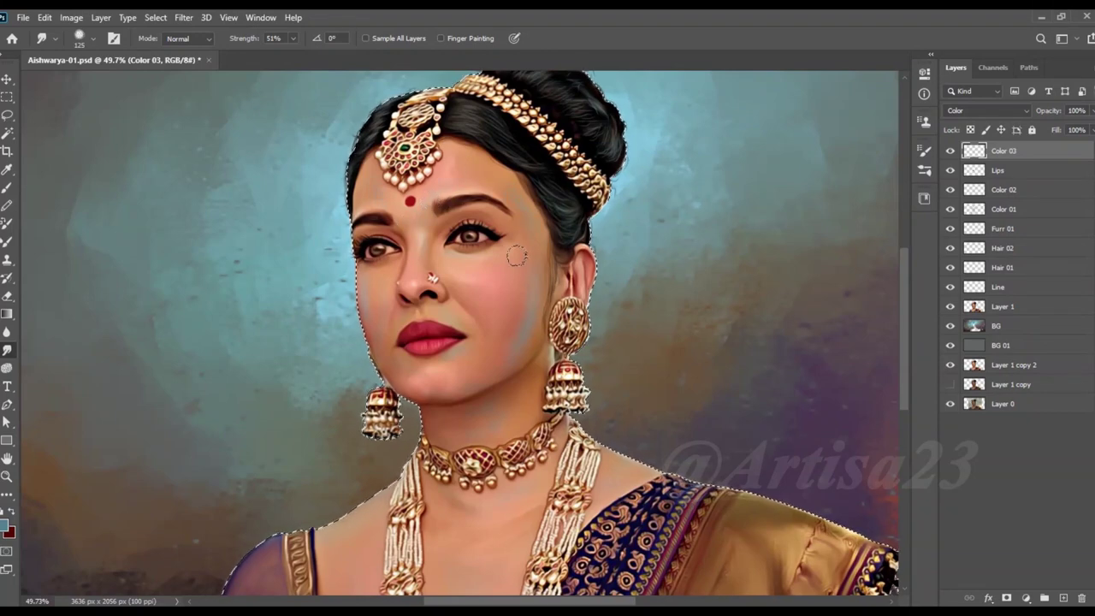
click(1006, 192)
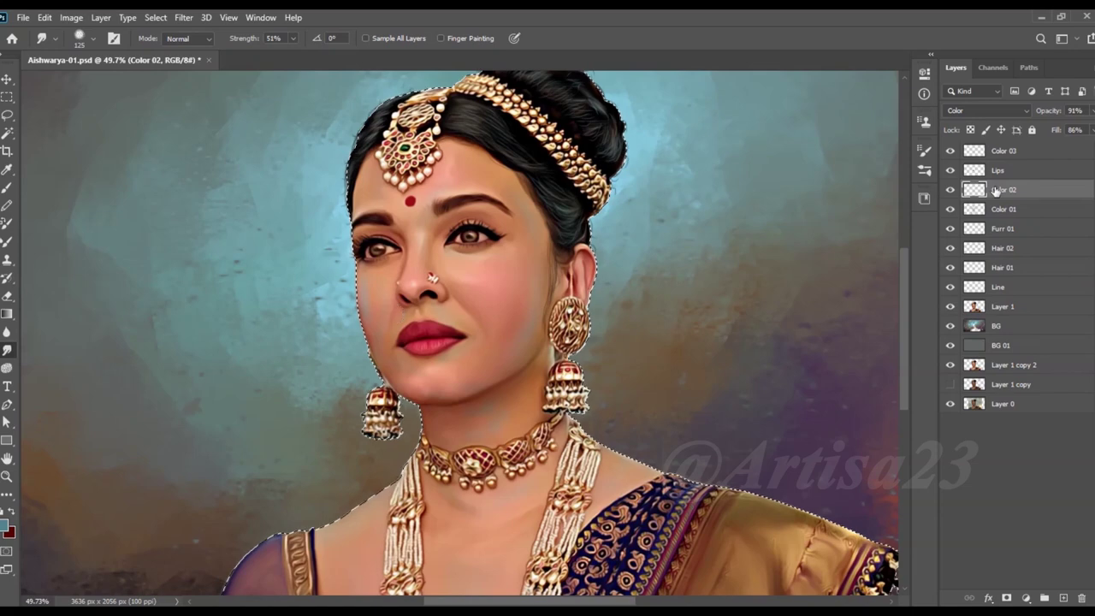
click(8, 296)
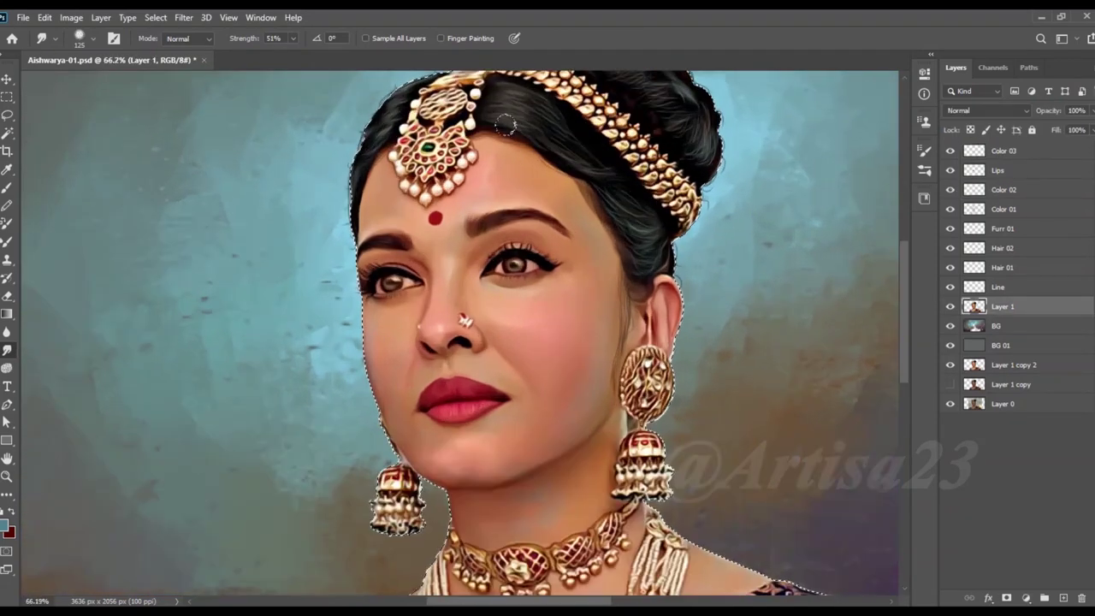
key(bracketleft)
key(bracketleft)
key(bracketleft)
Step: Step down to the Color 01 layer, then add a new empty layer on top and begin renaming it
click(1004, 151)
key(alt+bracketleft)
key(alt+bracketleft)
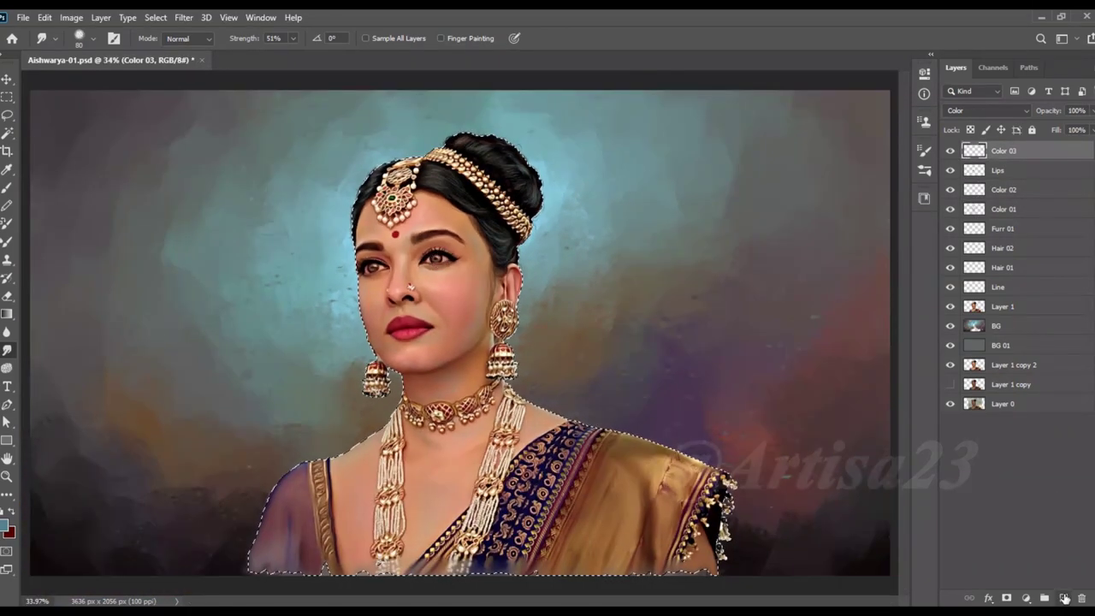
click(1064, 599)
double_click(1003, 150)
Step: Name the layer Light and dab white highlights on the nose, right cheek, chin, forehead and neck
text(Color 01)
text(ight)
key(Return)
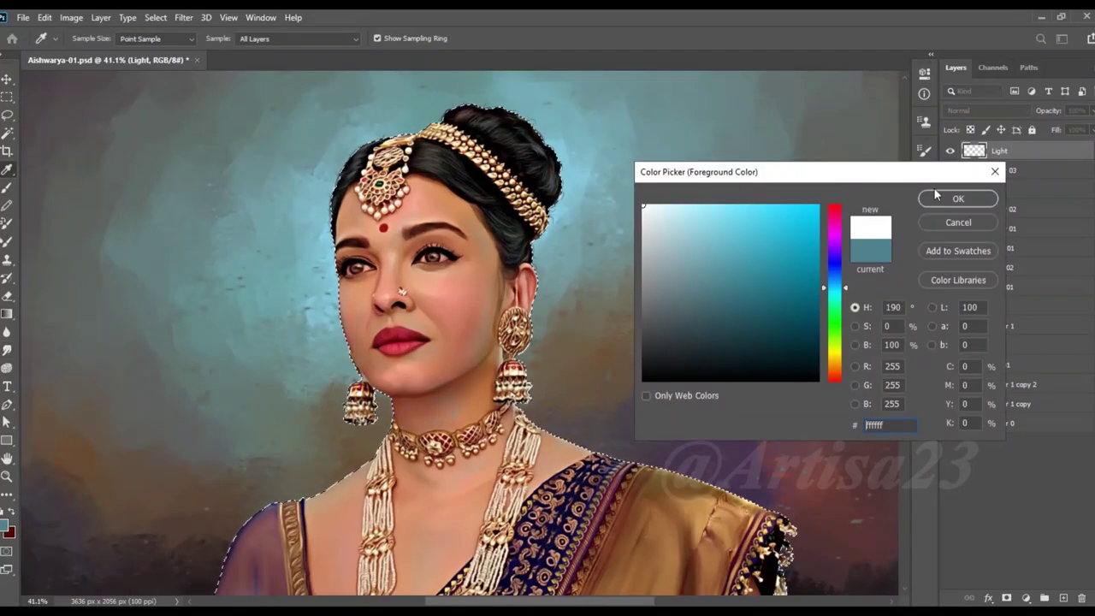
click(933, 198)
click(395, 330)
drag(445, 299, 465, 318)
key(bracketleft)
key(bracketright)
click(423, 432)
click(433, 197)
key(bracketright)
click(473, 475)
Step: Smudge the chest, neck, cheek and forehead highlights into the surrounding skin
scroll(466, 492, down, 1)
scroll(462, 487, down, 1)
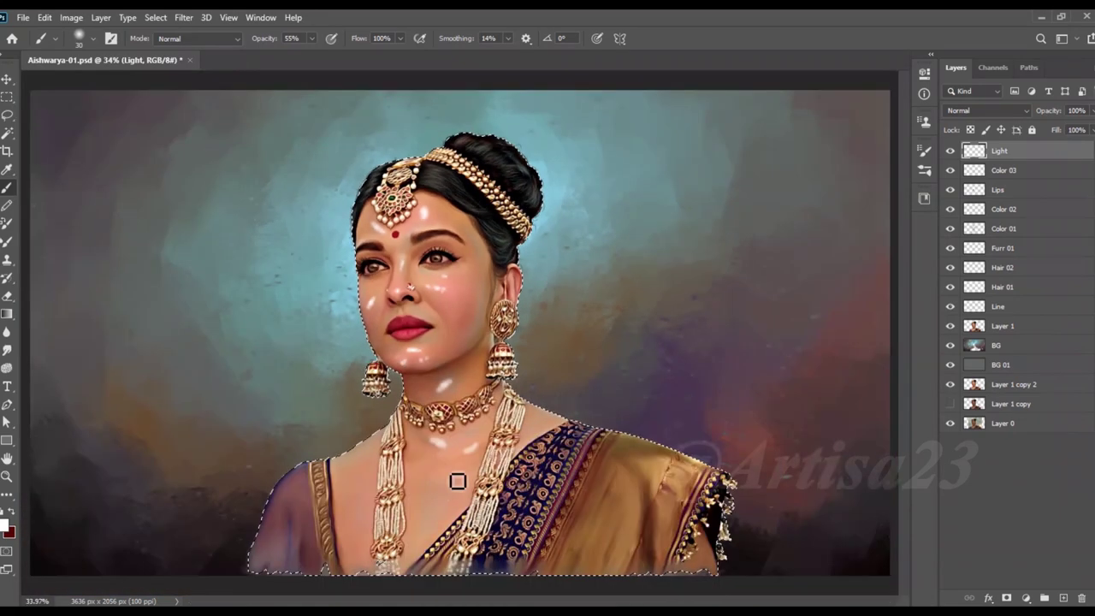
key(r)
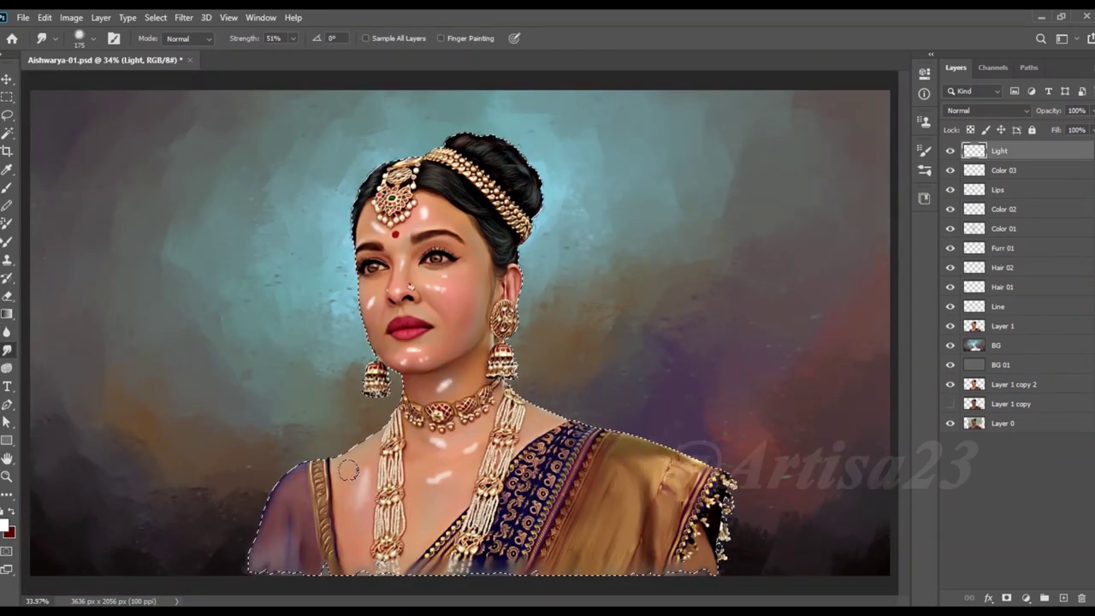
mouse_move(432, 492)
mouse_down()
mouse_move(441, 432)
mouse_move(426, 392)
mouse_up()
key(bracketleft)
key(bracketleft)
scroll(410, 377, up, 2)
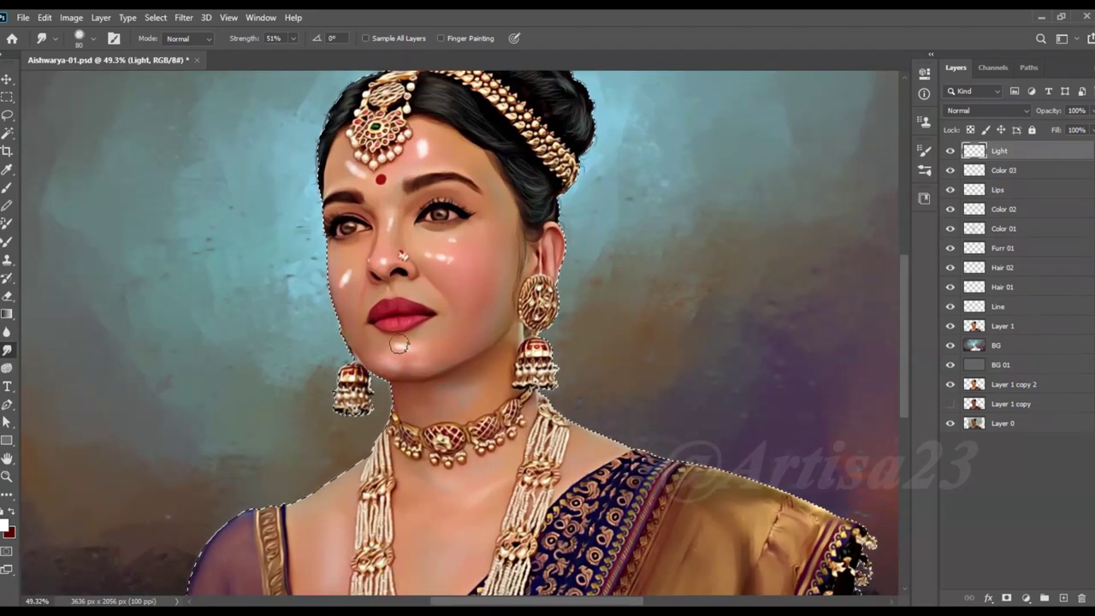
drag(445, 255, 429, 246)
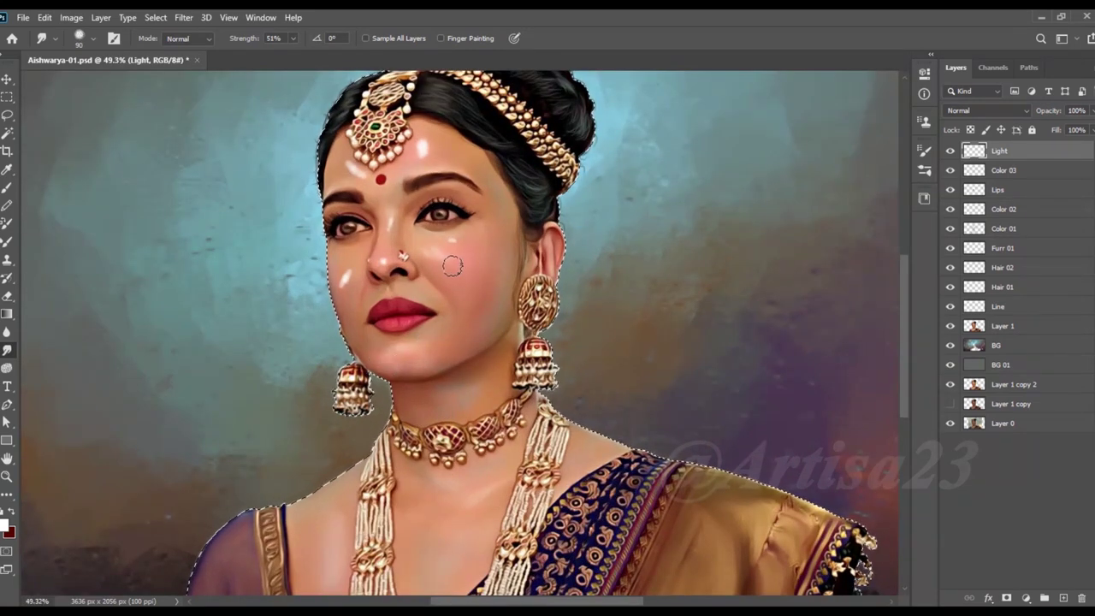
key(bracketleft)
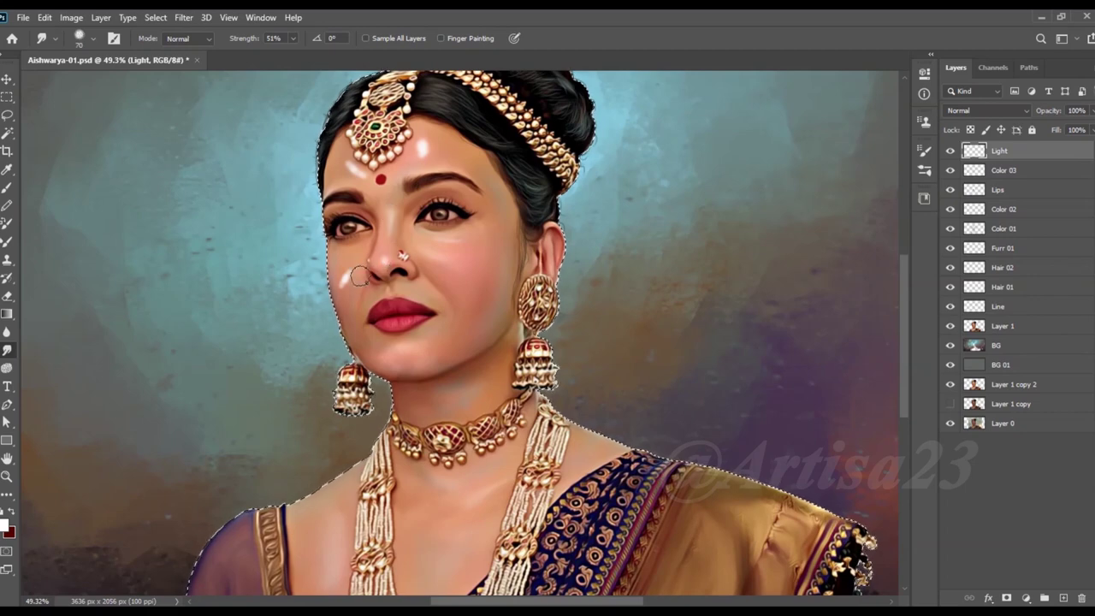
drag(344, 274, 349, 286)
scroll(341, 282, up, 1)
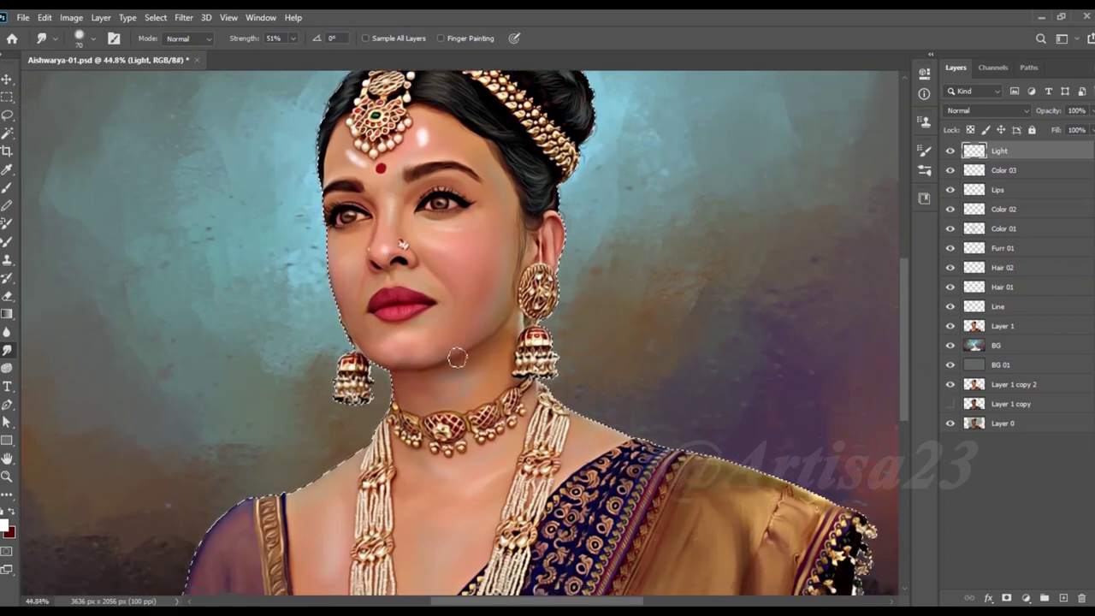
drag(357, 204, 342, 205)
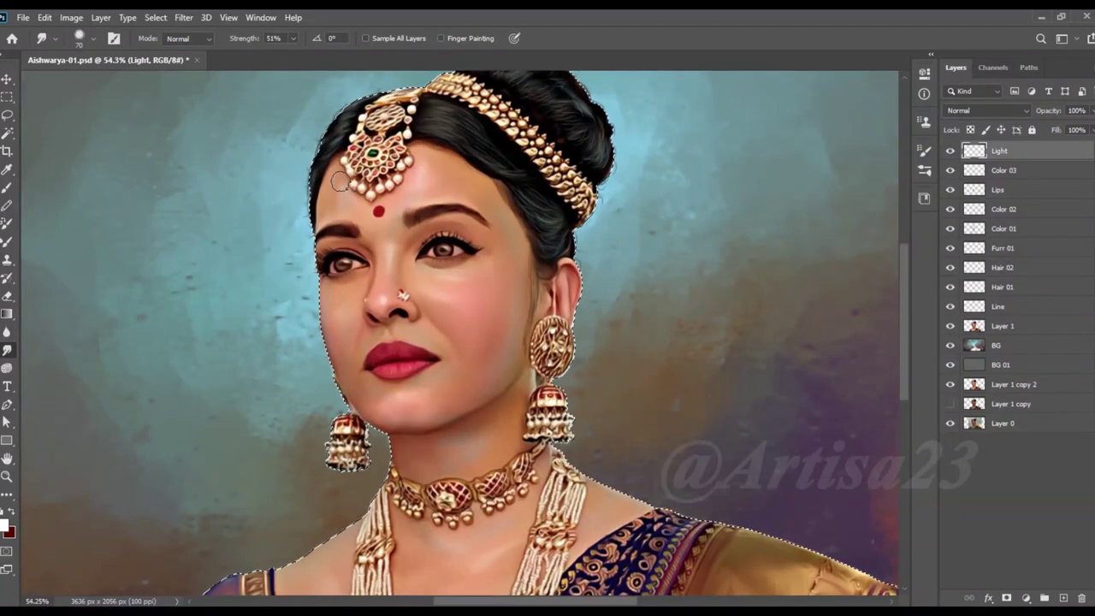
Step: Paint a white highlight on the upper lip and blend it into the lip colour
key(b)
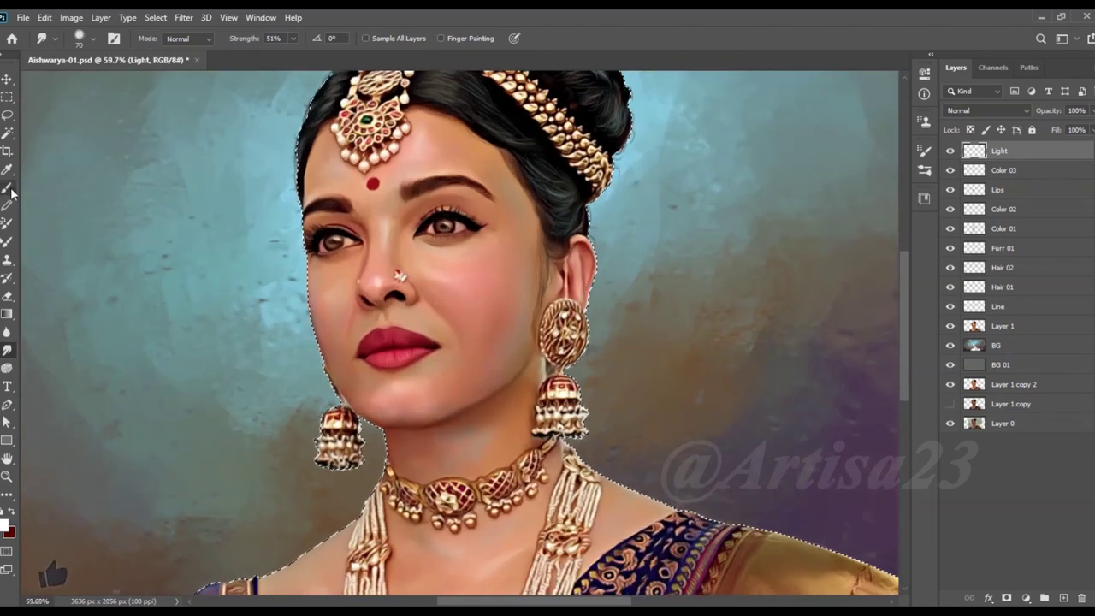
scroll(428, 402, up, 5)
drag(377, 327, 392, 320)
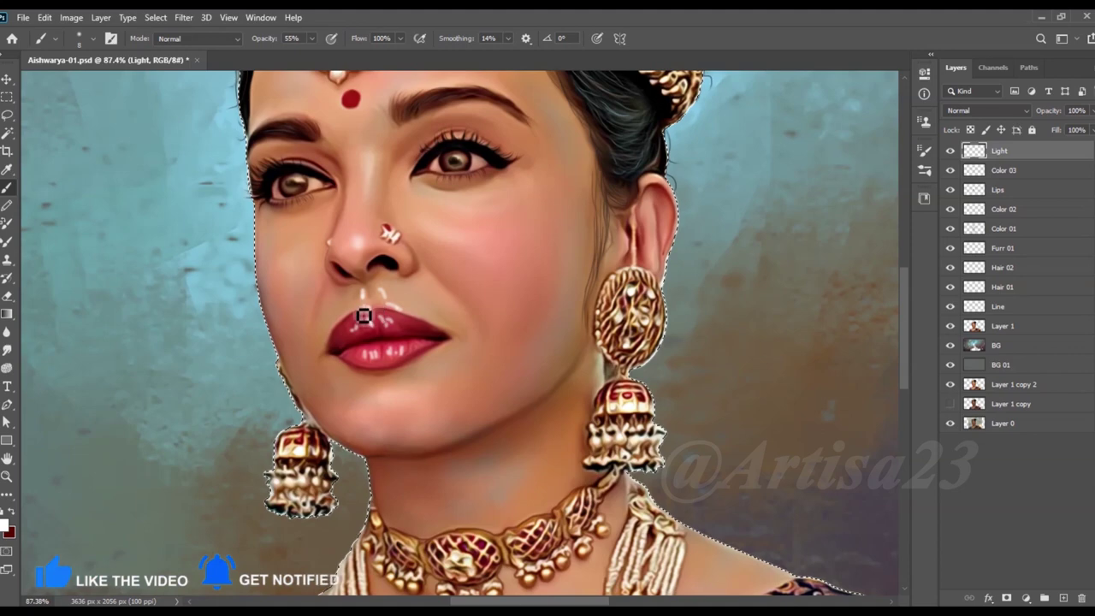
click(7, 349)
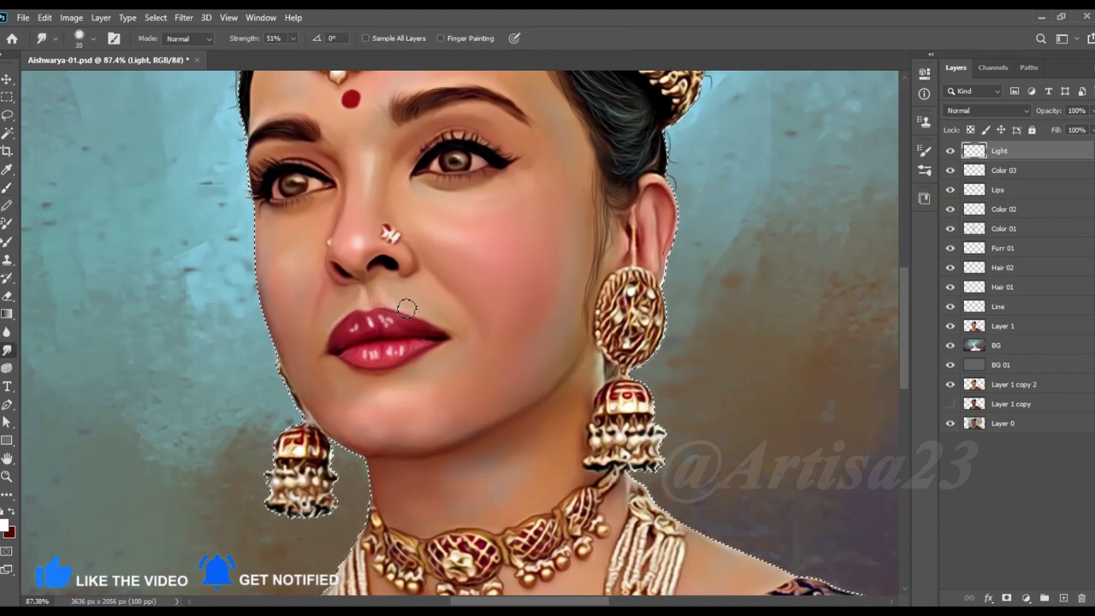
key(bracketright)
drag(381, 327, 388, 321)
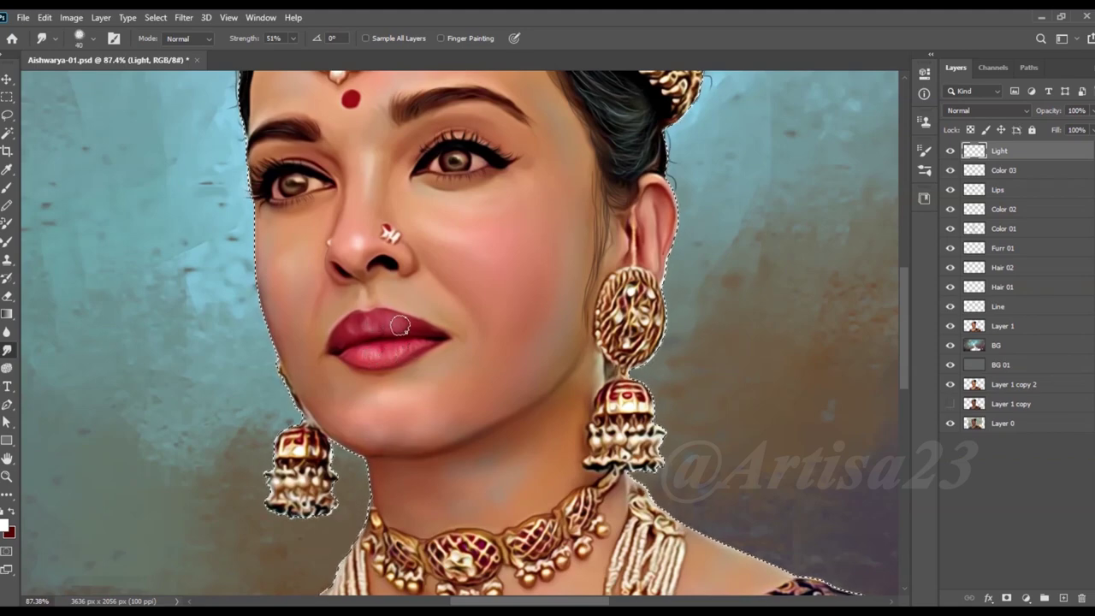
Step: Toggle between the Brush and Smudge tools while reviewing the highlights across the portrait
scroll(399, 326, down, 2)
scroll(402, 308, down, 2)
scroll(405, 276, down, 2)
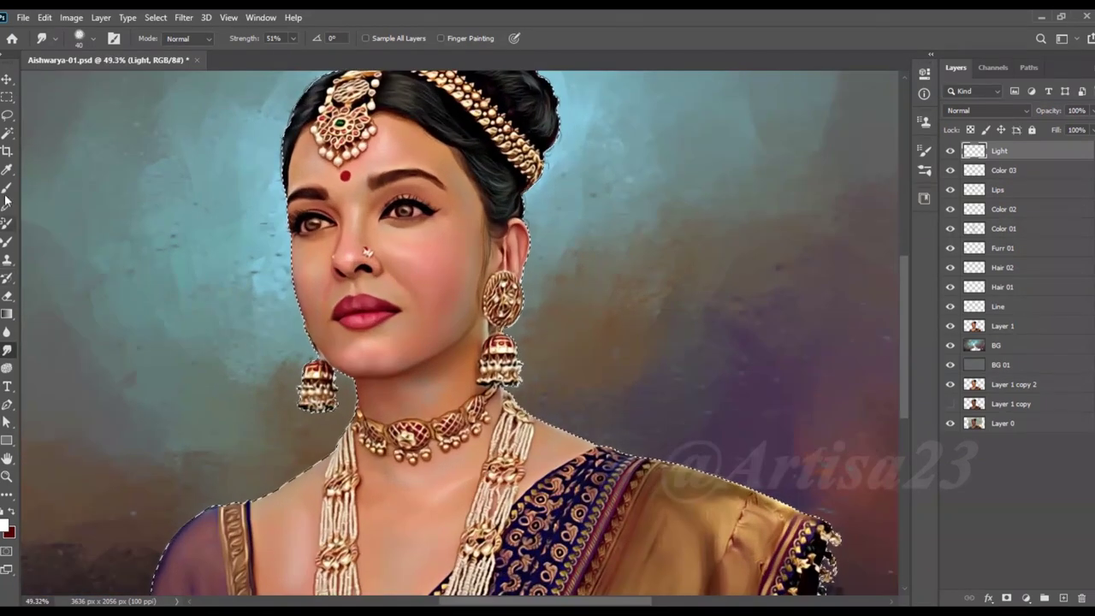
click(7, 187)
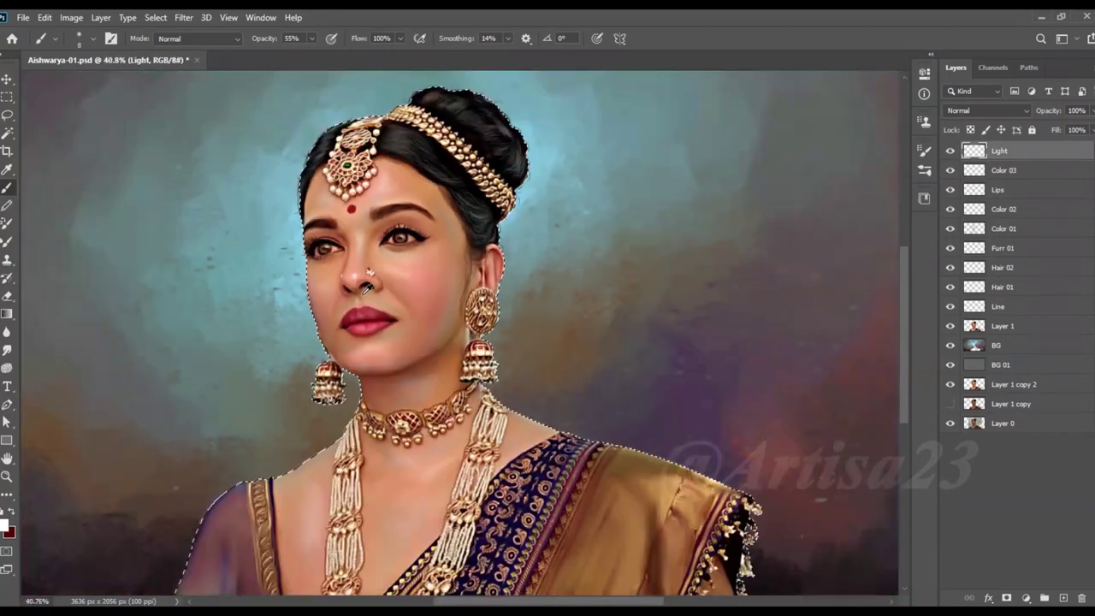
scroll(368, 273, up, 3)
scroll(428, 298, up, 2)
click(7, 349)
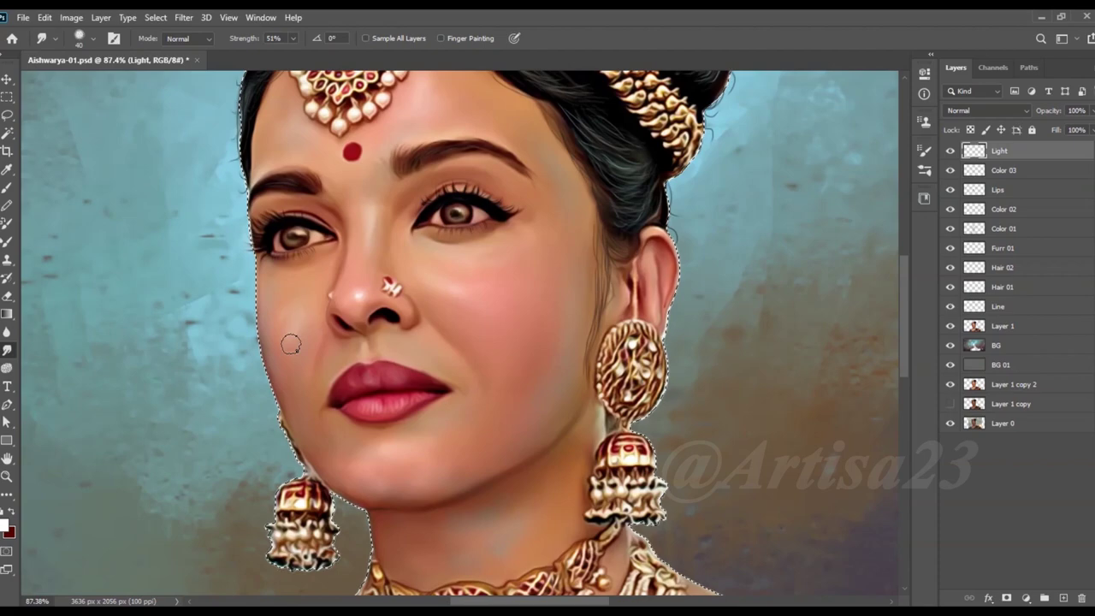
scroll(420, 330, down, 3)
scroll(410, 342, down, 1)
scroll(426, 272, up, 1)
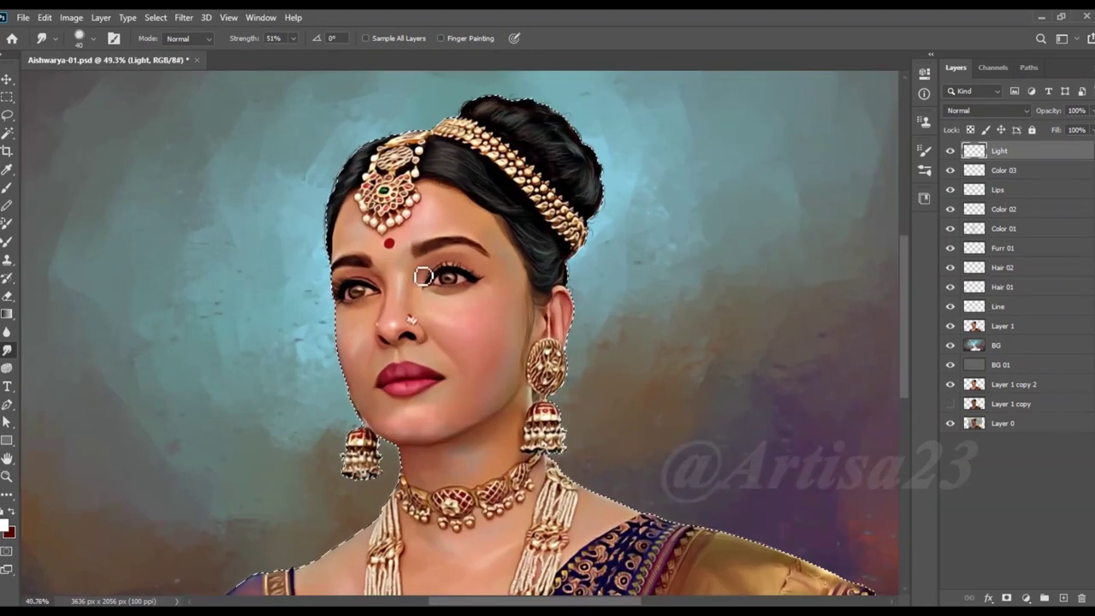
scroll(425, 272, down, 3)
scroll(426, 272, down, 2)
scroll(436, 282, up, 1)
Step: Group the layers from Light down to BG 01, duplicate the group, and expand it
shift+click(1016, 368)
key(ctrl+g)
key(ctrl+j)
click(959, 151)
right_click(1016, 376)
key(Escape)
scroll(525, 318, down, 1)
scroll(526, 317, up, 2)
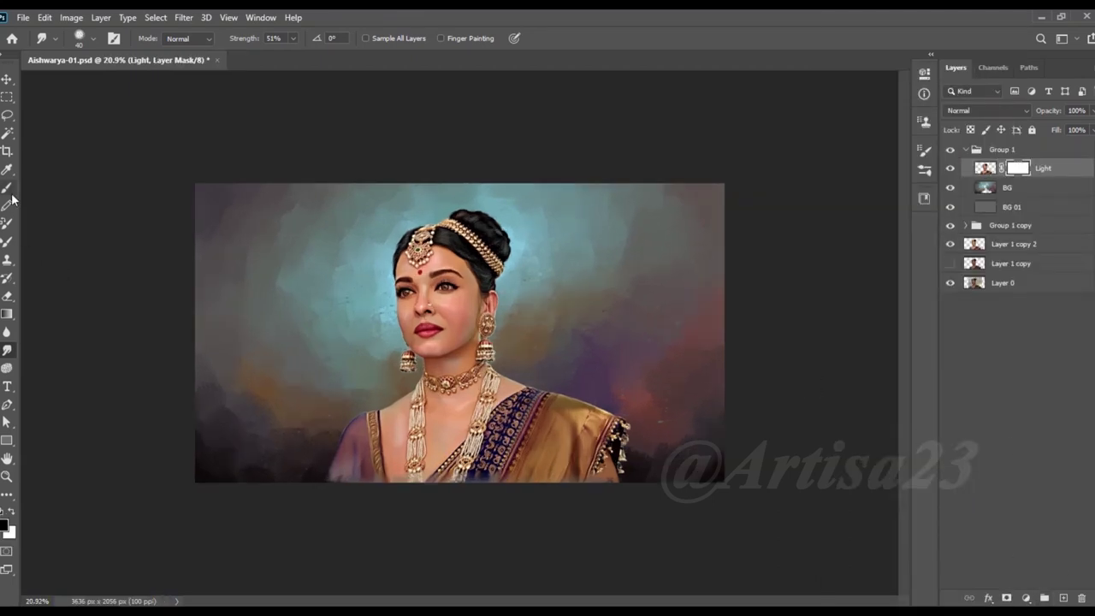
Step: Set a 36% opacity brush for the Light layer mask and review the blended portrait edges
key(b)
click(312, 38)
scroll(548, 288, up, 1)
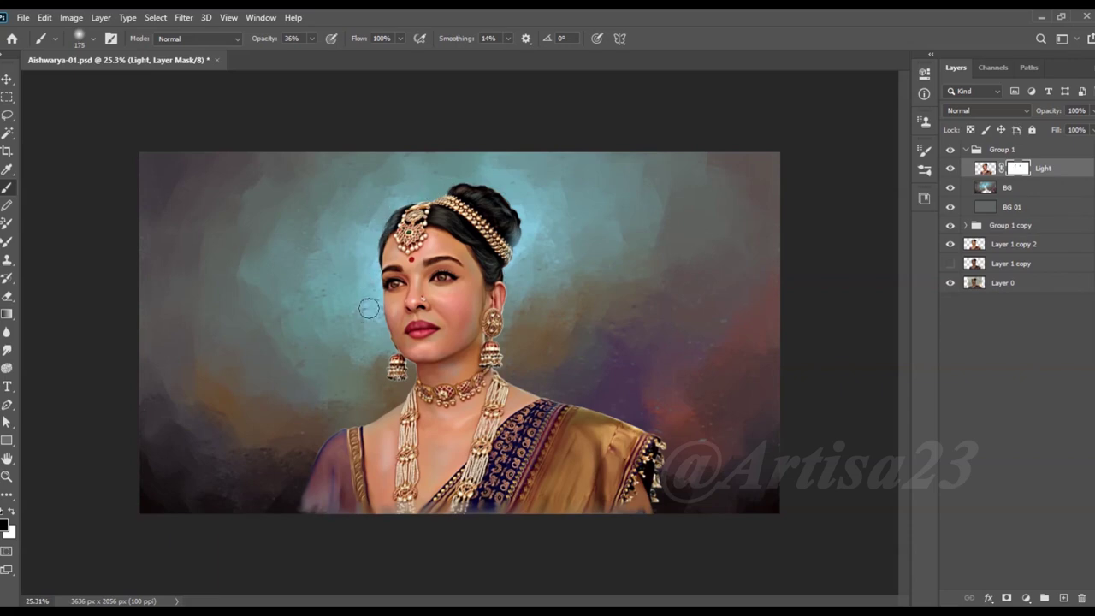
scroll(514, 378, up, 4)
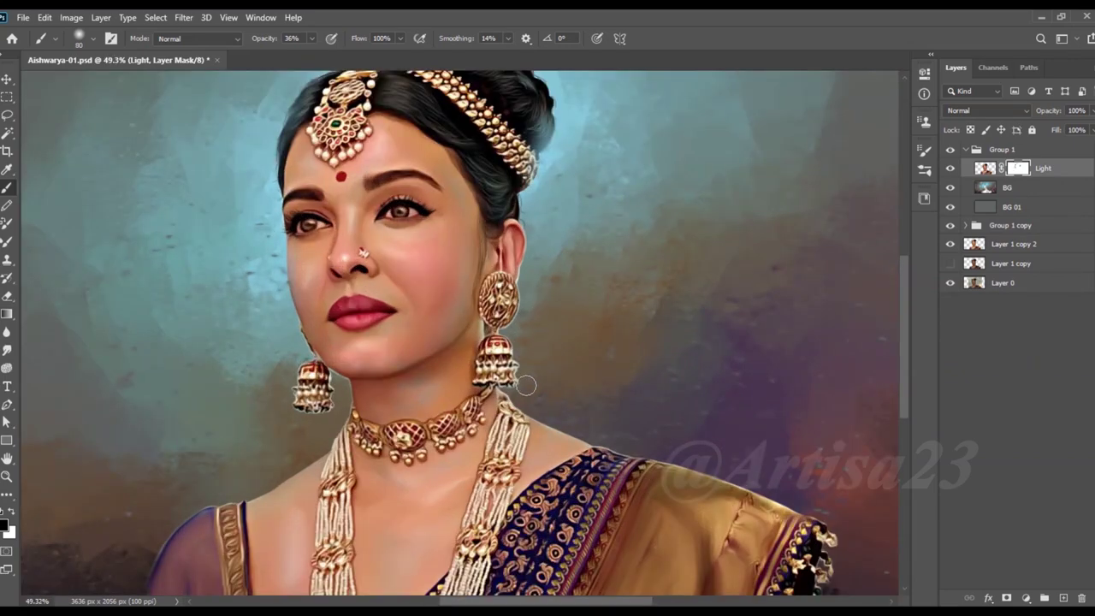
scroll(354, 380, up, 2)
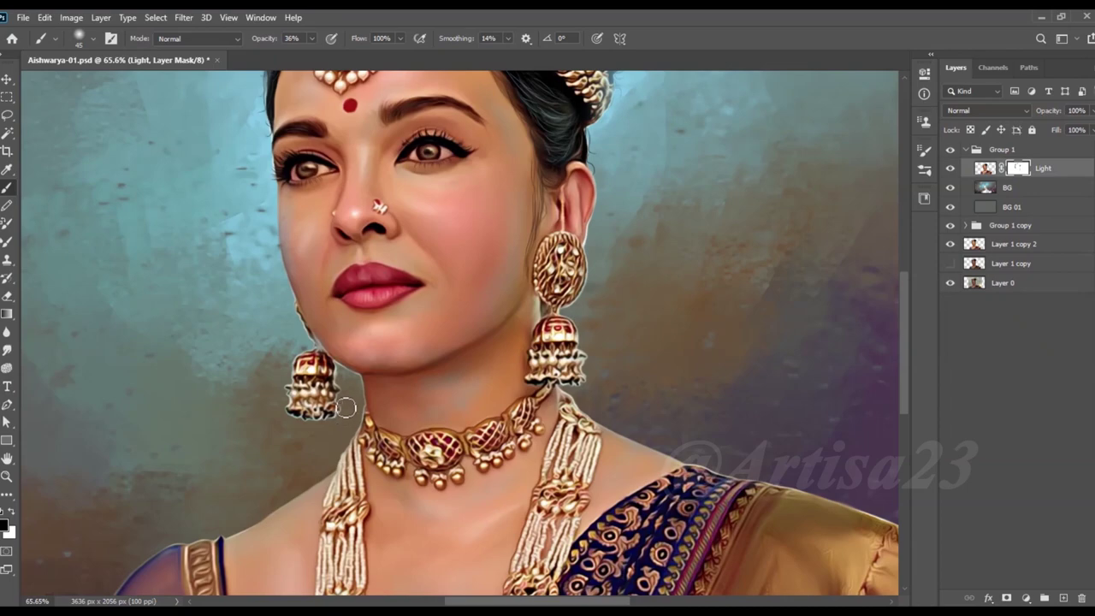
scroll(154, 557, down, 3)
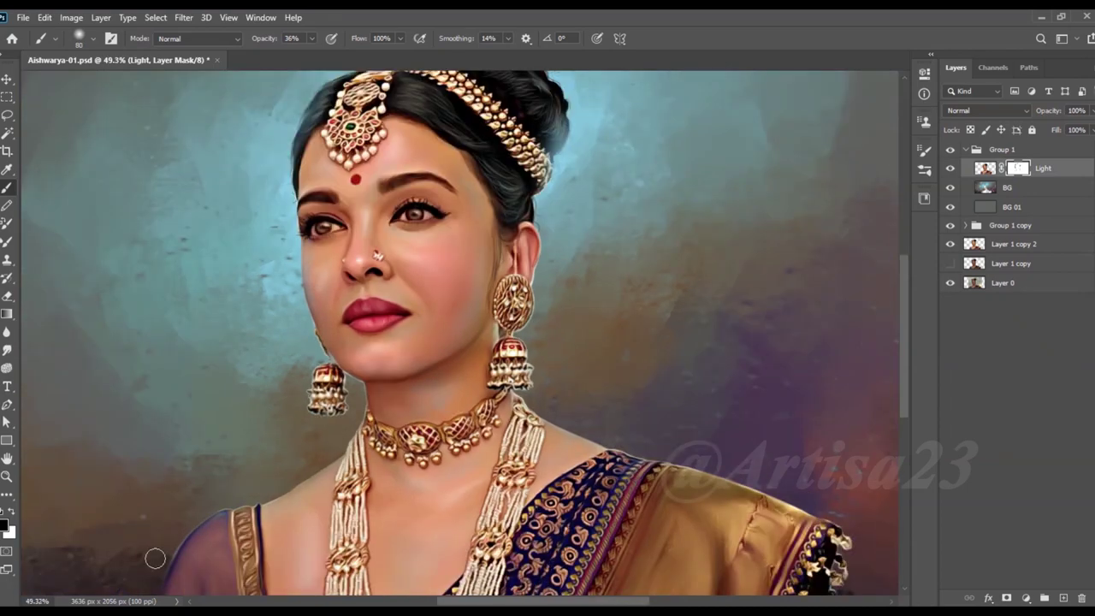
scroll(154, 557, down, 2)
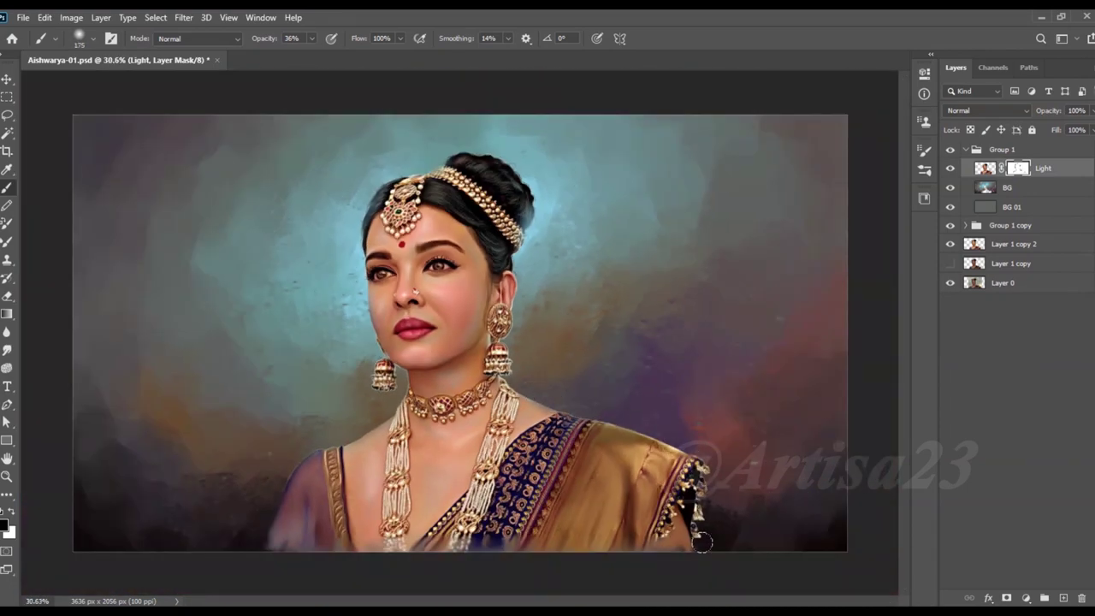
scroll(299, 426, up, 1)
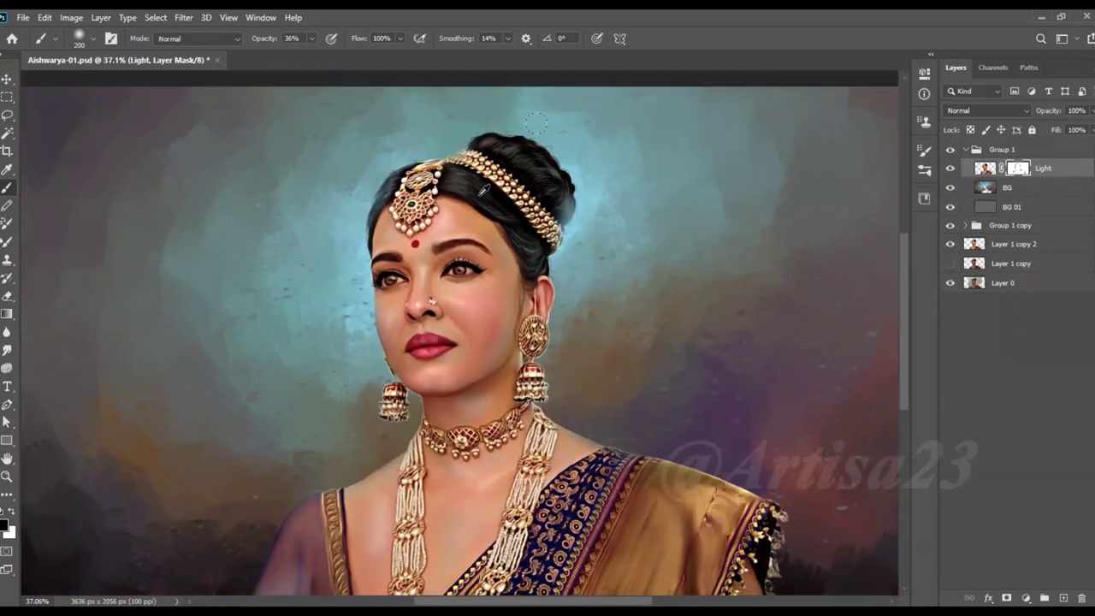
scroll(523, 303, up, 1)
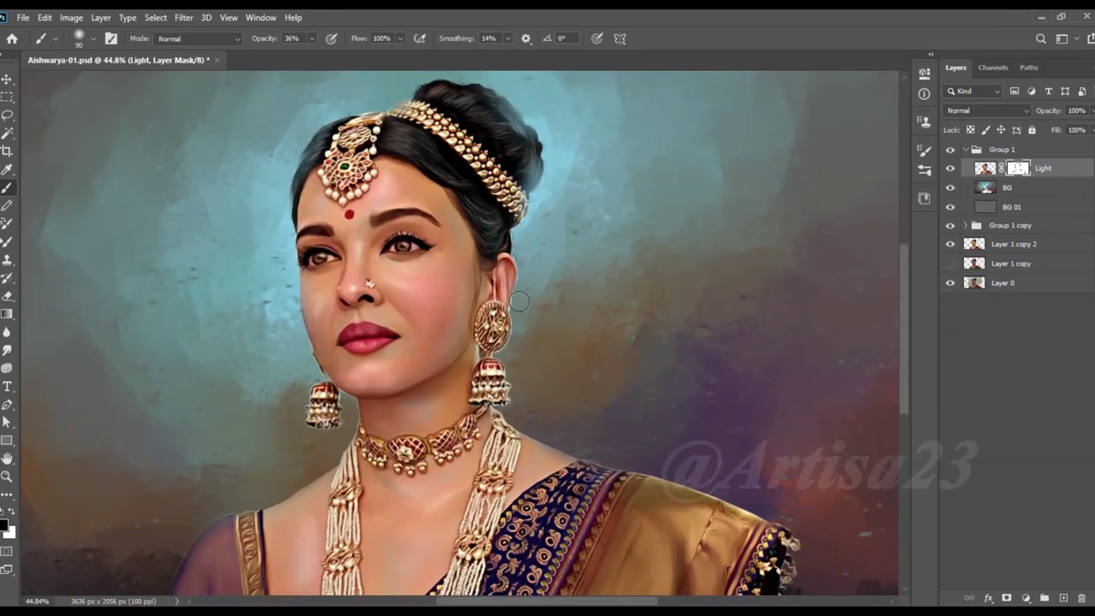
scroll(520, 301, down, 2)
scroll(547, 317, down, 2)
scroll(557, 325, down, 1)
key(v)
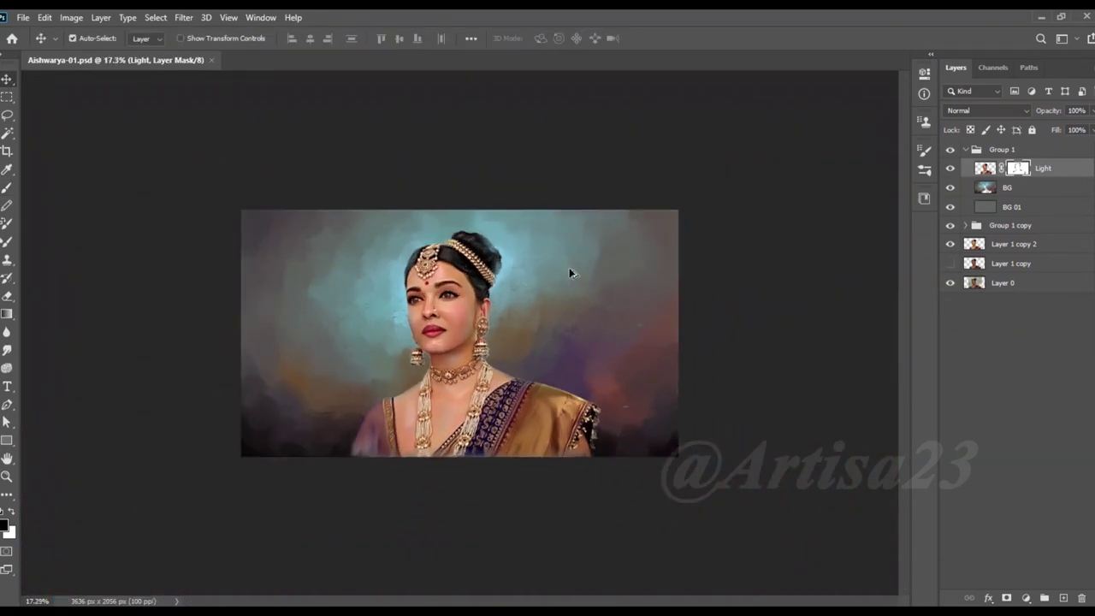
scroll(690, 326, up, 1)
scroll(637, 305, up, 1)
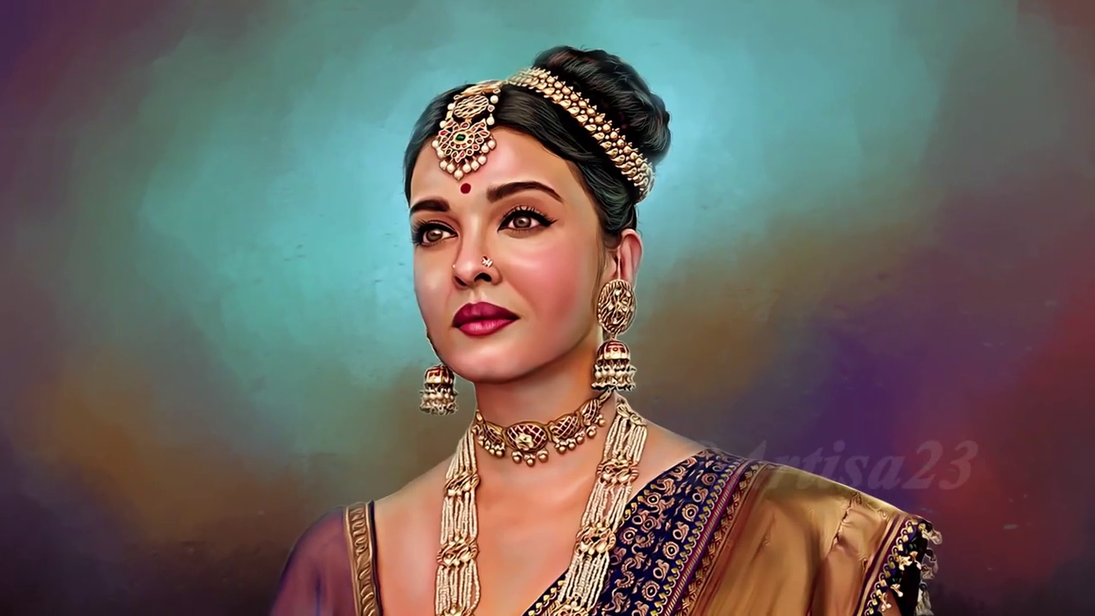